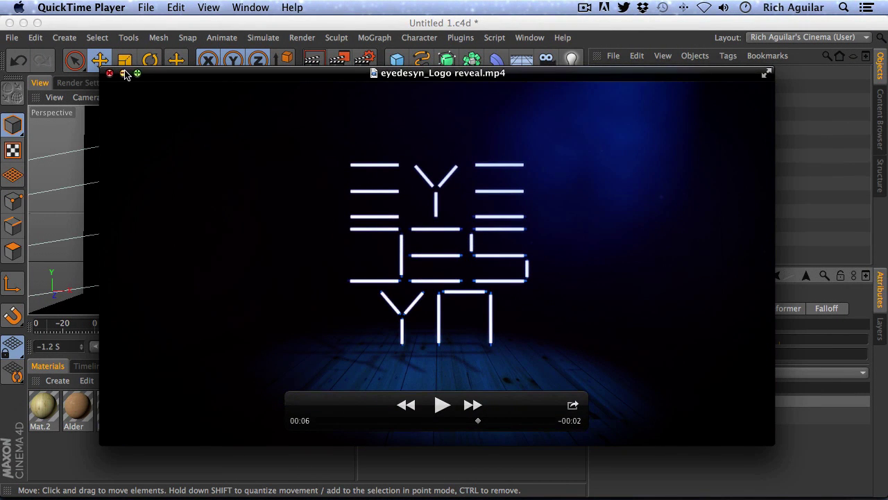
Step: Switch to Cinema 4D, play the logo animation from the start, and examine the set from outside the camera view
key("super+Tab")
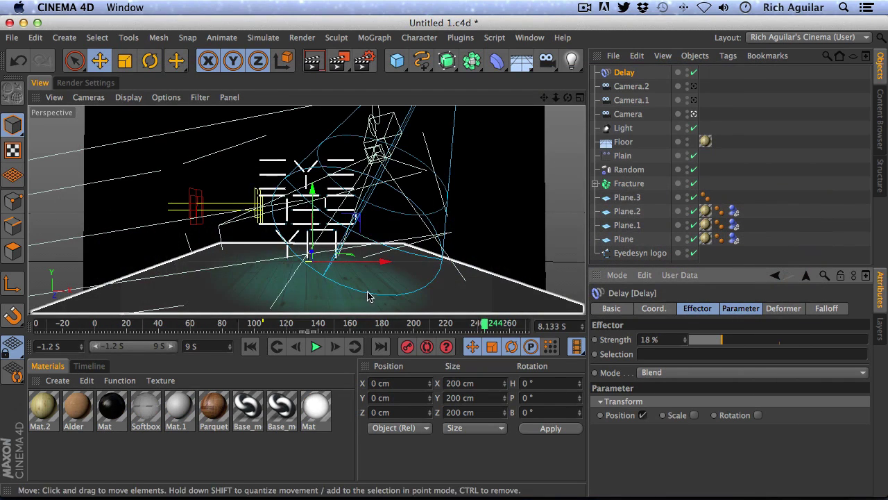
left_click(251, 346)
left_click(315, 346)
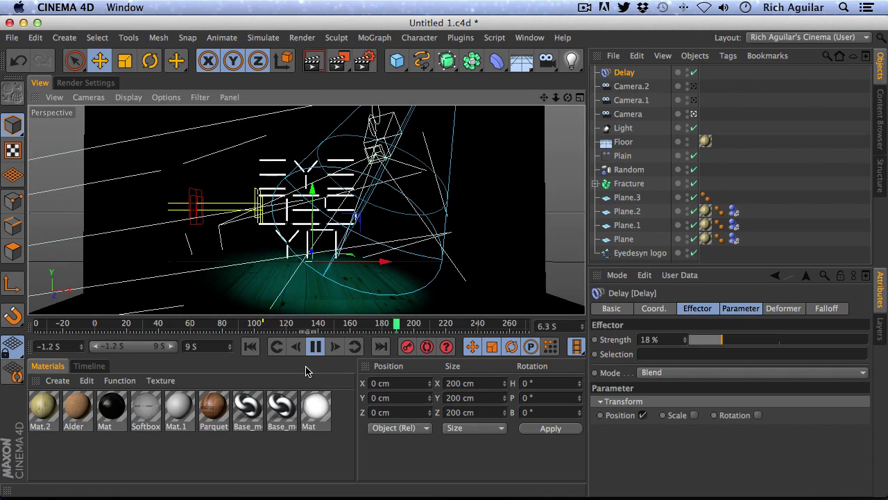
left_click(315, 343)
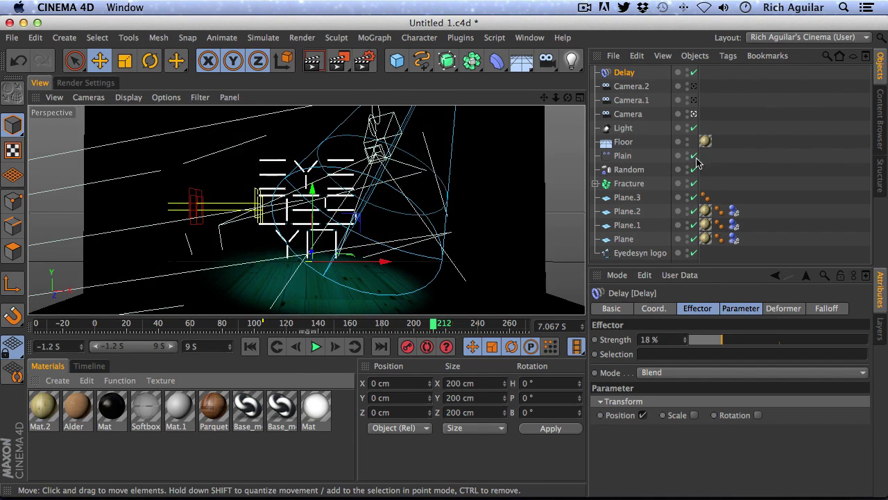
left_click(694, 115)
left_click(695, 115)
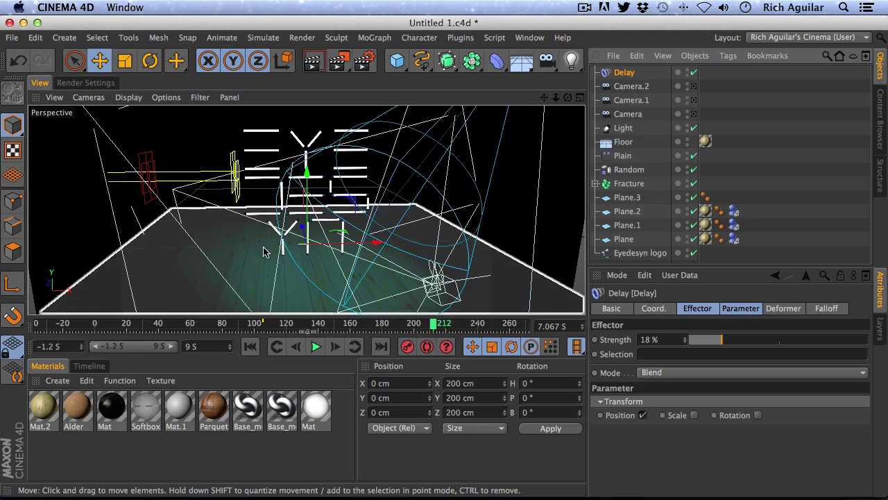
mouse_move(267, 246)
right_mouse_down("alt")
mouse_move(222, 299)
mouse_move(317, 207)
right_mouse_up("alt")
mouse_move(317, 207)
left_mouse_down("alt")
mouse_move(256, 171)
mouse_move(359, 164)
mouse_move(319, 190)
mouse_move(361, 192)
mouse_move(345, 179)
mouse_move(290, 192)
mouse_move(321, 193)
left_mouse_up("alt")
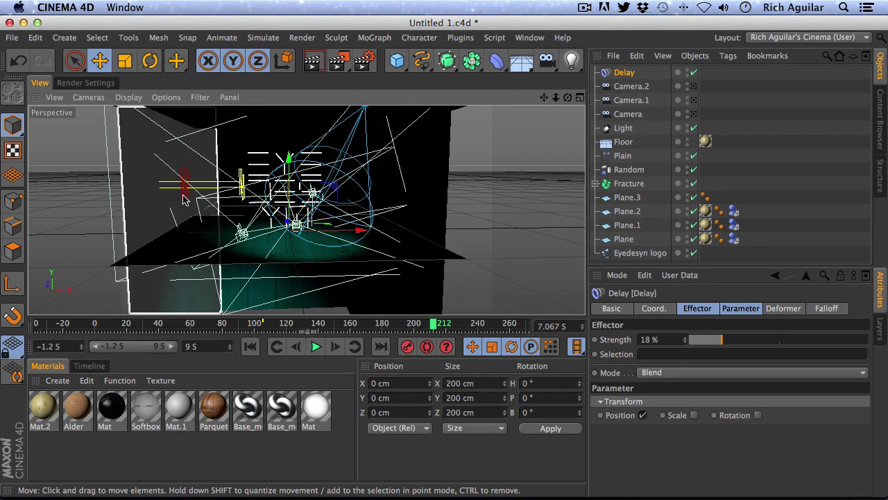
Step: Save the existing logo project and close the open scenes to get an empty project
left_click(11, 38)
left_click(28, 157)
left_click(13, 38)
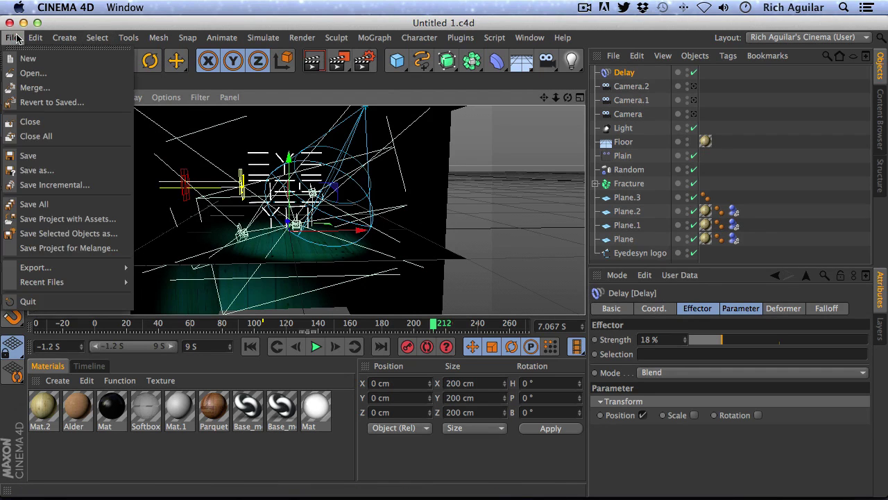
left_click(43, 73)
left_click(690, 419)
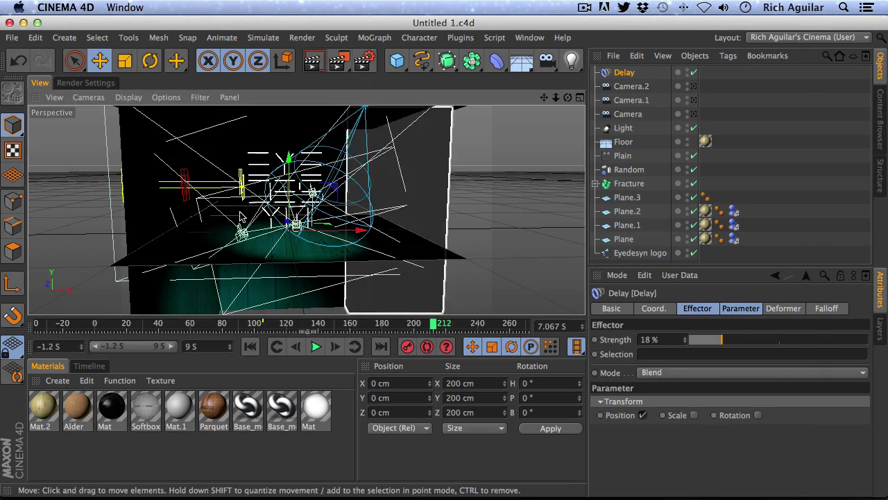
left_click(13, 38)
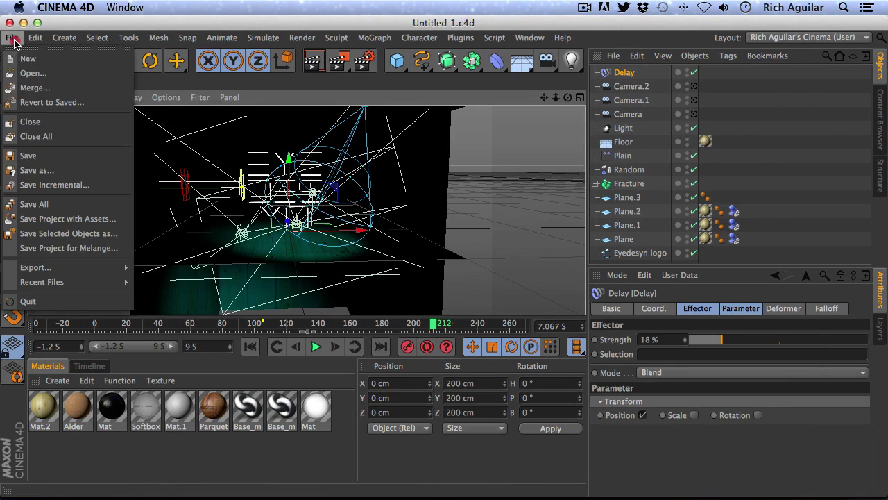
left_click(29, 122)
left_click(13, 38)
left_click(29, 121)
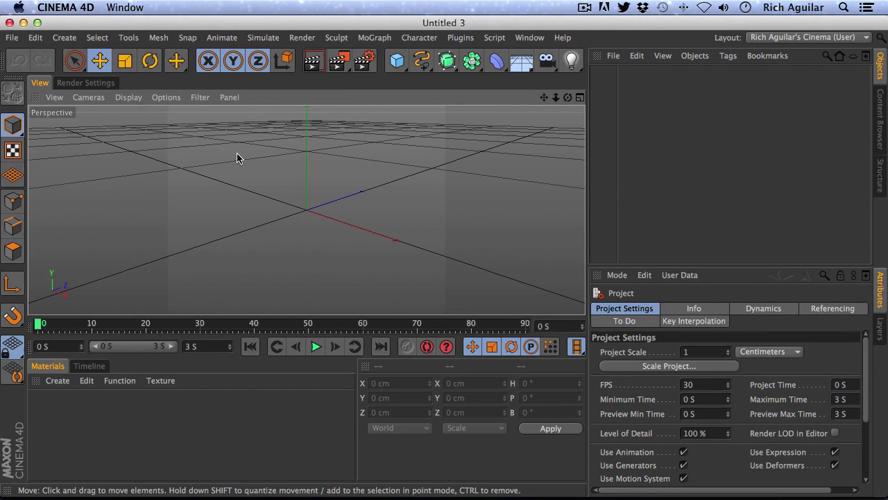
Step: Set the render output to 1280 x 720 pixels with the HDTV (16:9) film aspect and lock the ratio
left_click(74, 83)
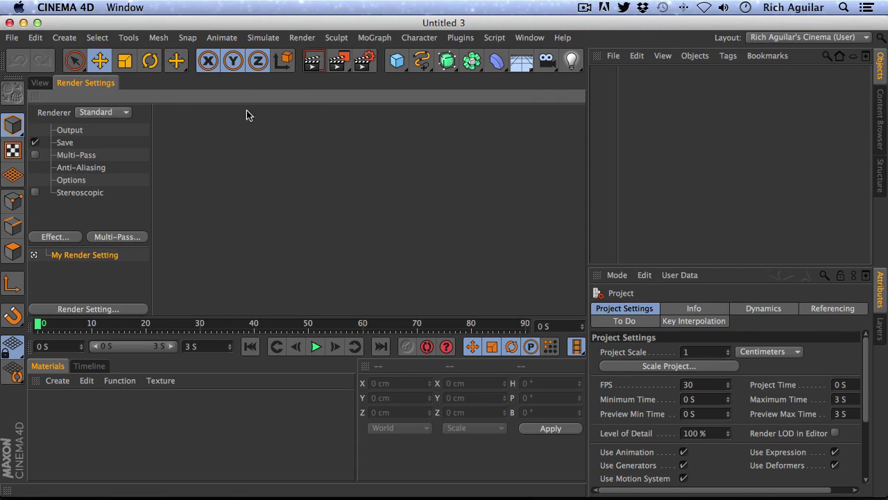
left_click(66, 130)
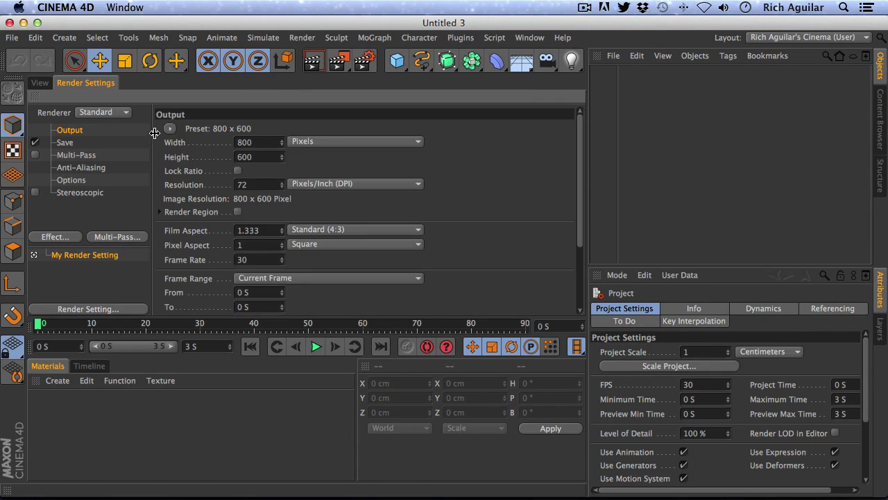
left_click(168, 128)
left_click(278, 229)
left_click(366, 230)
left_click(362, 286)
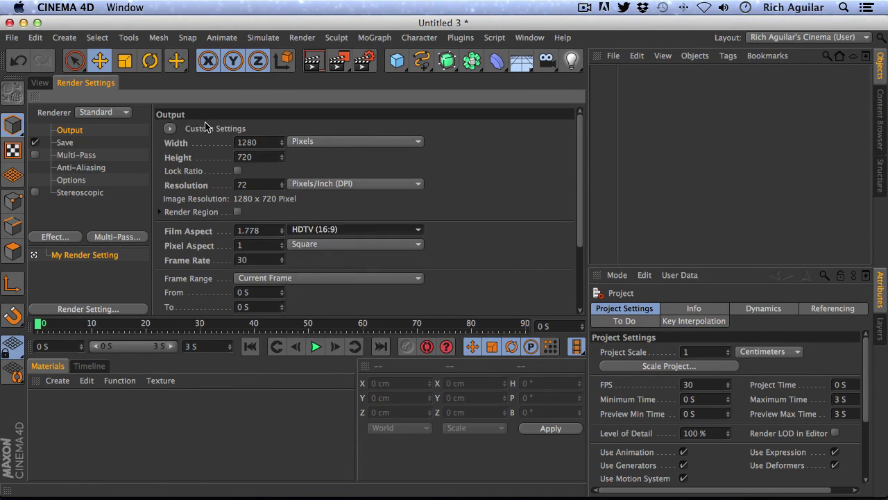
left_click(238, 171)
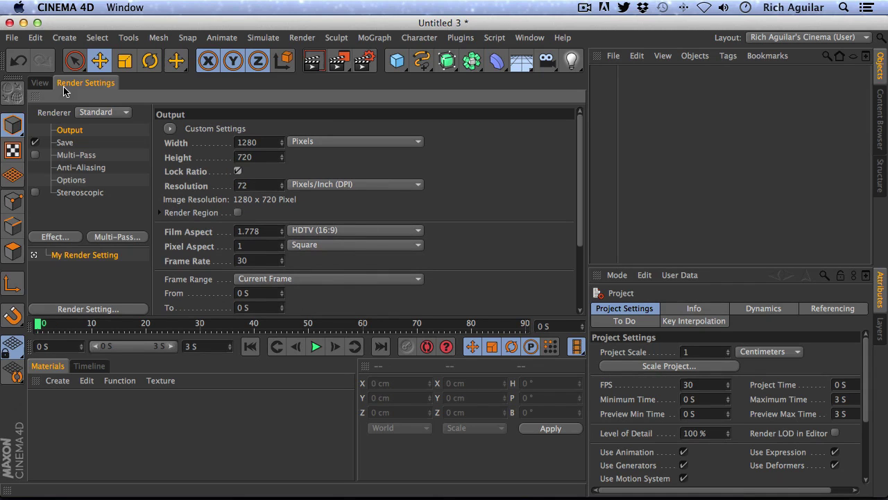
left_click(42, 84)
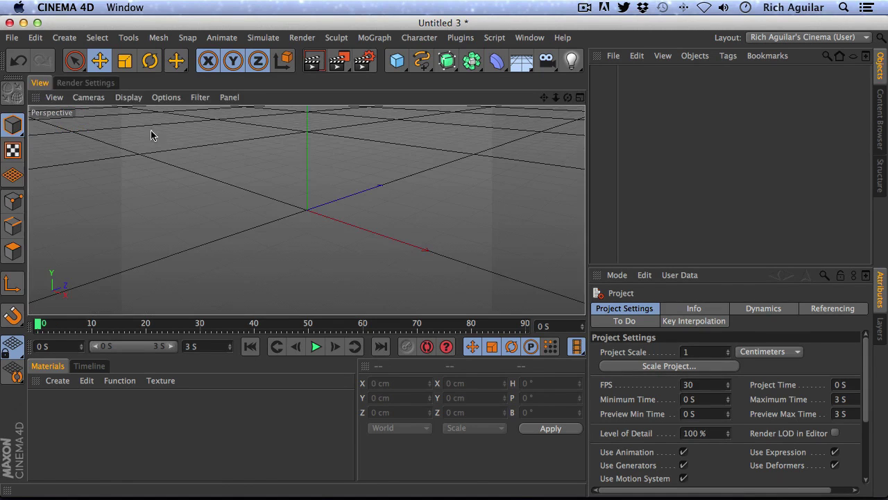
Step: Add a cylinder at the origin and narrow it to a radius of about 6.9 cm, keeping its height
left_click_drag(567, 97, 668, 60)
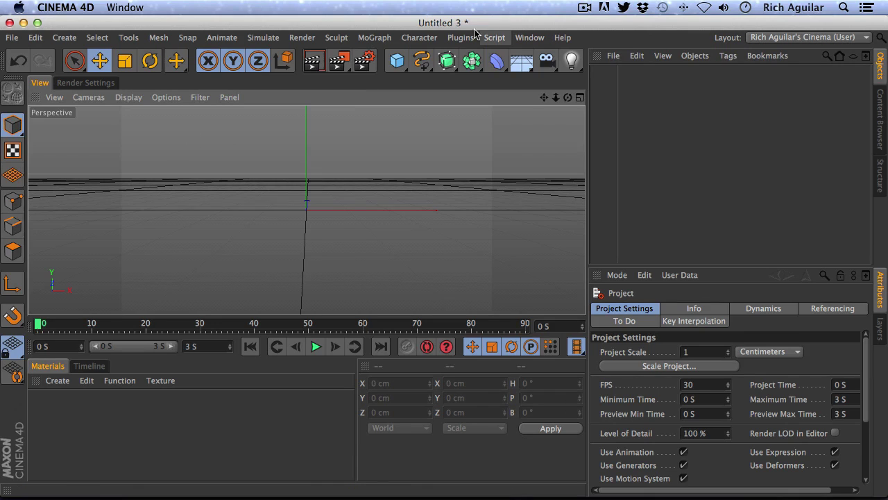
left_click_drag(397, 61, 683, 80)
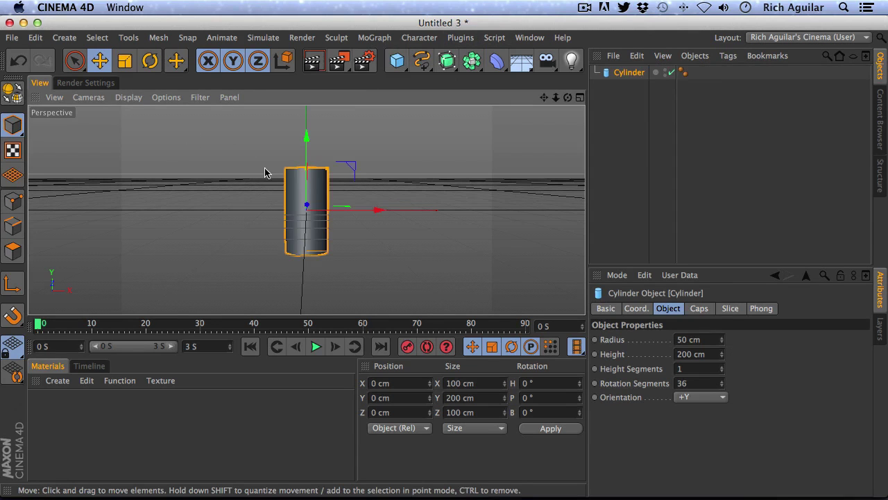
left_click_drag(328, 172, 310, 176)
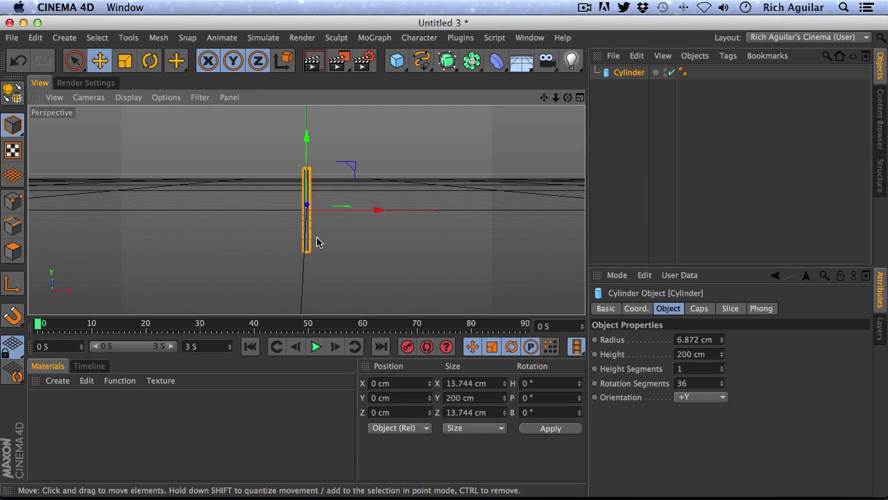
Step: Duplicate the cylinder and shorten the copy into an end cap about 19 cm high at the tube's upper end
left_click(568, 98)
left_click_drag(614, 165, 533, 231)
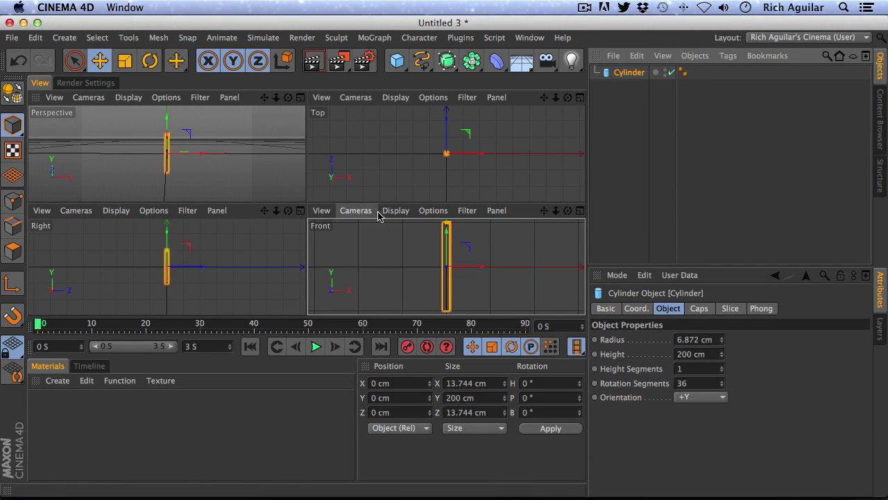
key("super+c")
key("super+v")
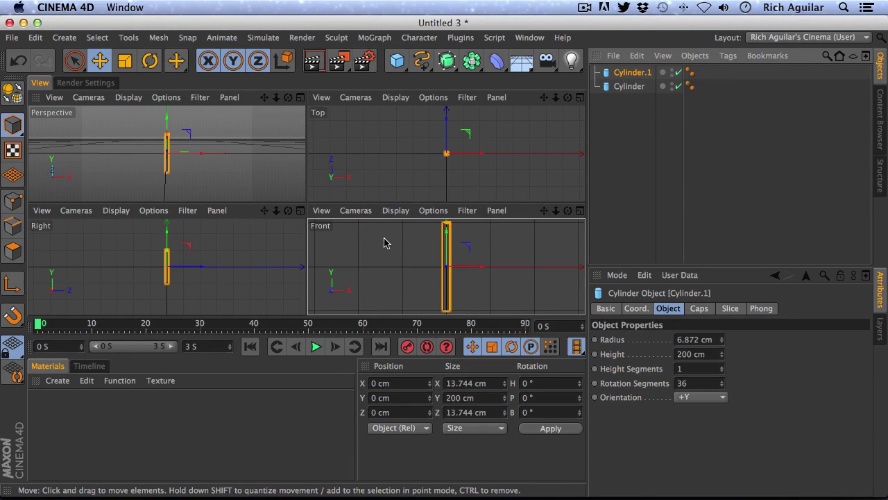
left_click_drag(445, 228, 452, 193)
left_click_drag(545, 211, 547, 254)
left_click_drag(555, 211, 590, 241)
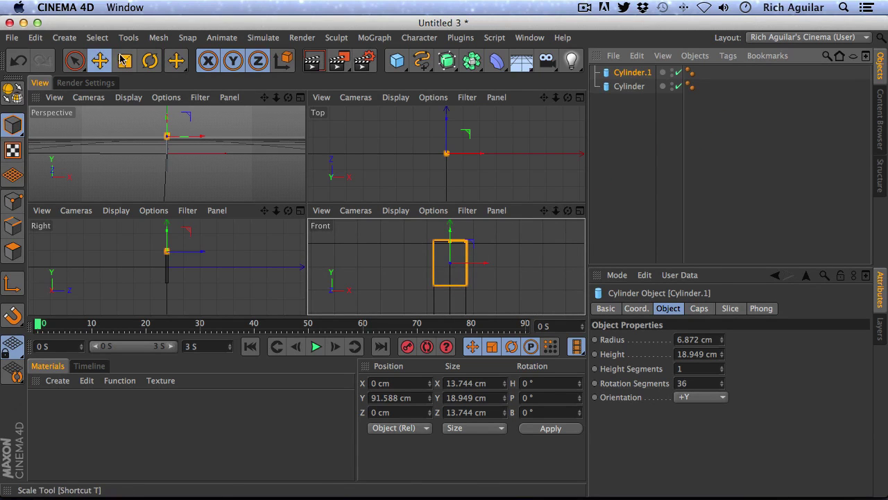
Step: Scale the upper end cap to a radius of about 7.4 cm and lower it to about Y 90 cm
left_click(124, 61)
left_click_drag(486, 250, 522, 243)
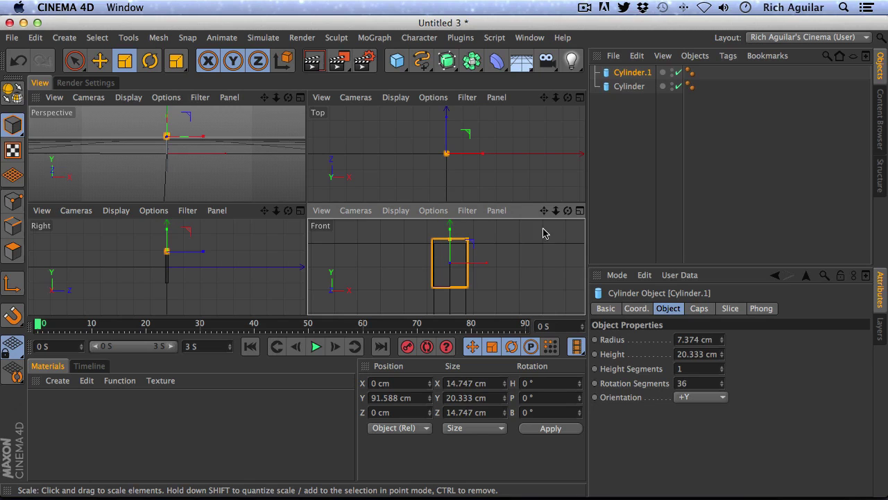
key("e")
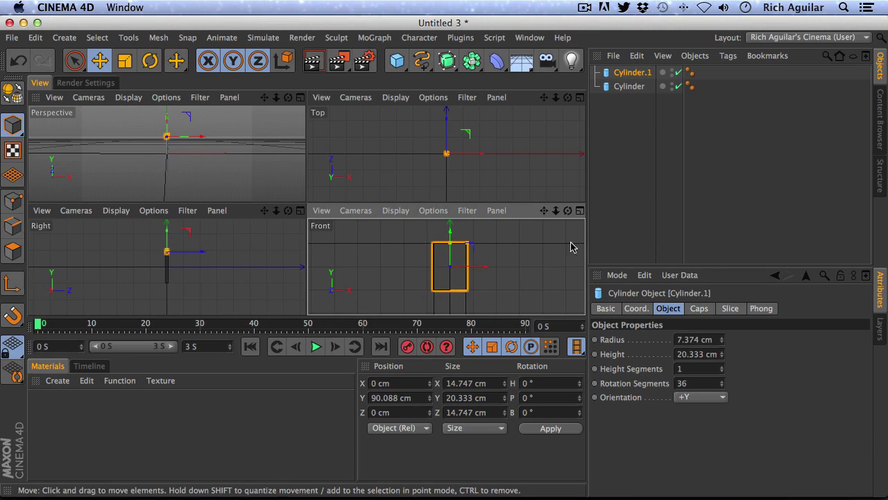
Step: Duplicate the end cap and move the copy to the tube's lower end, at about Y -90.4 cm
left_click_drag(556, 210, 496, 352)
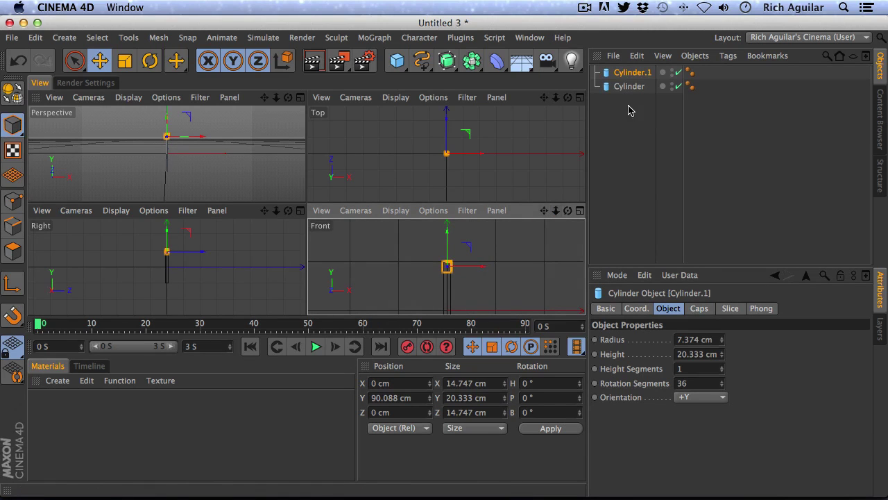
key("super+c")
key("super+v")
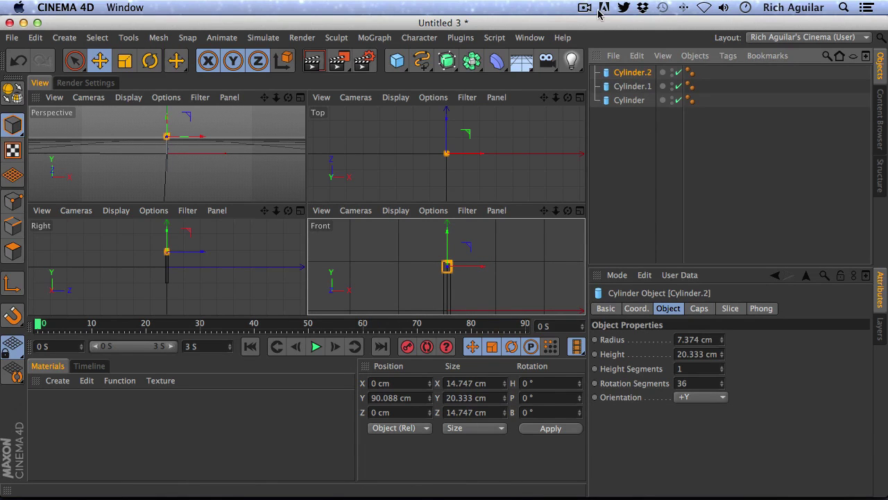
left_click_drag(543, 211, 546, 168)
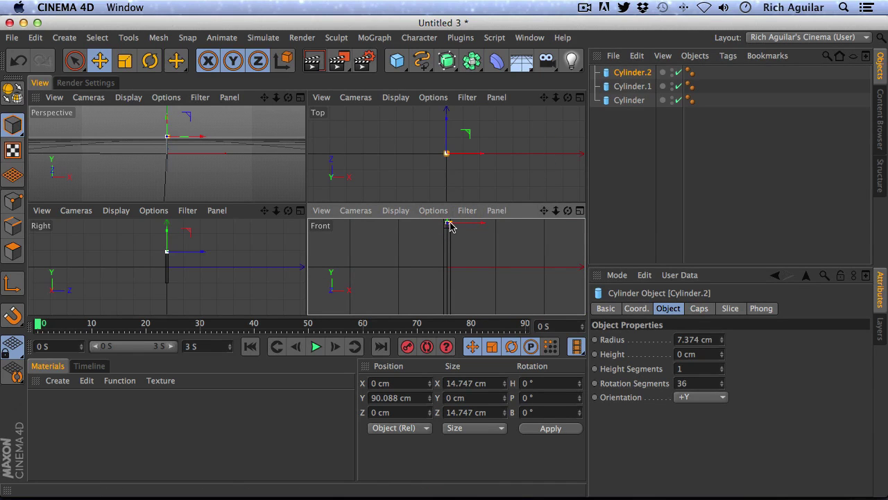
left_click_drag(167, 252, 167, 279)
left_click_drag(545, 214, 551, 151)
left_click_drag(555, 210, 662, 186)
left_click_drag(545, 214, 540, 290)
left_click_drag(446, 235, 445, 249)
left_click_drag(556, 210, 580, 184)
left_click_drag(545, 211, 550, 181)
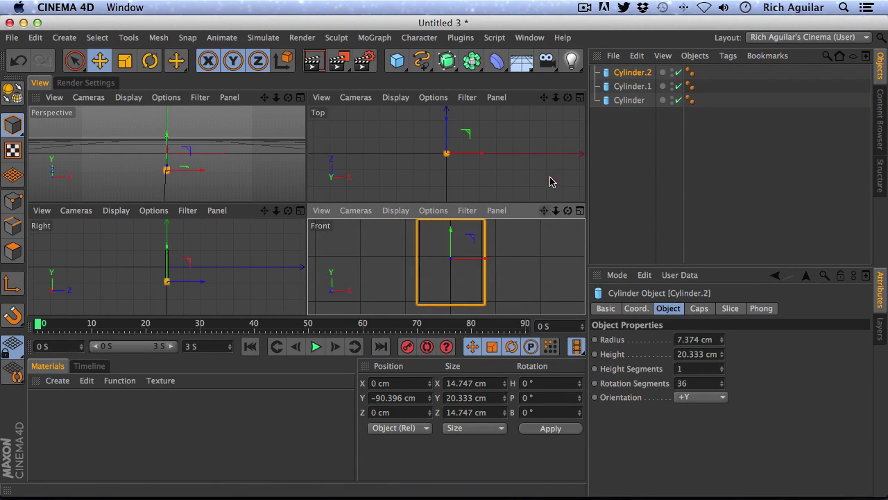
Step: Create a new material for the tube with the Color channel off and the Luminance channel on
left_click(299, 98)
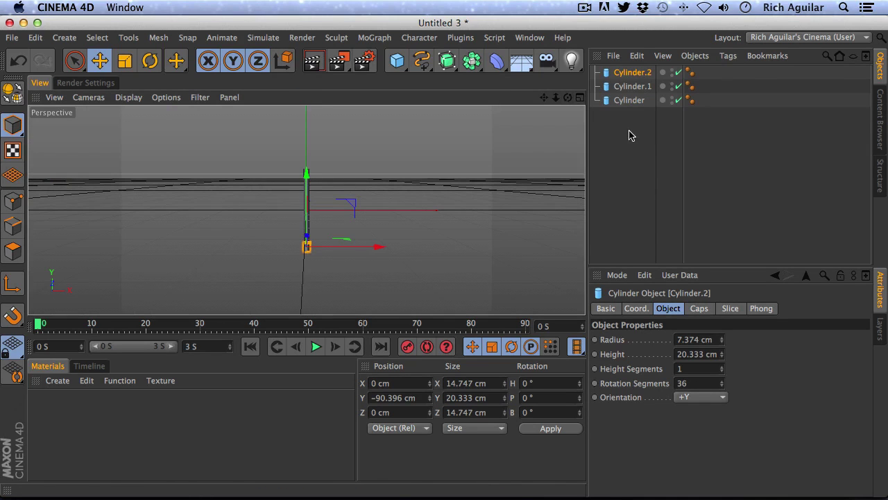
left_click_drag(630, 135, 628, 85)
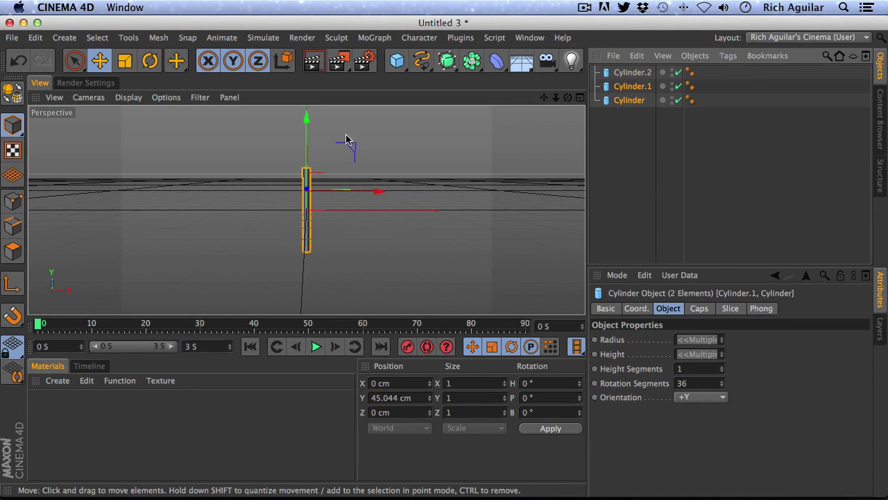
left_click_drag(557, 100, 604, 151)
left_click(604, 151)
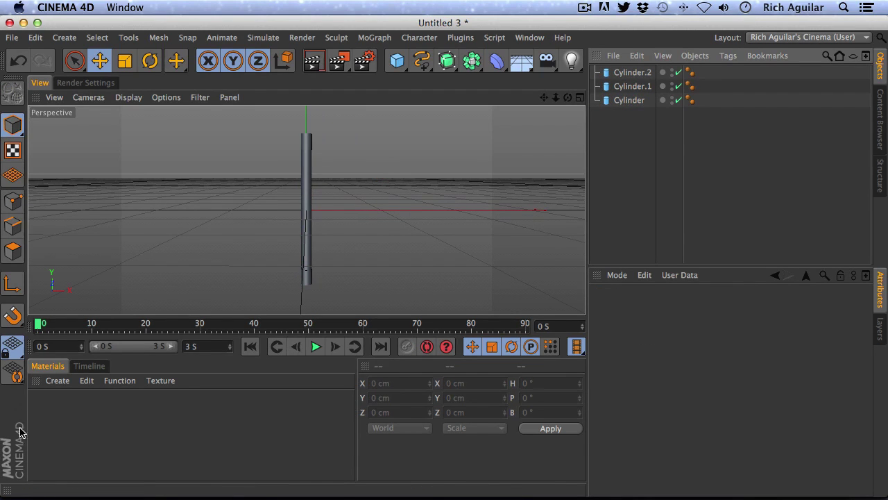
double_click(59, 411)
double_click(44, 403)
left_click_drag(365, 115, 378, 56)
left_click(290, 199)
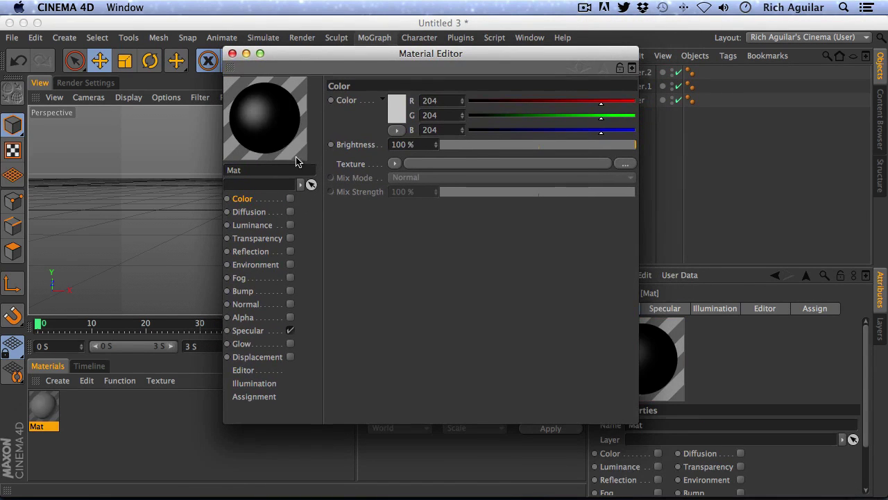
left_click(290, 225)
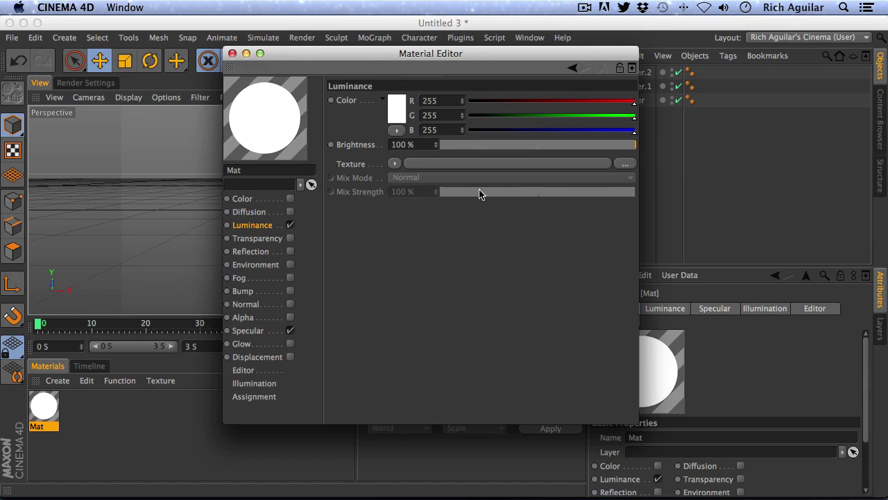
Step: Load a Fresnel shader into the material's luminance texture and open its shader properties
left_click(394, 163)
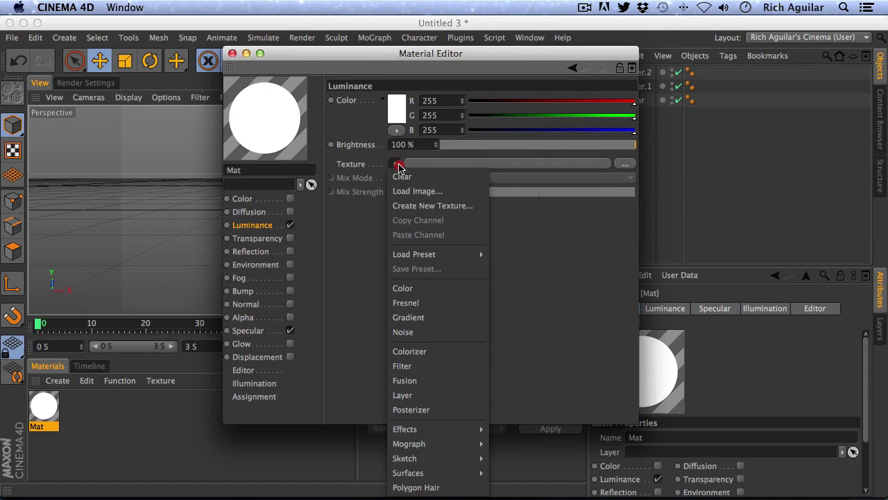
left_click(410, 333)
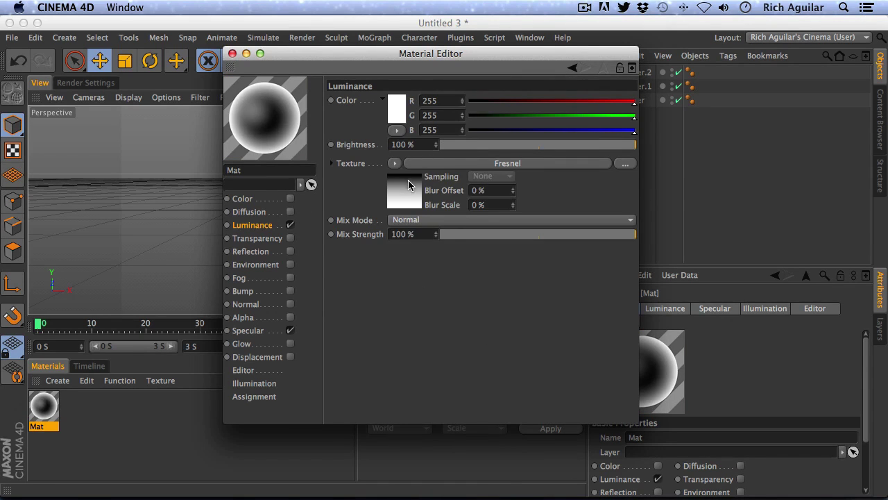
left_click(413, 178)
Step: Remove the Fresnel gradient's black knot and recolour its right-end knot dark grey, RGB 86, 86, 86
left_click_drag(386, 237, 323, 222)
left_click(384, 234)
left_click_drag(580, 236, 633, 239)
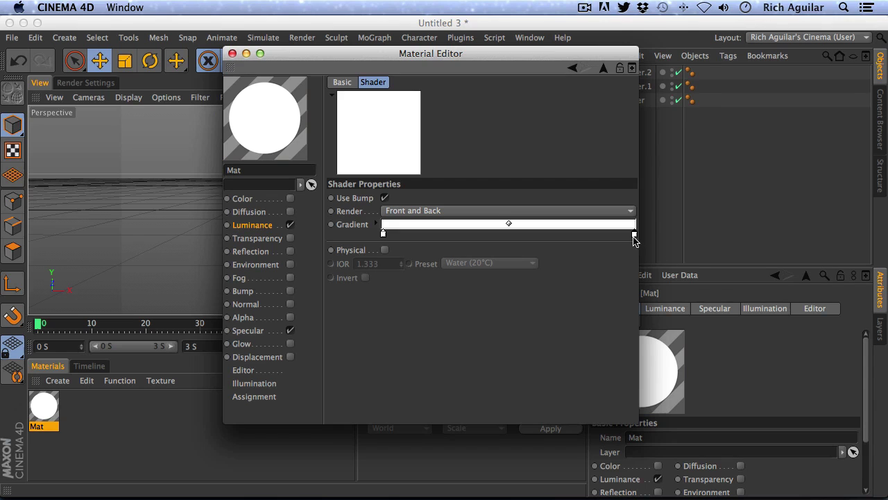
double_click(633, 235)
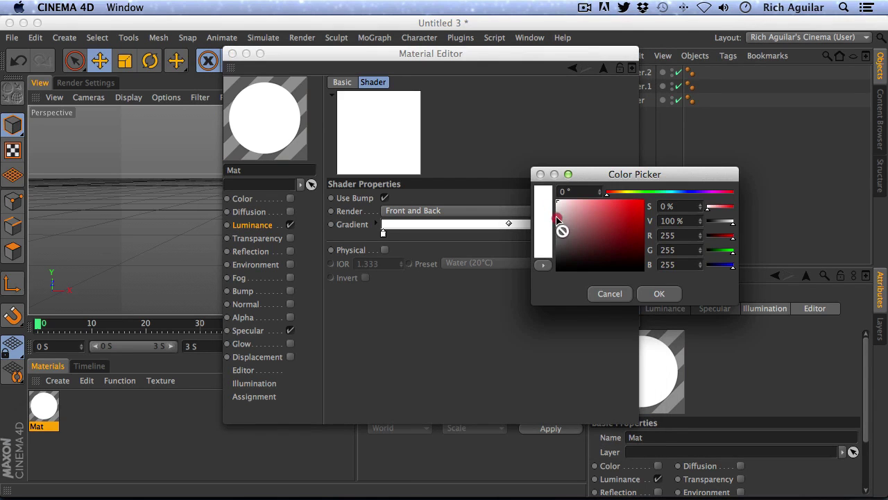
left_click_drag(558, 218, 559, 247)
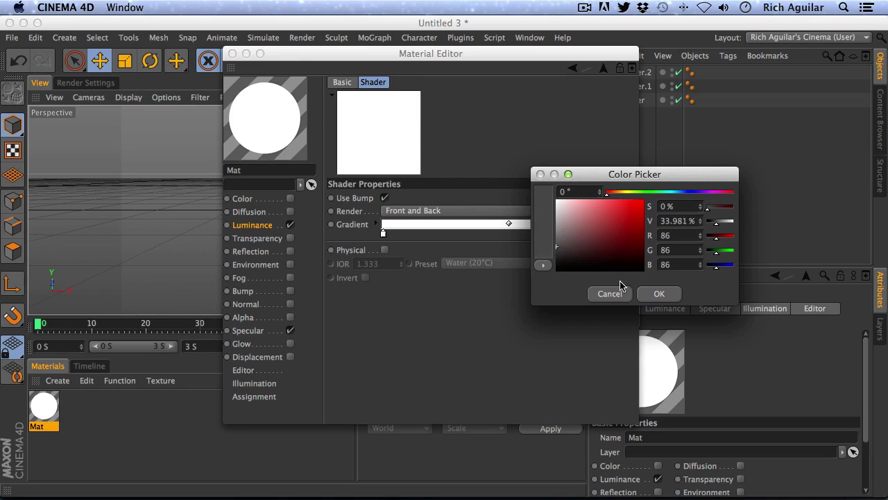
left_click(656, 296)
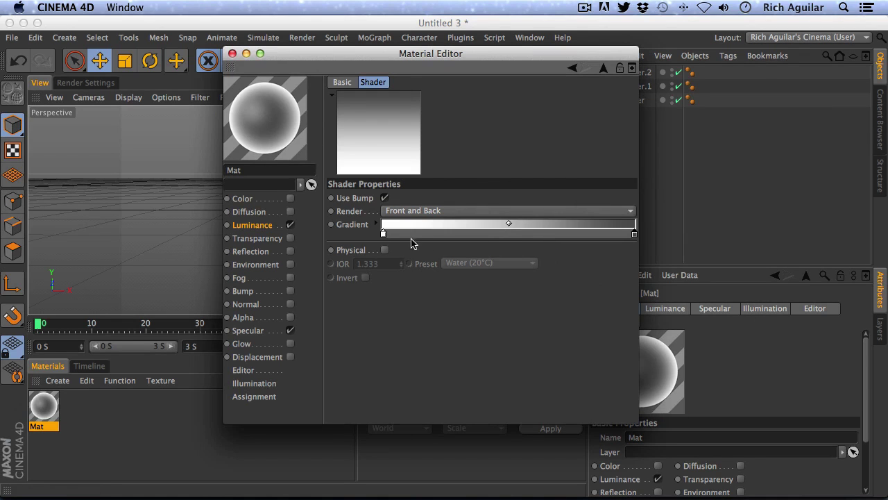
Step: Reverse the Fresnel gradient to run from dark grey to white, and shift its midpoint close to the dark end
left_click_drag(385, 237, 565, 236)
left_click_drag(632, 236, 384, 239)
left_click_drag(562, 240, 650, 235)
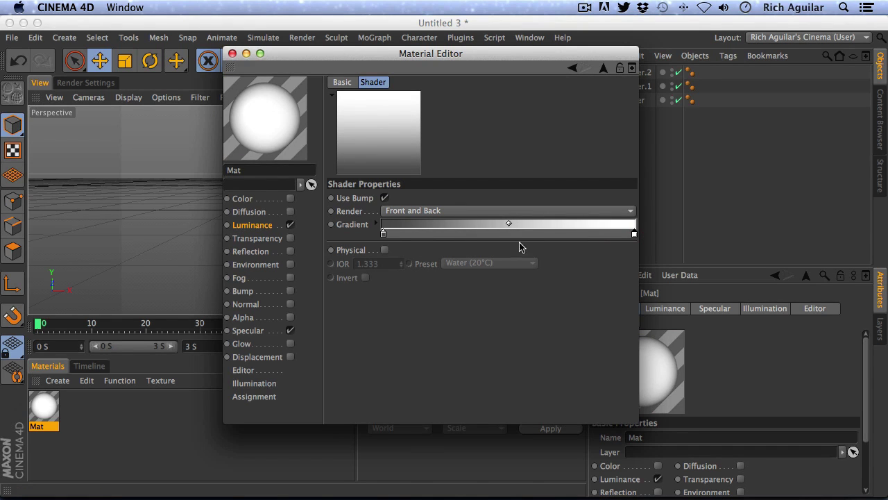
left_click_drag(510, 223, 415, 222)
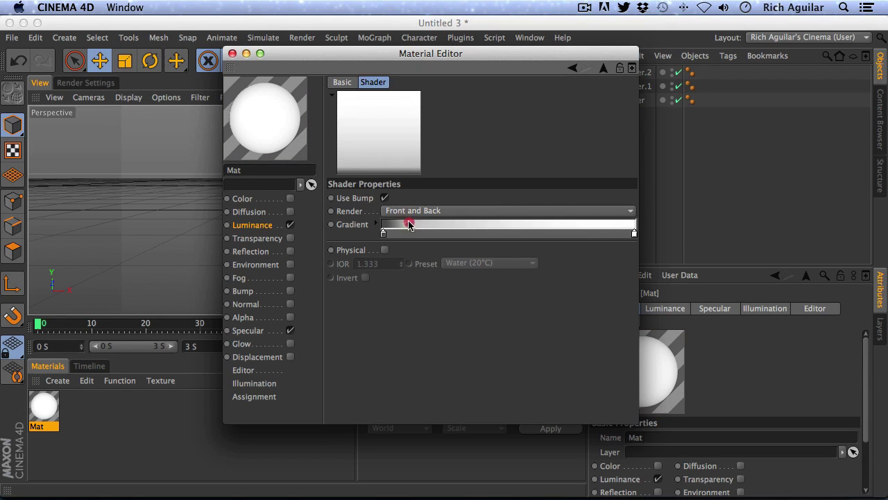
Step: Enable the material's Reflection channel with a Fresnel texture, set its brightness to 14%, and lower its mix strength
left_click(289, 252)
left_click(396, 191)
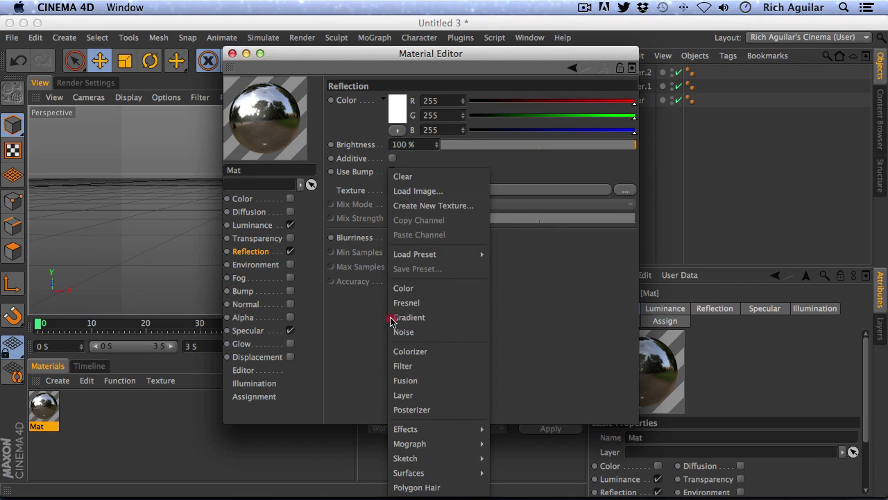
left_click(391, 302)
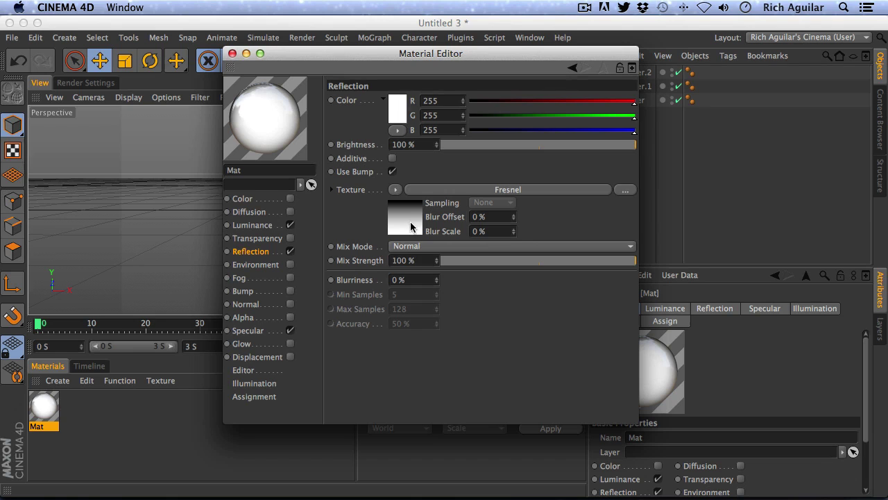
left_click(477, 144)
left_click_drag(471, 146, 468, 145)
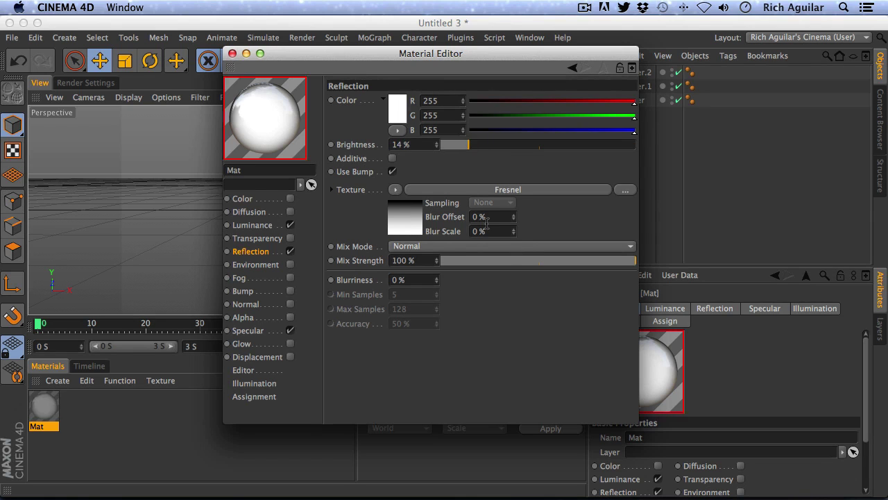
left_click(503, 261)
left_click_drag(501, 264, 504, 263)
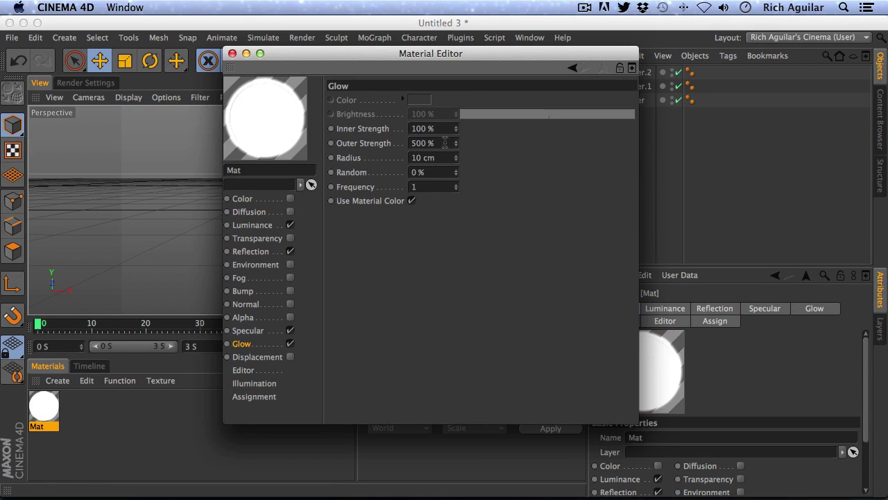
Step: Set the material's Glow to an inner strength of 0% and an outer strength of 30%
left_click(439, 142)
left_click(442, 128)
type("0")
left_click_drag(456, 145, 431, 474)
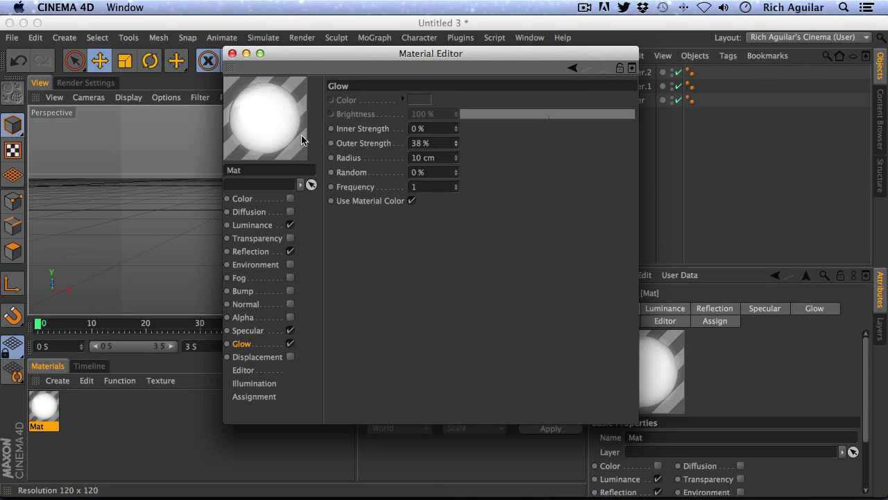
left_click_drag(457, 143, 458, 143)
left_click_drag(457, 145, 458, 156)
Step: Apply the glowing material to the tube cylinder and rename that cylinder light
left_click_drag(312, 53, 278, 143)
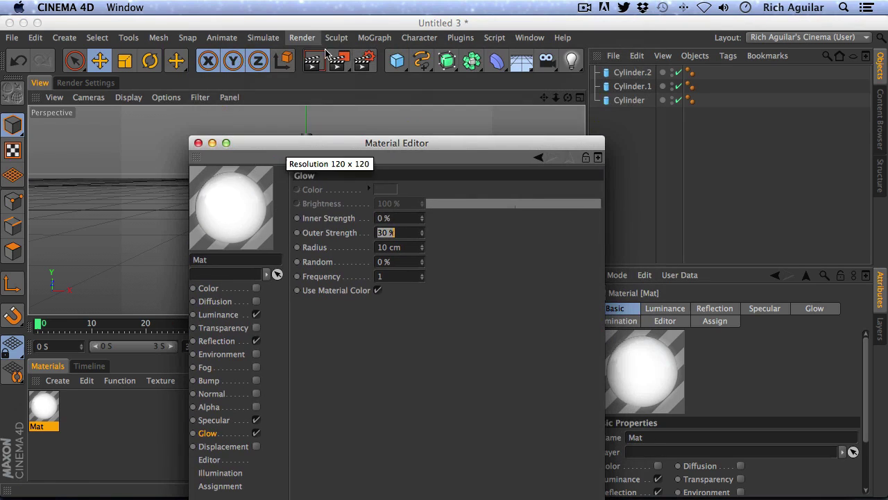
left_click_drag(215, 231, 625, 102)
left_click(628, 101)
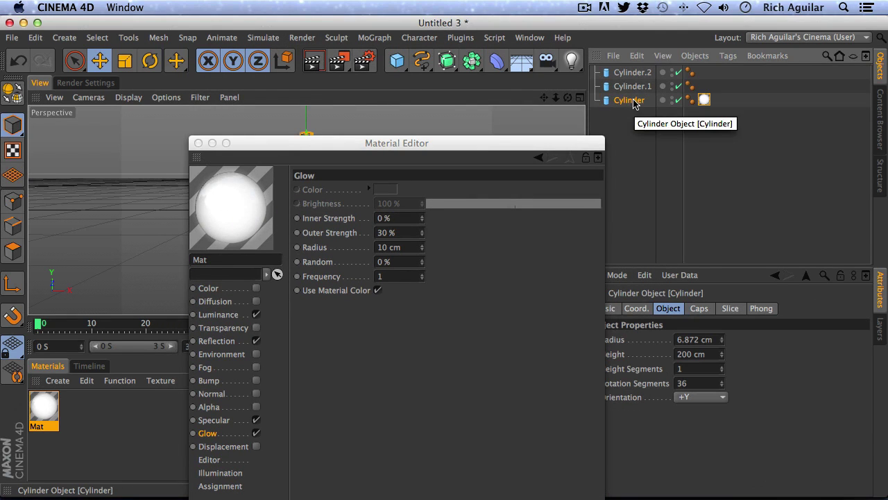
double_click(630, 100)
type("light")
key("Return")
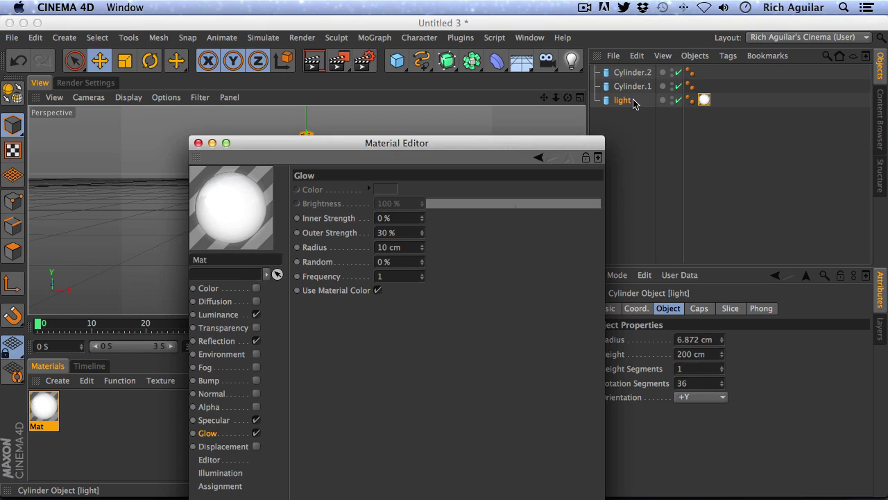
Step: Rename the upper end cap cylinder top and the lower end cap cylinder bottom
left_click(630, 86)
double_click(630, 86)
type("l")
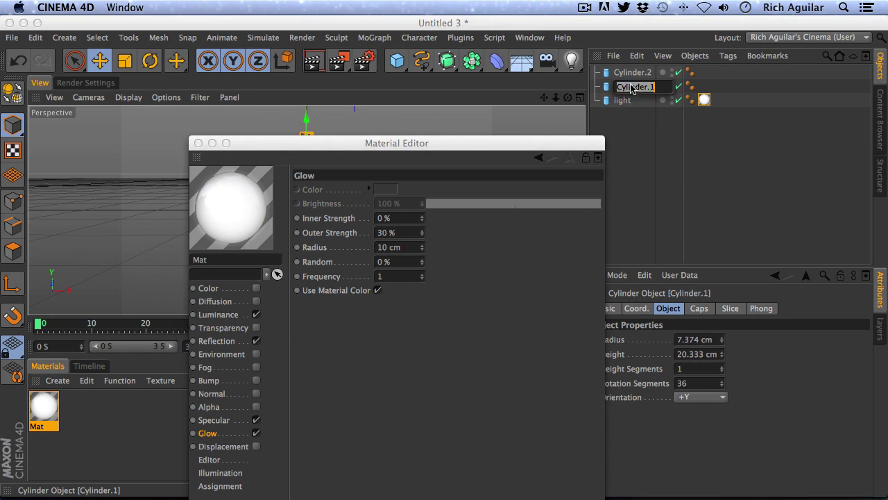
type("op")
key("Return")
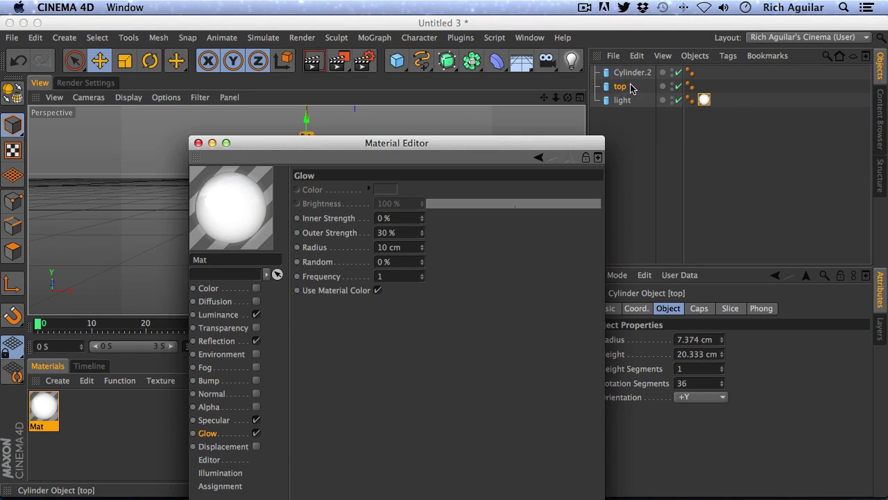
left_click(645, 73)
double_click(630, 72)
type("bottom")
key("Return")
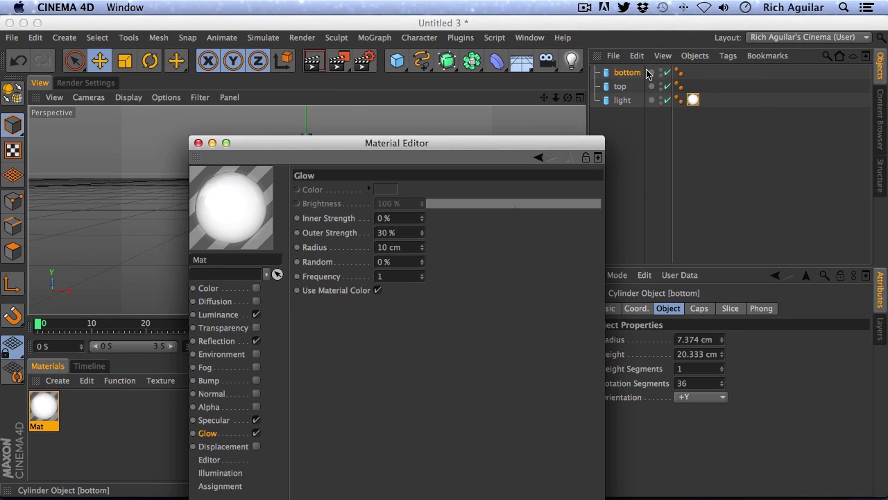
Step: Close the material editor and render the viewport to check the glowing tube
left_click(197, 143)
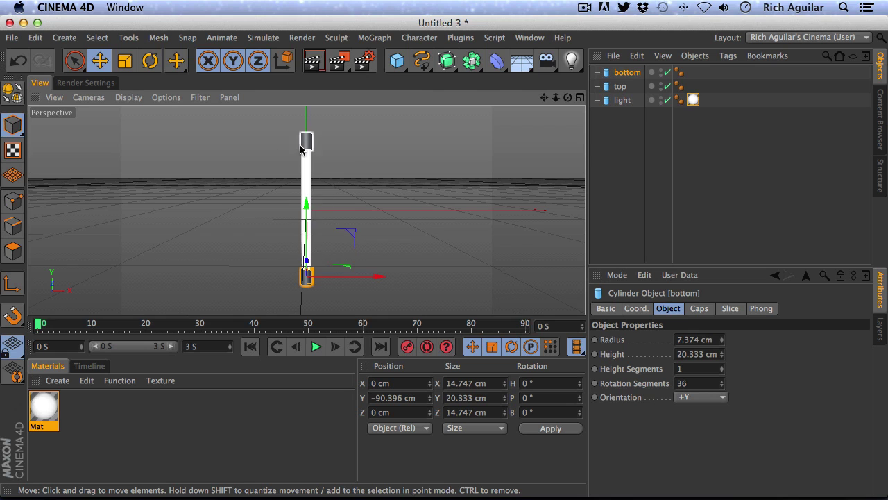
left_click(115, 403)
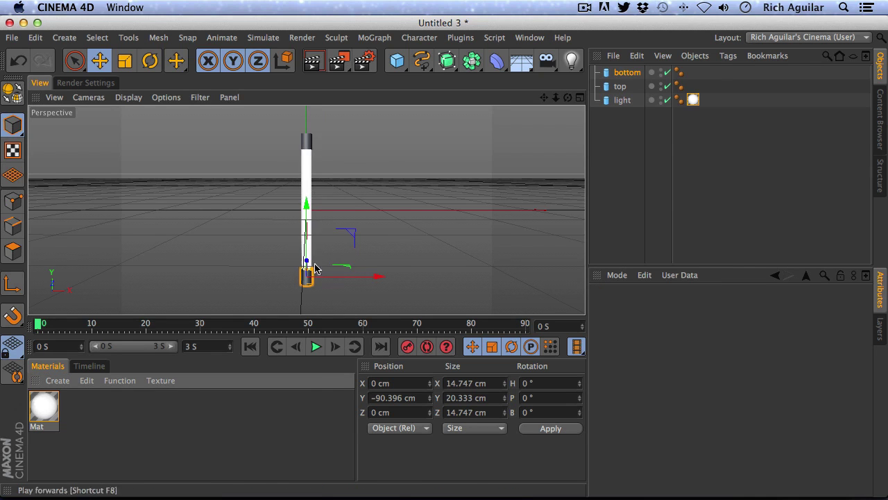
left_click(313, 61)
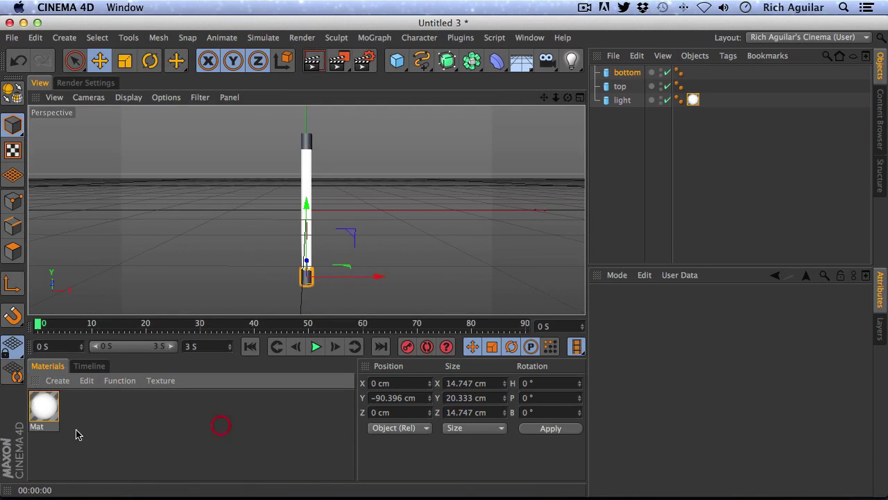
Step: Create a second material for the end caps and set its colour to dark grey, RGB 59, 59, 59
double_click(65, 410)
double_click(47, 410)
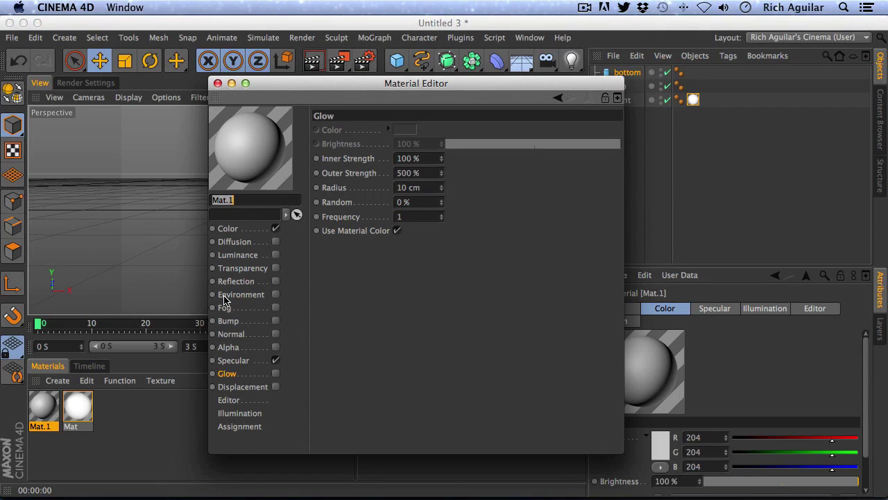
left_click(229, 228)
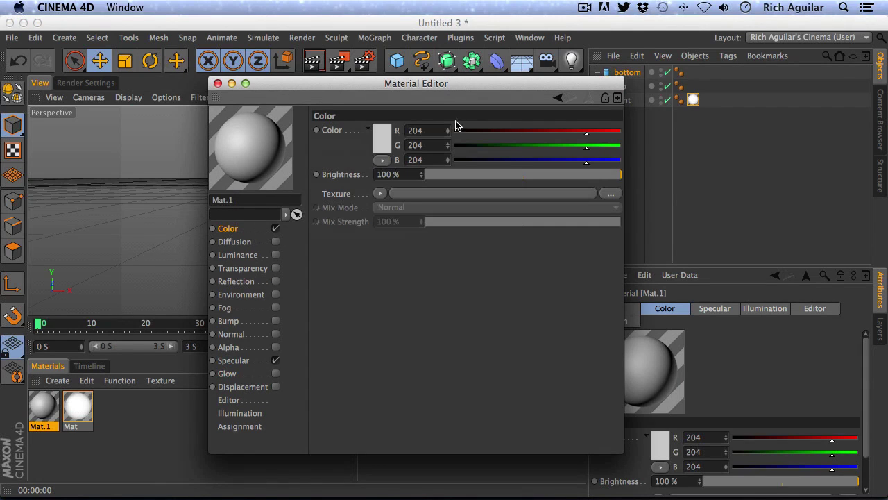
left_click(383, 136)
left_click_drag(340, 103, 258, 154)
left_click(408, 189)
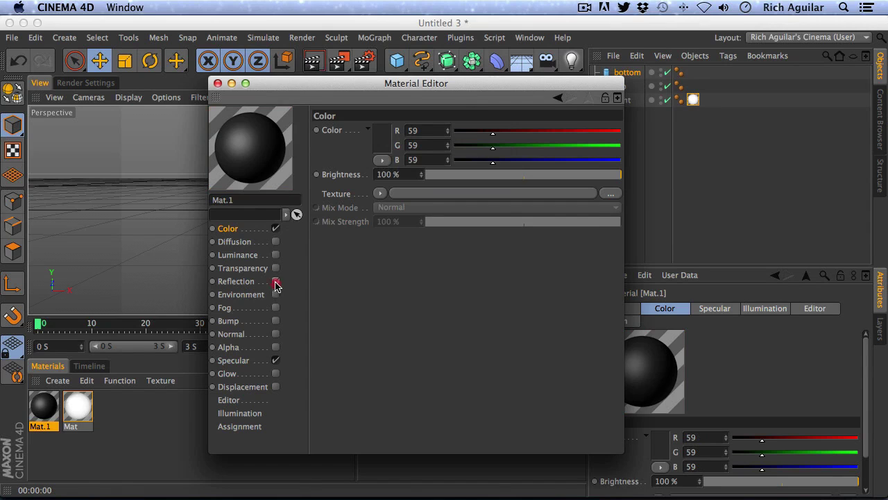
Step: Enable Reflection on the end cap material with a Fresnel texture, 15% brightness and 35% mix strength
left_click(276, 281)
left_click(380, 220)
left_click(392, 303)
left_click_drag(461, 175, 455, 174)
left_click_drag(485, 291, 492, 292)
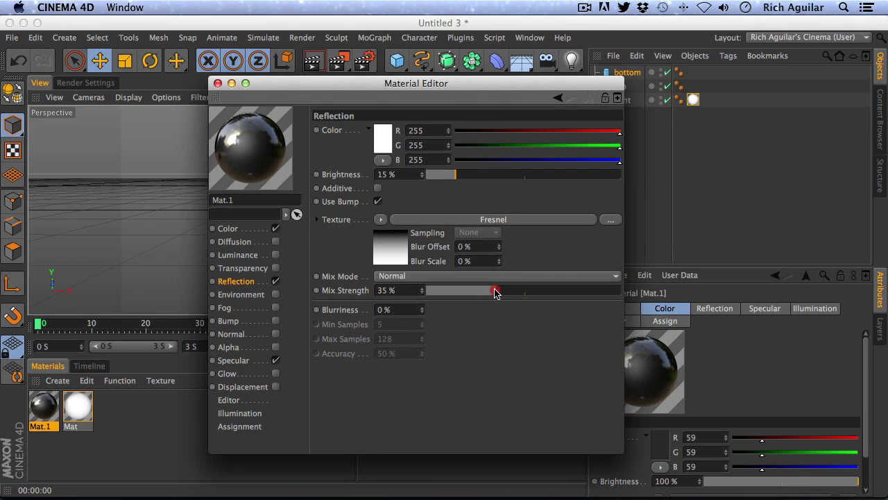
Step: Apply the dark reflective material Mat.1 to both the bottom and top end caps
mouse_move(304, 78)
left_mouse_down()
mouse_move(337, 115)
mouse_move(289, 78)
left_mouse_up()
left_click_drag(253, 202, 626, 75)
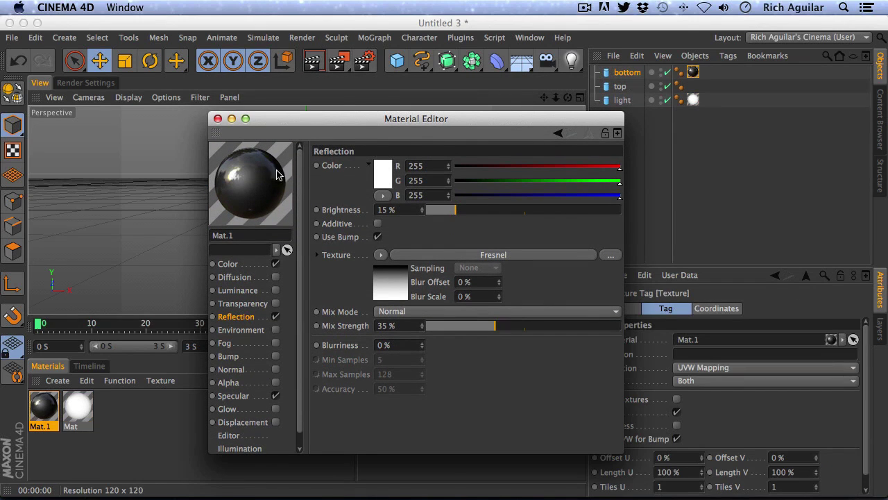
left_click(567, 133)
left_click_drag(254, 186, 605, 91)
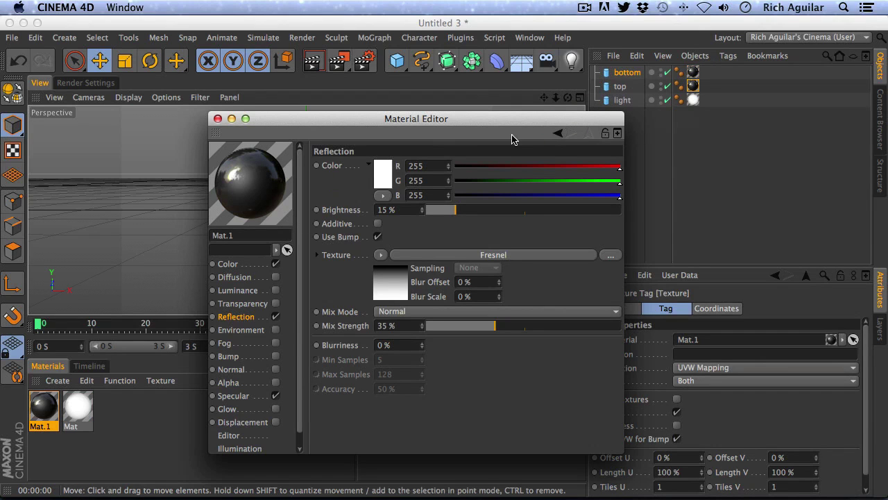
Step: Close the material editor and render the viewport to check the tube with its dark end caps
left_click(217, 119)
left_click(313, 60)
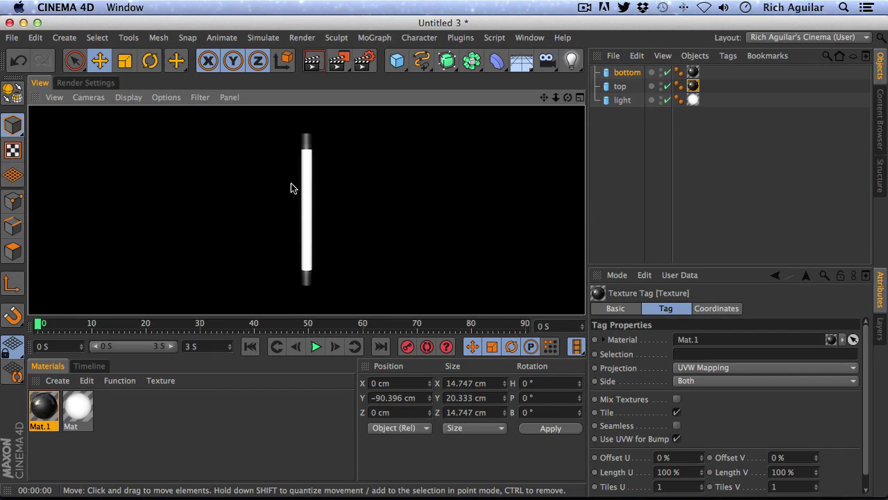
left_click(119, 432)
Step: Make the bottom, top and light cylinders editable and merge them with Connect Objects + Delete
left_click_drag(623, 129, 628, 71)
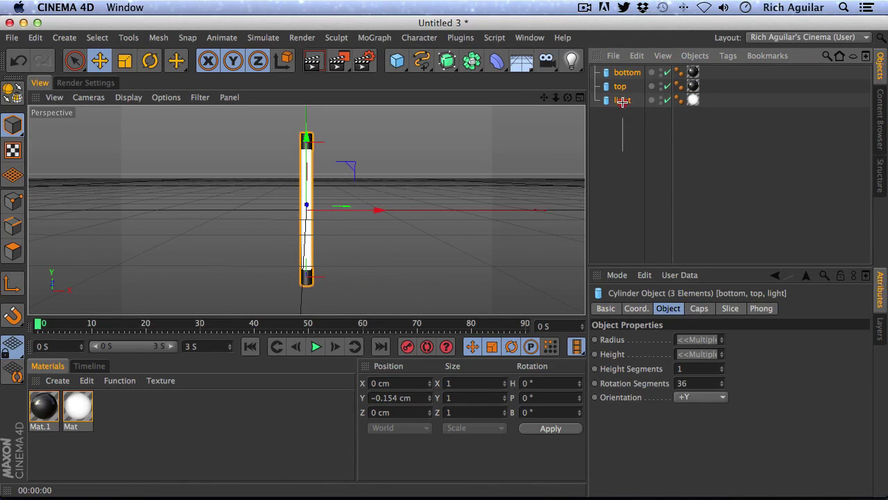
left_click(13, 92)
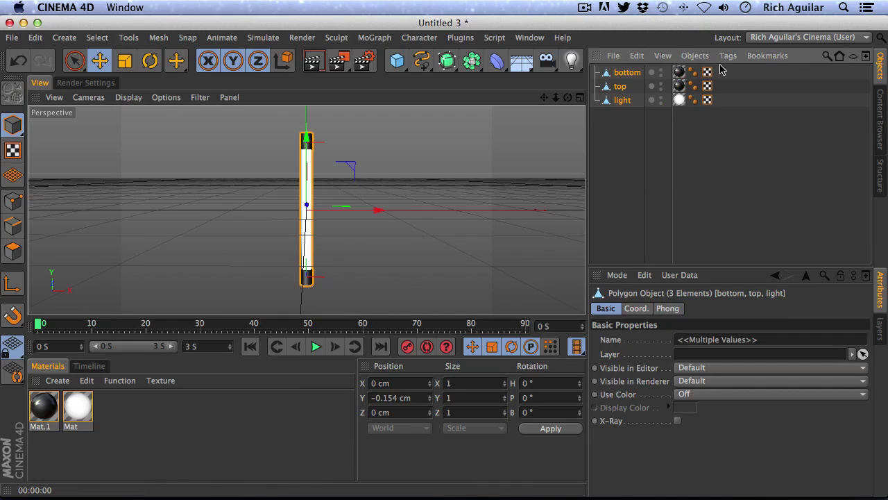
left_click(694, 56)
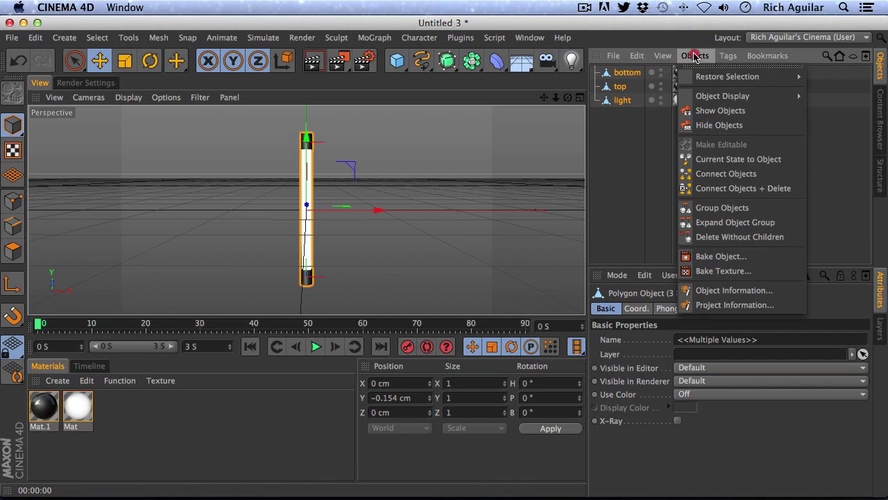
left_click(714, 190)
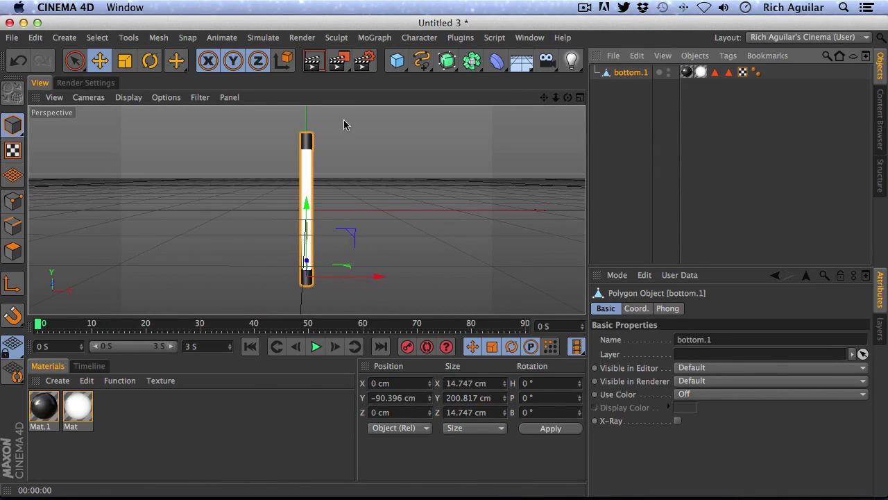
Step: Move the merged tube's axis to its centre, at about Y -0.2 cm, then test moving the tube and undo that move
left_click(11, 286)
left_click_drag(307, 208, 315, 146)
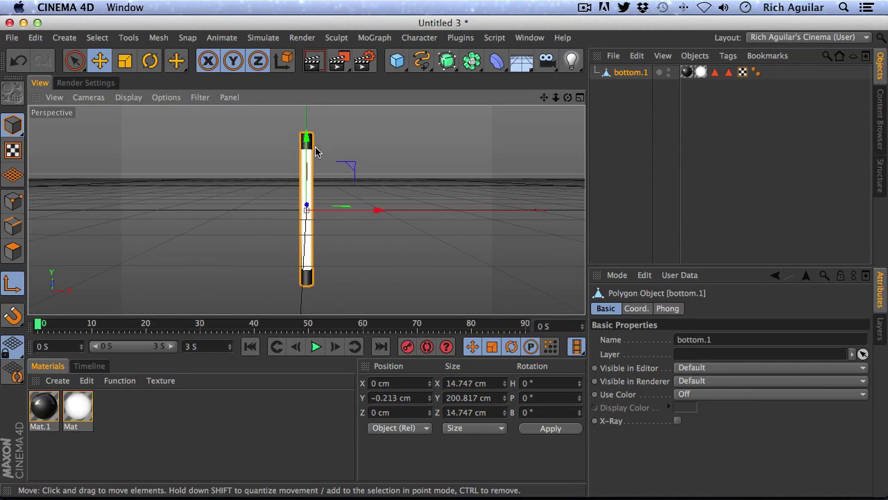
left_click(13, 287)
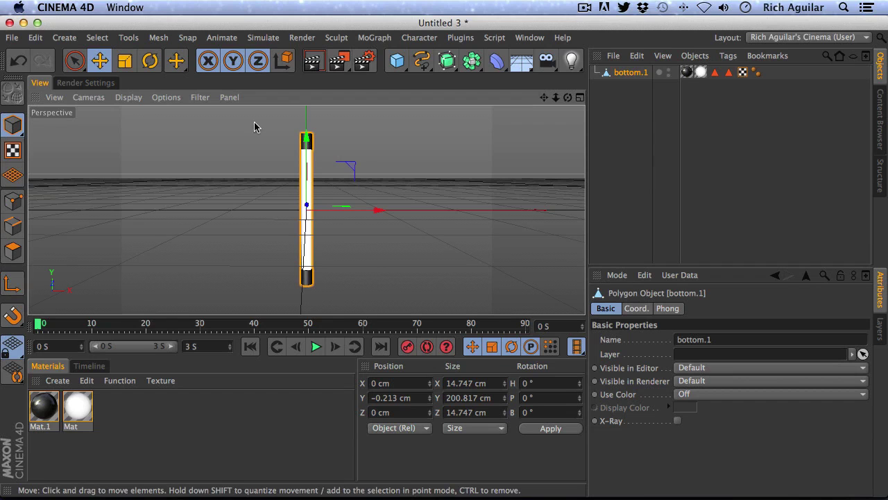
left_click_drag(307, 138, 248, 159)
key("super+z")
Step: Switch to Adobe Illustrator and select all the lines of the eyedesyn logo to inspect them, then clear the selection
key("super+Tab")
left_click(392, 246)
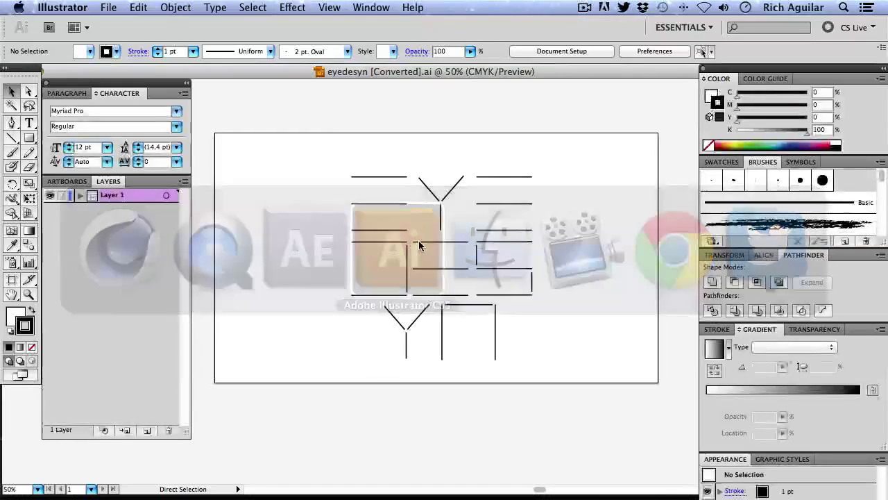
left_click_drag(318, 239, 629, 365)
left_click(236, 182)
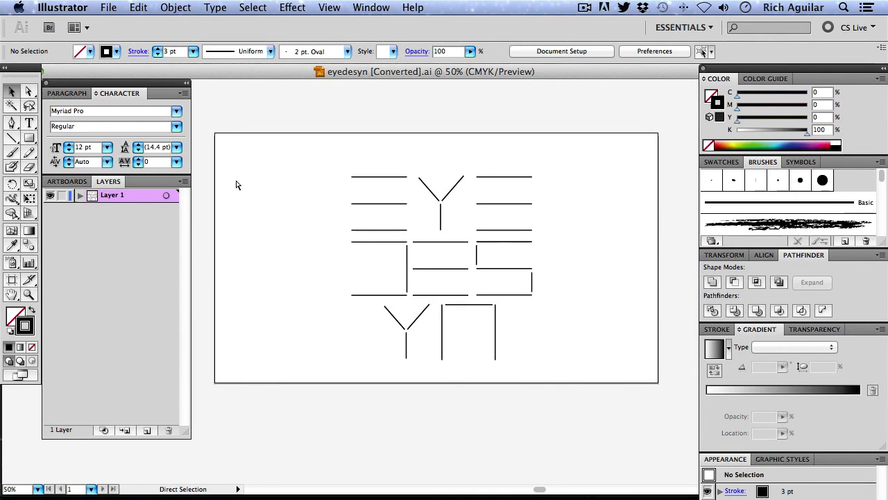
Step: Switch to QuickTime Player and scrub the eyedesyn_Logo reveal.mp4 movie to review how the finished tubes form the logo
key("super+Tab")
left_click(341, 253)
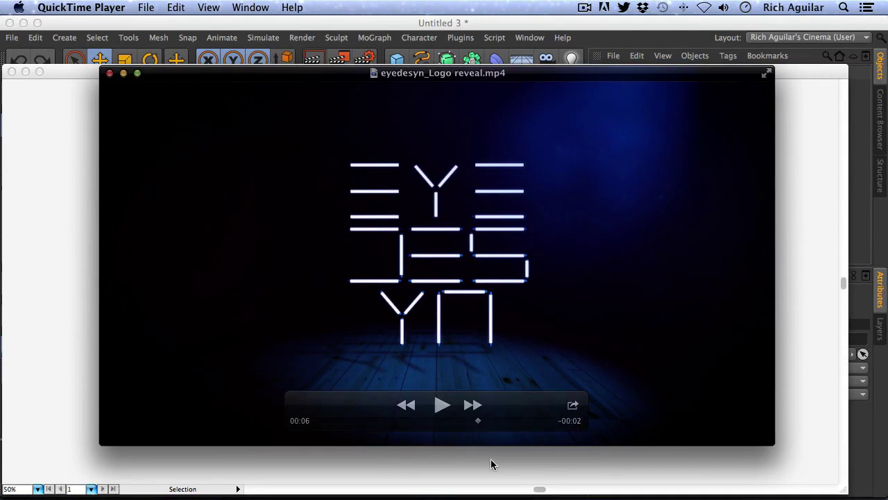
left_click_drag(477, 421, 495, 420)
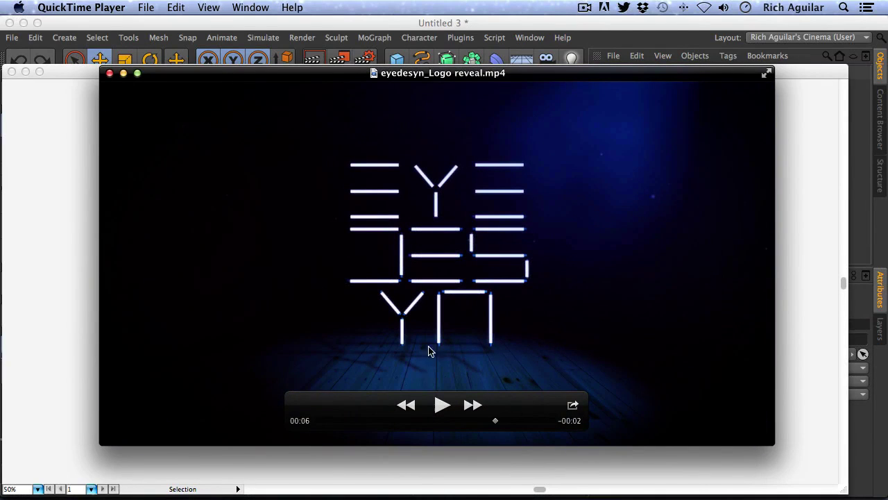
Step: Switch back to Illustrator and select all the logo lines to compare them with the movie, then clear the selection
key("super+Tab")
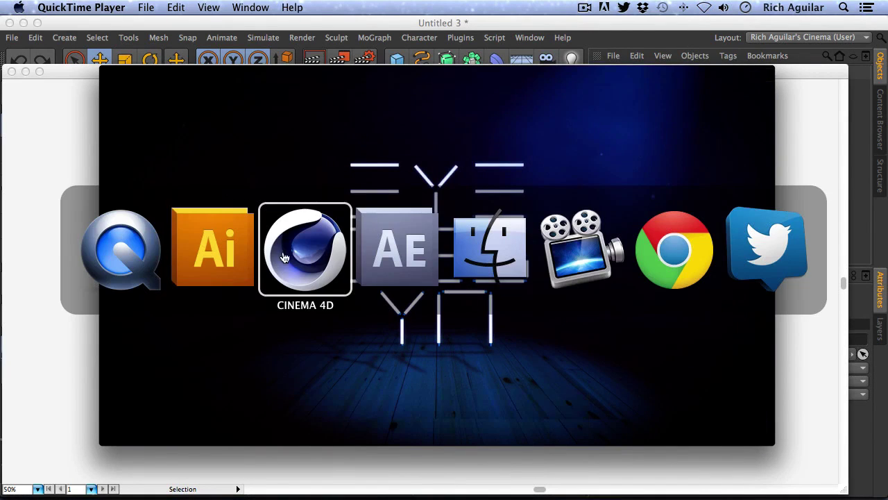
left_click(210, 248)
left_click_drag(285, 156, 590, 416)
left_click(251, 238)
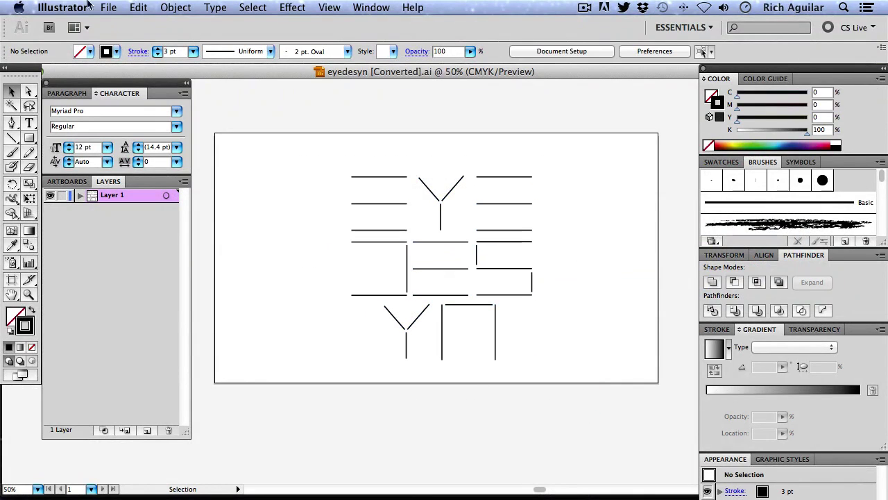
left_click(14, 122)
left_click(83, 57)
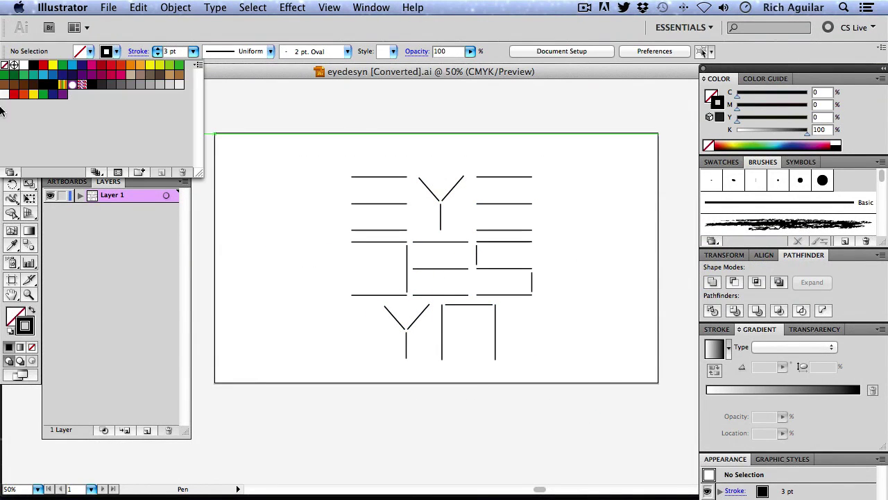
left_click(112, 40)
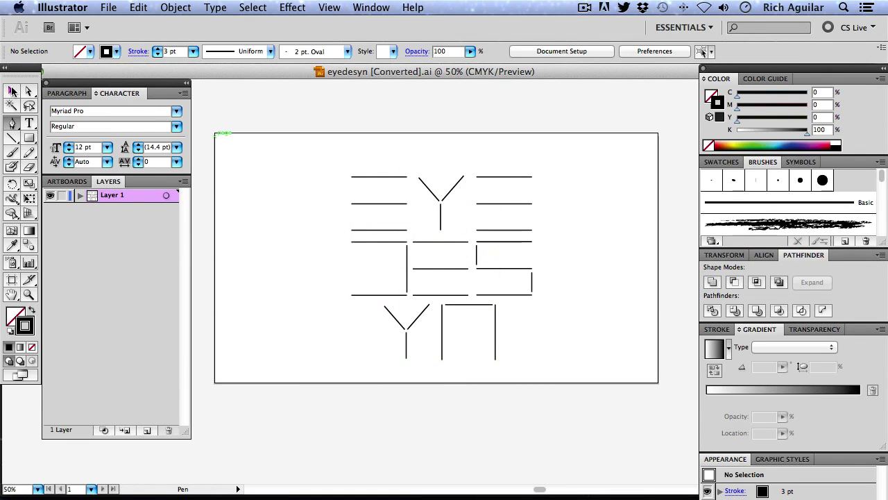
left_click(13, 91)
Step: Examine the logo's separate line paths by selecting and deselecting them all and viewing the gaps between them at 100% zoom
left_click_drag(272, 159, 600, 382)
left_click(315, 175)
left_click_drag(312, 130, 575, 363)
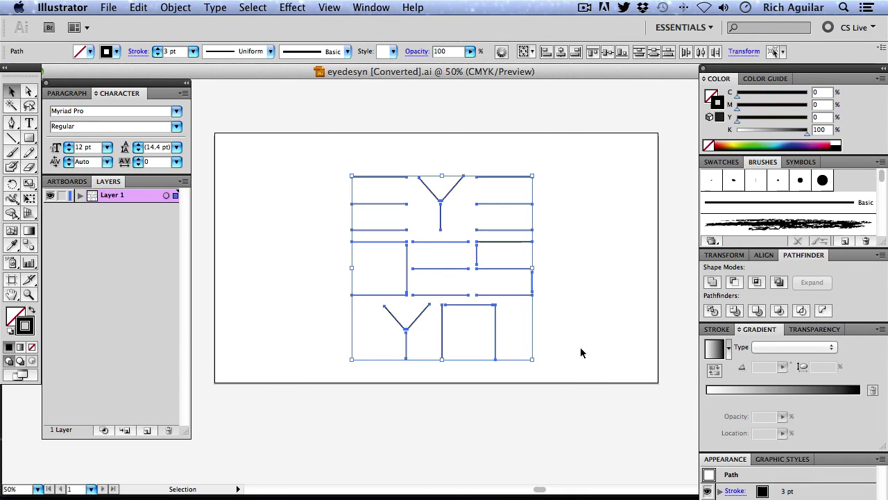
left_click(292, 185)
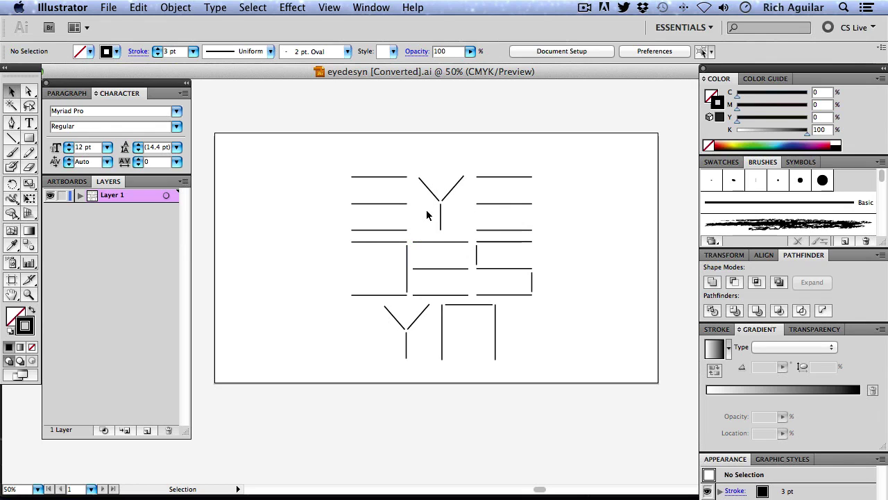
key("super+1")
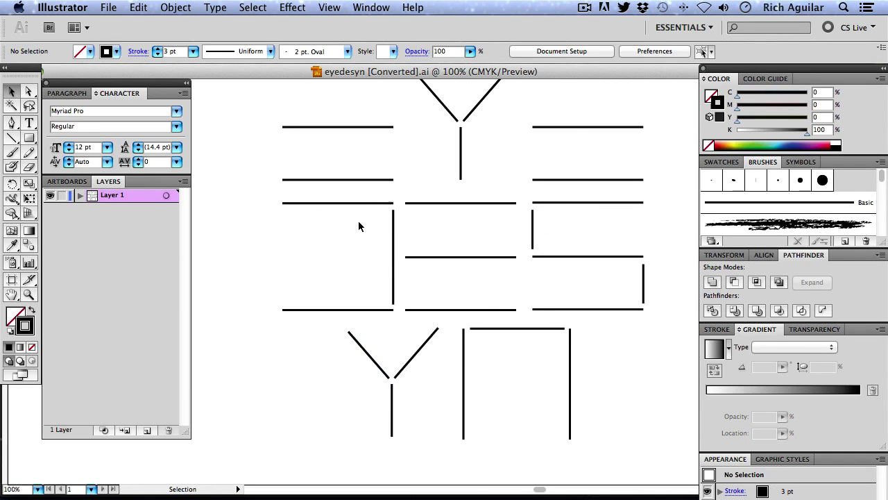
key("super+minus")
key("super+minus")
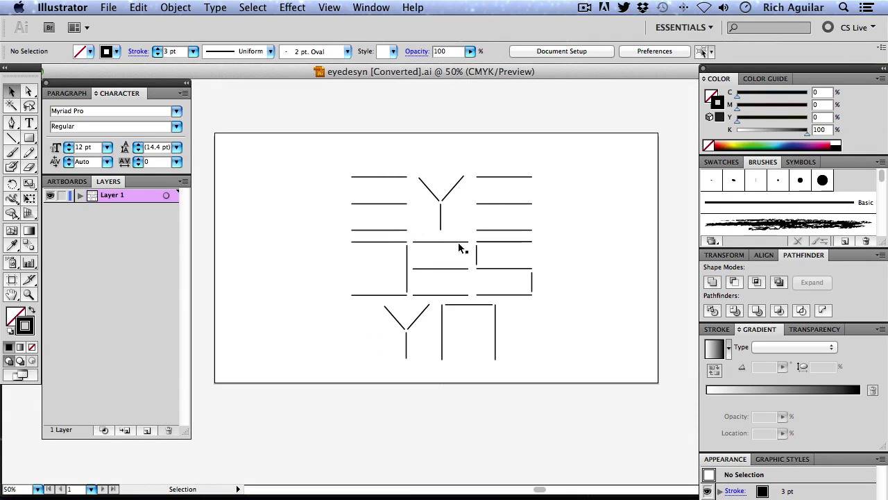
Step: Select all the logo lines and try saving the document to the Desktop in Illustrator 8 format, then cancel the save
left_click_drag(327, 168, 603, 383)
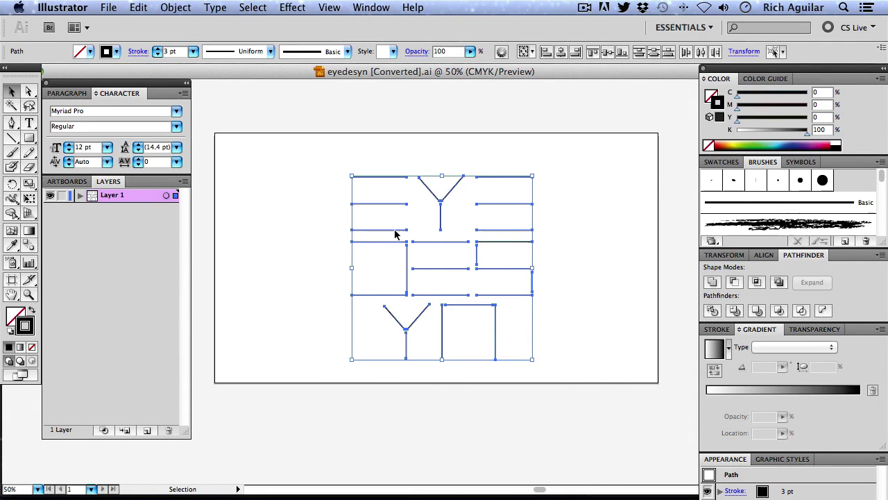
left_click_drag(311, 153, 583, 387)
left_click(109, 7)
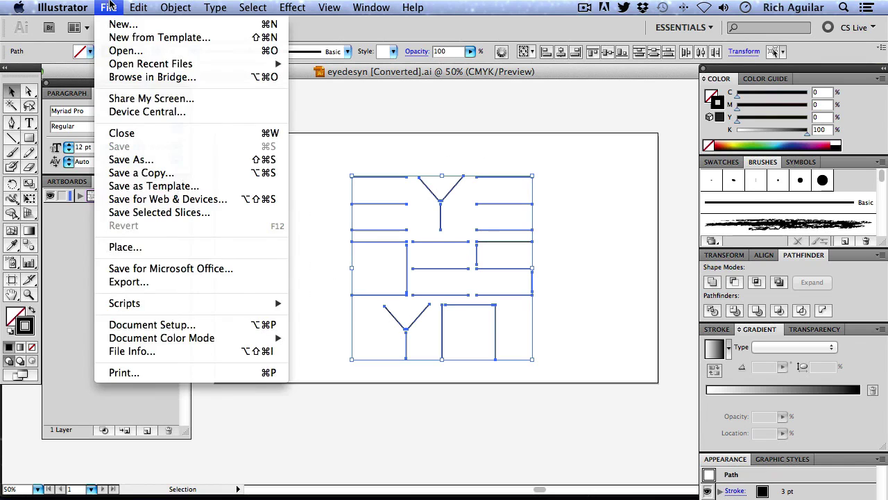
left_click(131, 158)
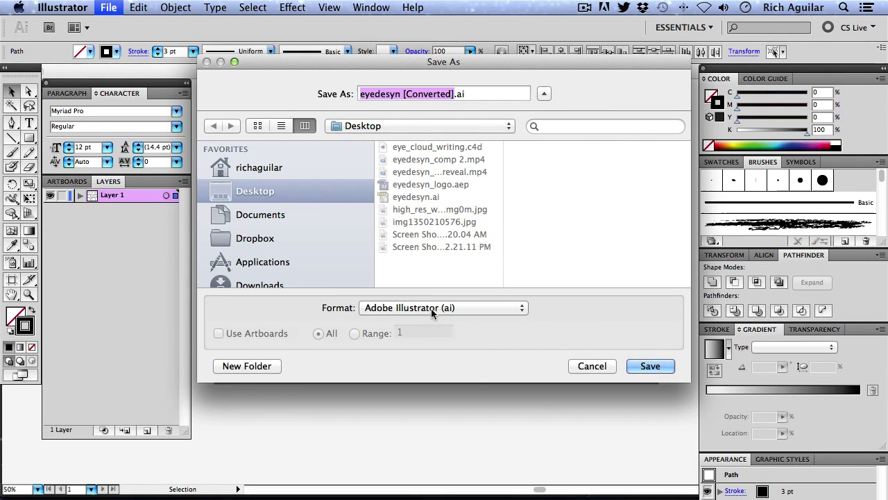
left_click(656, 368)
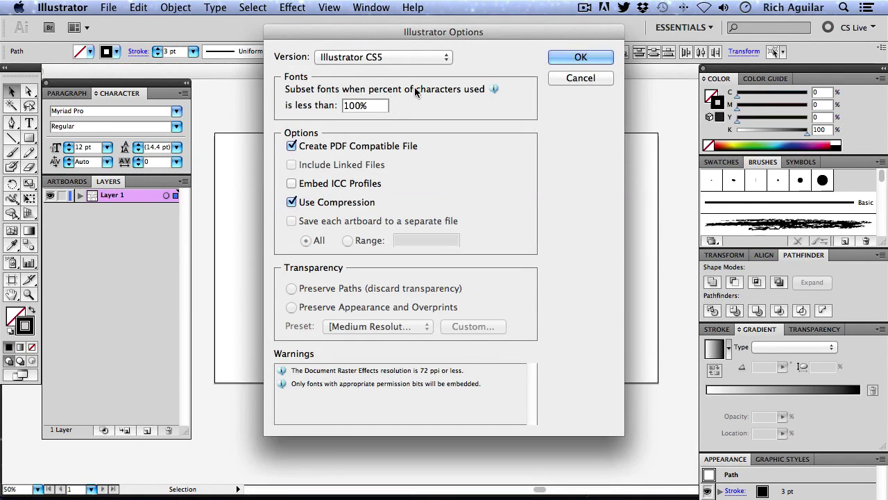
left_click_drag(472, 40, 460, 58)
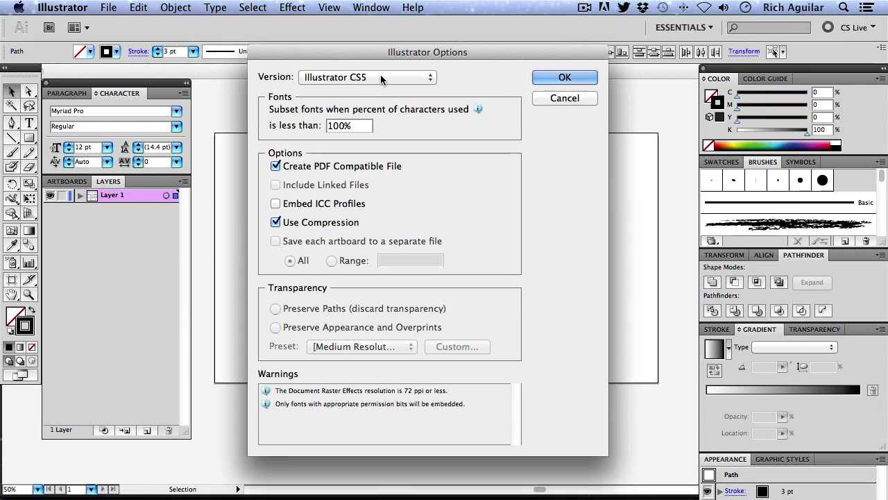
left_click(421, 78)
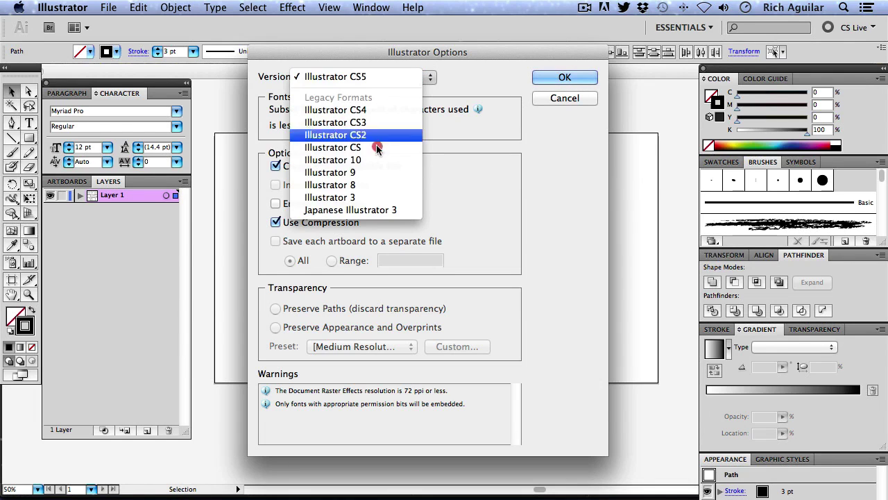
left_click(357, 184)
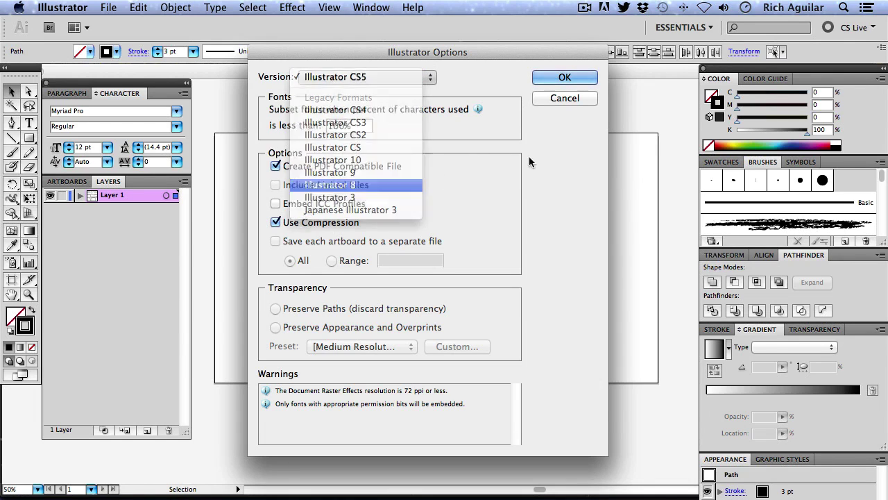
left_click(570, 99)
key("a")
Step: Switch to Finder, select eyedesyn.ai on the Desktop and preview it, then close the preview
key("super+Tab")
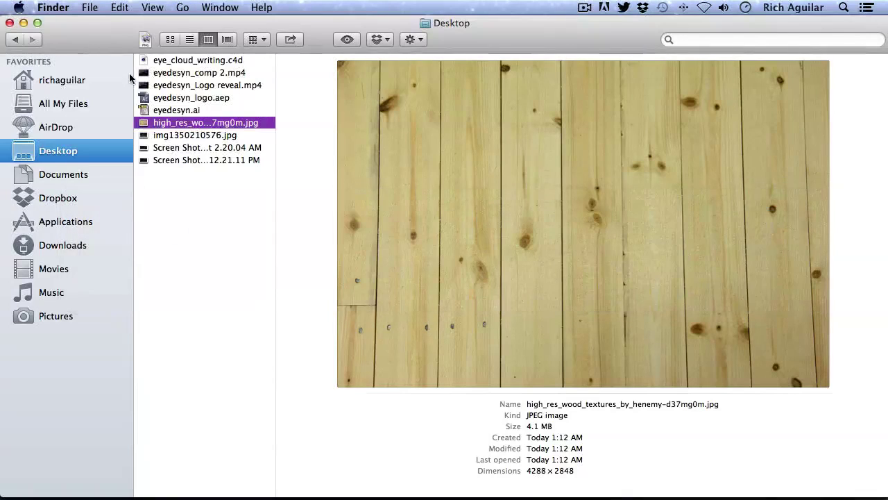
left_click(184, 111)
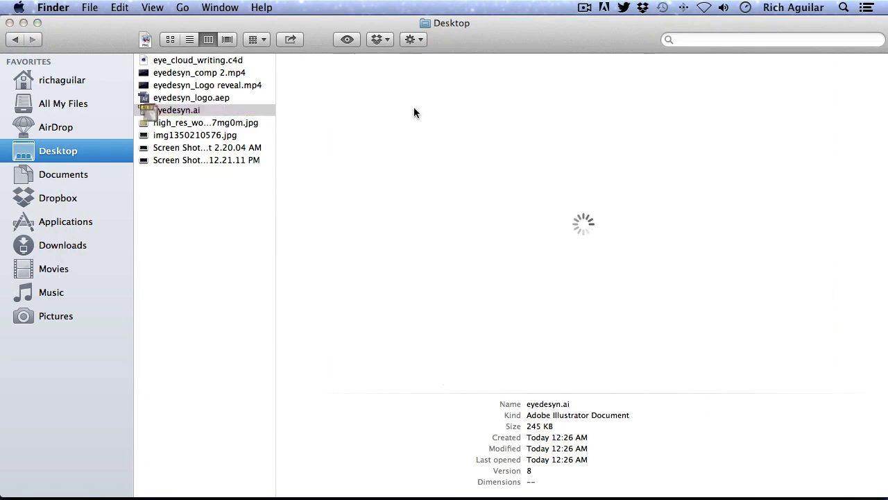
key("space")
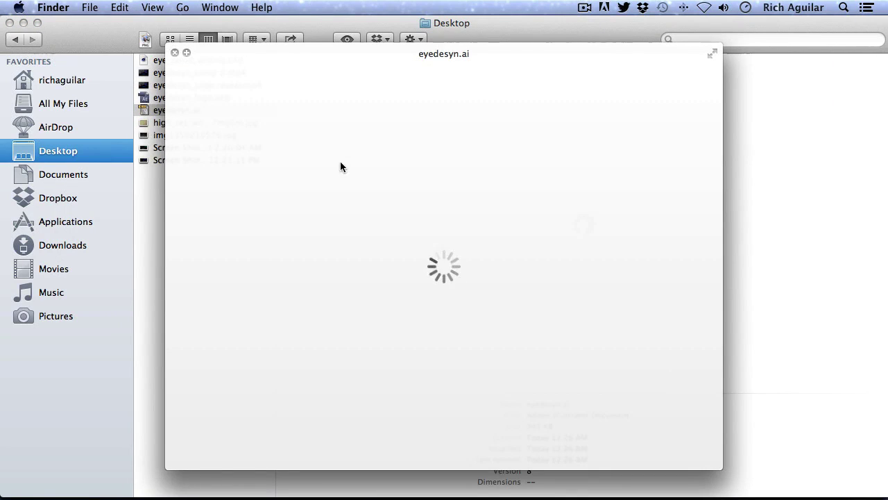
key("space")
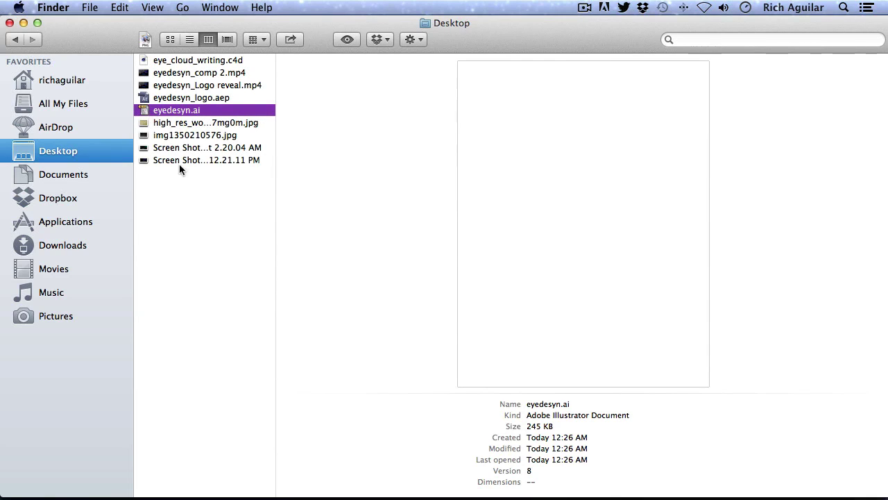
Step: Switch to Cinema 4D and merge eyedesyn.ai from the Desktop into the scene, importing at scale 1 centimeter with connected splines
key("super+Tab")
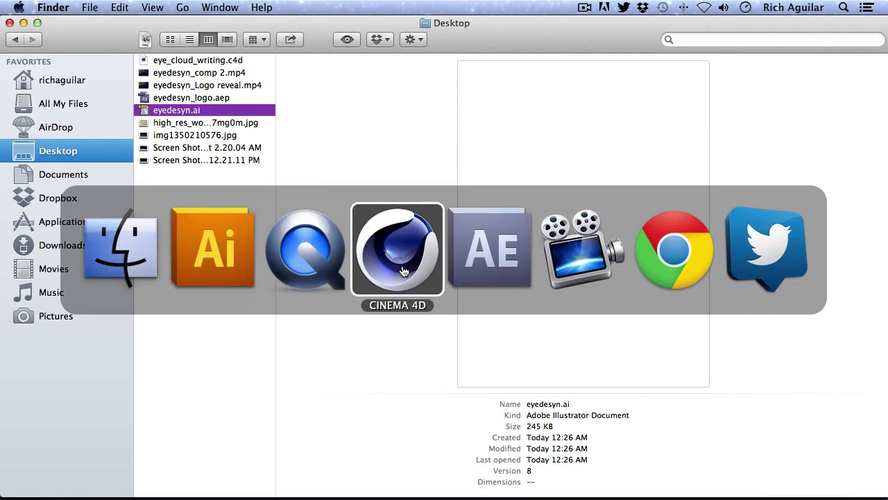
left_click(402, 267)
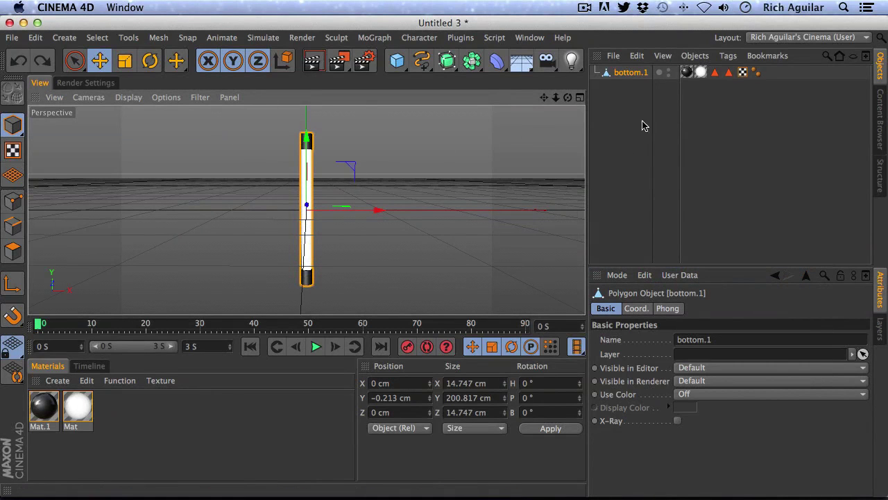
left_click(614, 56)
left_click(638, 75)
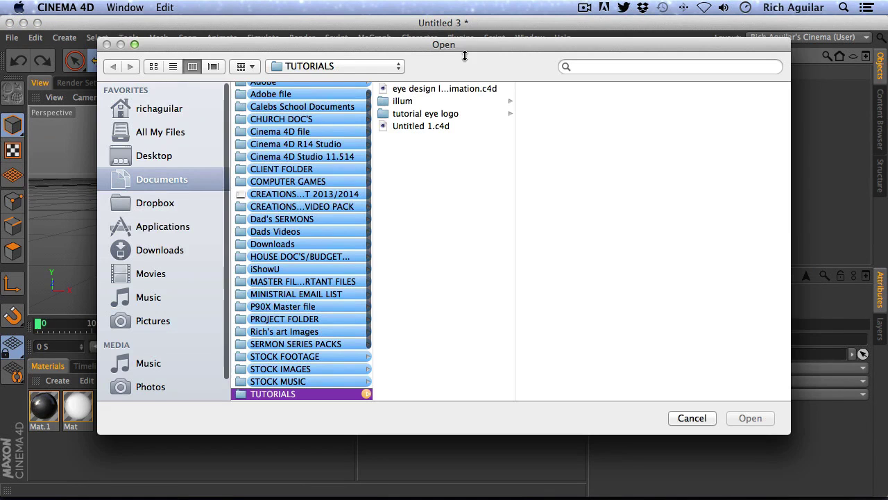
left_click(148, 155)
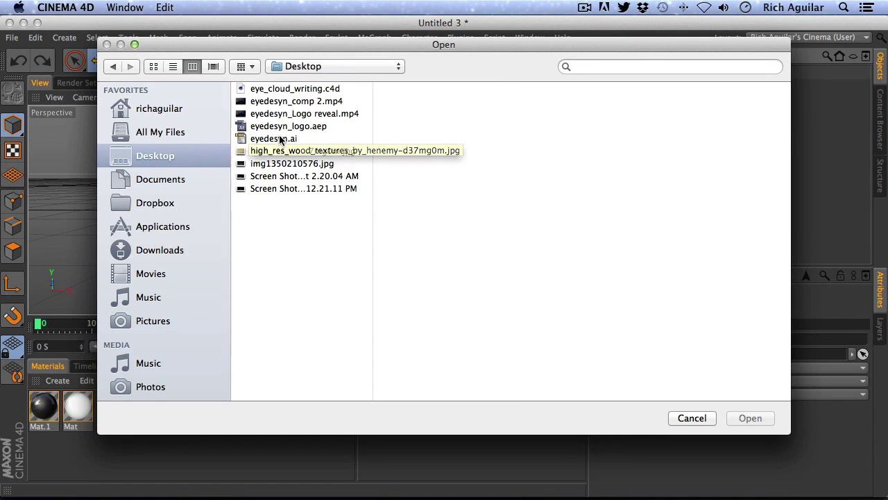
left_click(280, 140)
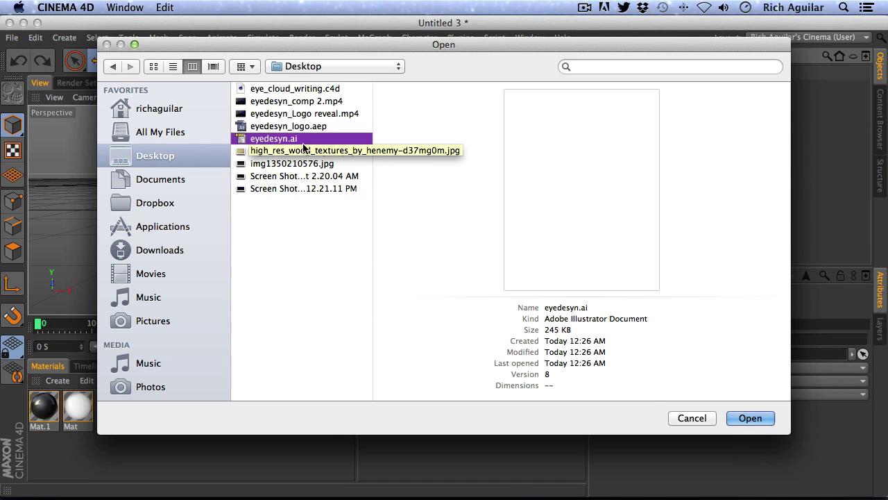
left_click(751, 421)
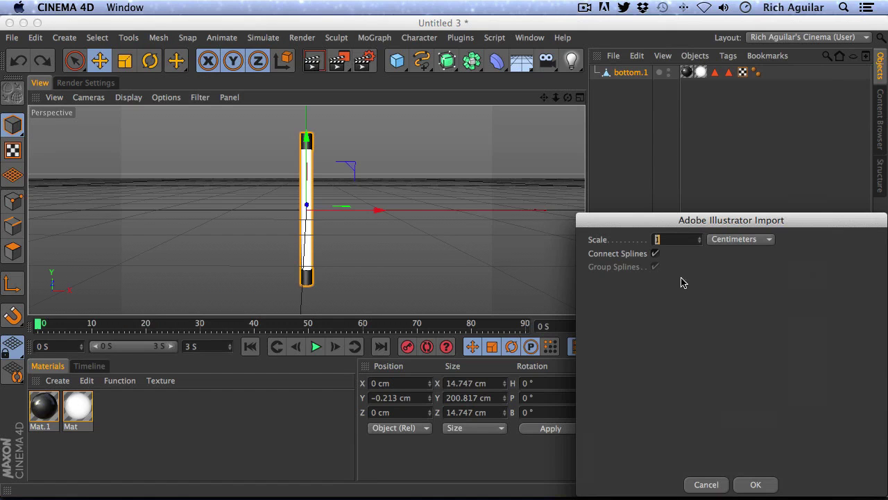
left_click_drag(767, 220, 418, 137)
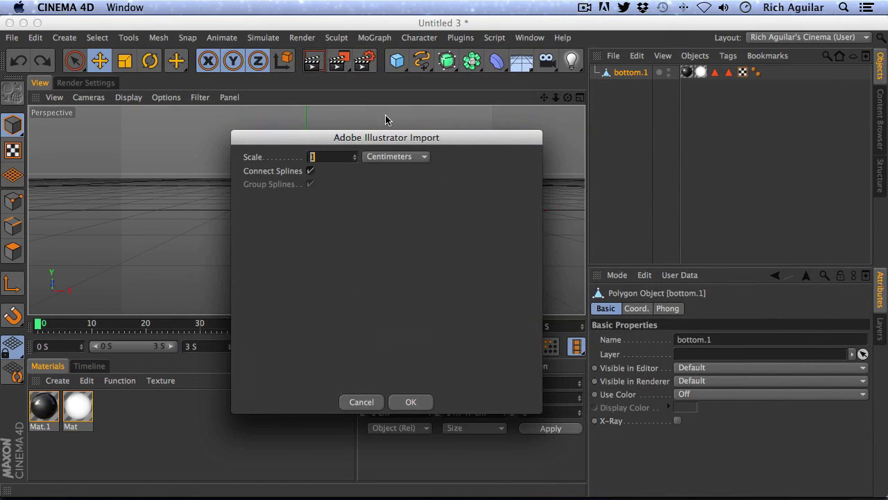
left_click(412, 402)
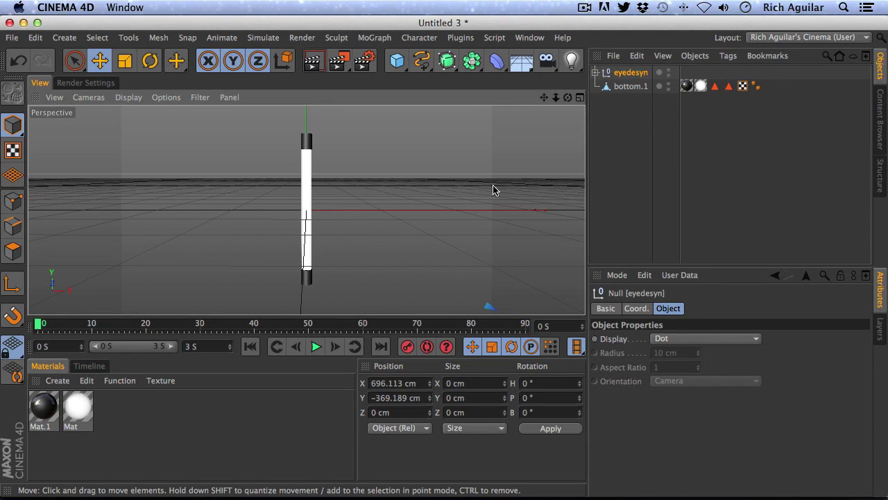
Step: Set the imported eyedesyn null's X and Y position to 0 cm
left_click(419, 383)
type("0")
key("Tab")
type("0")
key("Return")
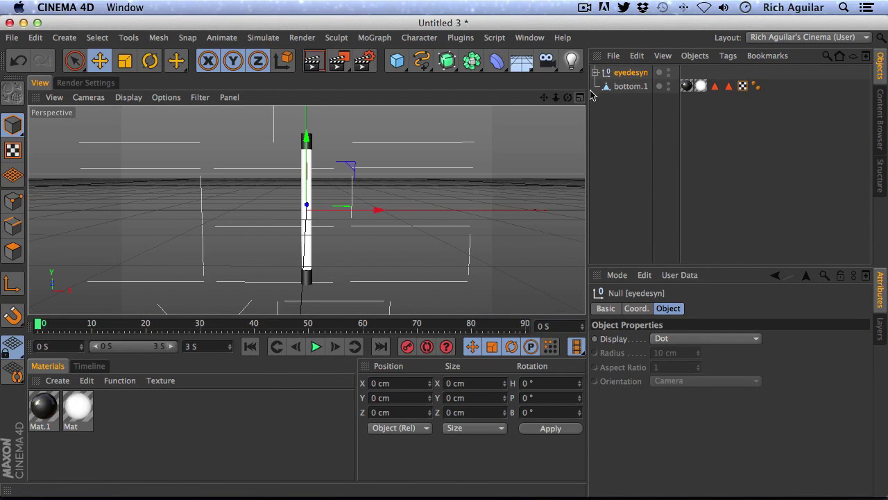
Step: Move the eyedesyn null's axis to the logo's centre at about X -43.6 cm, then set its X position to 0 cm
left_click_drag(557, 97, 532, 148)
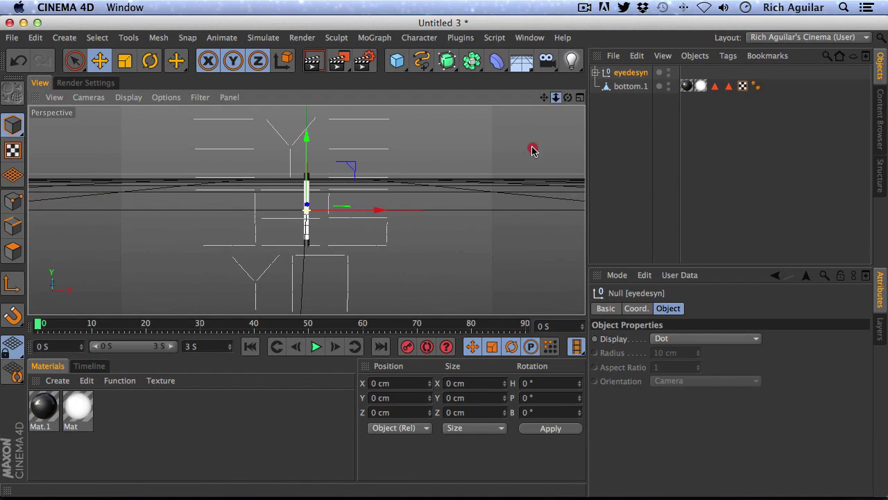
left_click(12, 283)
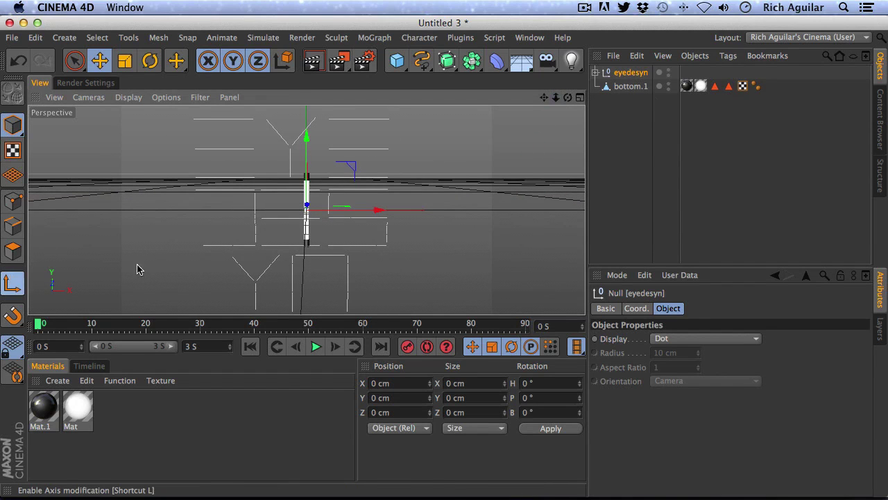
left_click_drag(378, 210, 361, 212)
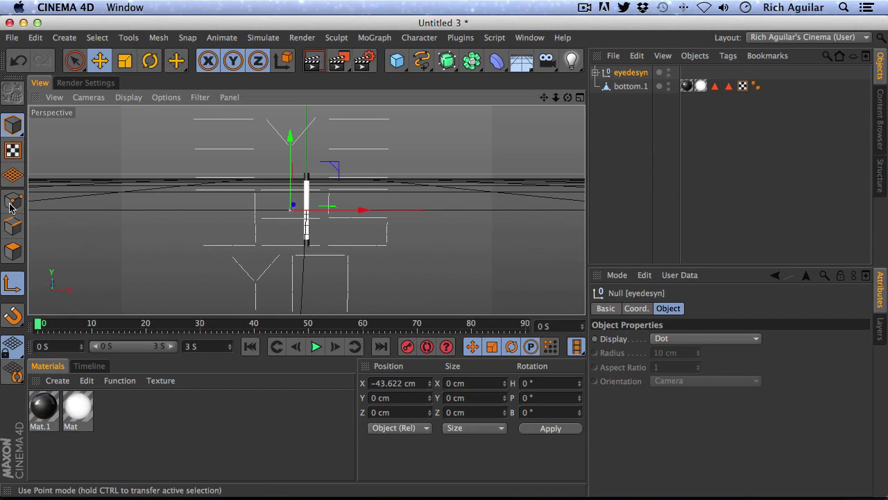
left_click(13, 280)
left_click_drag(405, 384, 297, 364)
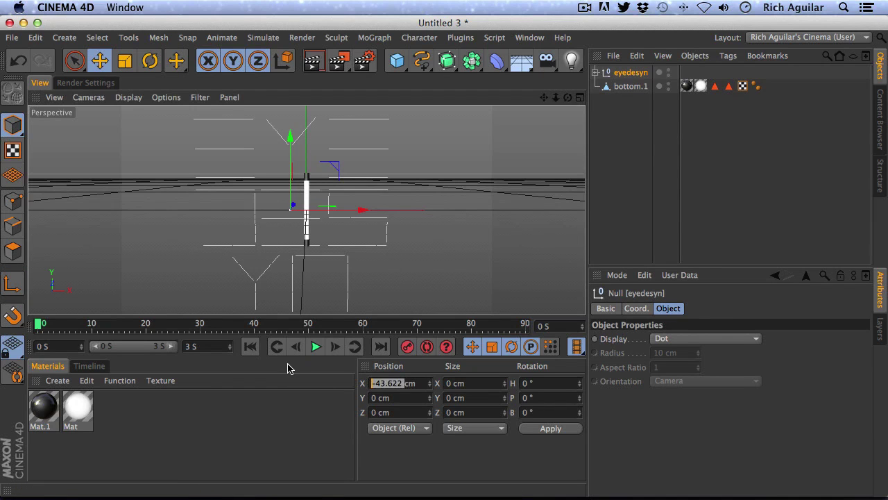
type("0")
key("Return")
Step: Hide the bottom.1 tube in the viewport so only the logo splines are shown
left_click_drag(556, 97, 545, 123)
left_click(668, 83)
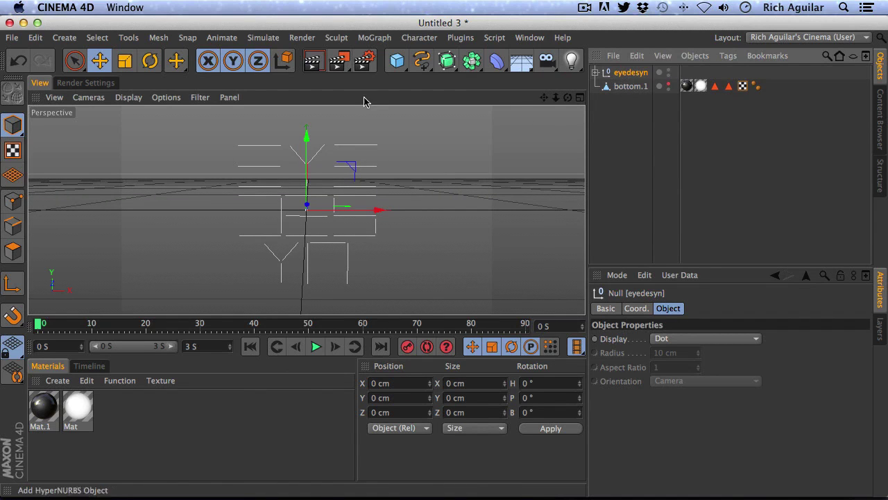
Step: Expand the eyedesyn null and select all its path splines from Path 1 to Path 26
left_click_drag(567, 97, 568, 88)
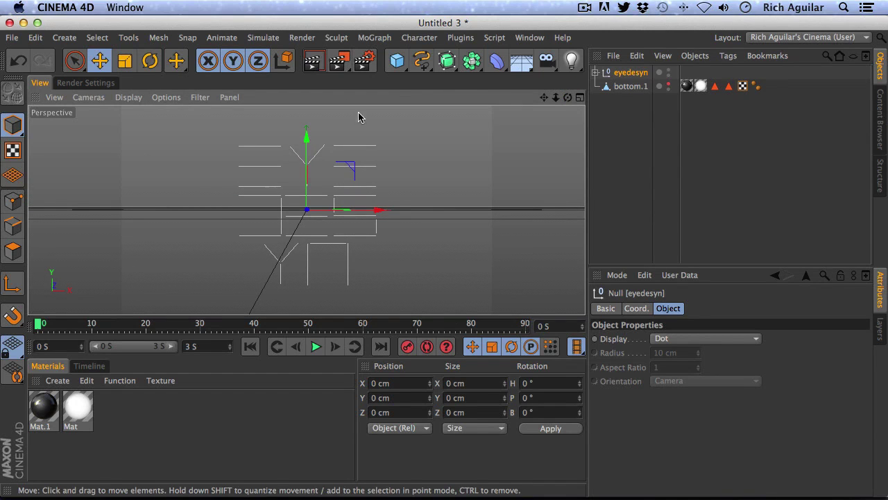
left_click(594, 72)
mouse_move(867, 144)
left_mouse_down()
mouse_move(871, 237)
mouse_move(866, 159)
left_mouse_up()
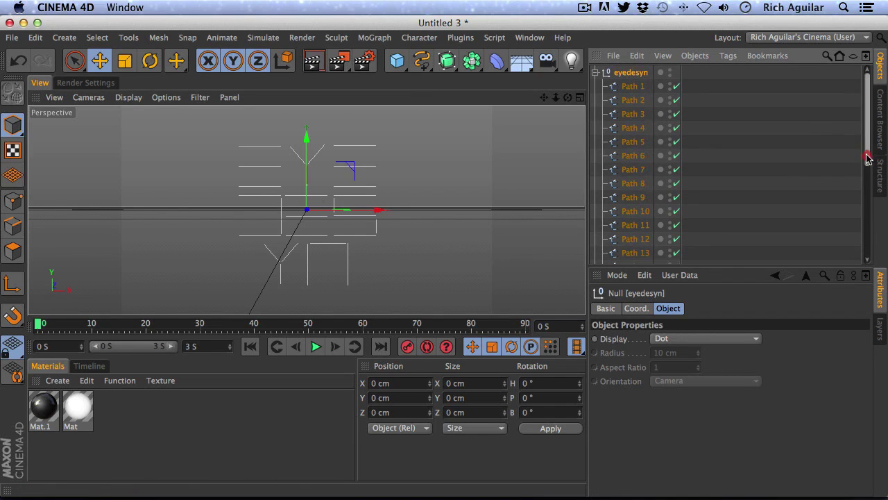
left_click(594, 72)
left_click(595, 73)
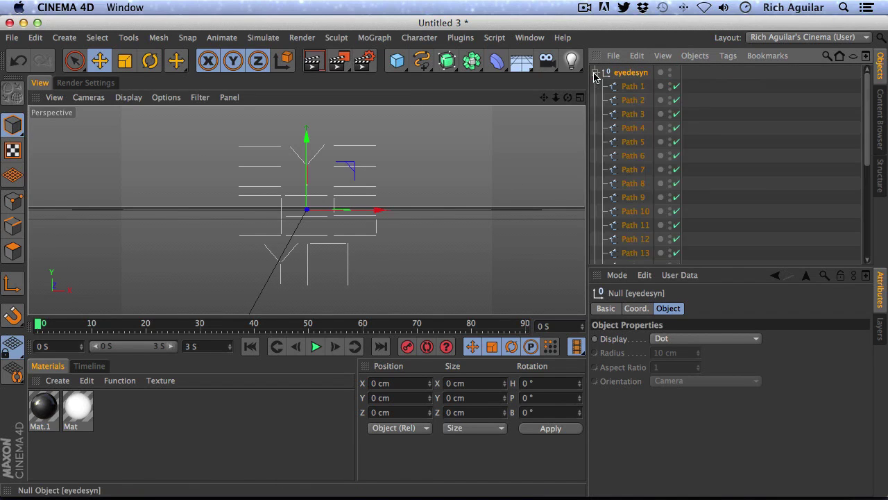
left_click_drag(651, 90, 621, 248)
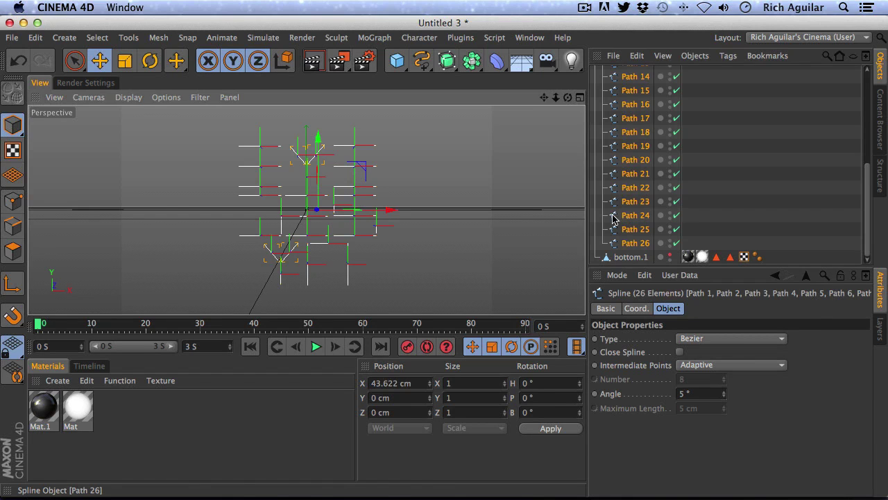
left_click(706, 57)
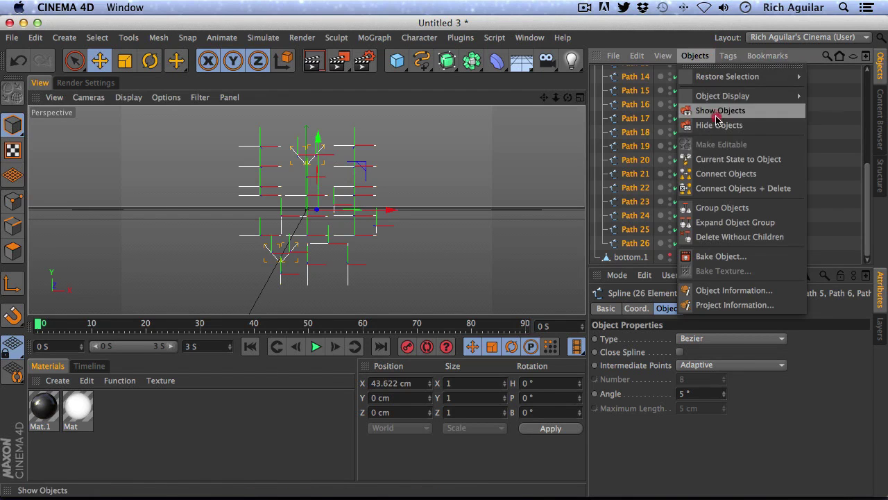
left_click(718, 174)
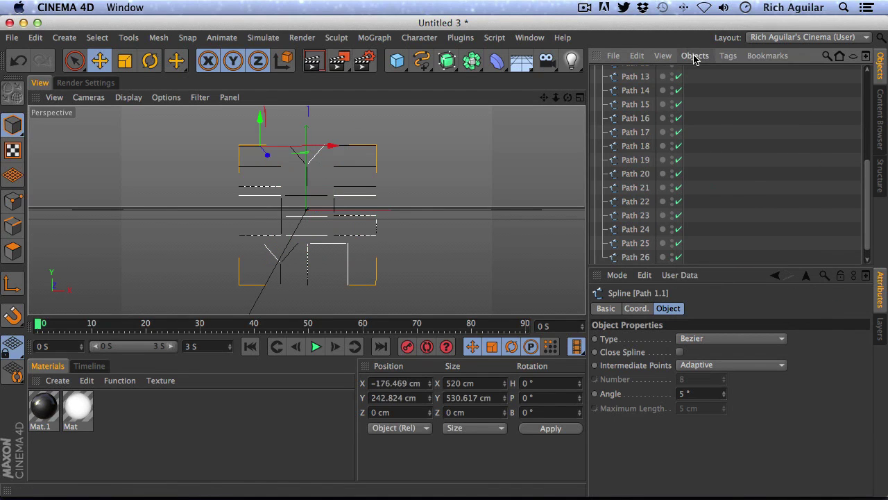
left_click(696, 57)
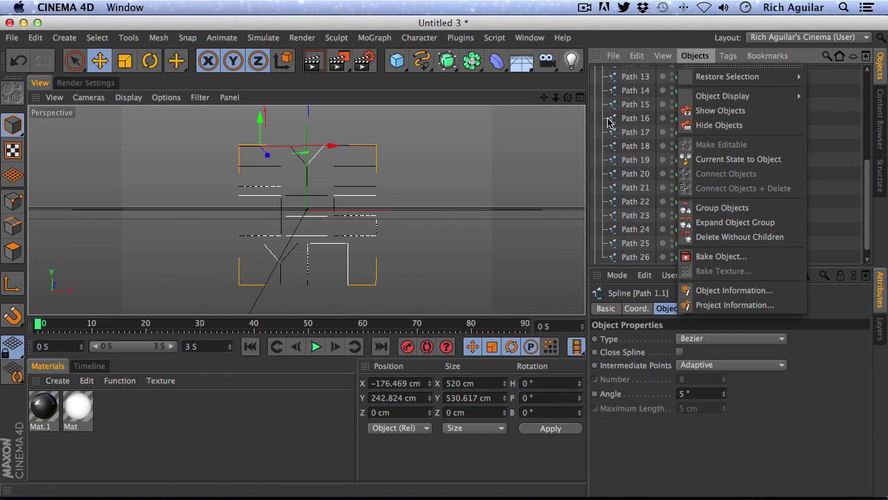
left_click(846, 151)
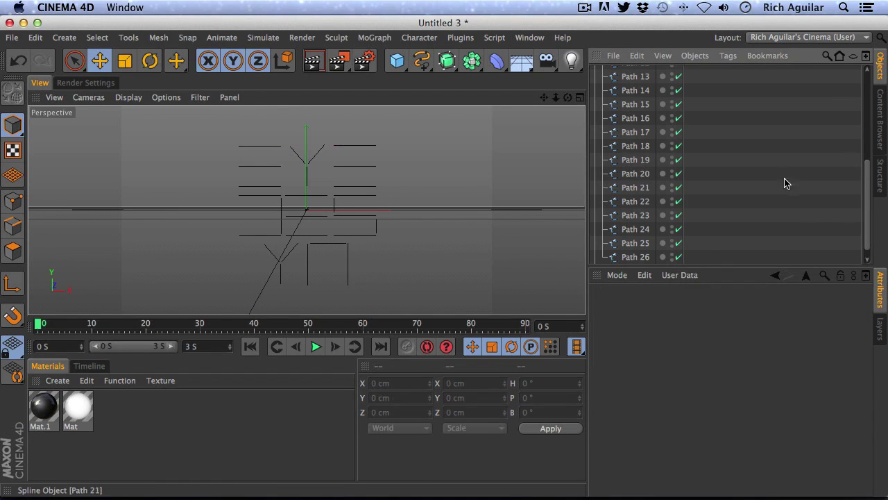
left_click(695, 56)
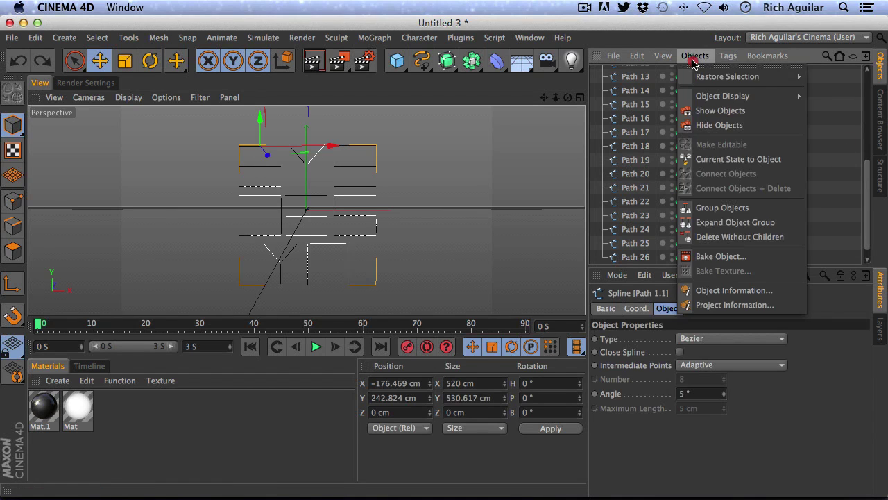
left_click(826, 126)
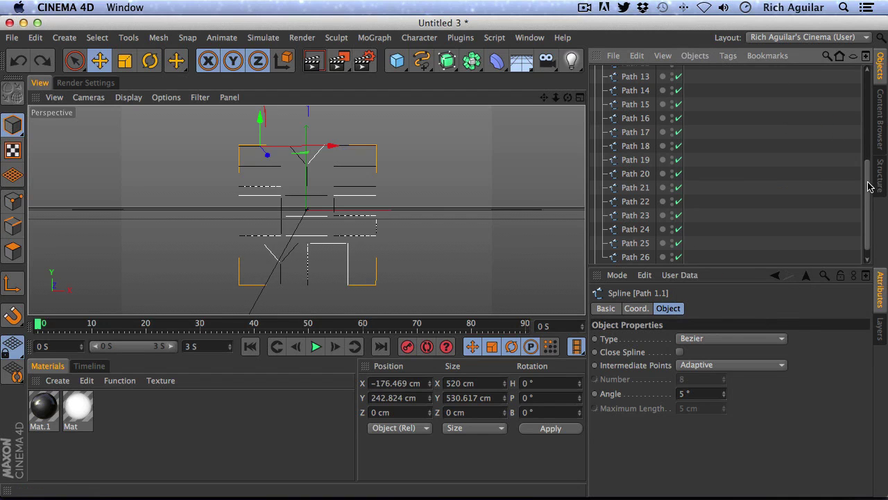
scroll(871, 187, "down", 1)
left_click_drag(599, 251, 645, 66)
left_click(695, 55)
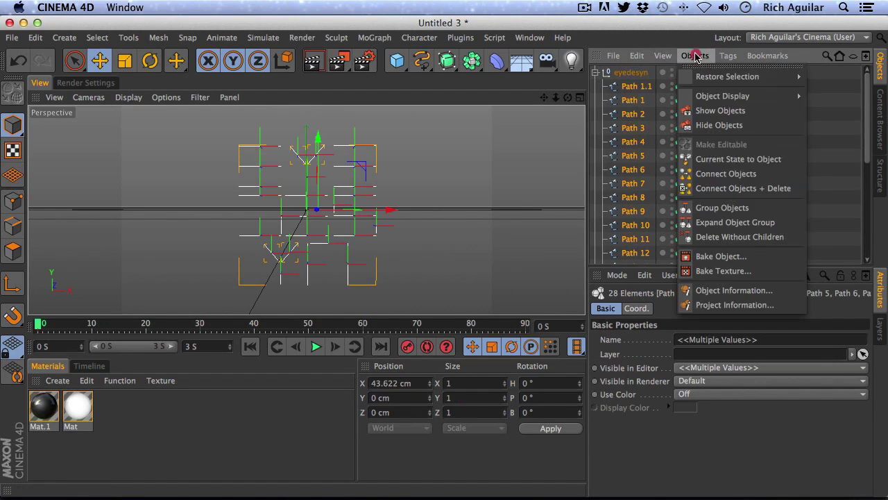
left_click(701, 188)
key("super+z")
key("super+z")
key("super+z")
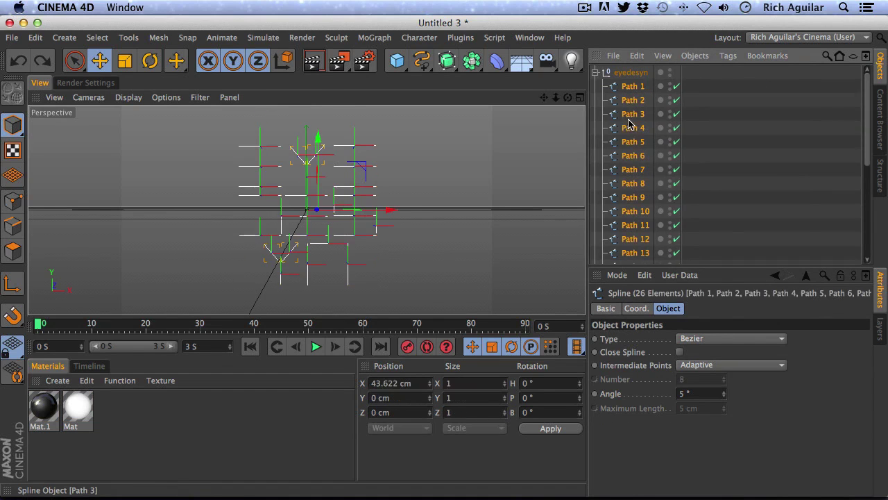
Step: Merge the selected logo paths into a single spline with Connect Objects + Delete, and show the bottom.1 tube in the viewport again
left_click(695, 55)
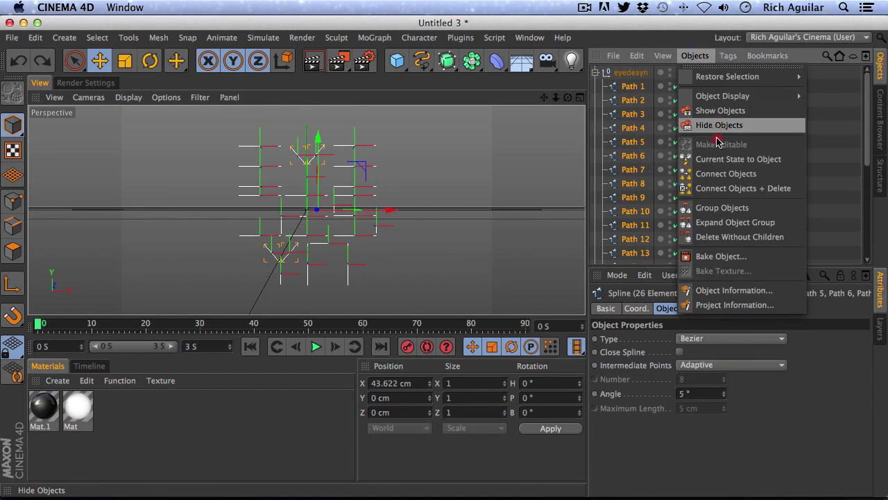
left_click(718, 188)
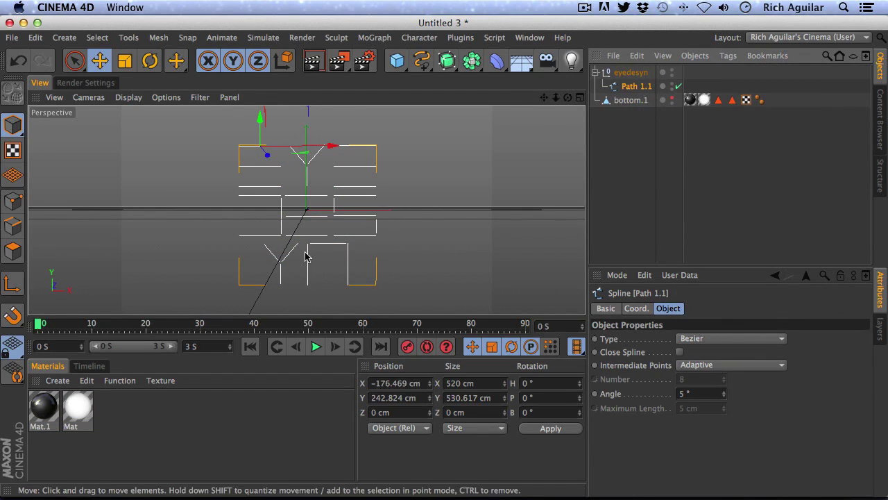
left_click(645, 152)
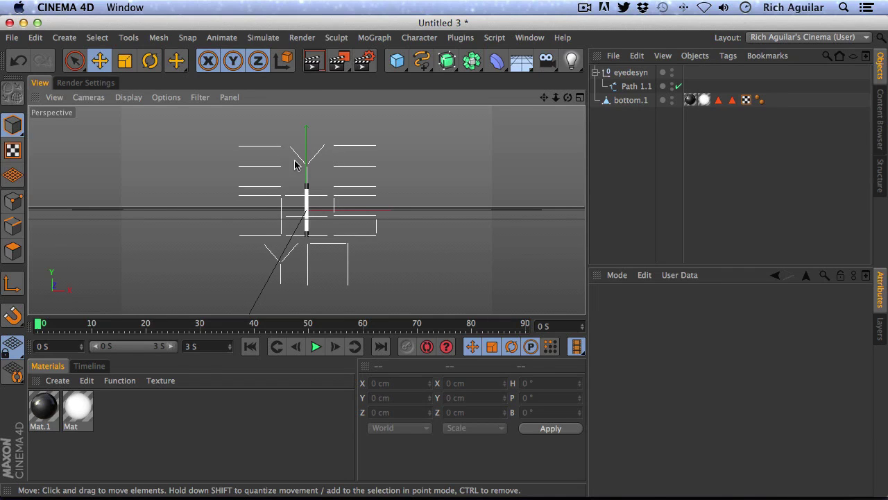
left_click(365, 151)
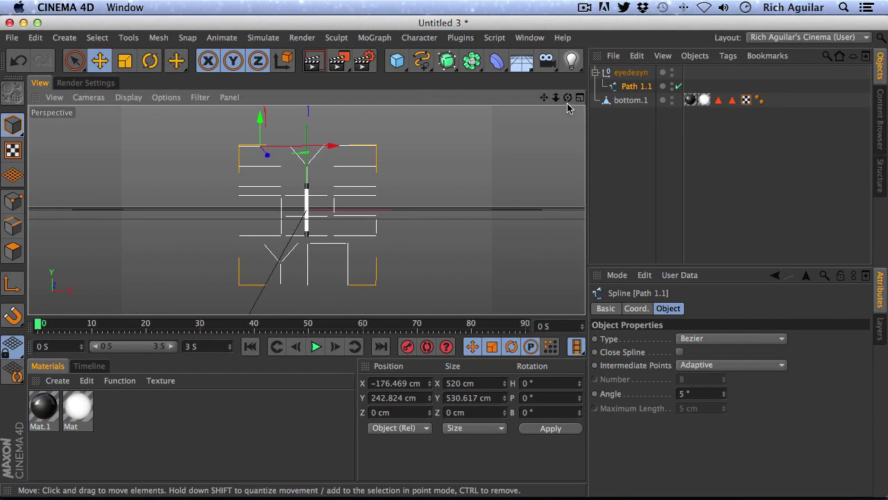
Step: In the front view, rotate the bottom.1 tube to a -90° bank and place it on the logo's upper-left line at about X -177, Y 243 cm
left_click(631, 100)
left_click(120, 65)
left_click_drag(396, 113, 309, 163)
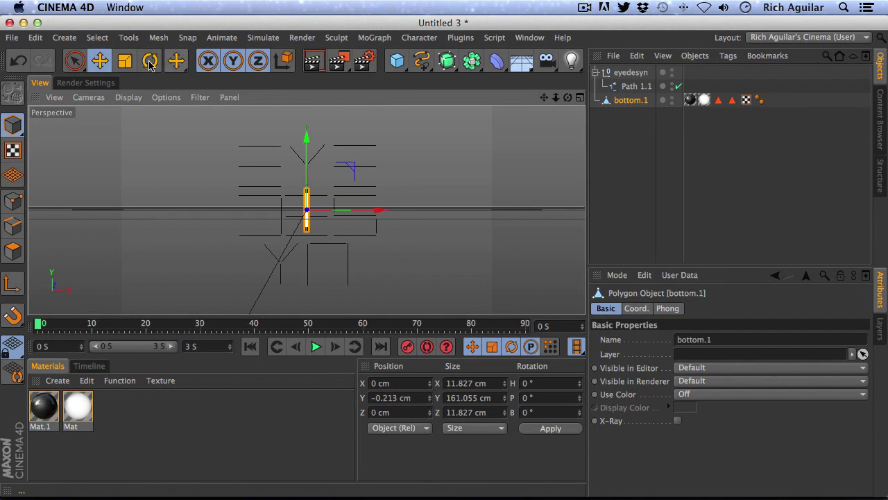
left_click(150, 61)
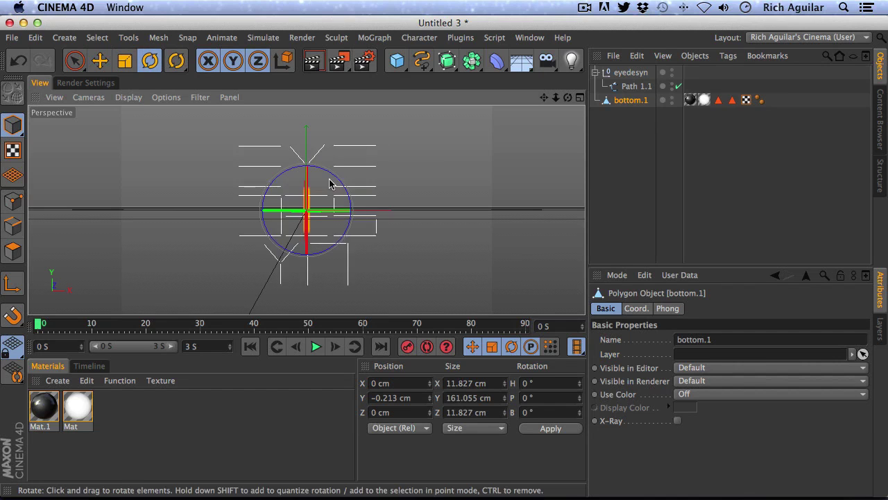
left_click(580, 97)
left_click(580, 211)
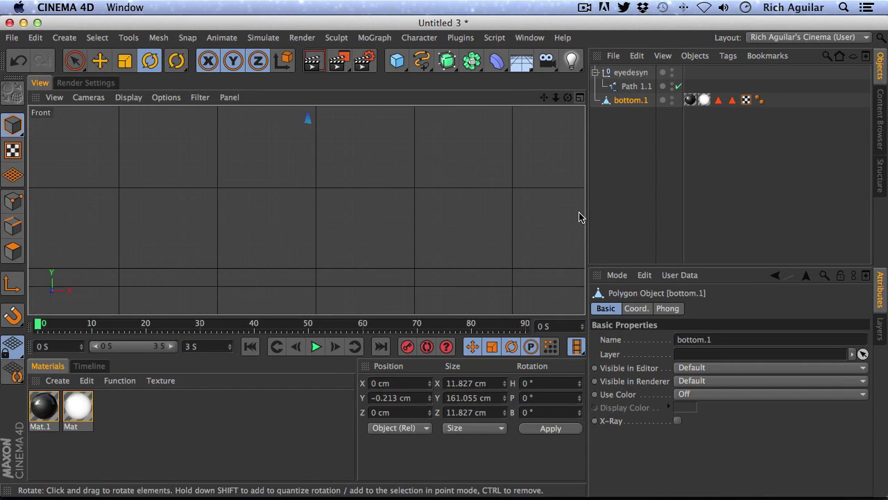
left_click_drag(545, 97, 531, 285)
left_click_drag(557, 98, 352, 316)
left_click_drag(544, 97, 546, 122)
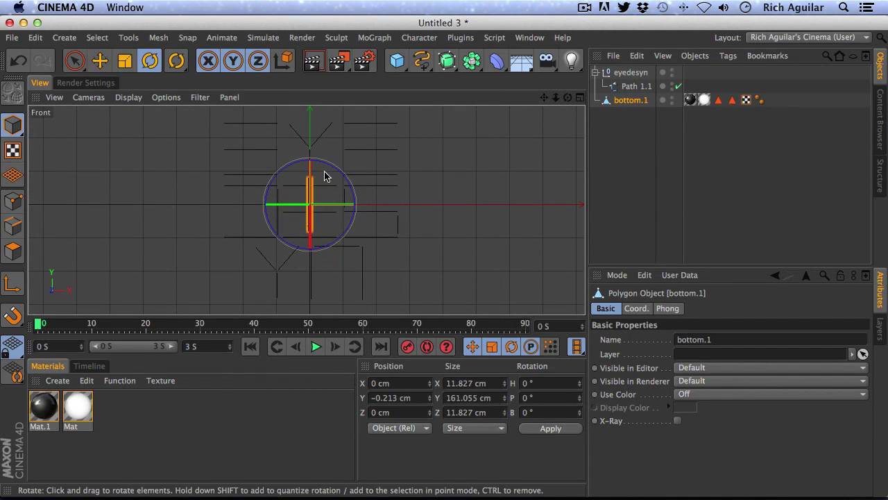
left_click_drag(335, 171, 273, 163)
left_click_drag(262, 173, 205, 78)
left_click(100, 60)
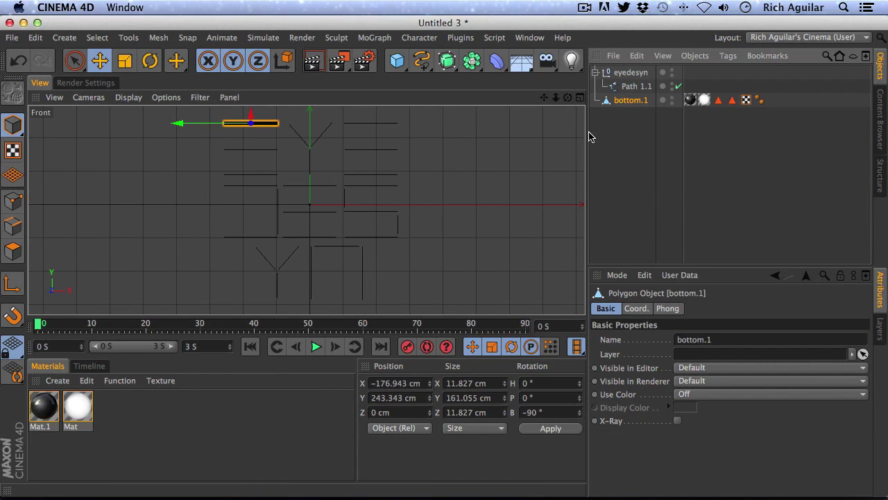
Step: Duplicate the tube twice onto the second and third upper-left logo lines, the lowest at about Y 91 cm, ordering the copies below Path 1.1
key("super+v")
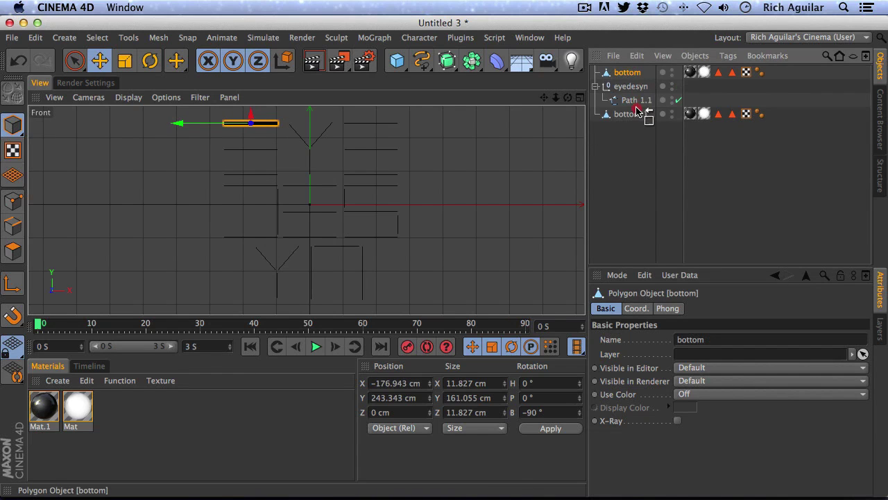
left_click_drag(637, 111, 637, 109)
left_click_drag(252, 115, 252, 168)
key("ctrl+v")
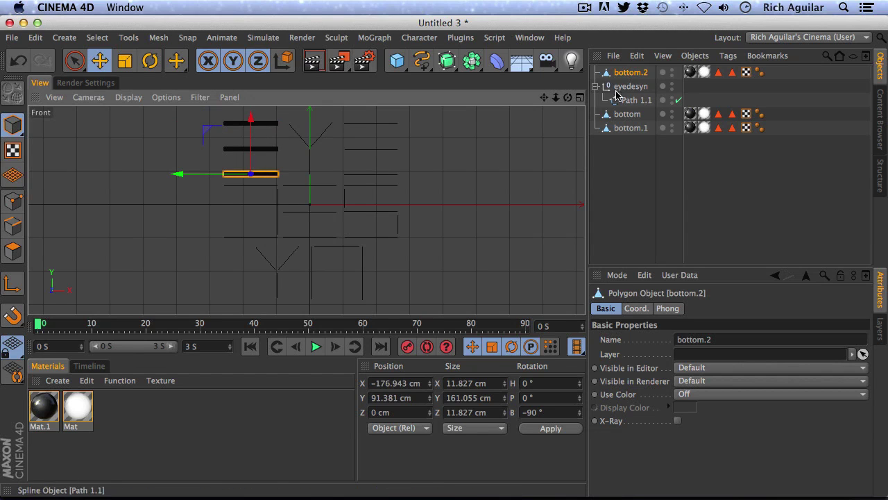
left_click_drag(630, 72, 631, 98)
Step: Duplicate the three upper-left tubes and move the copies horizontally onto the upper-right lines at about X 183 cm
left_click(635, 136)
key("super+c")
key("super+v")
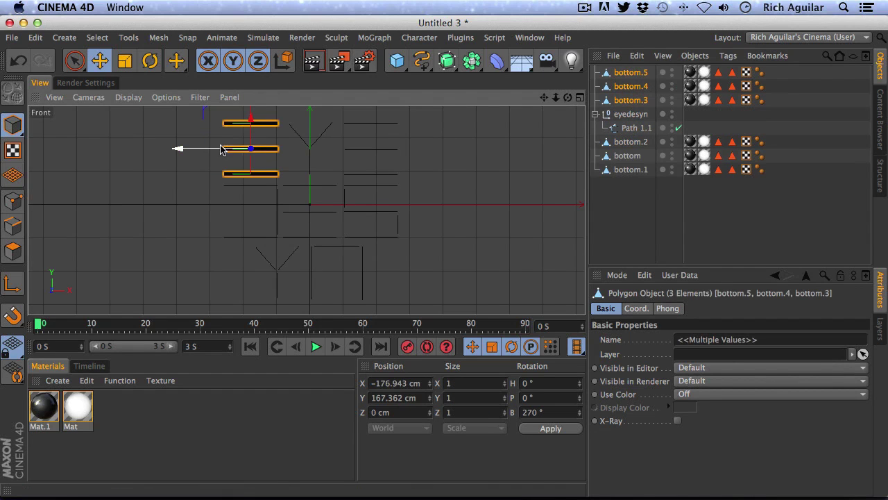
left_click_drag(215, 148, 332, 165)
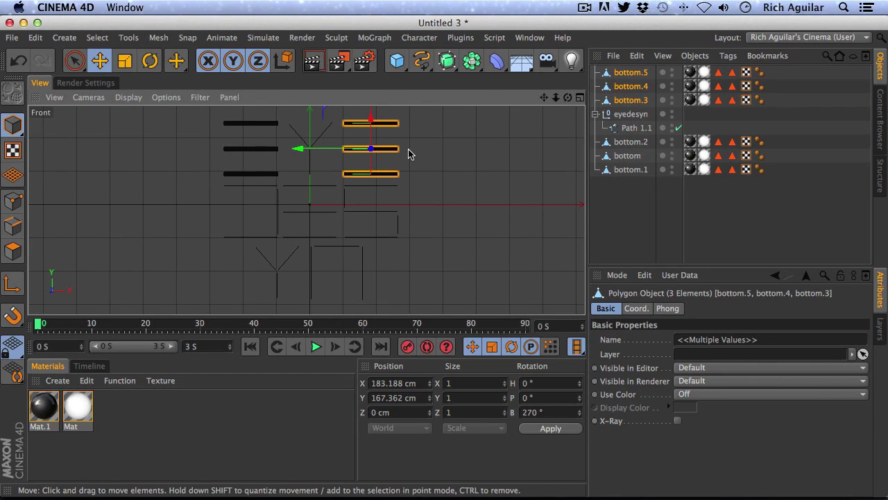
Step: Duplicate the three upper-right tubes down onto the lines below at about Y -20 cm, and order all six right-hand tubes beneath Path 1.1
key("ctrl+c")
key("ctrl+v")
left_click_drag(367, 124, 378, 182)
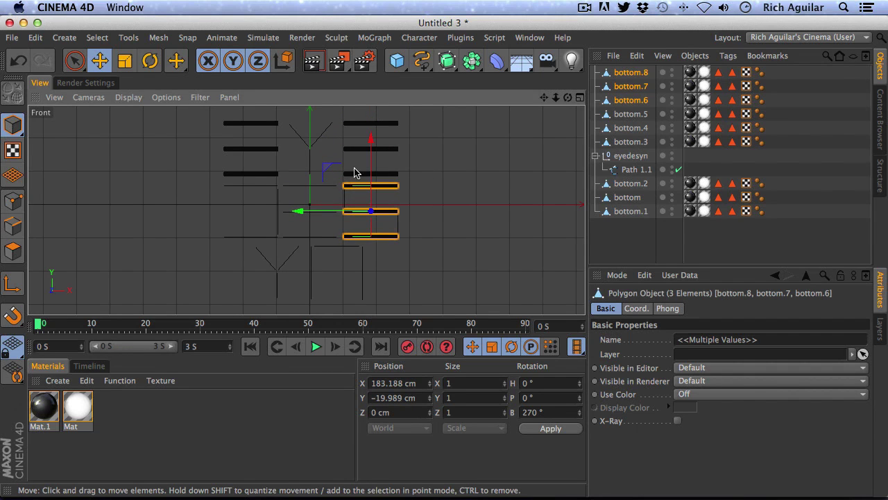
left_click_drag(628, 73, 639, 143)
left_click_drag(629, 182, 627, 183)
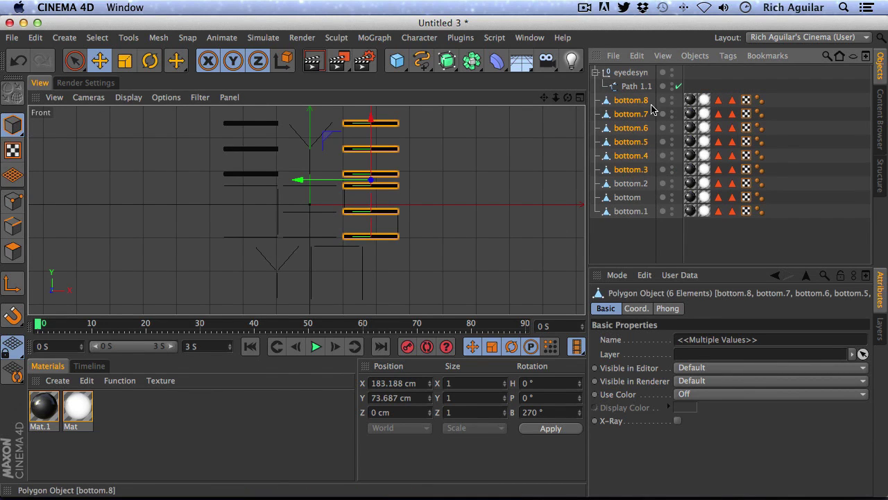
Step: Duplicate the lower three right-hand tubes onto the middle letter's lines at X 0 cm, and order the copies beneath Path 1.1
left_click_drag(636, 128, 636, 129)
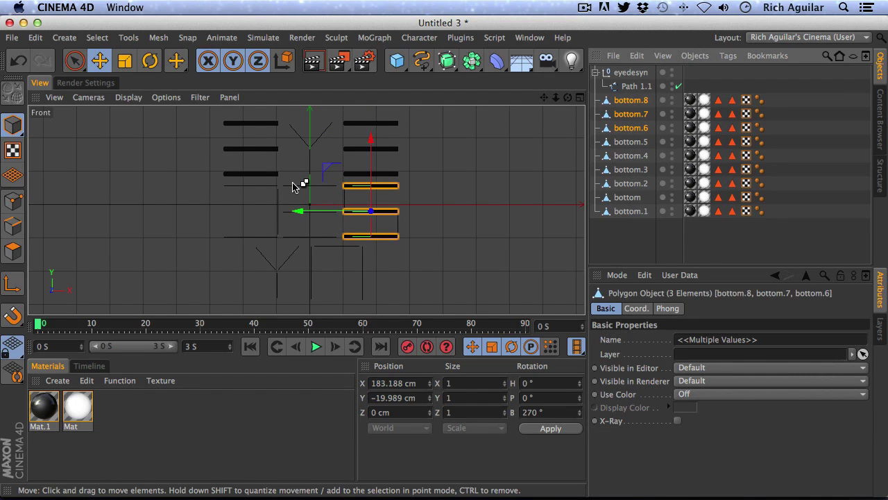
left_click_drag(311, 198, 261, 215, "ctrl")
left_click_drag(647, 79, 640, 137)
Step: Duplicate the middle letter's three tubes and move the copies to the left-hand letter at about X -175 cm
key("ctrl+c")
key("ctrl+v")
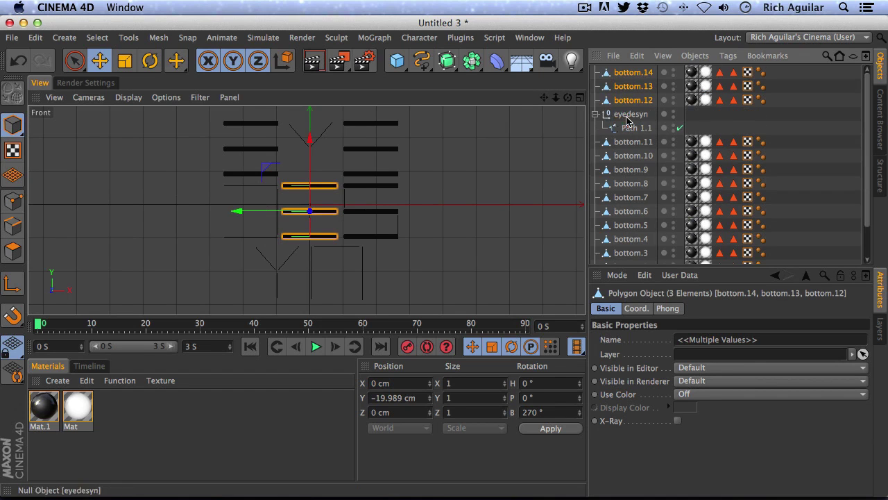
left_click_drag(255, 212, 197, 217)
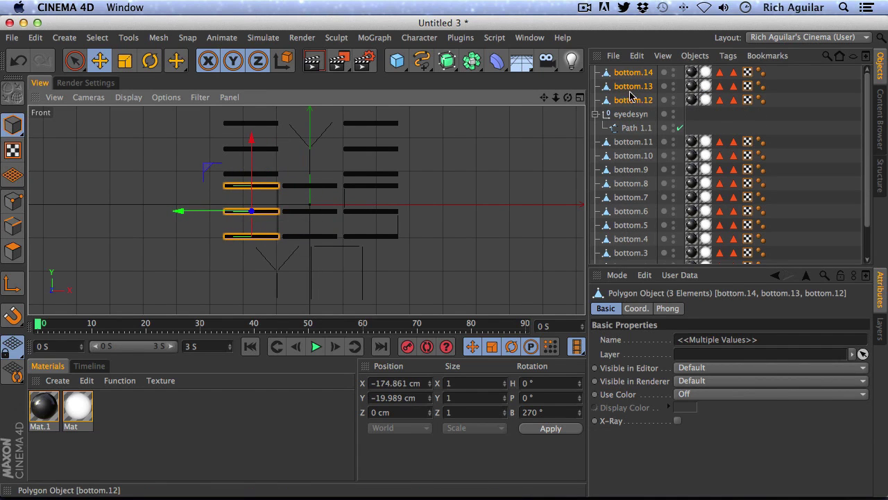
Step: Rotate bottom.13 to a 0° bank, scale it to about 124 cm long on the vertical line at about X -98, Y -21 cm, and render the view
left_click(632, 87)
left_click(149, 61)
left_click_drag(288, 190, 284, 253)
left_click(124, 61)
left_click_drag(285, 183, 328, 218)
left_click(100, 61)
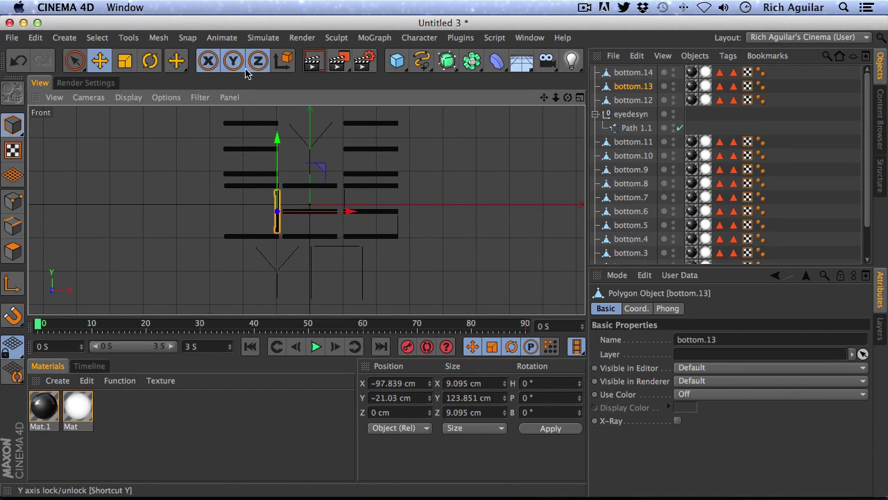
left_click(312, 61)
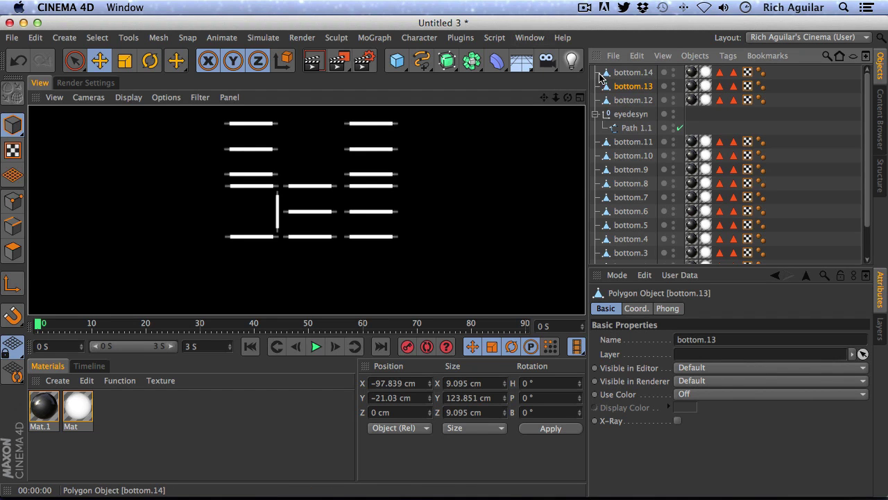
Step: Order the bottom.12, bottom.13 and bottom.14 tubes beneath Path 1.1, directly above bottom.11 in the object hierarchy
left_click(630, 74)
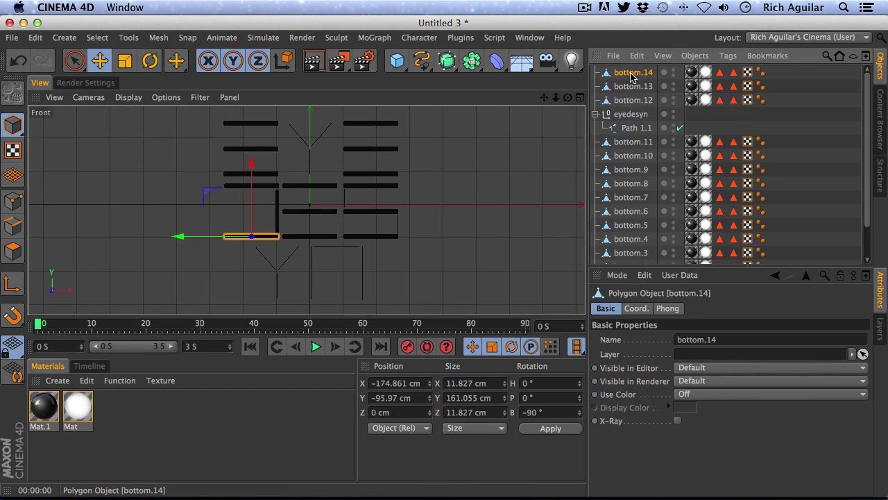
left_click(633, 100, "shift")
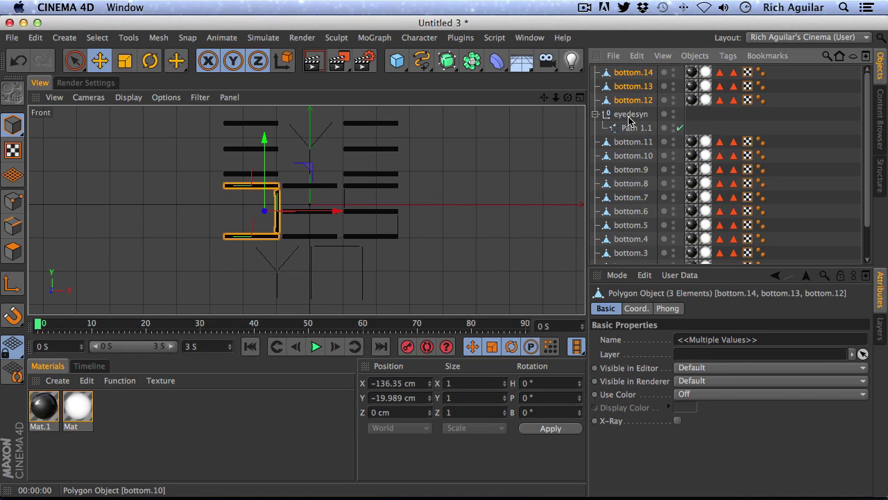
left_click_drag(629, 141, 630, 139)
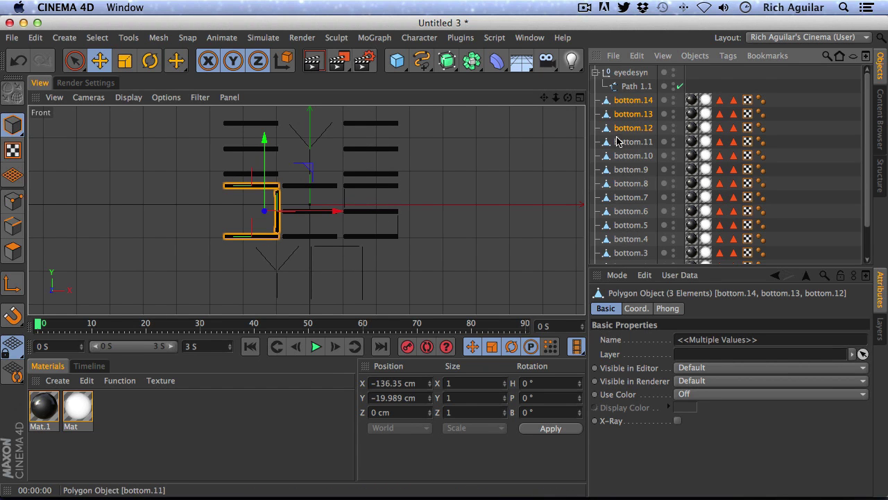
Step: Duplicate the left-hand letter's three tubes onto the "n" lines at 270° bank, about X 80, Y -166 cm, and order the copies beneath the eyedesyn path
key("super+c")
key("super+v")
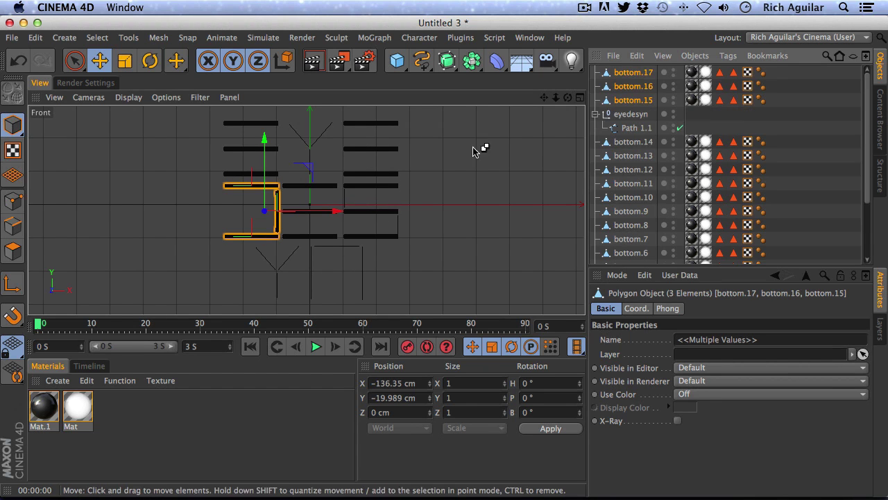
left_click(150, 61)
left_click_drag(298, 246, 310, 171)
left_click(99, 60)
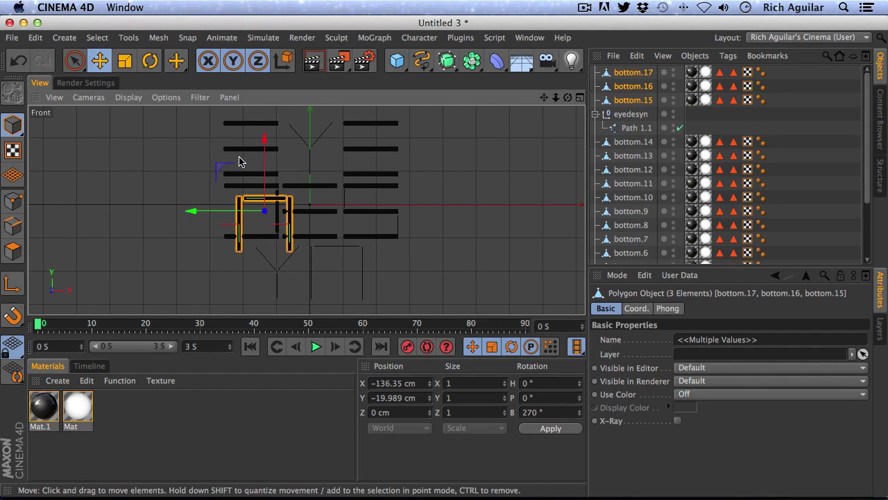
left_click_drag(222, 169, 294, 216)
left_click_drag(635, 104, 638, 136)
left_click(596, 72)
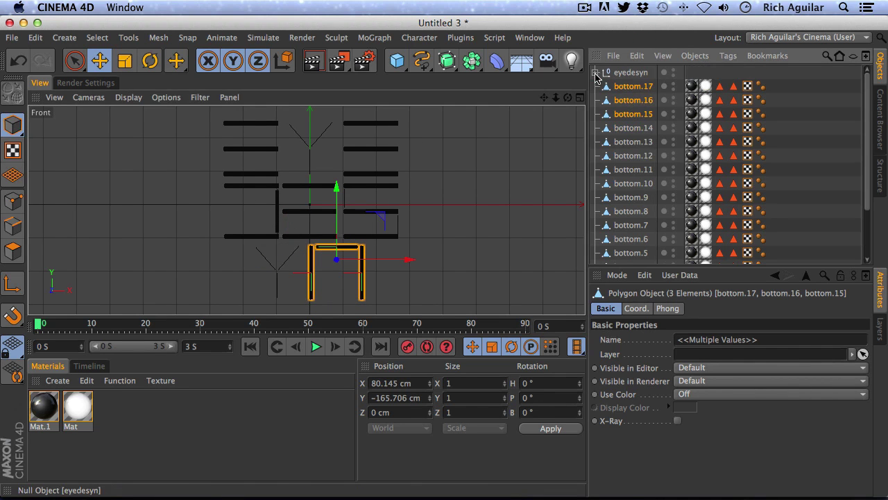
Step: Duplicate the upper left letter's three tubes: bottom, bottom.1 and bottom.2
mouse_move(870, 196)
left_mouse_down()
mouse_move(872, 253)
mouse_move(877, 184)
left_mouse_up()
scroll(645, 122, "down", 3)
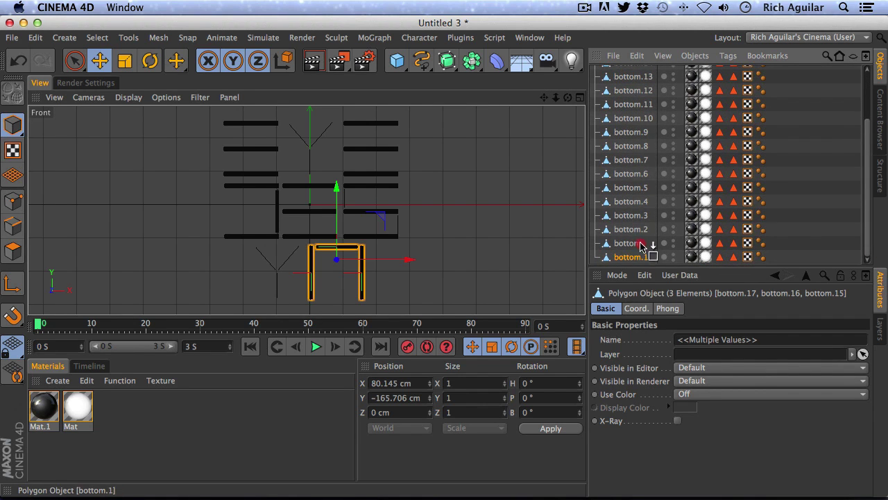
left_click_drag(641, 243, 638, 237)
key("super+z")
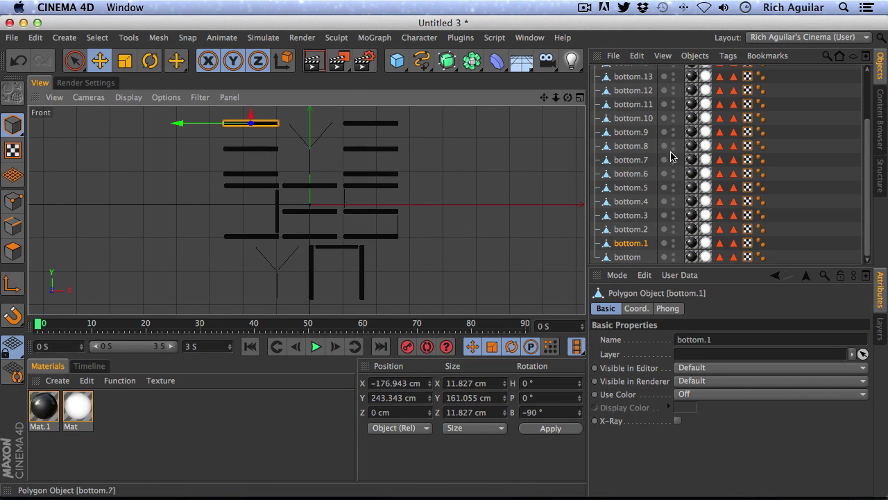
left_click_drag(630, 244, 625, 228)
key("super+v")
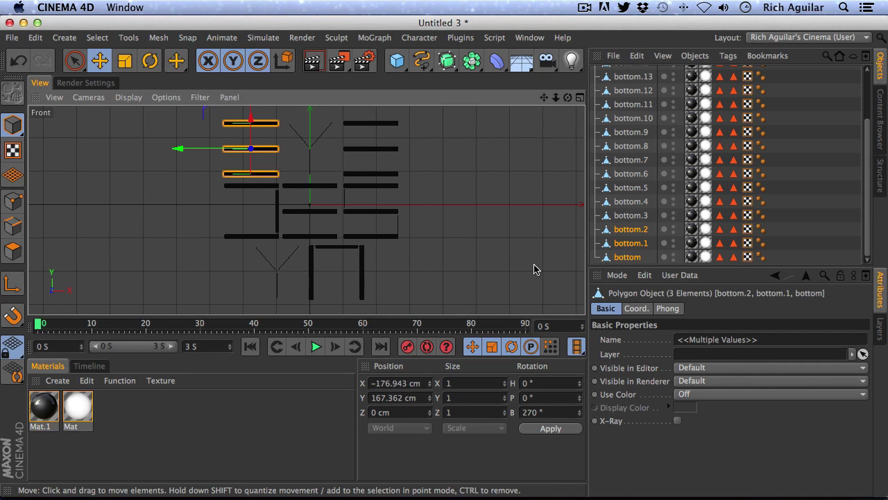
scroll(872, 160, "up", 5)
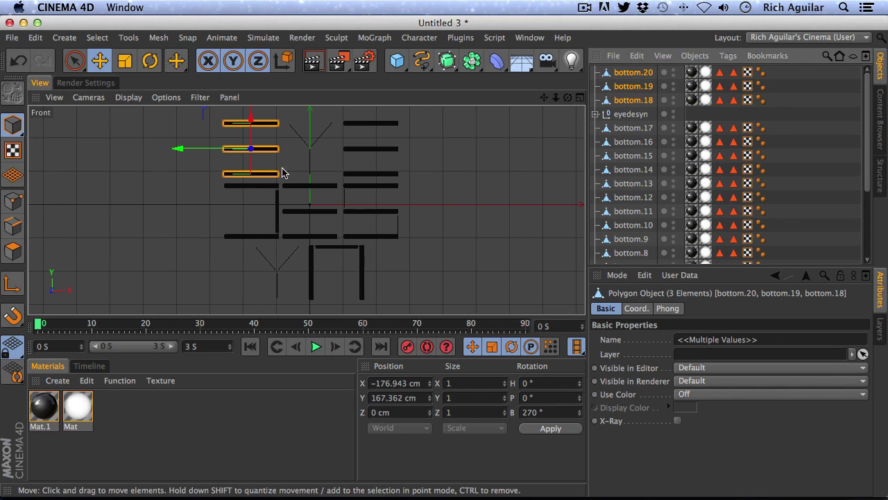
Step: Rotate bottom.18 to a -180° bank and move it onto the upper "y" at about X 4 cm
left_click(634, 100)
left_click(150, 60)
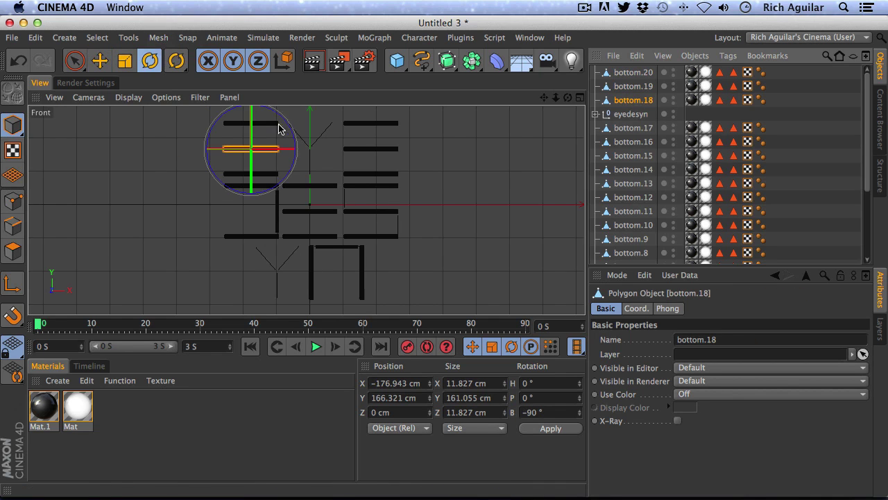
left_click_drag(290, 177, 281, 106)
left_click(99, 60)
left_click_drag(188, 150, 247, 160)
Step: Scale bottom.18 down to about 70 cm long and lower it to about Y 129 cm on the "y" stem
left_click_drag(550, 101, 656, 60)
key("o")
left_click_drag(556, 98, 540, 144)
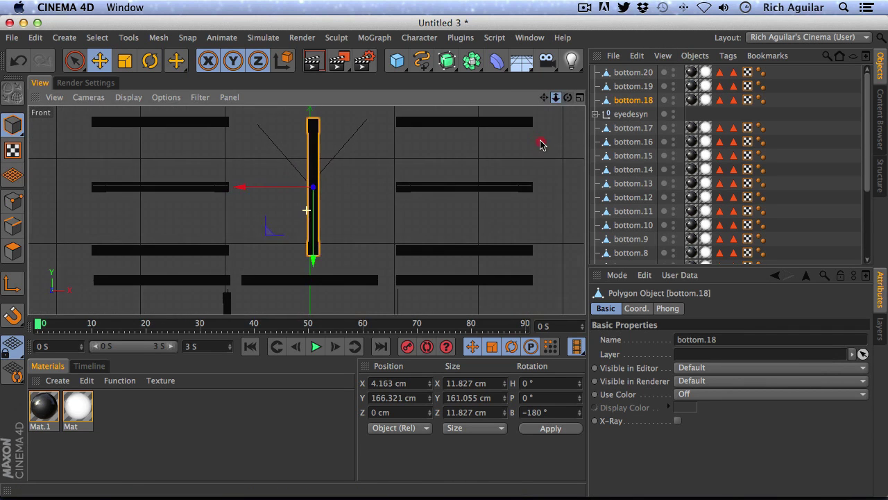
double_click(125, 61)
left_click_drag(311, 263, 319, 228)
left_click(48, 24)
left_click(100, 61)
left_click_drag(311, 260, 312, 291)
left_click(126, 61)
left_click_drag(307, 155, 240, 197)
Step: Centre bottom.18 on the "y" stem at about X 1, Y 122 cm and lengthen it to about 82 cm
key("e")
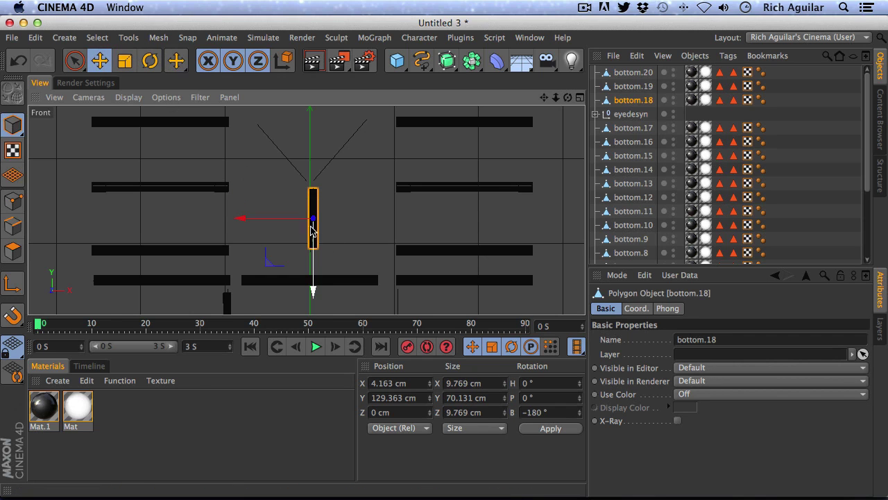
left_click_drag(292, 219, 290, 218)
mouse_move(311, 287)
left_mouse_down()
mouse_move(310, 279)
mouse_move(311, 316)
mouse_move(316, 278)
mouse_move(322, 294)
mouse_move(311, 310)
mouse_move(312, 299)
left_mouse_up()
left_click(129, 63)
left_click(100, 60)
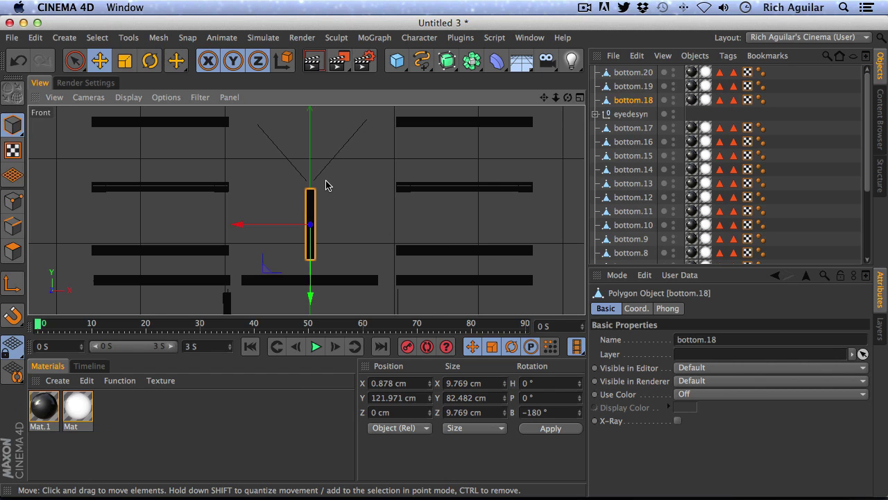
Step: Delete the surplus tube copies bottom.19 and bottom.20
left_click(632, 86, "shift")
key("Delete")
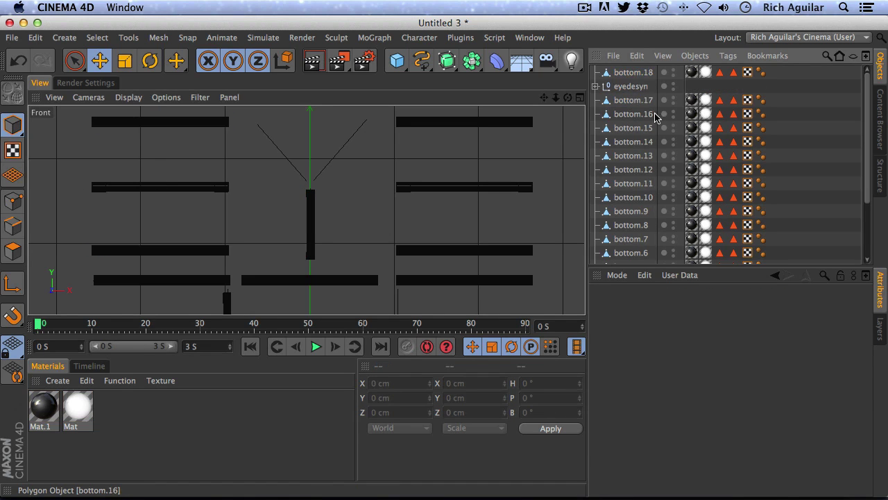
Step: Duplicate bottom.18 and move the copy's axis up to the tube's upper end at about Y 165 cm
left_click(633, 72)
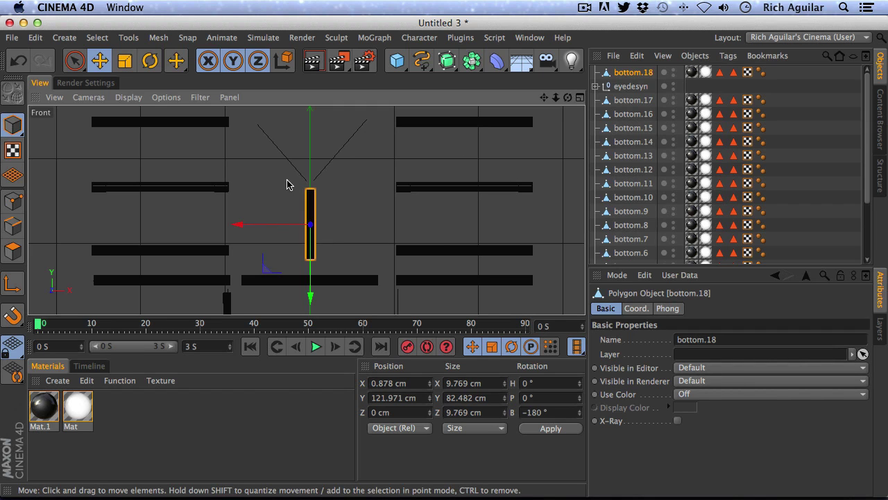
key("super+c")
key("super+v")
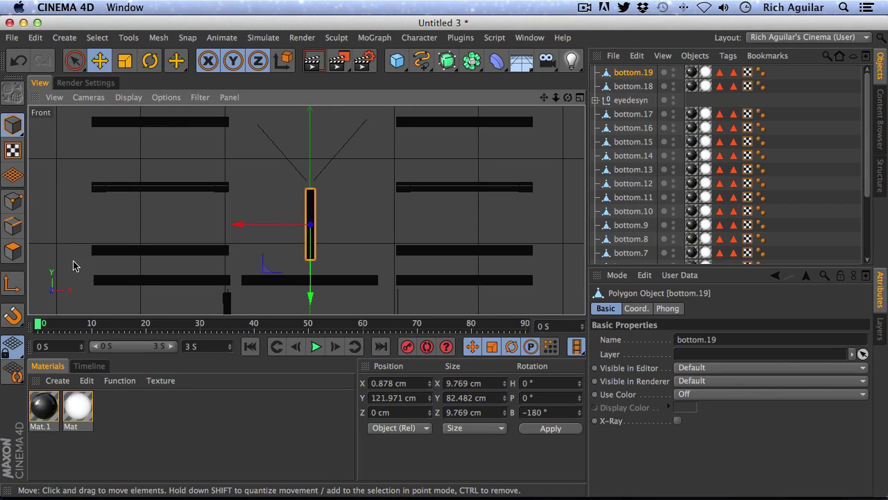
left_click(18, 281)
left_click_drag(310, 297, 319, 264)
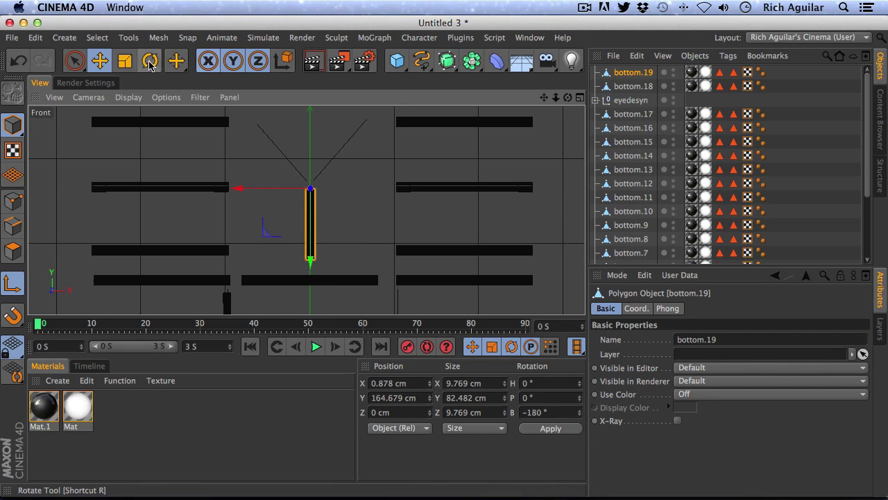
Step: Rotate bottom.19 to a -40° bank and move it onto the left arm of the "y" at about X -6, Y 173 cm
left_click(149, 60)
left_click_drag(350, 209, 283, 234)
key("super+z")
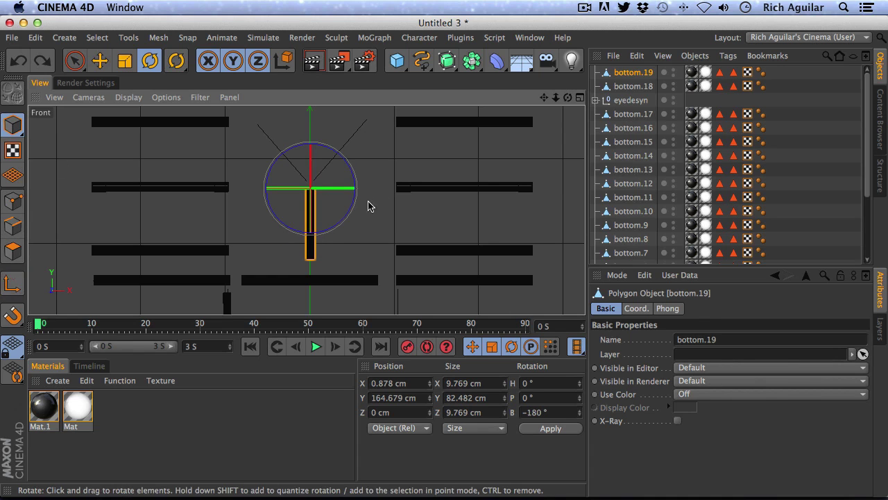
left_click_drag(351, 198, 284, 224)
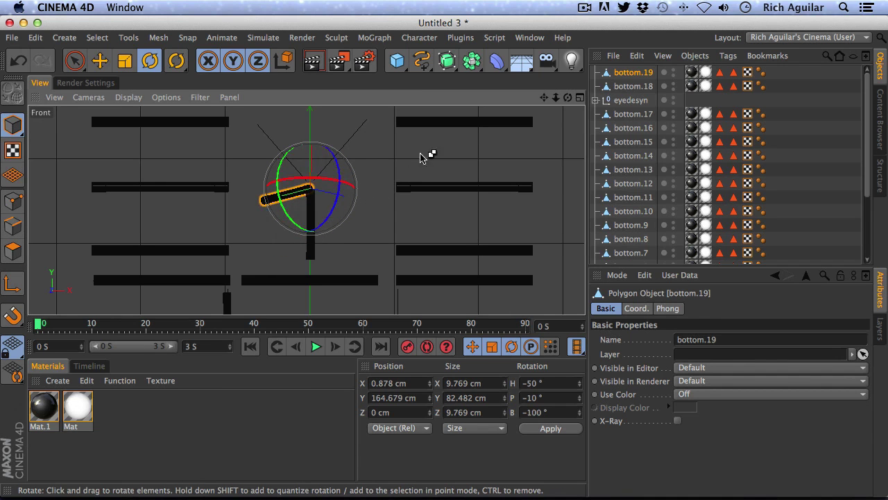
key("super+z")
left_click_drag(346, 162, 299, 263)
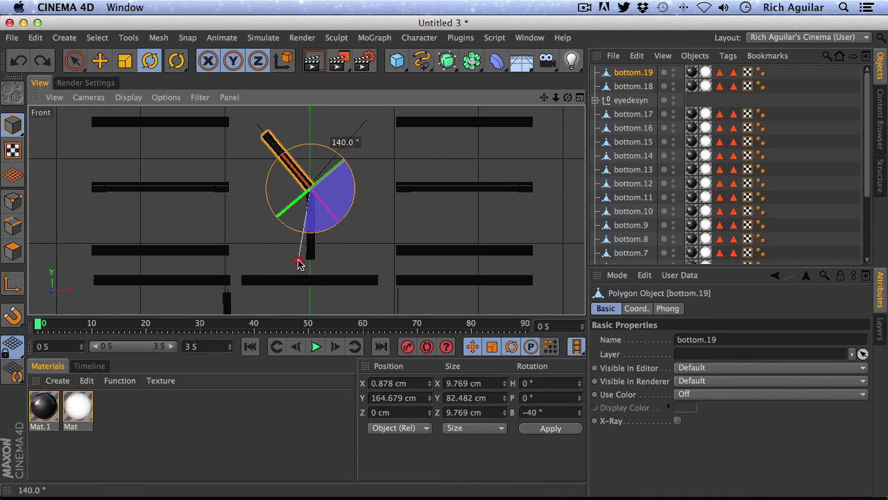
left_click(74, 60)
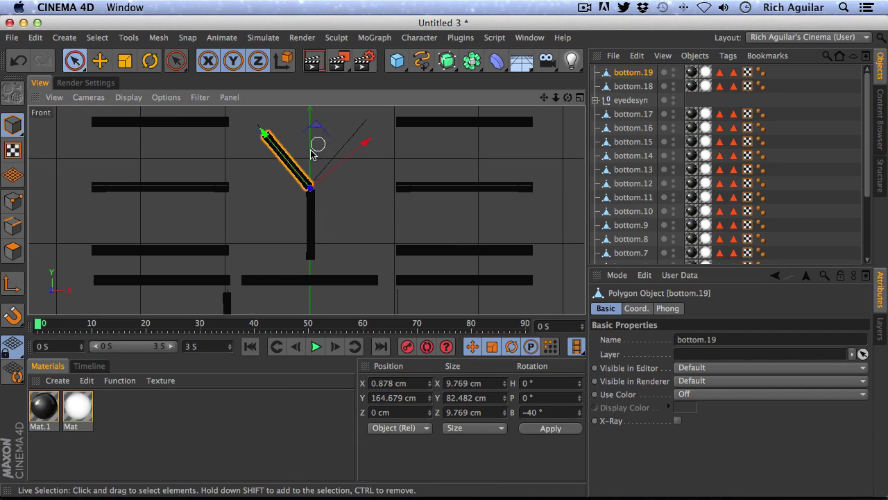
left_click_drag(296, 171, 290, 158)
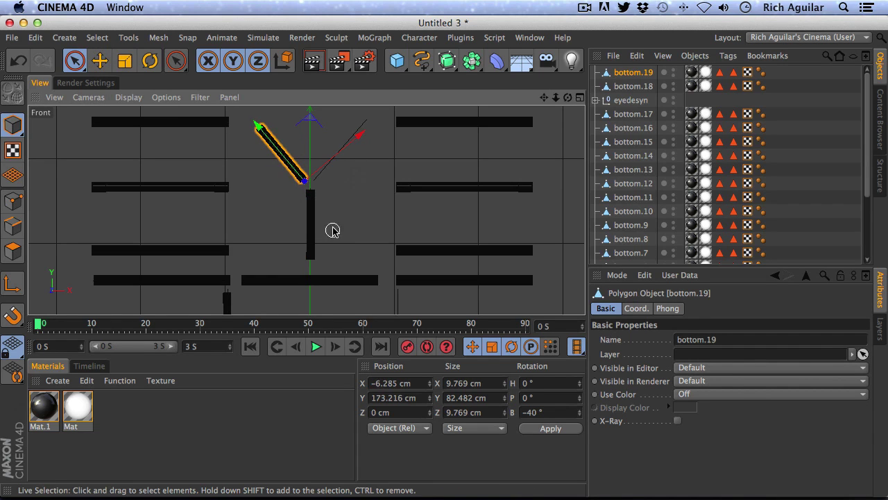
Step: Try fitting a rotated duplicate of the left arm tube onto the right arm of the "y", and delete the copy
left_click(634, 86)
left_click(309, 240)
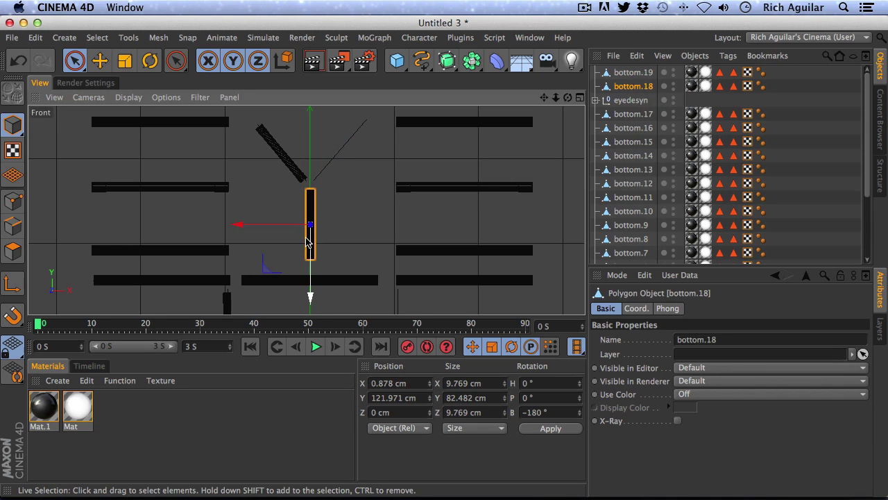
left_click(641, 72)
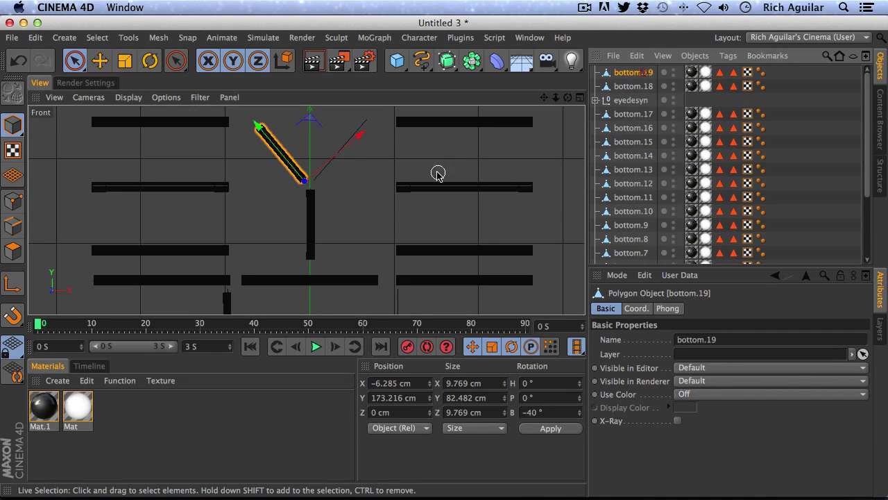
key("super+c")
key("super+v")
left_click(100, 61)
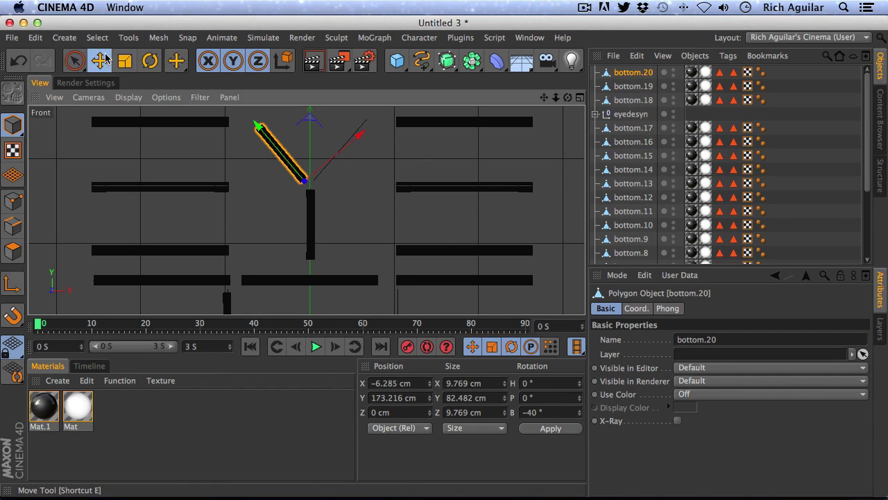
left_click(150, 61)
left_click_drag(340, 188, 390, 190)
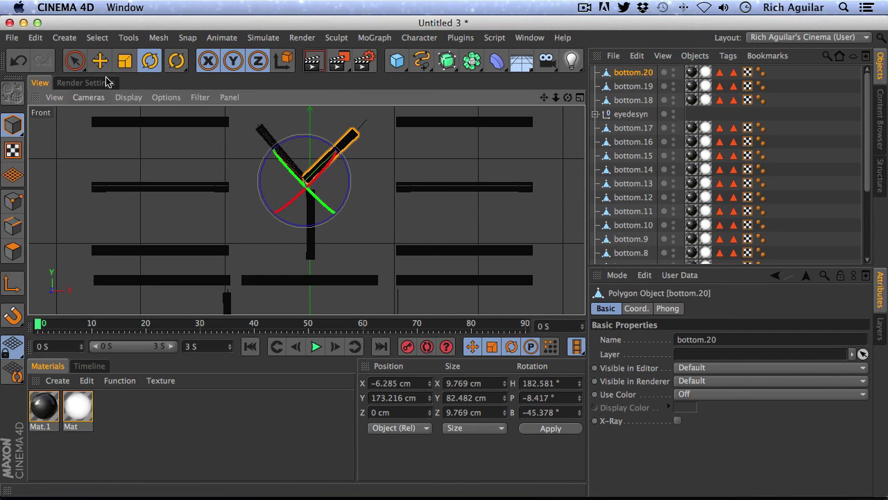
left_click(100, 61)
left_click_drag(358, 132, 380, 141)
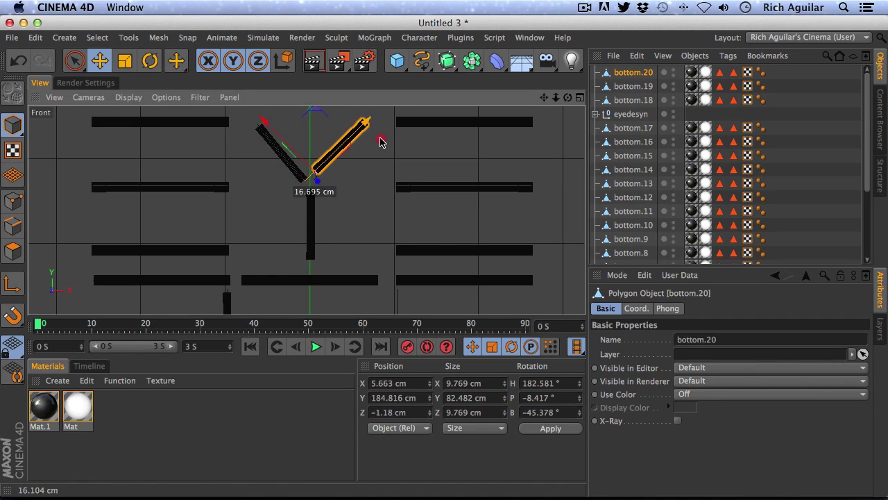
left_click_drag(288, 149, 296, 157)
left_click(634, 74)
key("Delete")
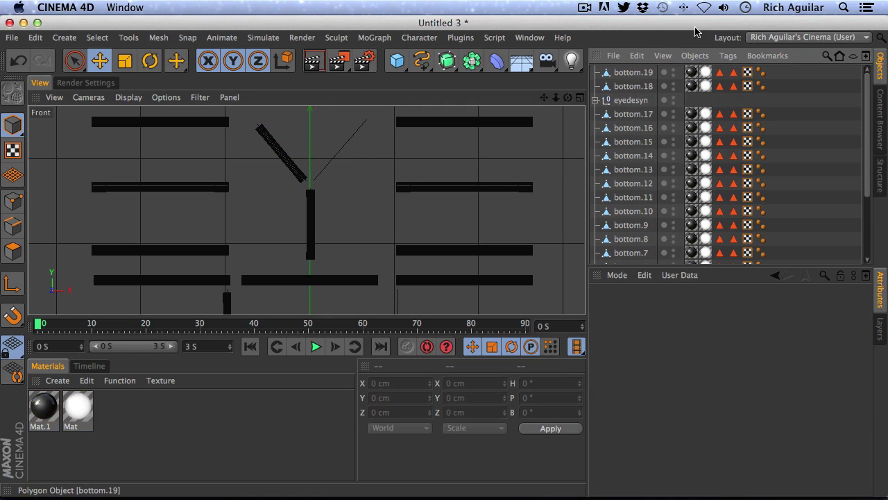
Step: Duplicate the "y" stem tube bottom.18 and move the copy's axis to its upper end at about Y 164 cm
key("super+z")
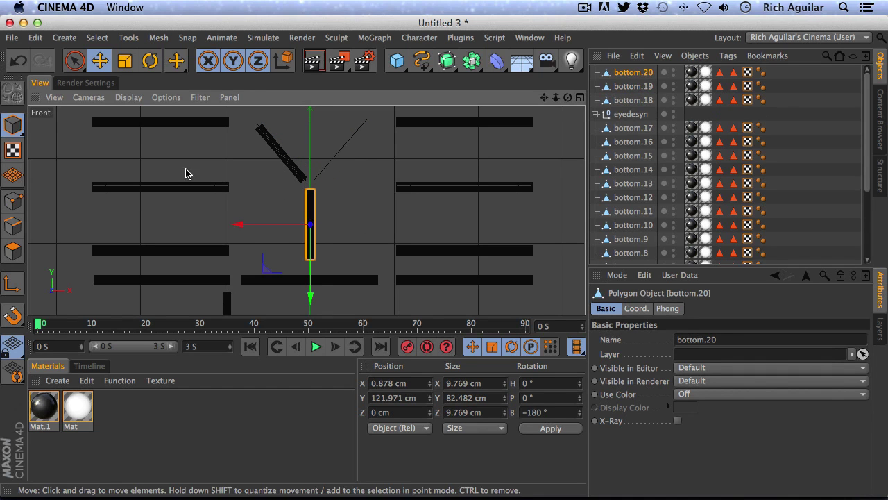
left_click(12, 283)
left_click_drag(307, 294, 313, 266)
left_click(12, 283)
Step: Rotate bottom.20 to a 40° bank and move it onto the right arm of the "y" at about X 10, Y 175 cm
left_click(150, 61)
left_click_drag(340, 157, 221, 207)
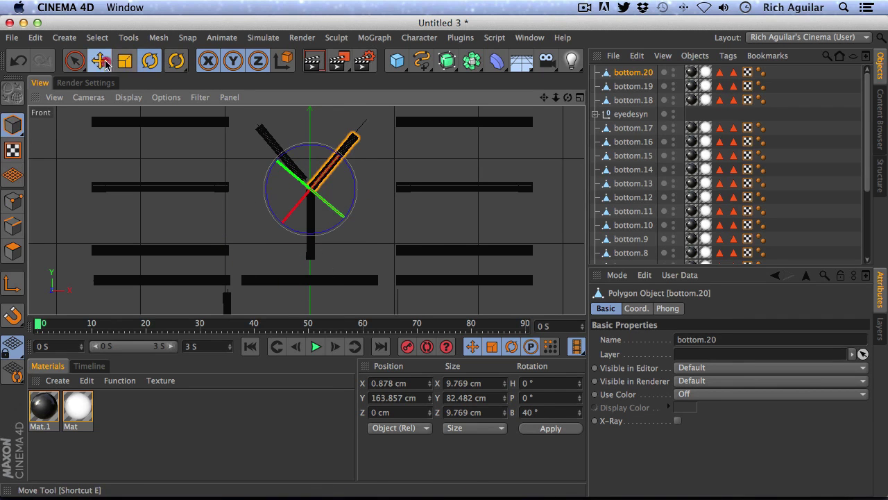
left_click(100, 60)
left_click_drag(359, 136, 370, 131)
Step: Scale the right arm tube bottom.20 to about 87 cm long
left_click_drag(556, 97, 497, 173)
key("super+z")
left_click(493, 162)
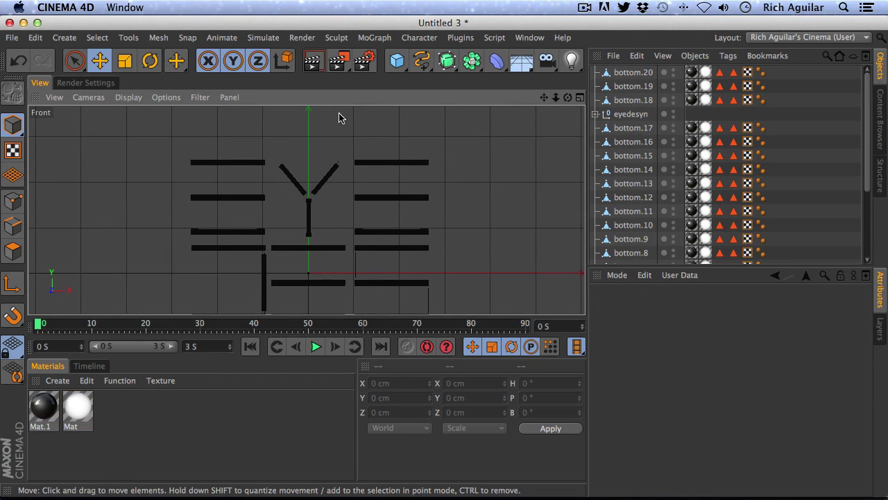
left_click(632, 72)
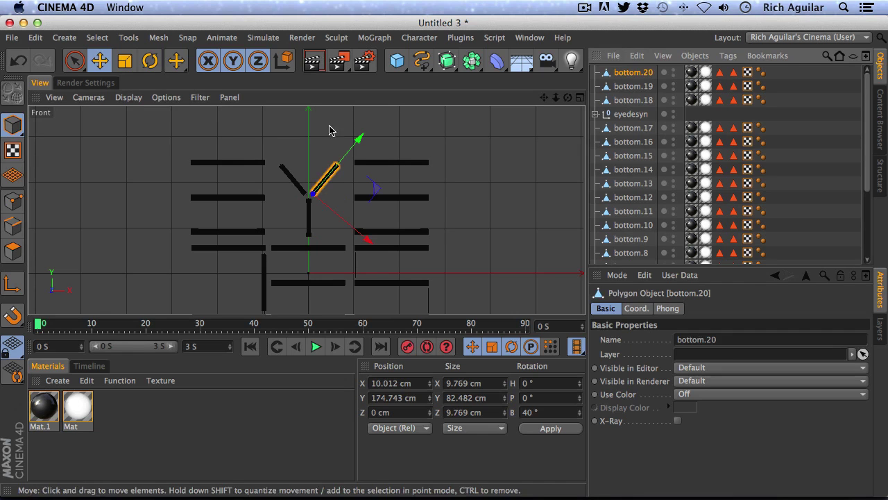
left_click(125, 61)
left_click_drag(362, 138, 365, 137)
left_click(100, 60)
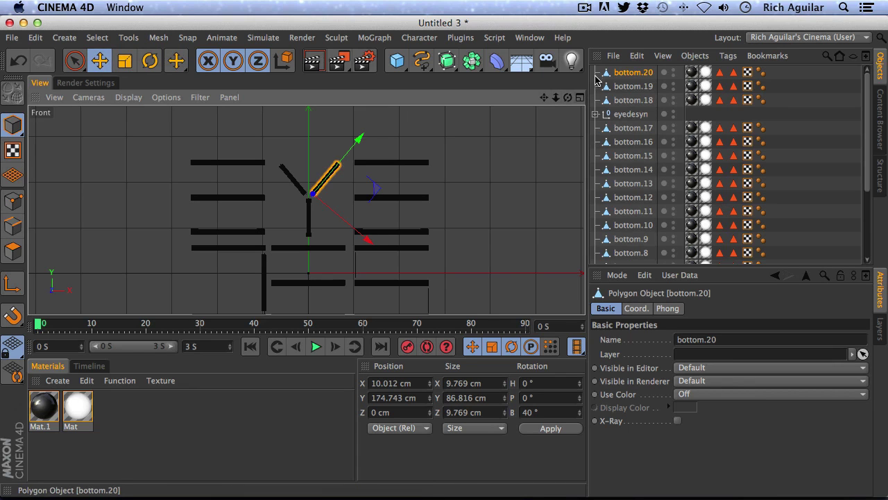
Step: Duplicate the three upper "y" tubes and move the copies onto the lower Y-shaped lines at about X -100, Y -221 cm
left_click(643, 103, "shift")
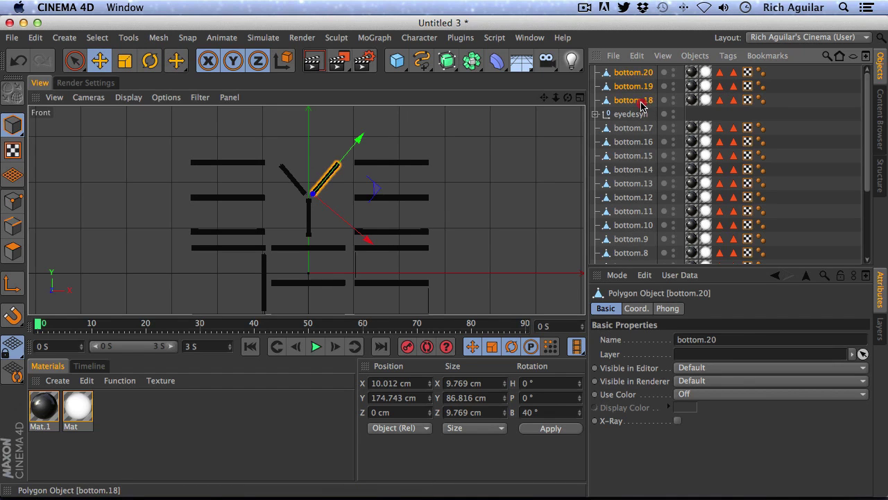
key("super+c")
key("super+v")
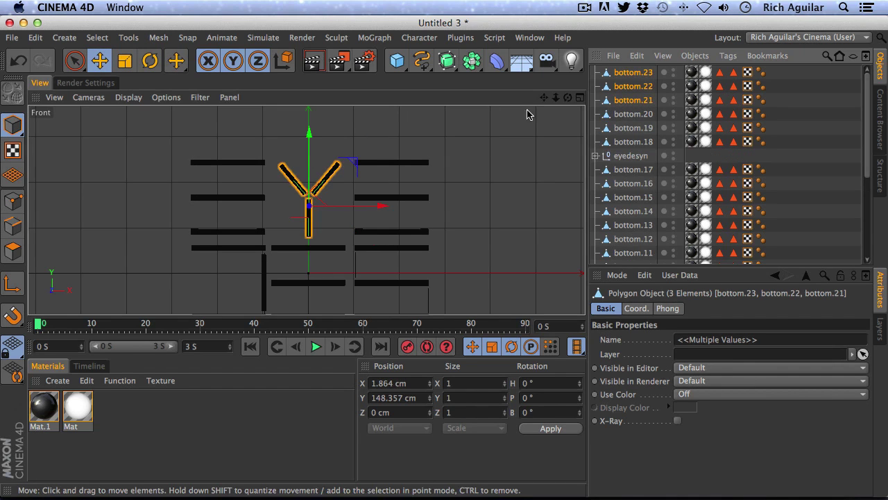
left_click_drag(544, 97, 554, 63)
left_click_drag(555, 95, 554, 73)
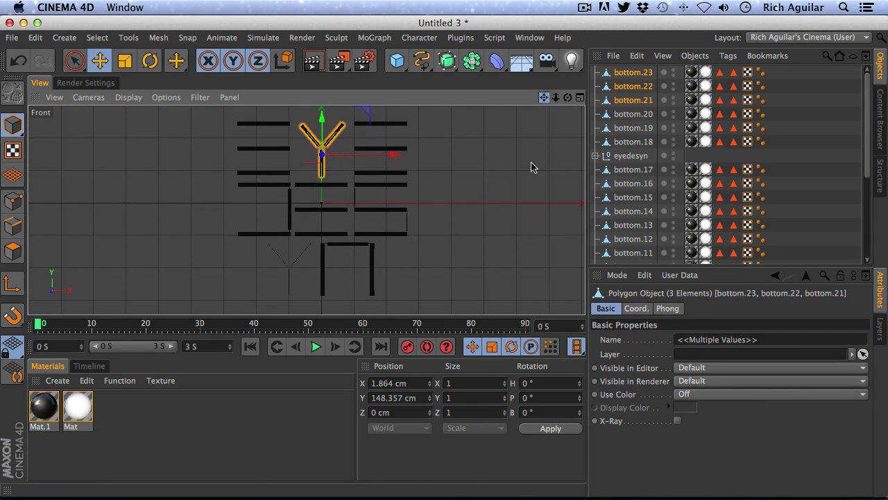
left_click_drag(361, 110, 336, 229)
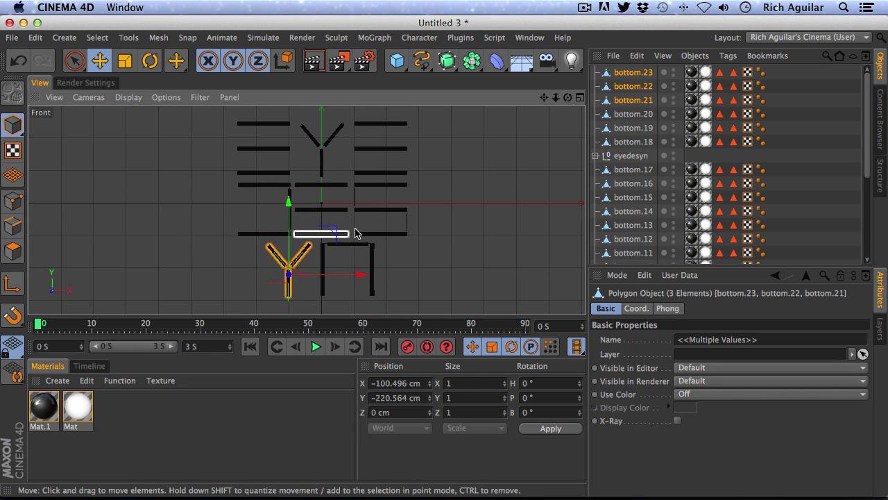
Step: Render a preview of the front view and reorder the six Y-shaped tubes, bottom.18 to bottom.23, below the eyedesyn null
left_click(313, 63)
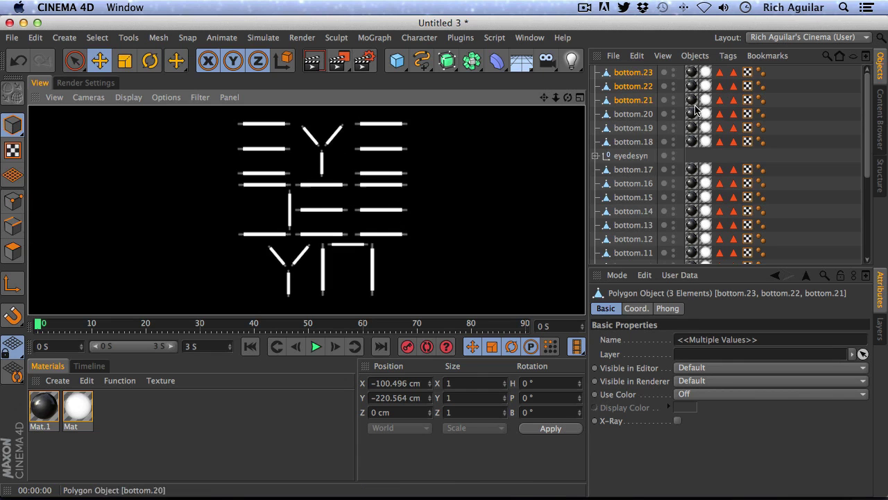
left_click(335, 208)
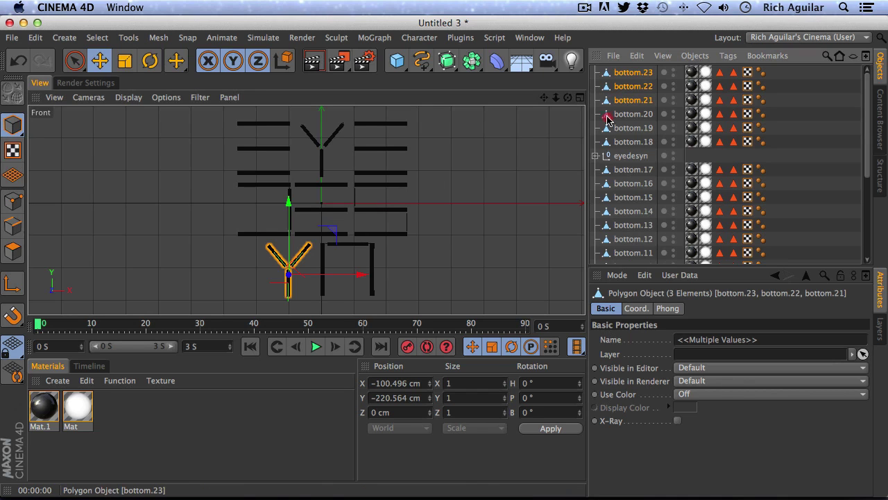
left_click(631, 115)
left_click(628, 141, "shift")
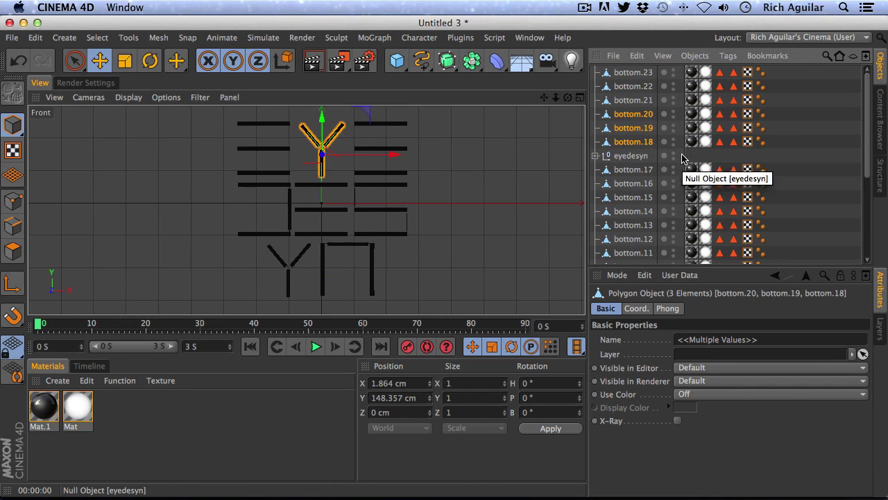
double_click(626, 74)
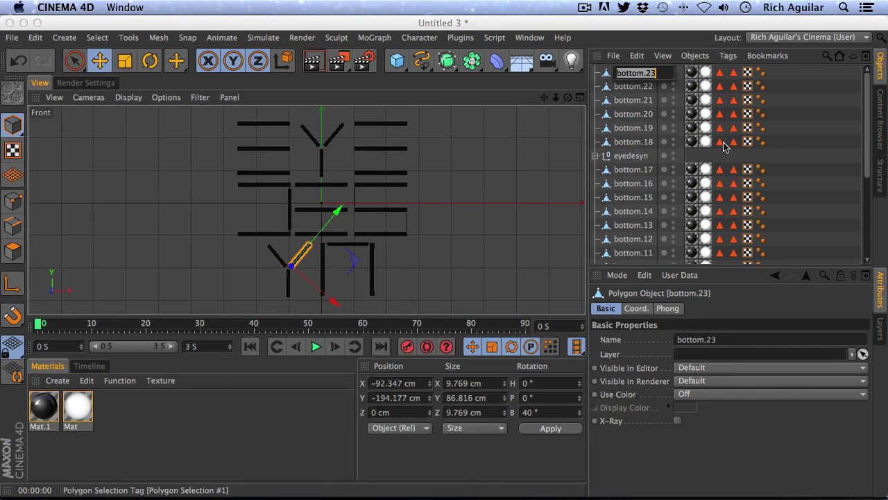
left_click(630, 88)
left_click(636, 73)
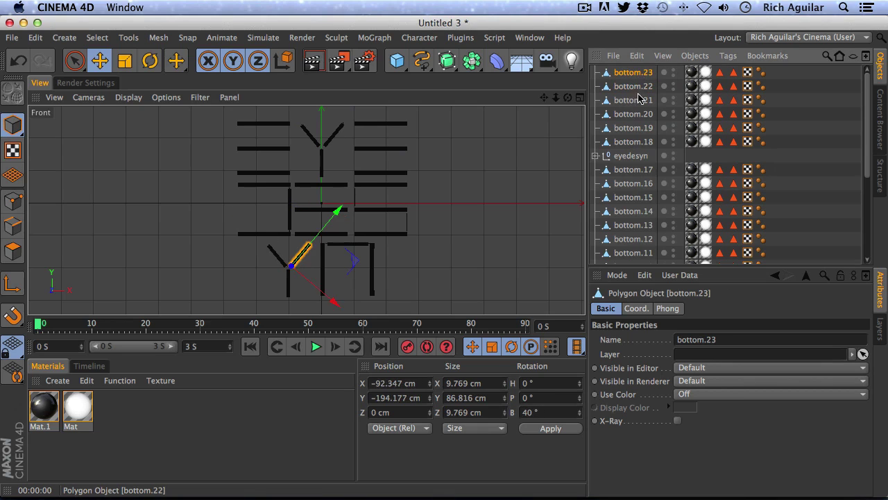
left_click(641, 142, "shift")
left_click_drag(633, 162, 634, 163)
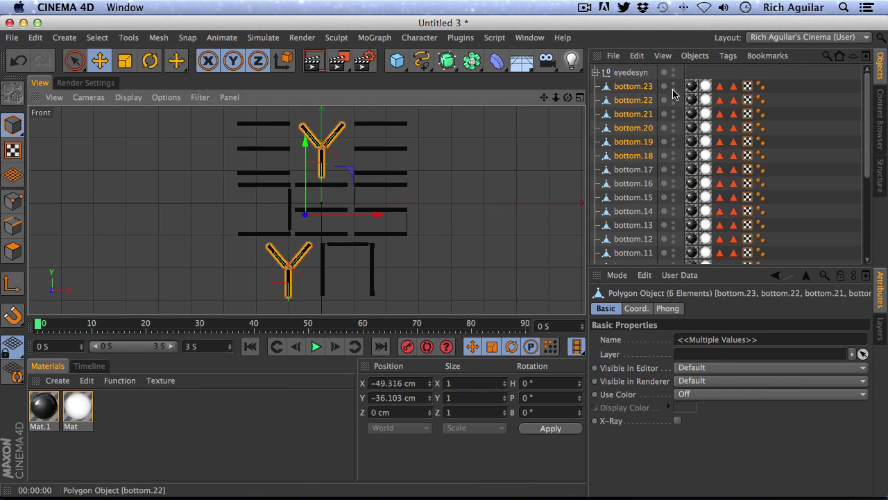
Step: Duplicate the vertical tube bottom.15 and move the copy to the "s" at about X 262, Y 18 cm
left_click(649, 87)
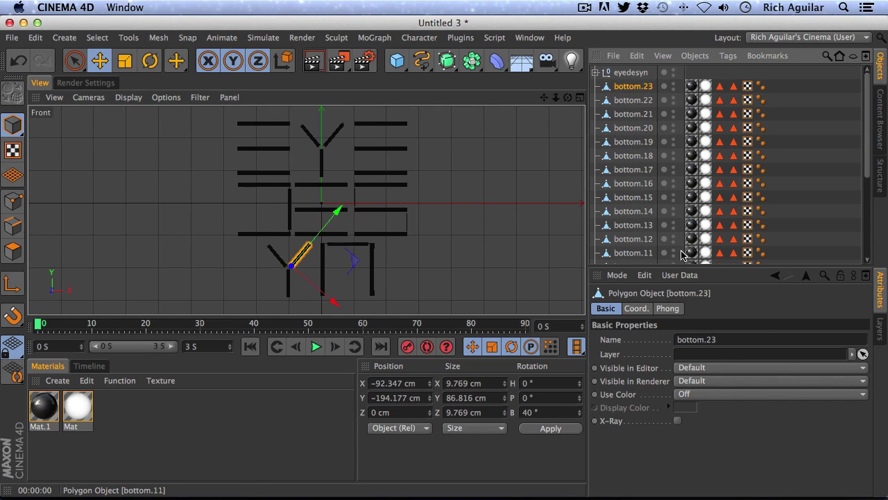
left_click(623, 197)
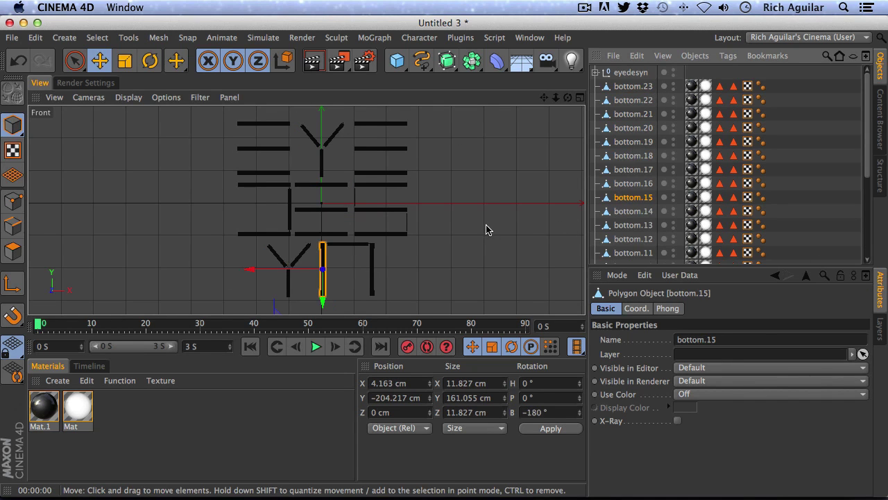
double_click(125, 60)
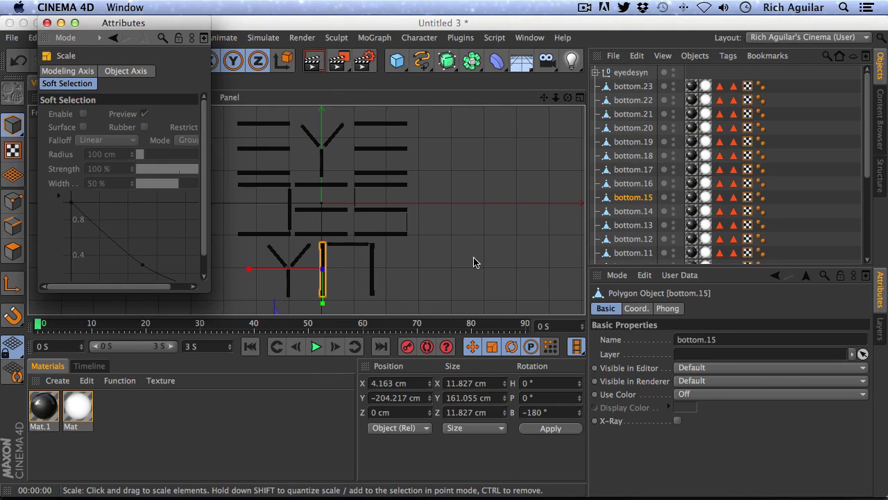
left_click(47, 23)
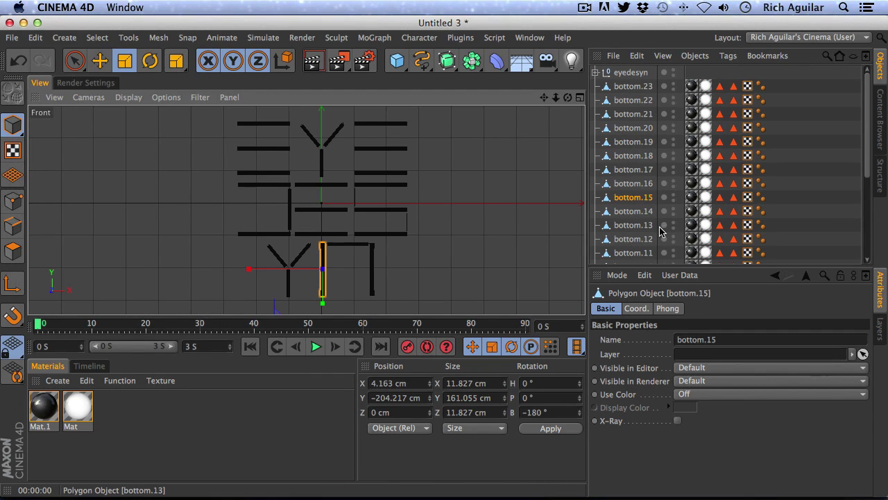
key("ctrl+c")
key("ctrl+v")
key("e")
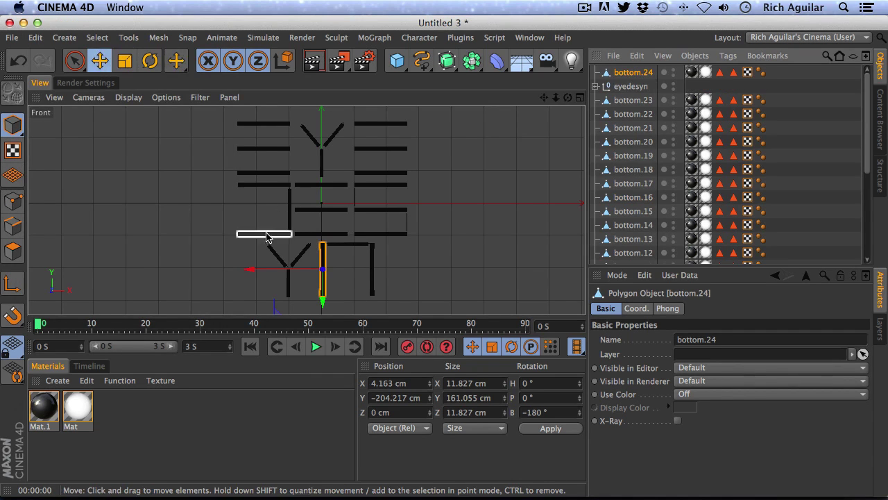
left_click_drag(276, 315, 364, 215)
left_click_drag(557, 102, 653, 54)
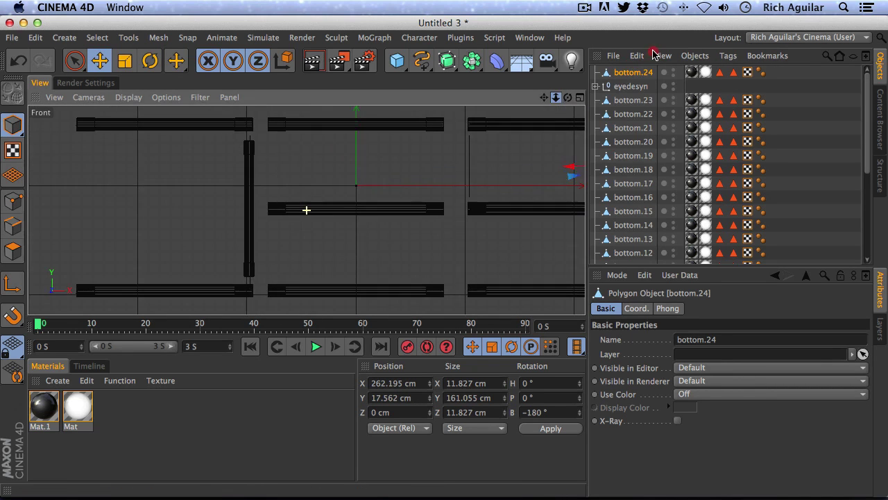
left_click_drag(547, 102, 367, 115)
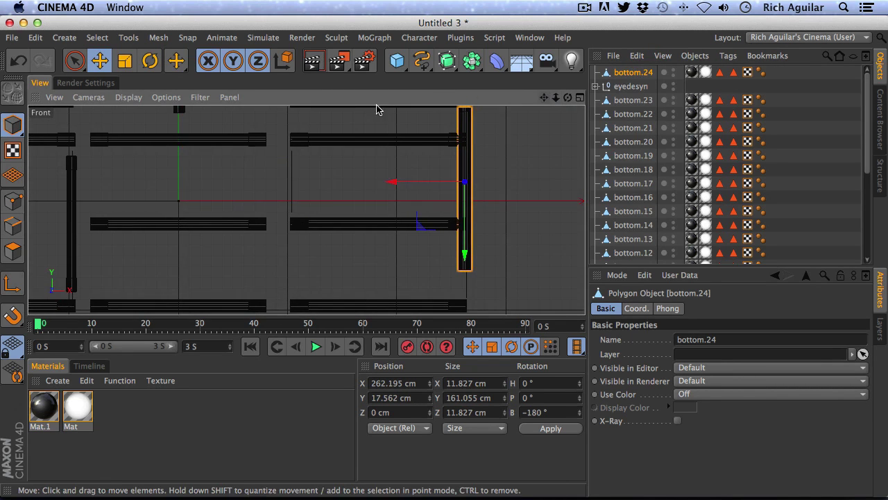
Step: Scale bottom.24 to about 56 cm long and move it onto the upper vertical line of the "s" at about X 109 cm
left_click(125, 61)
left_click_drag(466, 260, 471, 208)
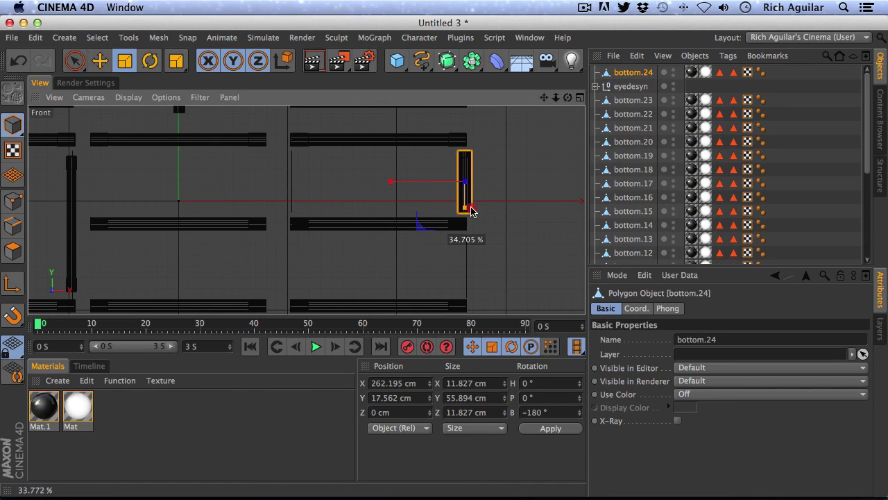
left_click(100, 61)
left_click_drag(392, 183, 226, 178)
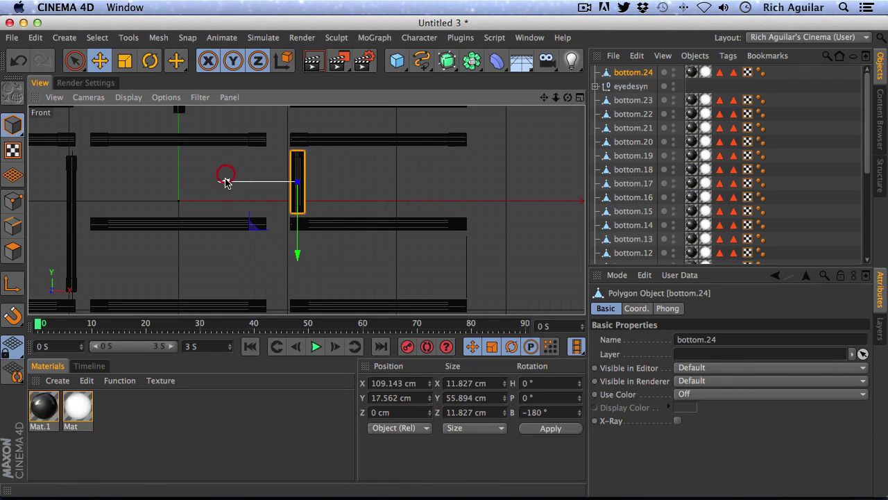
Step: Duplicate bottom.24 and move the copy onto the lower vertical line of the "s" at about X 258, Y -59 cm
key("ctrl+c")
key("ctrl+v")
left_click_drag(252, 224, 413, 305)
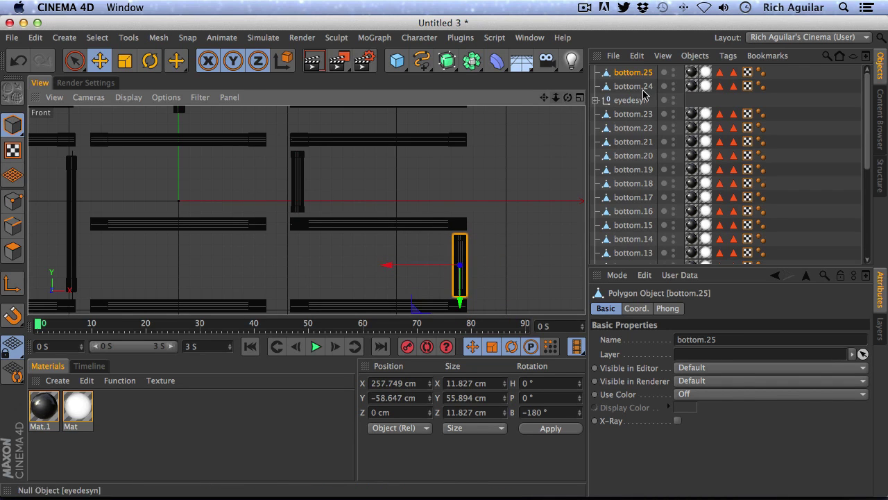
Step: Reorder the two short "s" tubes, bottom.24 and bottom.25, below the eyedesyn null with the other tubes
left_click_drag(637, 91, 633, 224)
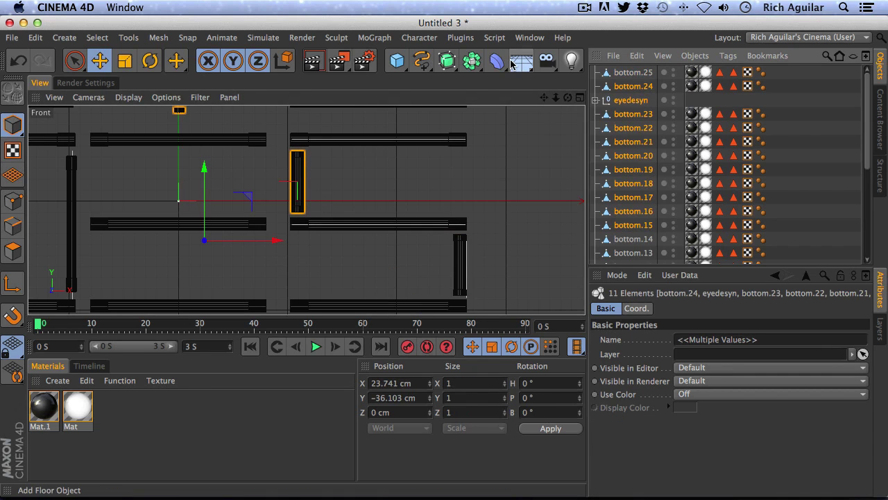
left_click(805, 89)
left_click(633, 71)
left_click(637, 88, "shift")
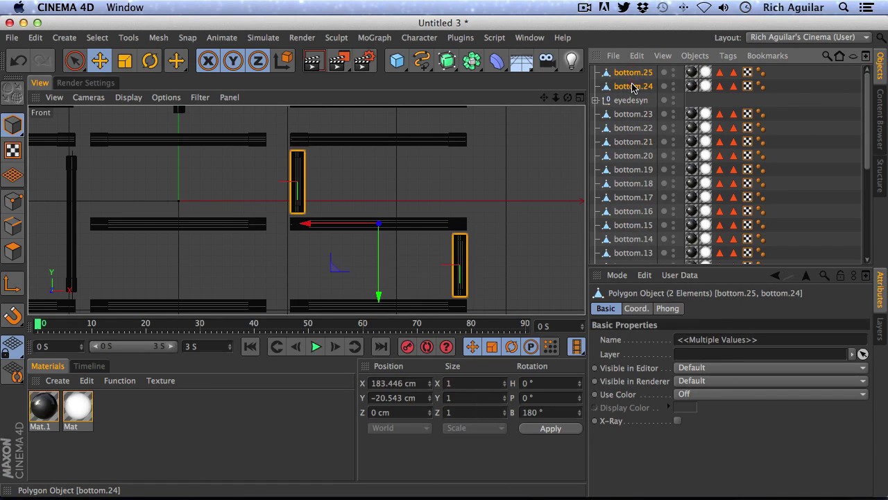
left_click_drag(631, 113, 632, 114)
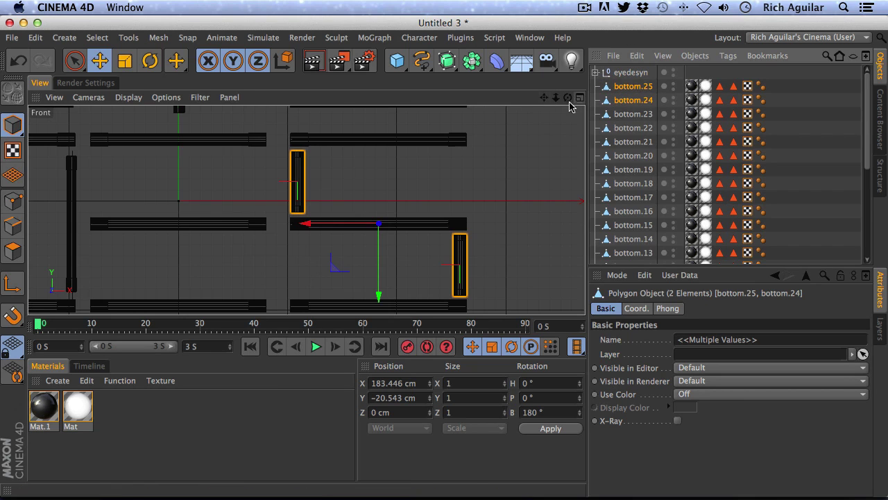
Step: Render a preview of the whole logo in the front view and switch to the perspective view
scroll(456, 204, "down", 5)
scroll(506, 162, "up", 2)
left_click_drag(549, 96, 549, 152)
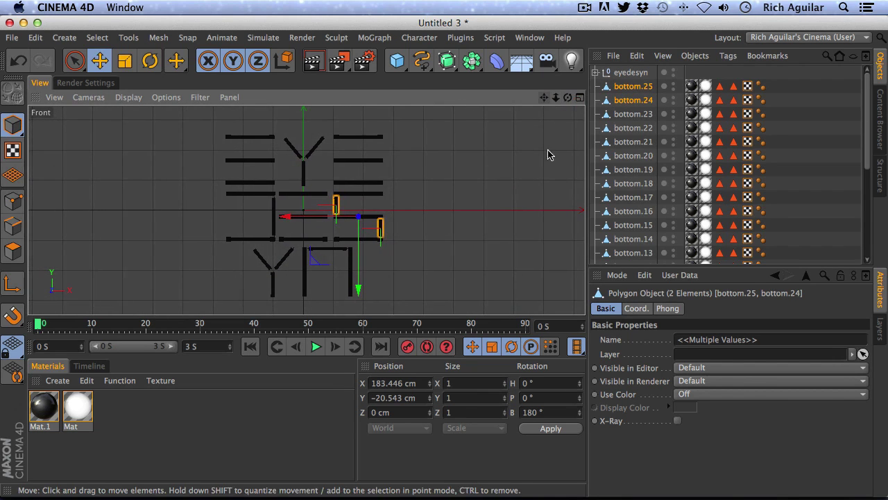
left_click(316, 62)
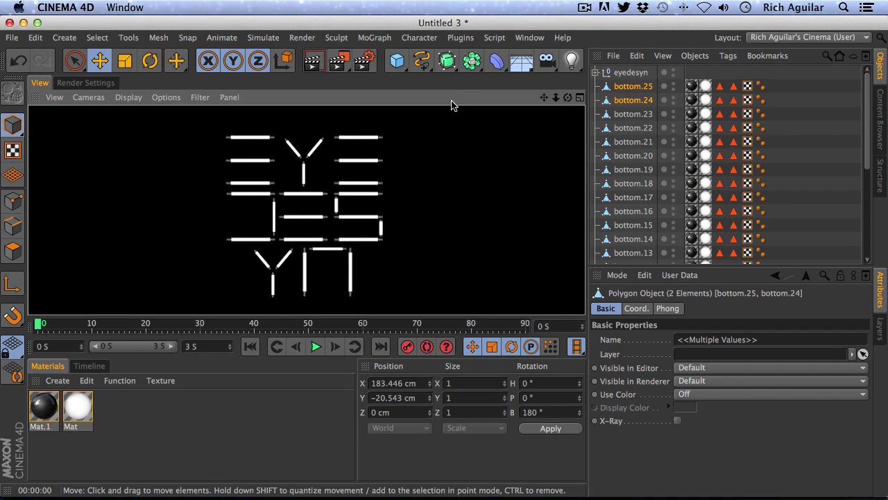
left_click(580, 97)
left_click(299, 97)
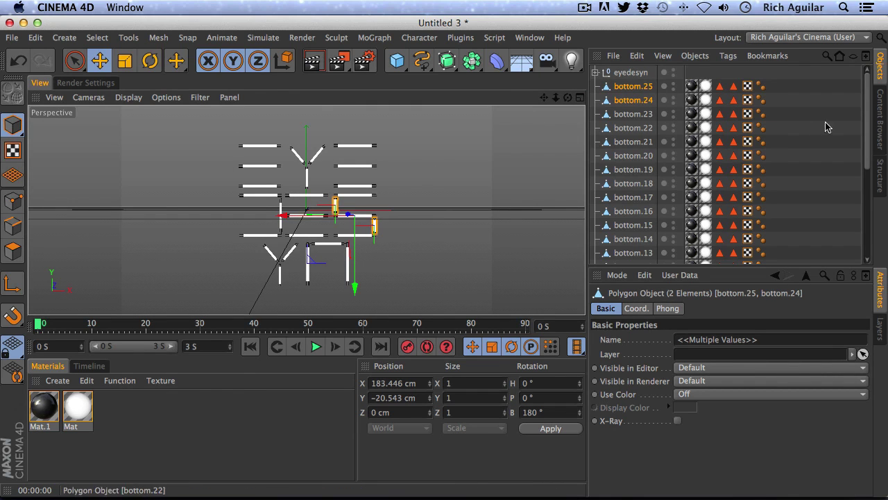
Step: Add a MoGraph Fracture object and place it below the eyedesyn null in the hierarchy
left_click_drag(868, 123, 869, 215)
left_click_drag(646, 255, 619, 102)
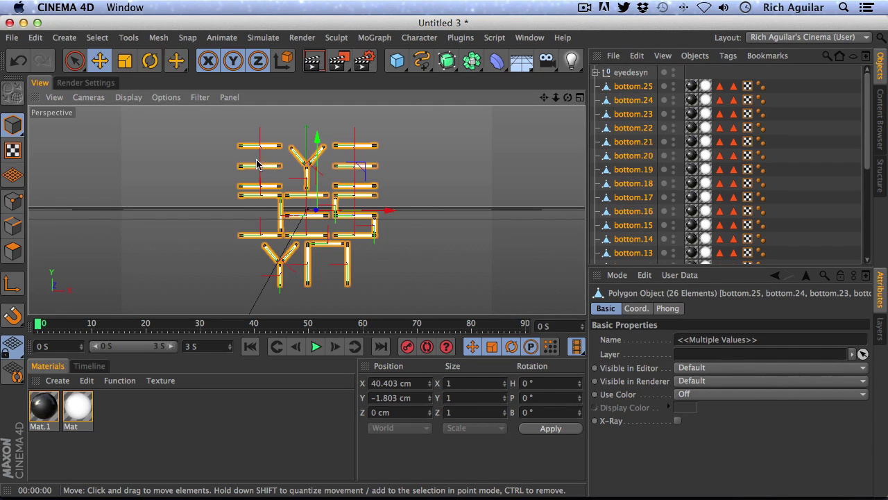
left_click(372, 39)
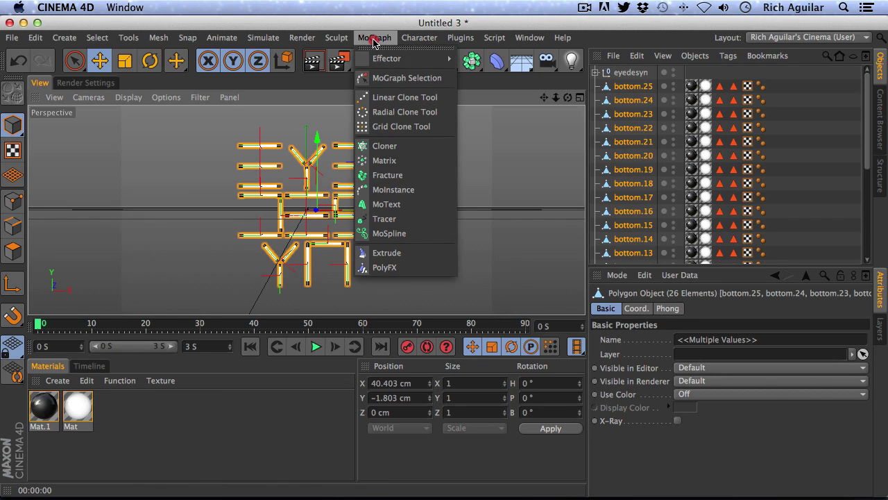
left_click(387, 175)
left_click_drag(636, 78, 642, 99)
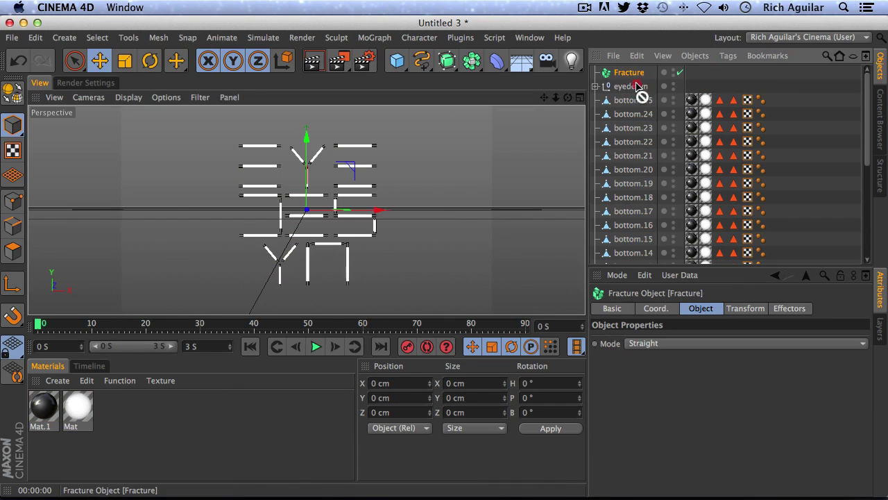
Step: Make all the tubes from bottom to bottom.25 children of the Fracture object and collapse its hierarchy
scroll(860, 159, "down", 6)
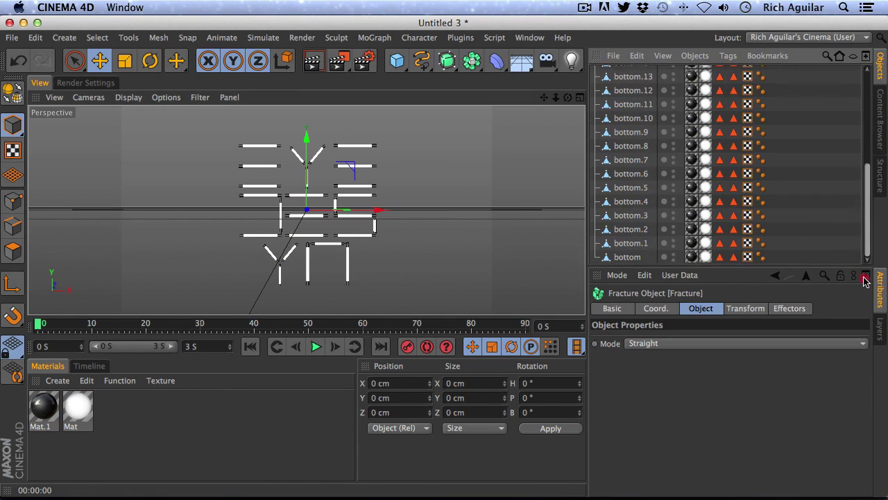
left_click(628, 257)
scroll(708, 113, "up", 6)
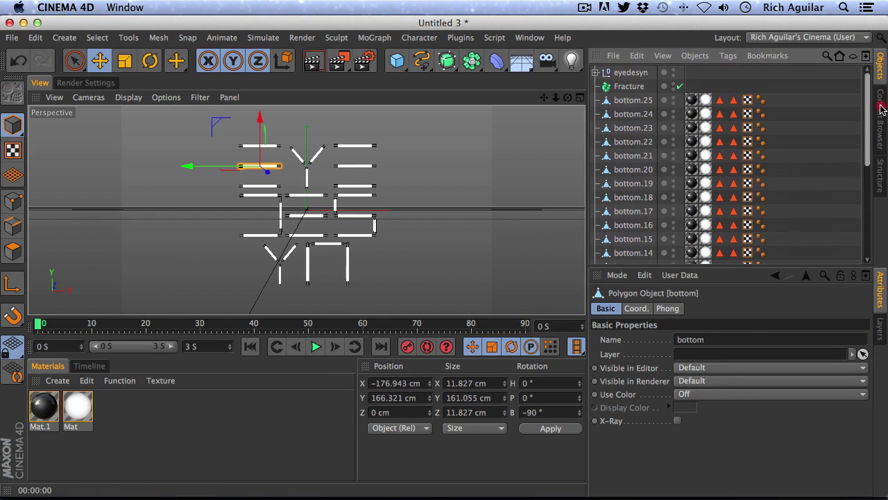
left_click(633, 100, "shift")
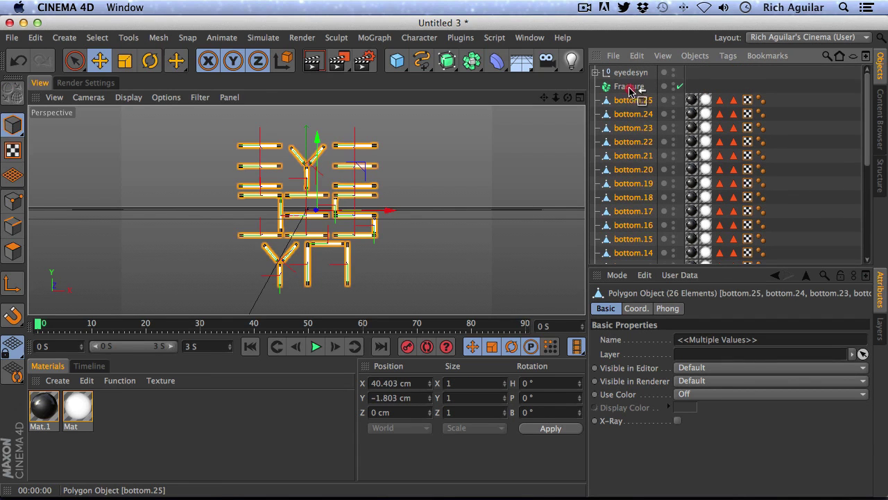
left_click_drag(630, 91, 628, 88)
left_click(595, 87)
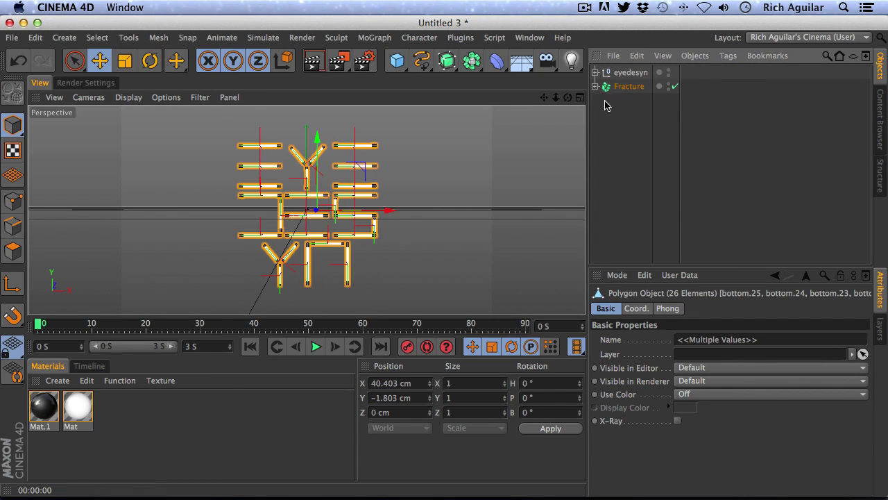
Step: Rename the Fracture object as lights
left_click(630, 87)
double_click(629, 88)
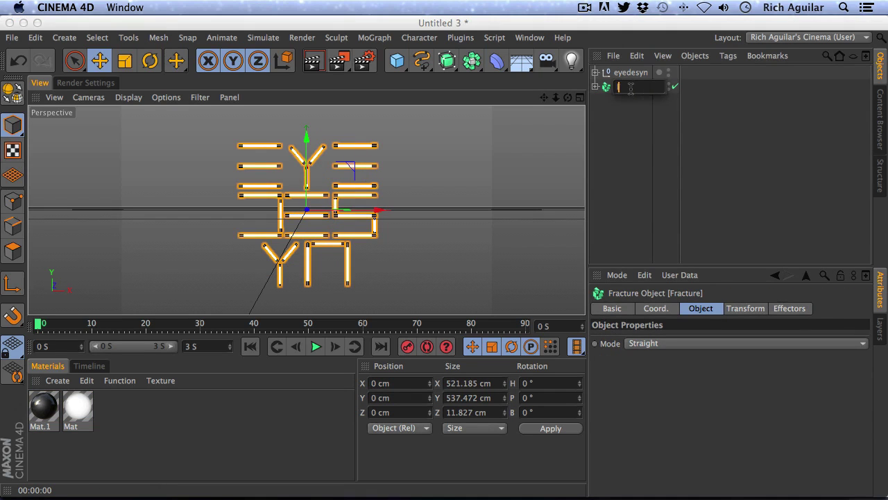
type("lights")
key("Return")
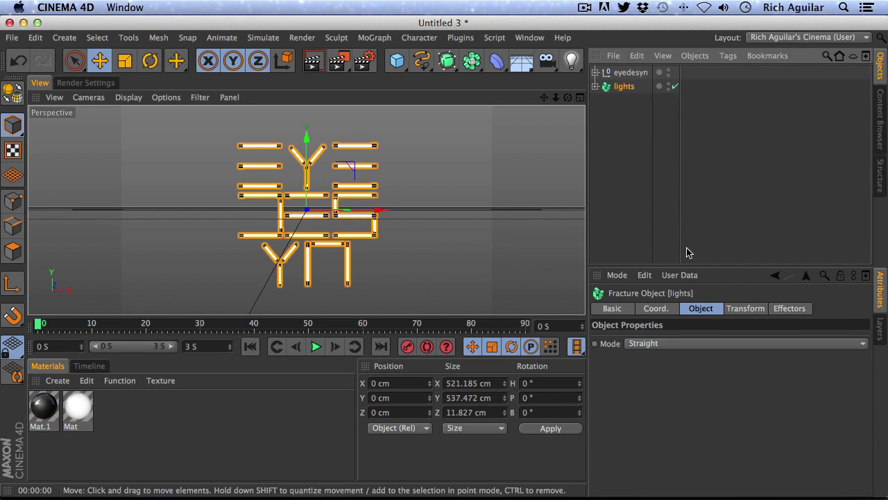
Step: Raise the eyedesyn null and the lights object together to about Y 368 cm
left_click_drag(556, 97, 541, 143)
left_click_drag(303, 134, 320, 63)
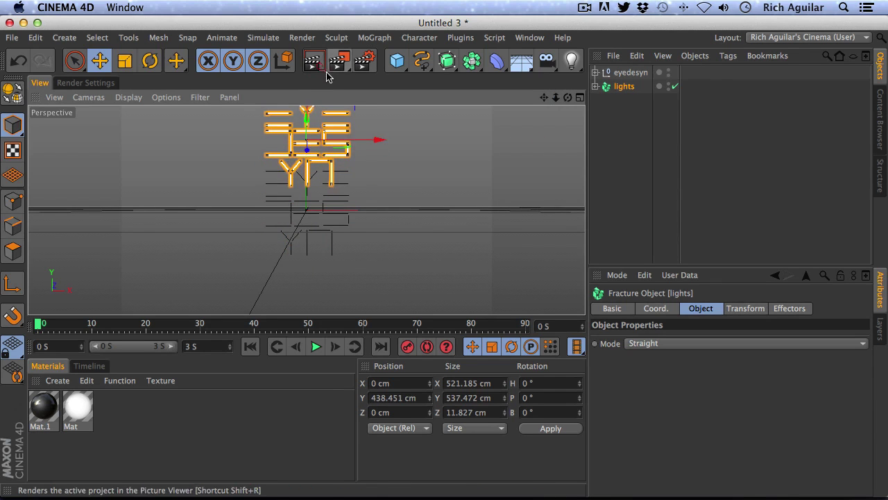
key("super+z")
key("super+a")
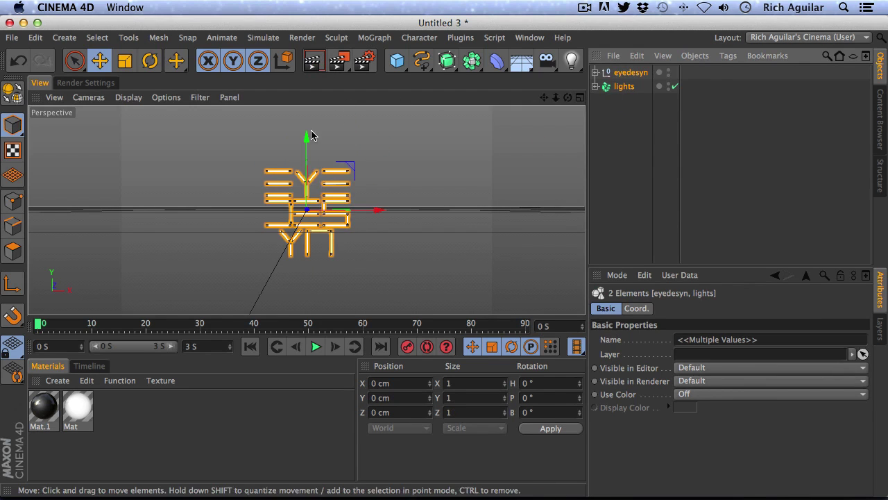
left_click_drag(308, 135, 321, 82)
left_click_drag(544, 98, 551, 143)
left_click_drag(569, 100, 570, 90)
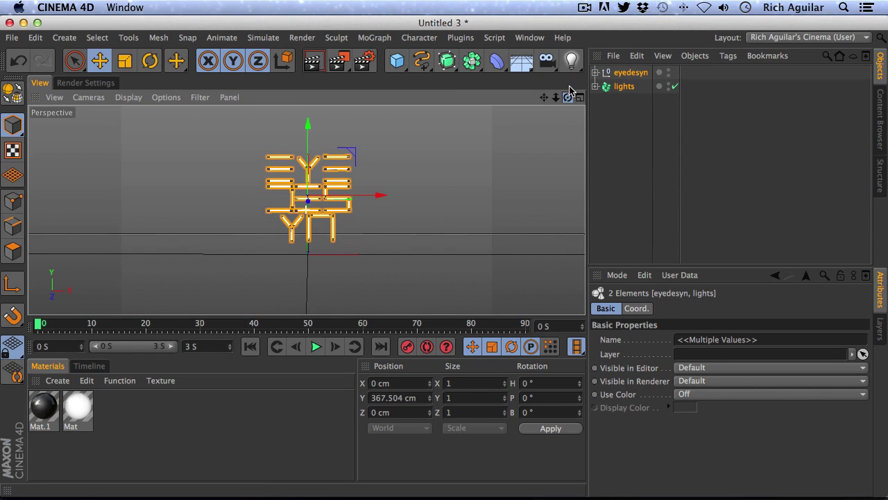
Step: Add a Floor object beneath the raised logo
left_click(521, 61)
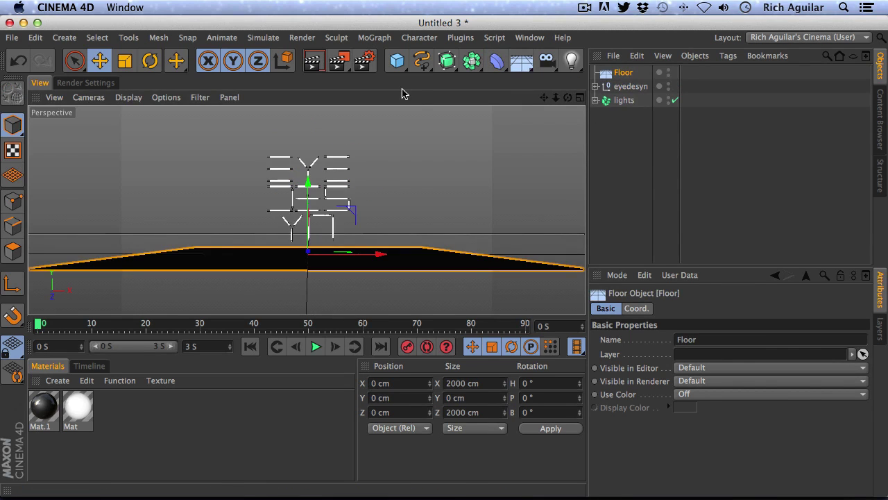
Step: Render the view to preview the glowing tubes above the floor
mouse_move(555, 97)
left_mouse_down()
mouse_move(581, 84)
mouse_move(548, 95)
left_mouse_up()
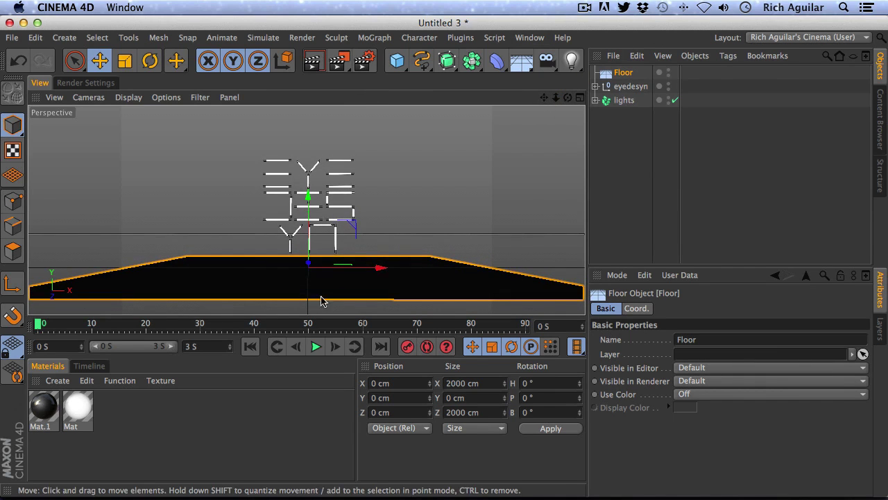
left_click(313, 61)
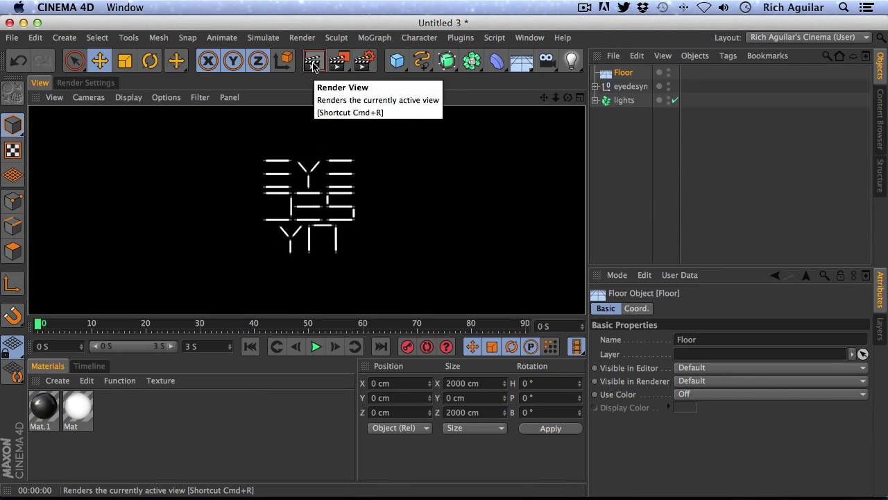
left_click(622, 76)
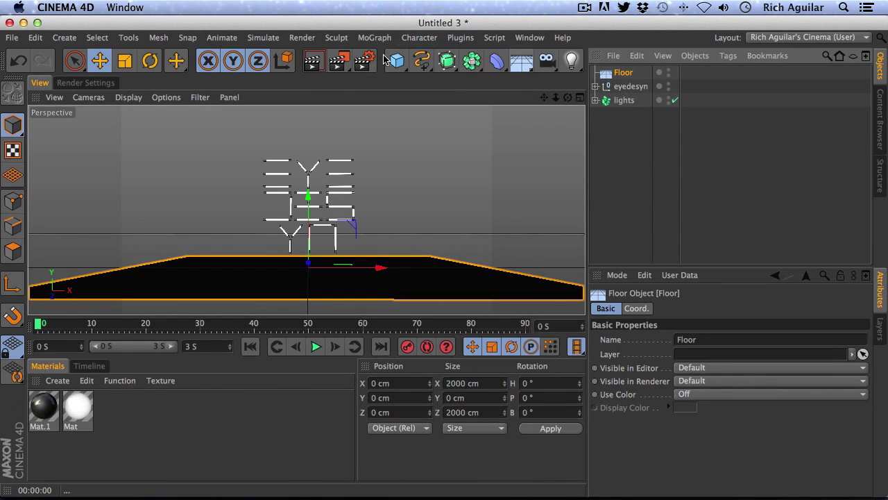
Step: Add a Plane with a width and height of 2000 cm
left_click_drag(396, 61, 501, 97)
left_click(501, 97)
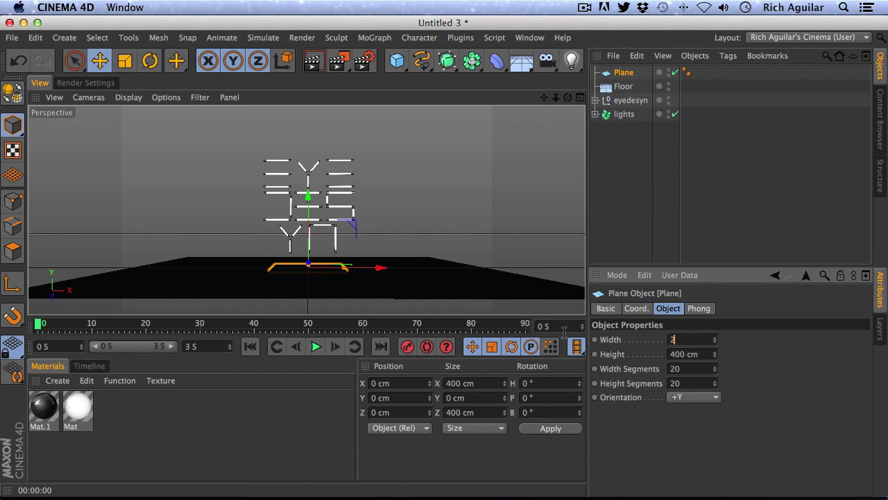
type("2000")
key("Tab")
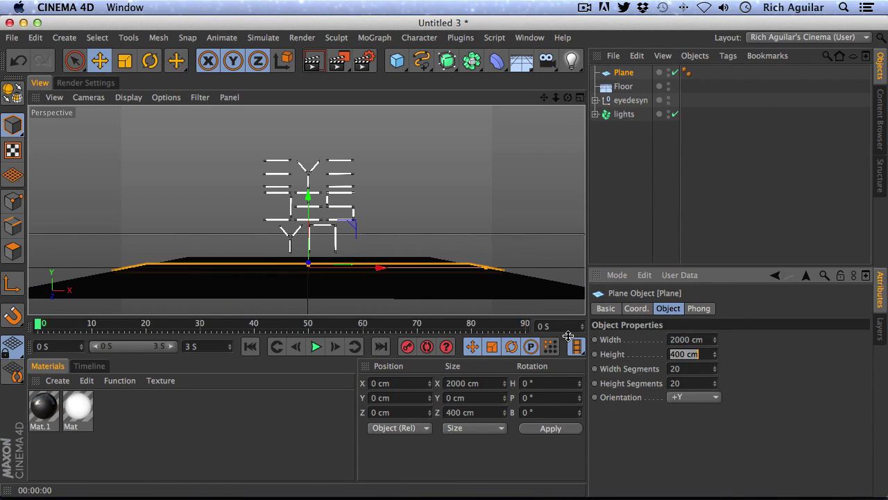
key("Return")
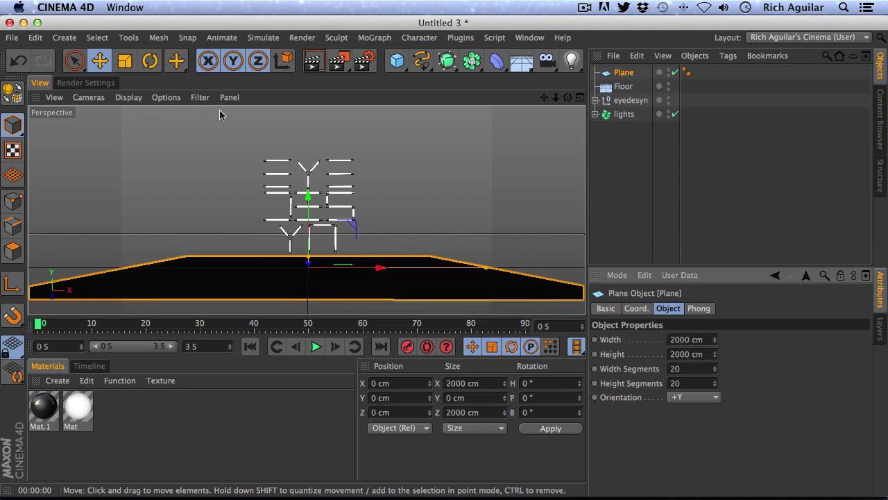
Step: Bank the plane 90° as a side wall at about X -885 cm and duplicate it to about X 891 cm
left_click(150, 60)
left_click_drag(337, 236, 339, 300, "shift")
left_click(99, 60)
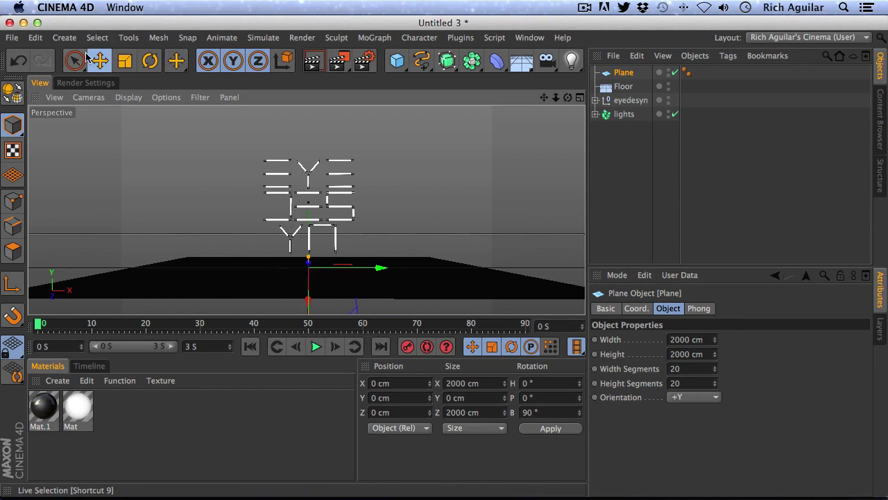
left_click_drag(366, 267, 210, 272)
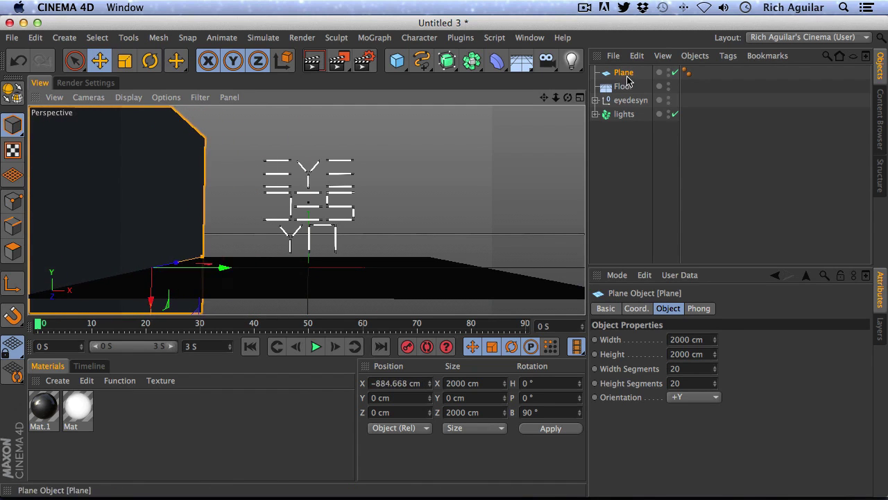
left_click_drag(626, 82, 624, 70, "ctrl")
left_click_drag(222, 267, 538, 265)
Step: Duplicate a wall plane, rotate it flat, place it as a ceiling at about X 2 cm and Y 832 cm, and preview the render
left_click_drag(626, 72, 625, 69, "ctrl")
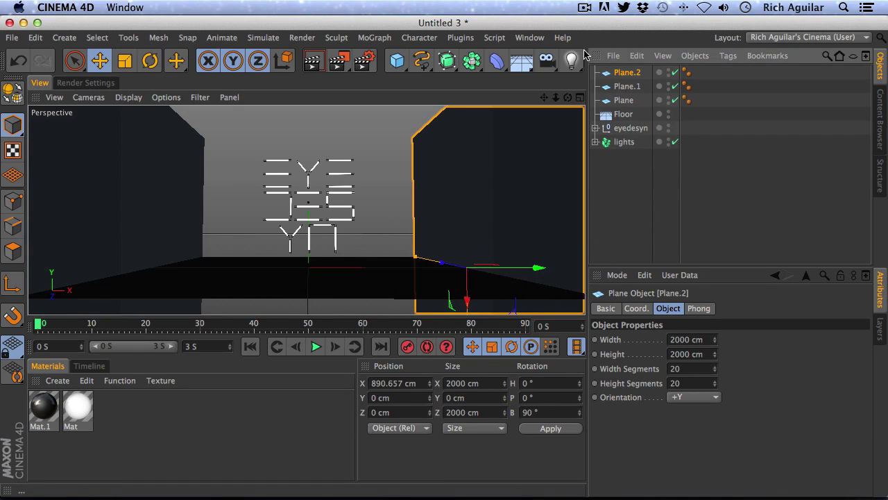
left_click(151, 61)
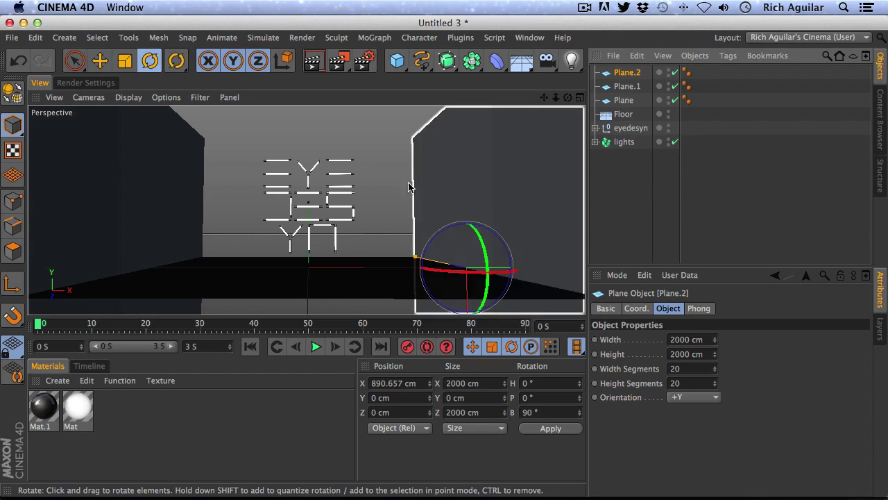
left_click_drag(440, 232, 405, 314)
left_click(101, 62)
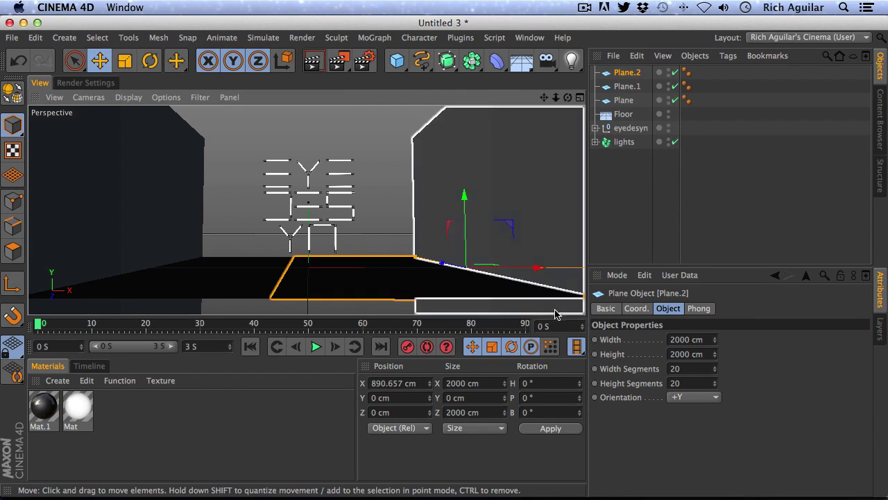
left_click_drag(537, 268, 382, 295)
left_click_drag(311, 200, 317, 55)
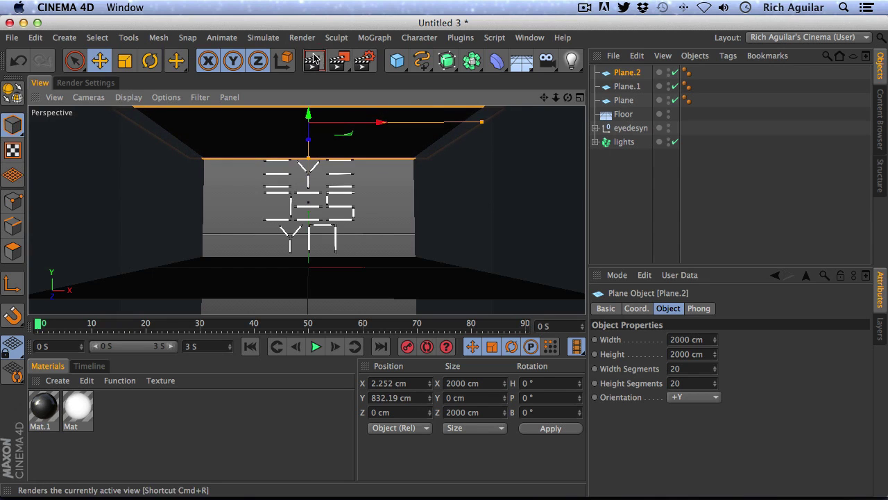
left_click(315, 57)
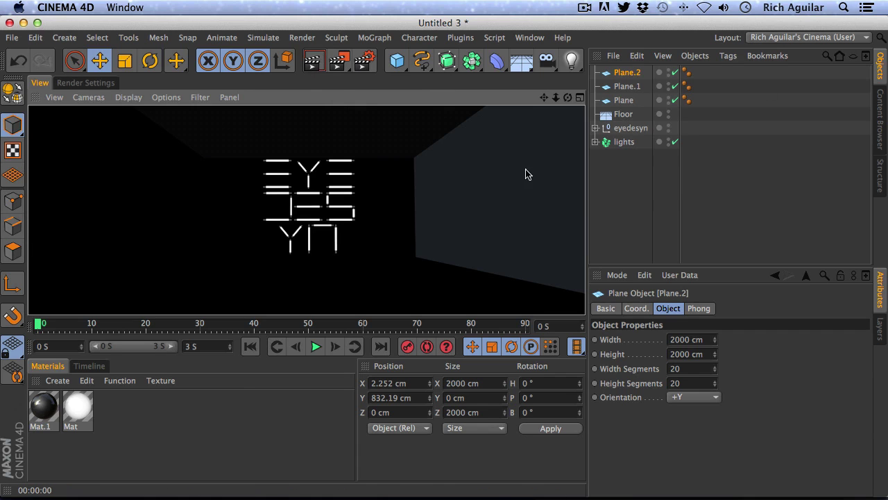
Step: Add a Camera from the current view and delete the extra duplicate camera
left_click(548, 60)
left_click(548, 60)
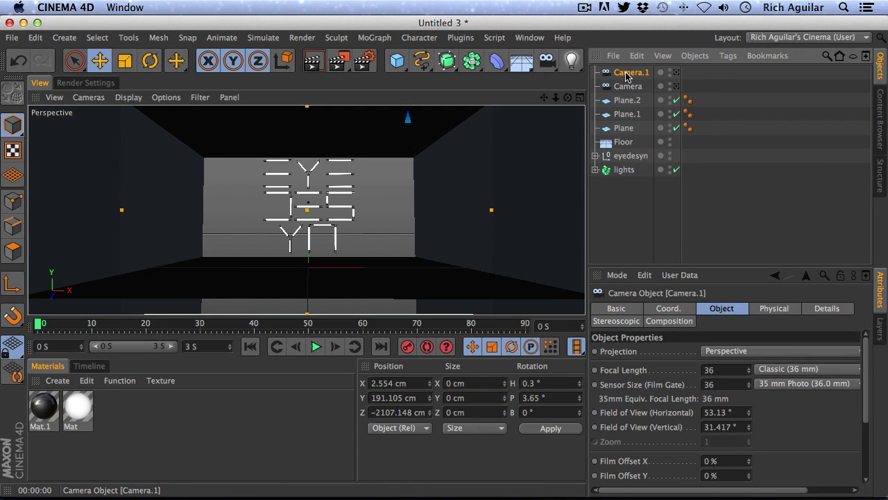
key("Delete")
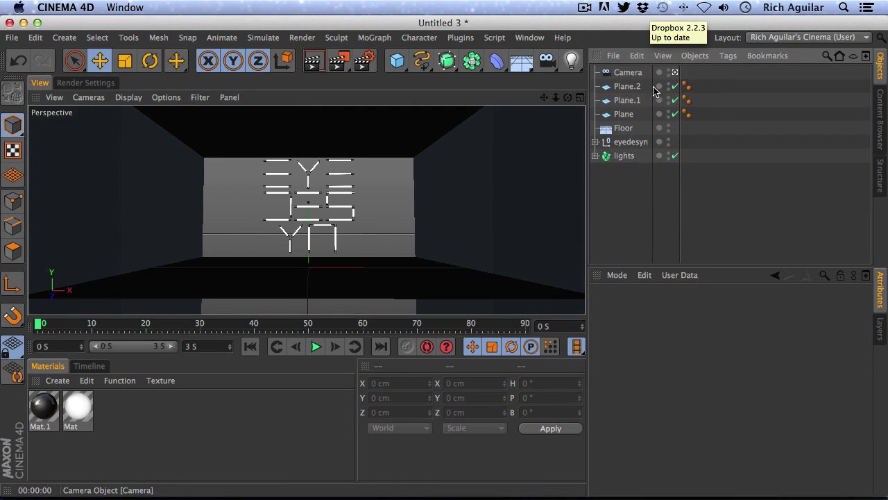
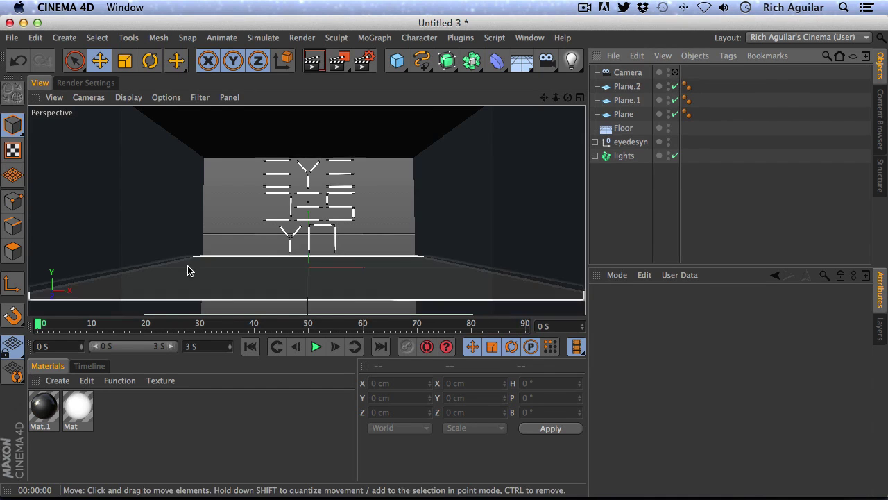
Step: Create a new material and load high_res_wood_textures_by_henemy-d37mg0m.jpg as its Color texture
double_click(110, 409)
double_click(43, 406)
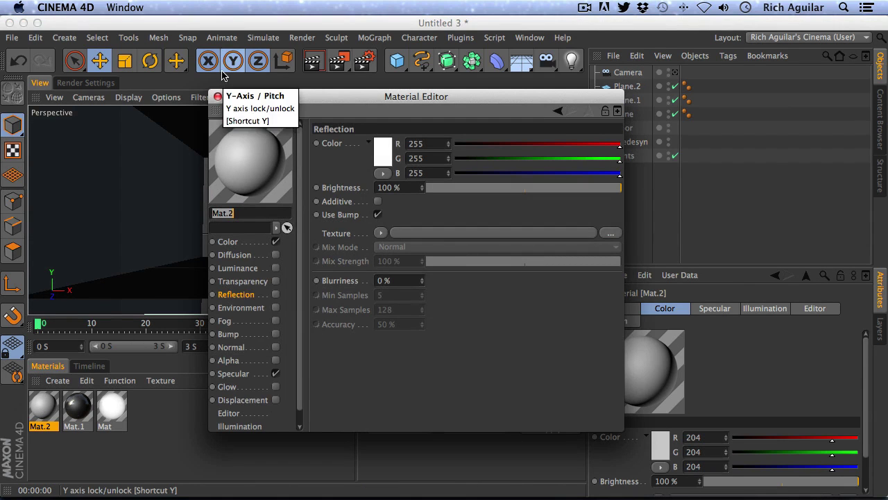
left_click_drag(339, 97, 306, 106)
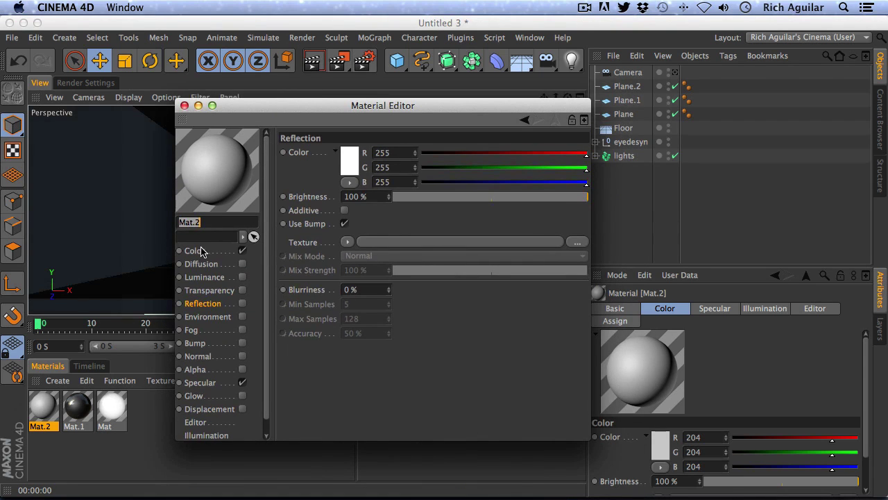
left_click(199, 251)
left_click(344, 216)
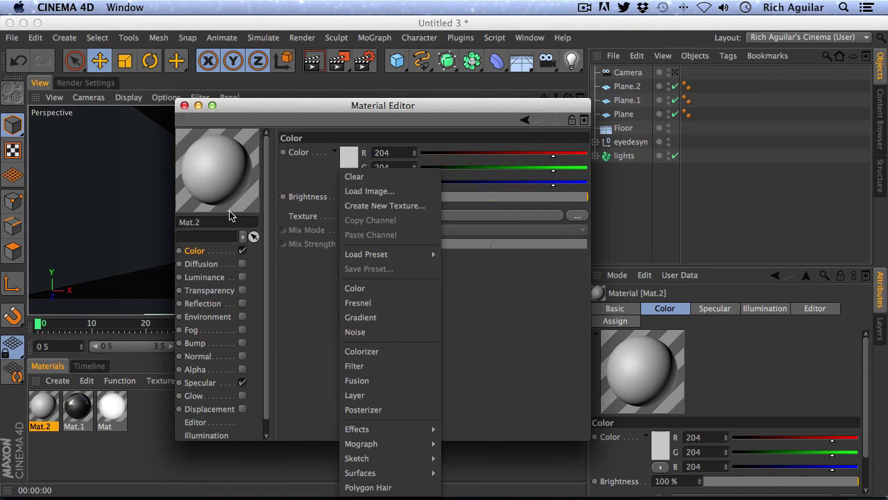
left_click(370, 191)
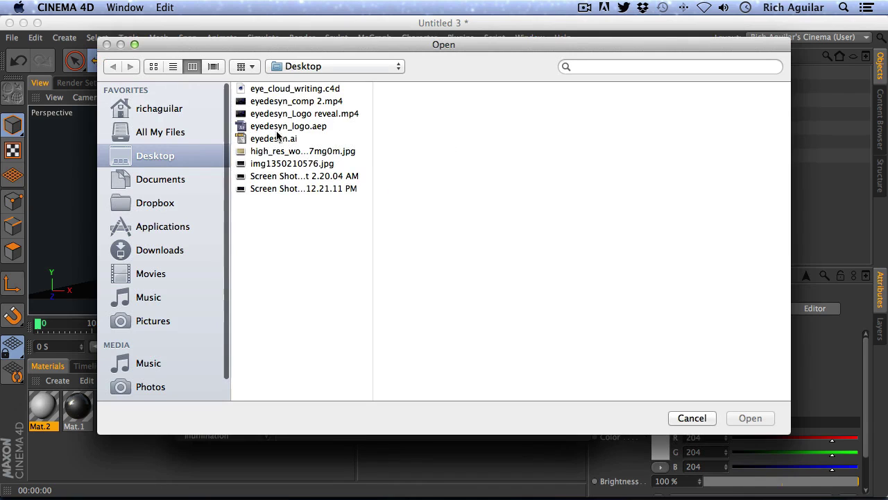
left_click(281, 151)
left_click(760, 419)
left_click(549, 195)
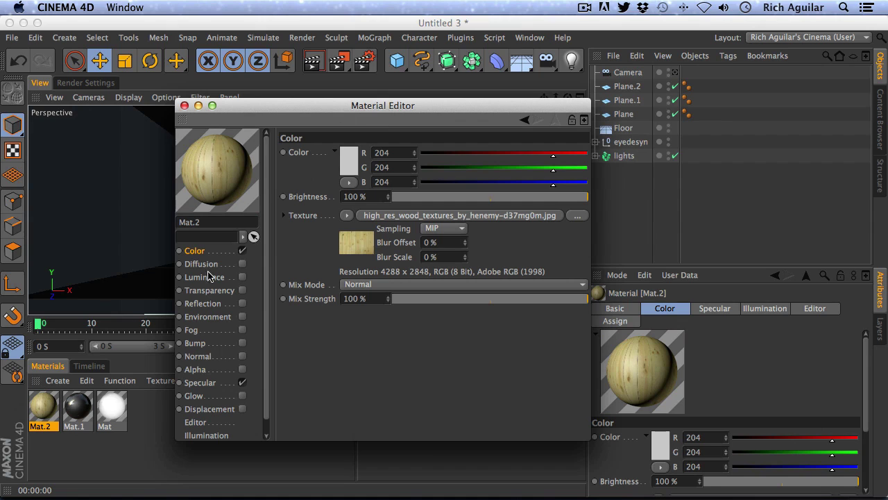
Step: Enable Bump on the wood material with the Wood surface shader and set its strength to 11%
scroll(265, 303, "down", 1)
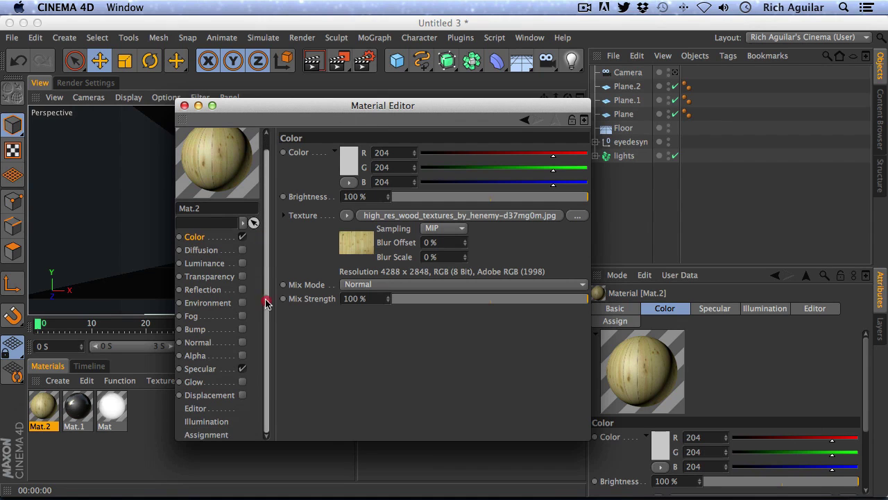
left_click(198, 329)
left_click(242, 329)
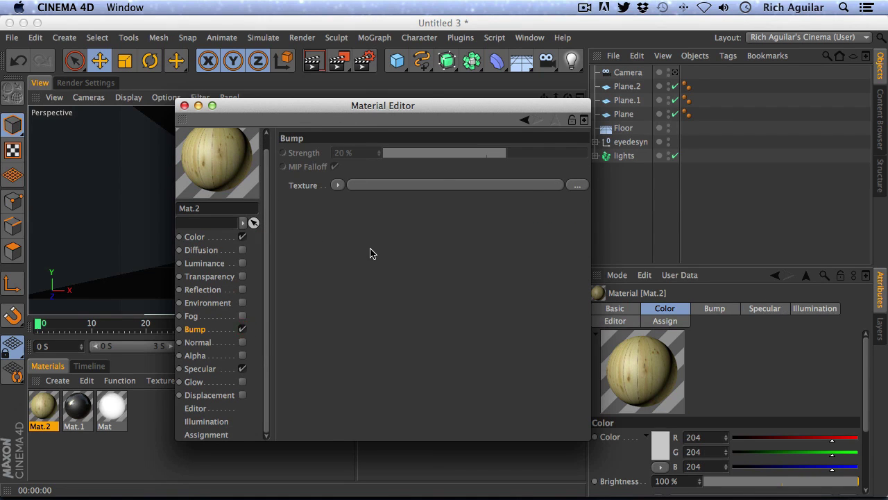
left_click(338, 185)
mouse_move(351, 475)
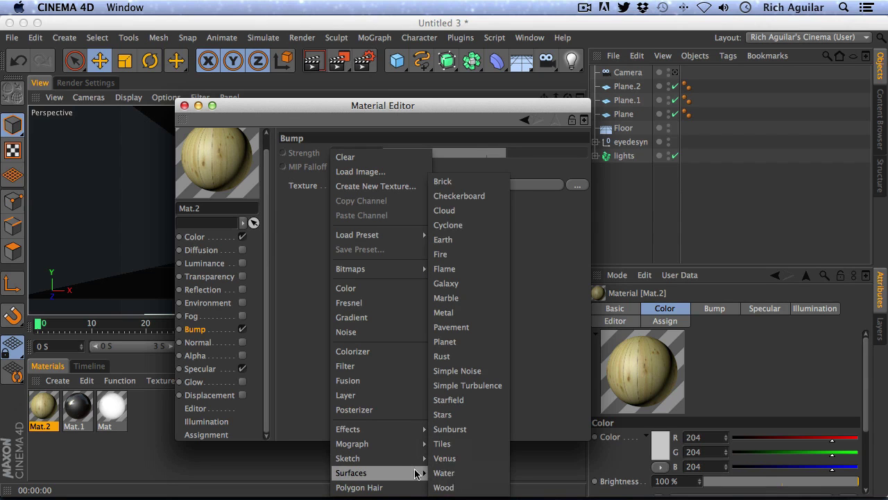
left_click(442, 486)
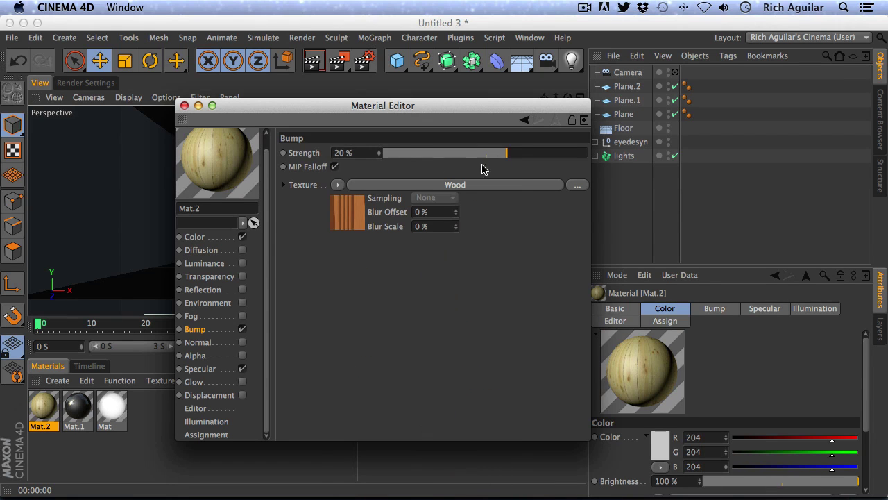
left_click_drag(494, 157, 587, 158)
left_click_drag(478, 152, 496, 153)
Step: Apply the wood material to both wall planes and the ceiling plane, and close the Material Editor
left_click_drag(197, 167, 621, 115)
left_click_drag(209, 106, 276, 302)
left_click_drag(281, 362, 700, 87)
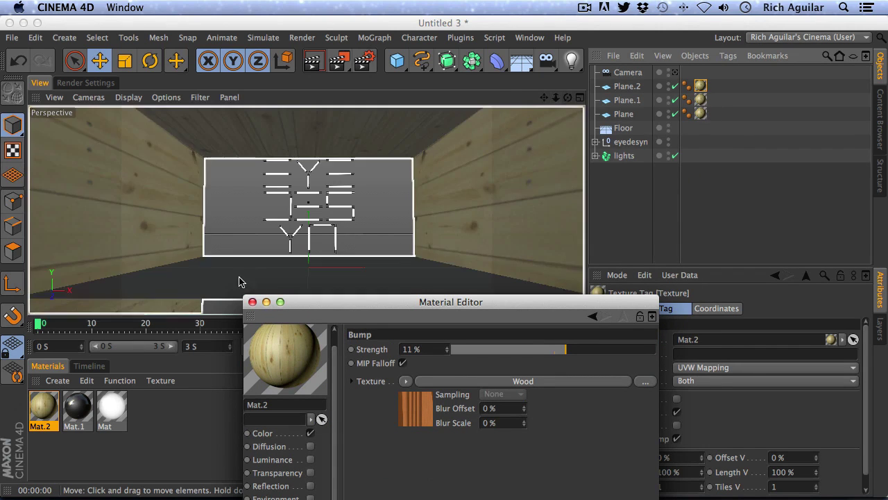
left_click(252, 302)
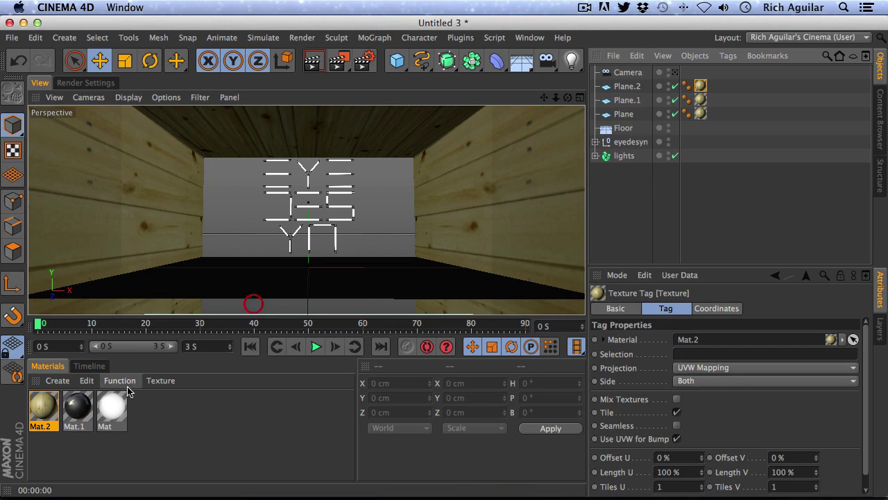
Step: Create another blank material and browse for an image for its Color texture without loading one
double_click(131, 410)
double_click(44, 408)
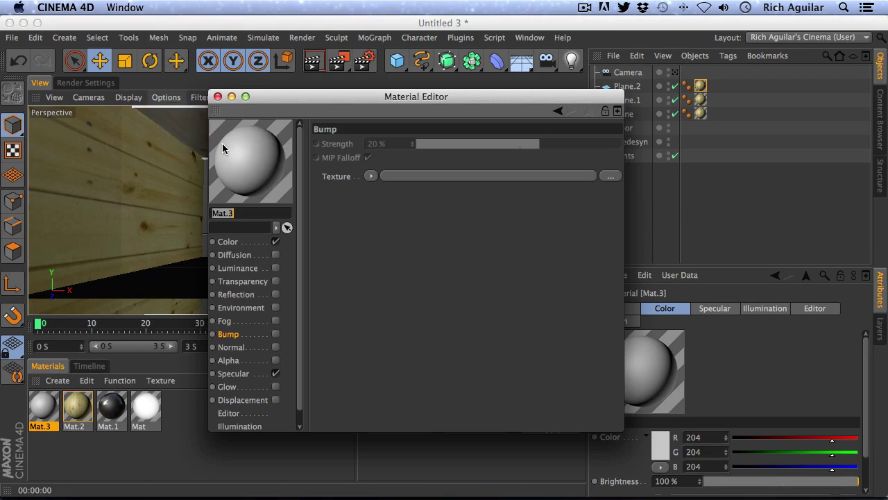
left_click(254, 243)
left_click(390, 202)
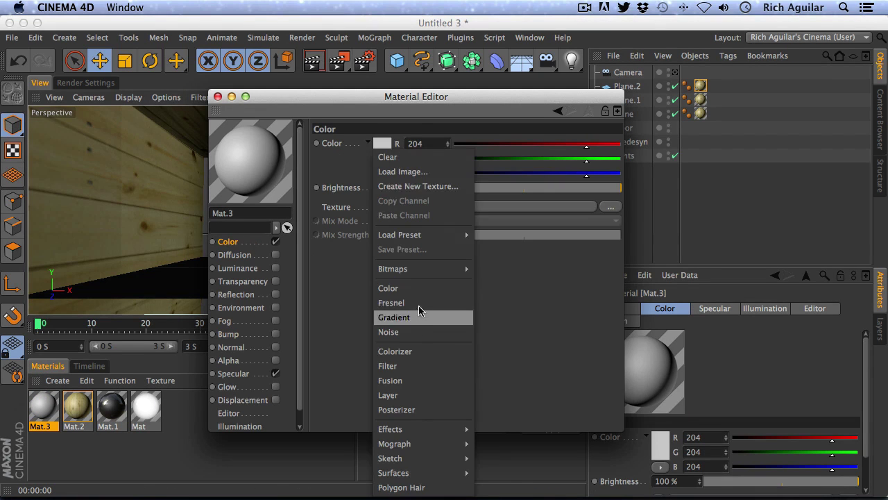
left_click(414, 175)
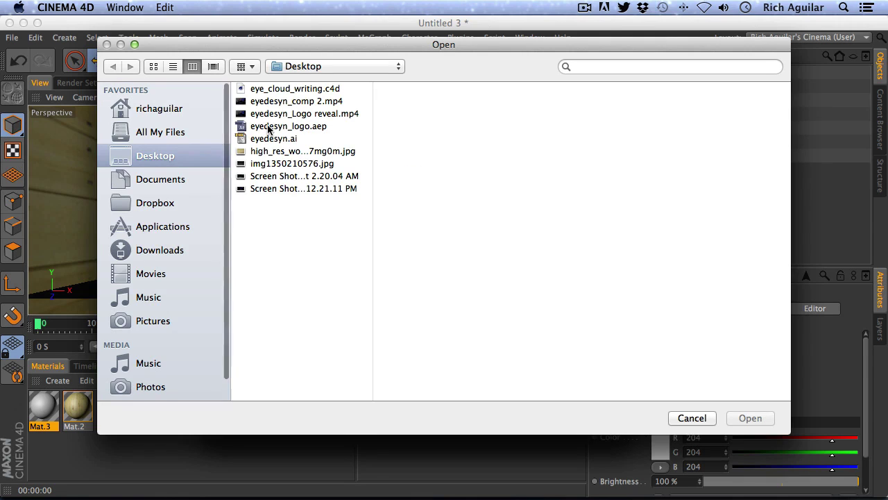
left_click(692, 418)
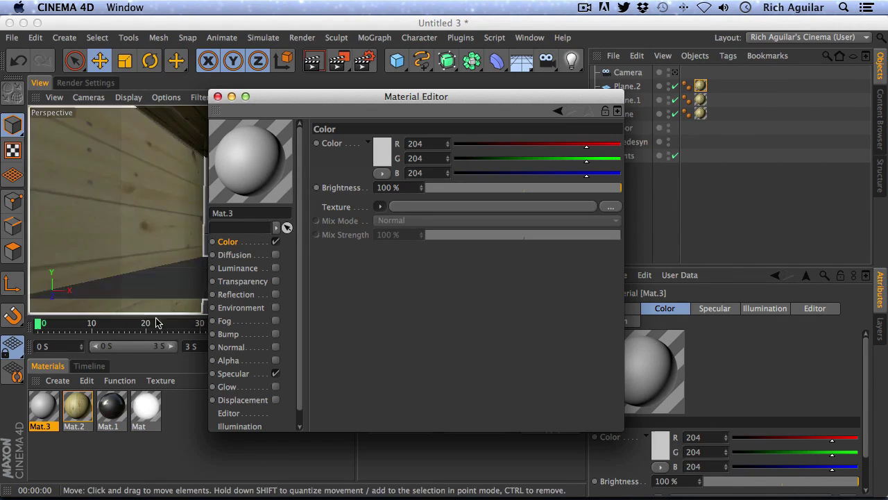
left_click(217, 96)
Step: Apply the wood material to the Floor object and enlarge the attribute area for its texture settings
left_click_drag(117, 397, 629, 130)
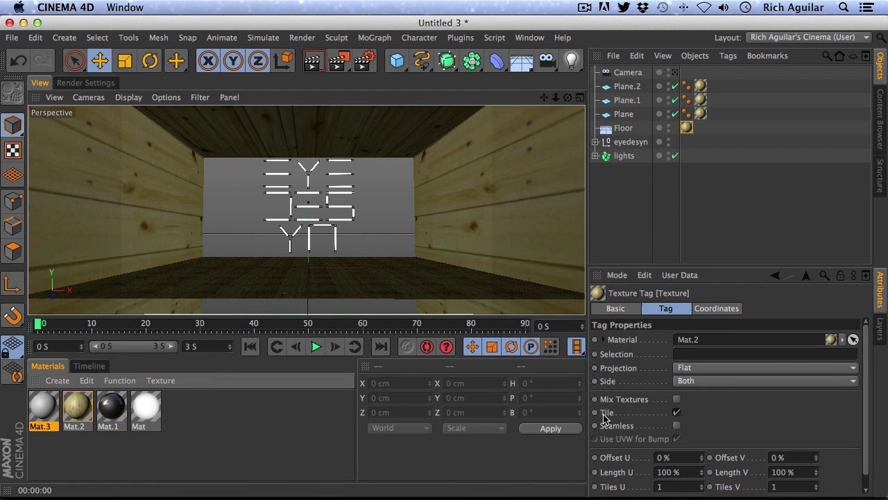
left_click(719, 273)
left_click_drag(728, 266, 728, 184)
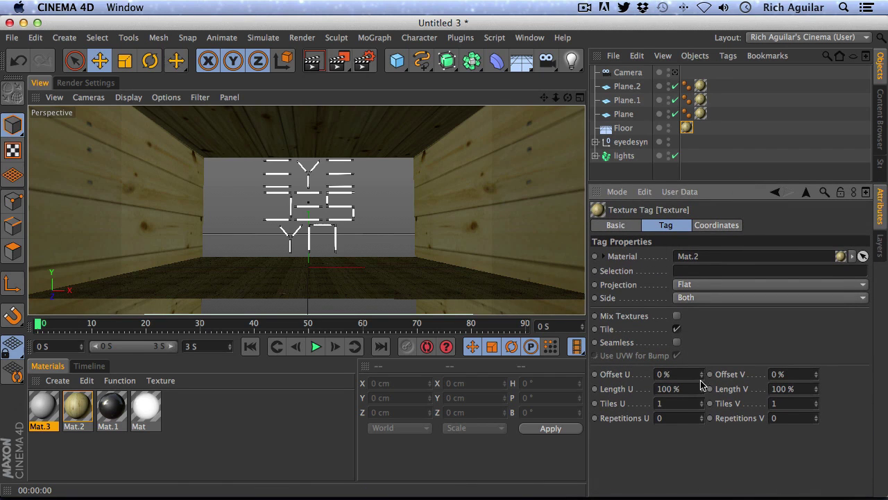
Step: Stretch the floor's wood texture to Offset U -19%, Offset V 585%, Length U 149.67% and Length V about -855.23%
left_click_drag(701, 389, 702, 380)
left_click_drag(704, 256, 755, 329)
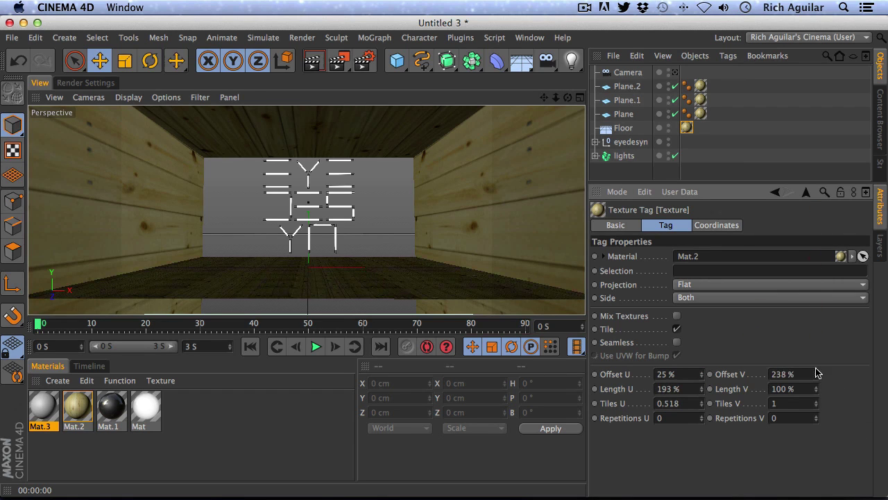
left_click_drag(817, 408, 819, 444)
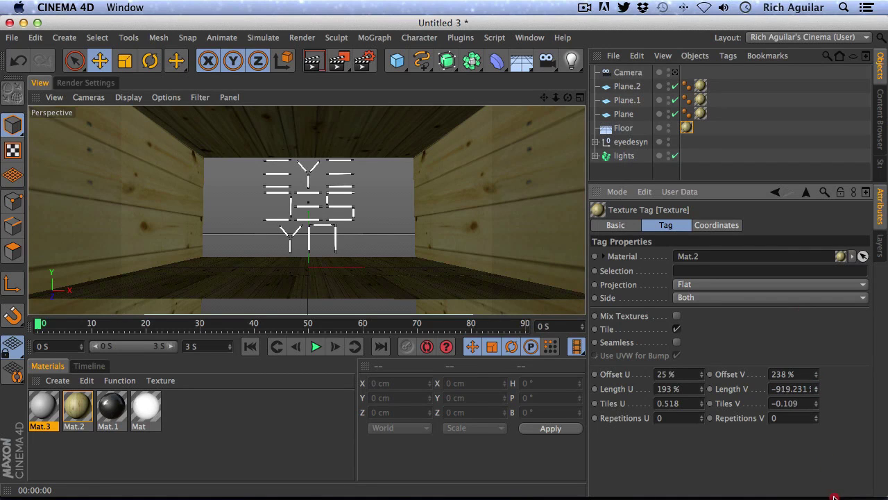
left_click_drag(700, 403, 700, 421)
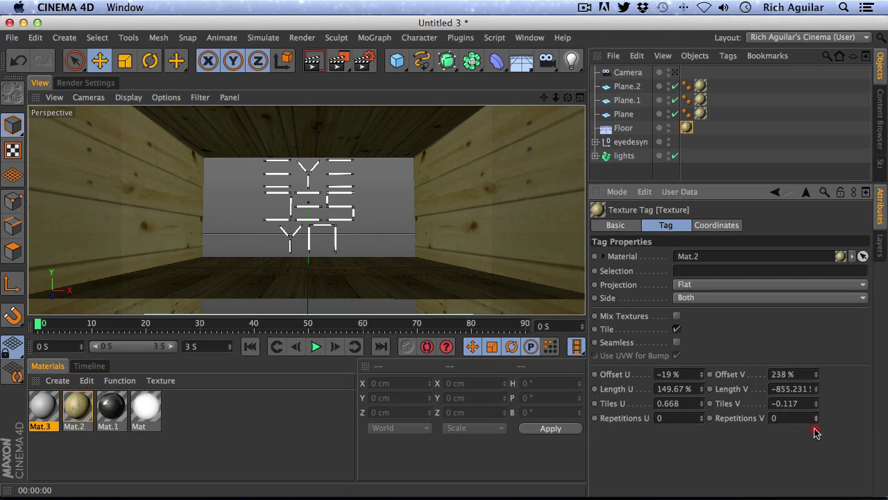
left_click_drag(817, 324, 807, 168)
left_click_drag(805, 135, 804, 133)
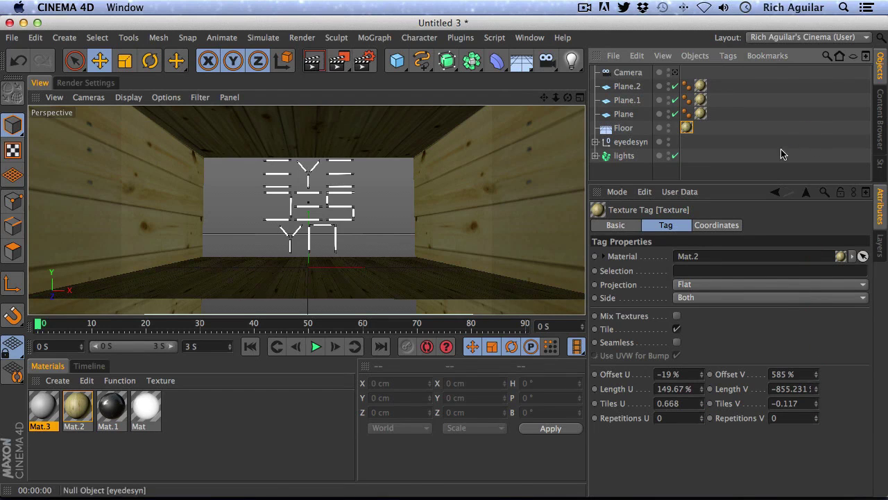
Step: Render the current view to check the wood-textured room
left_click(321, 63)
key("r")
left_click(531, 282)
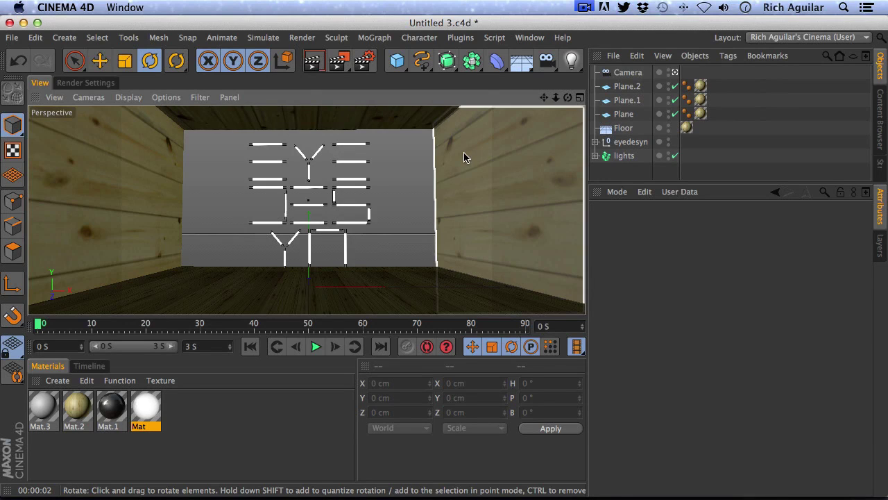
Step: Add a light to the scene and set its type to Spot
left_click(570, 63)
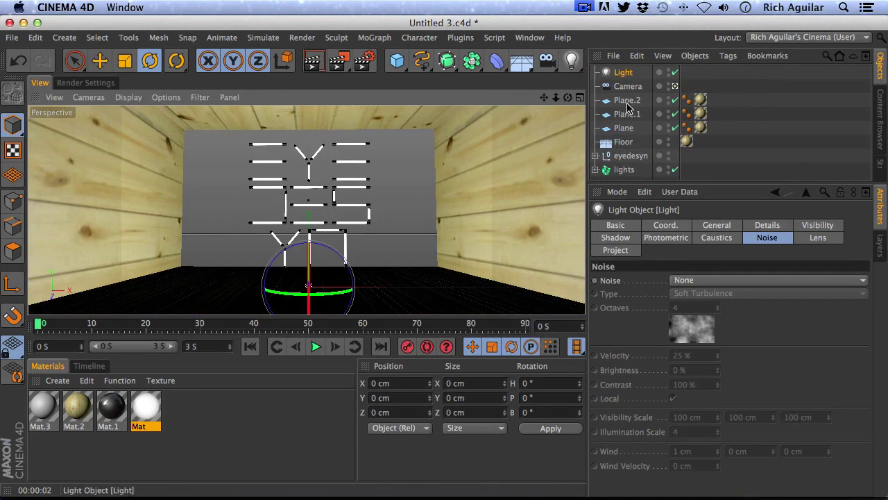
left_click(673, 239)
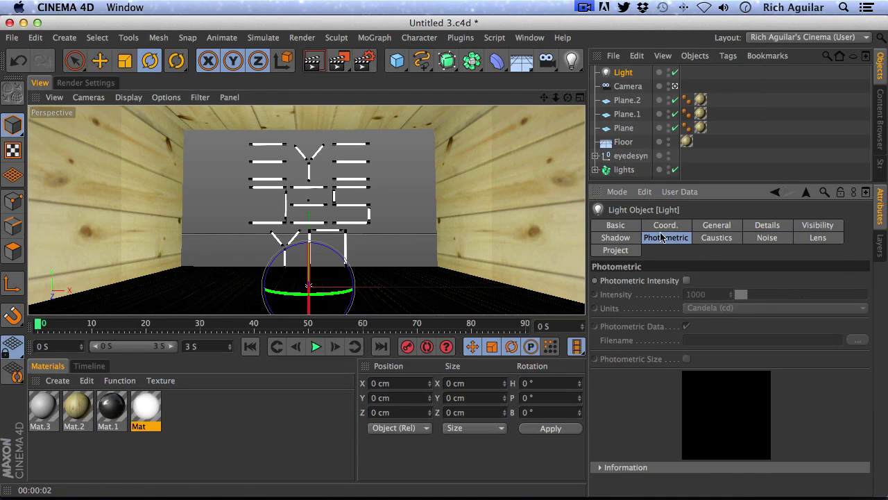
left_click(704, 226)
left_click(709, 340)
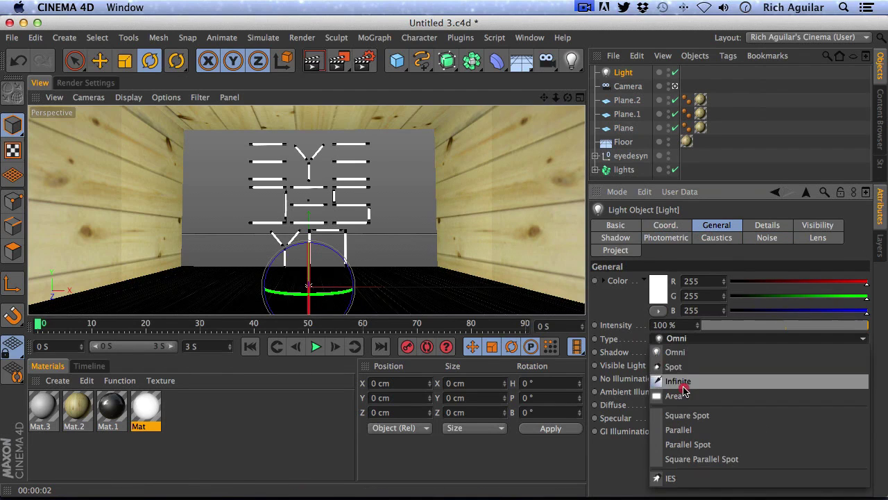
left_click(686, 366)
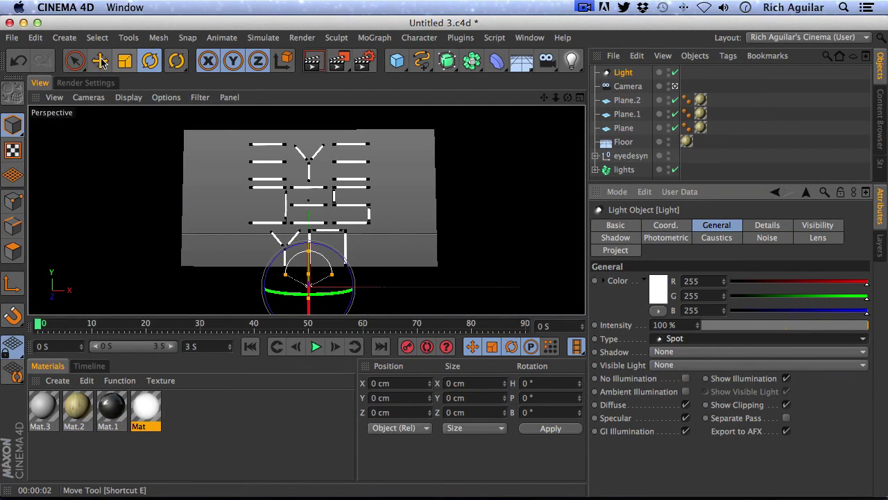
Step: Raise the spot light to about Y 392 cm, rotate it to about H 16°, P -57°, B -10°, and widen its cone
left_click(101, 61)
left_click_drag(301, 226, 174, 83)
key("r")
mouse_move(309, 159)
left_mouse_down()
mouse_move(331, 135)
mouse_move(317, 158)
left_mouse_up()
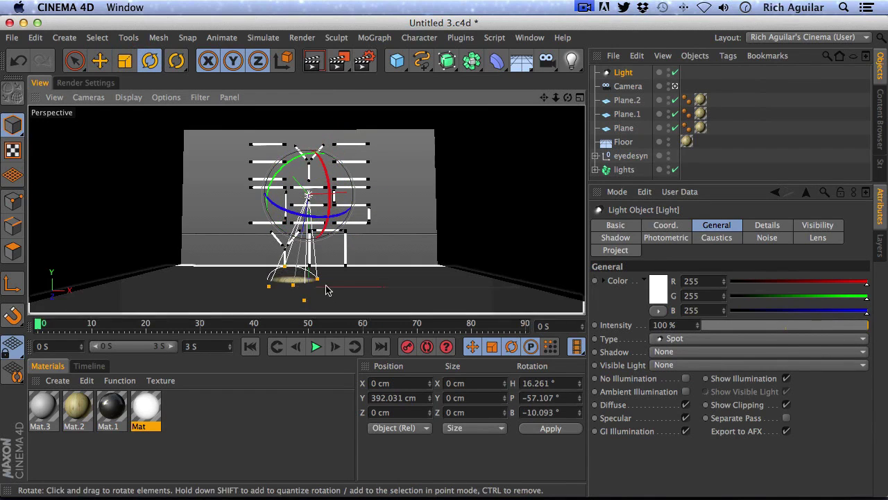
left_click_drag(400, 276, 416, 273)
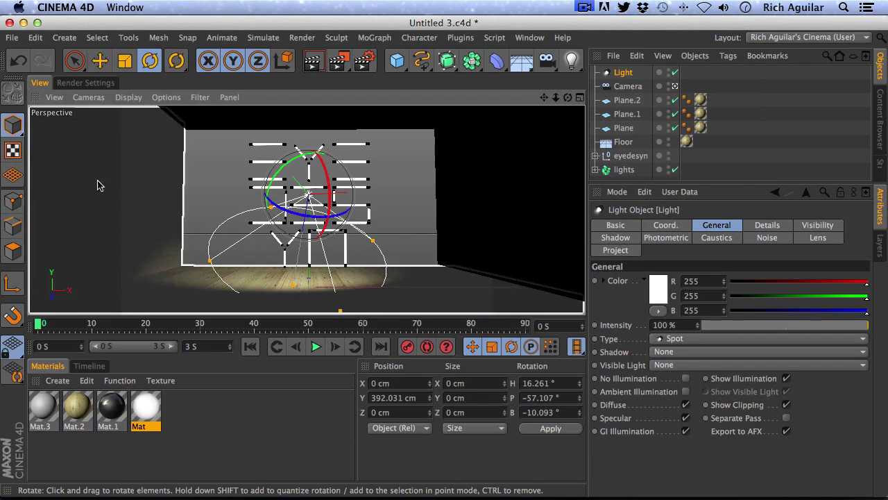
Step: Move the spot light toward the room's upper right, to about X 536 cm, Y 773 cm, Z -186 cm
left_click(99, 60)
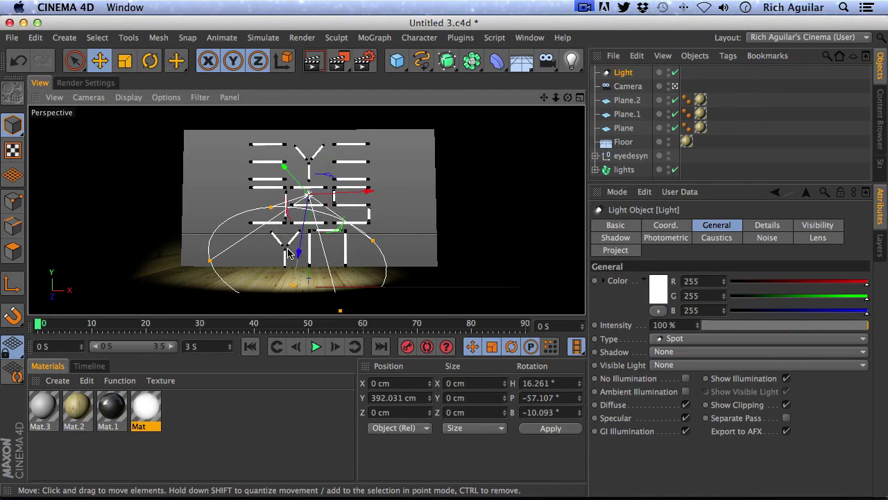
left_click_drag(295, 295, 323, 104)
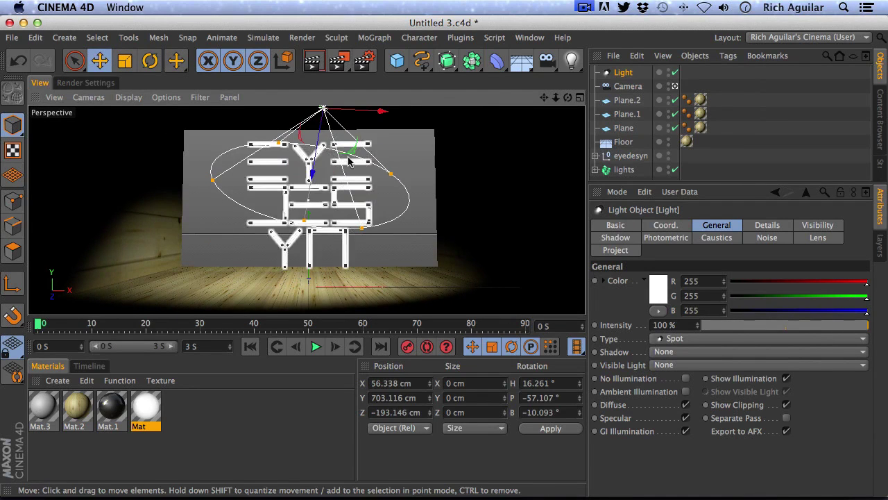
left_click_drag(382, 113, 469, 113)
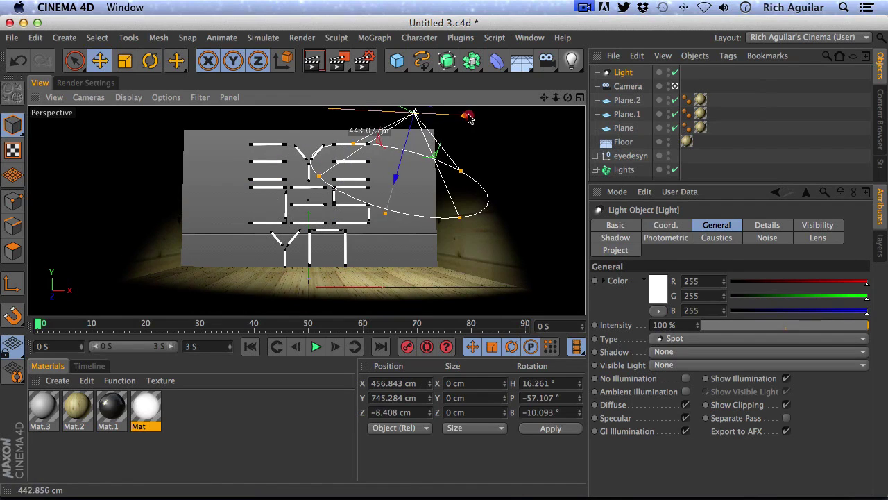
left_click_drag(408, 113, 434, 162)
left_click(151, 62)
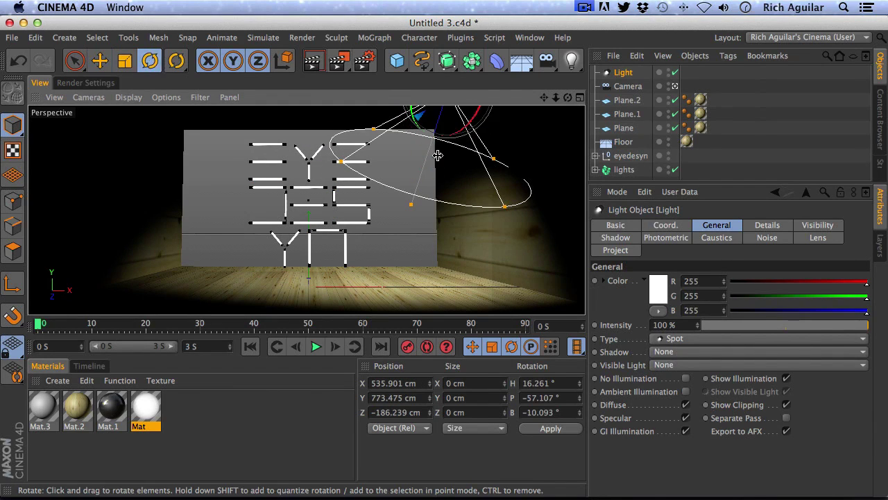
Step: Rotate the spotlight to about H 32°, P −56°, B 25° and render the view
left_click_drag(448, 129, 281, 186)
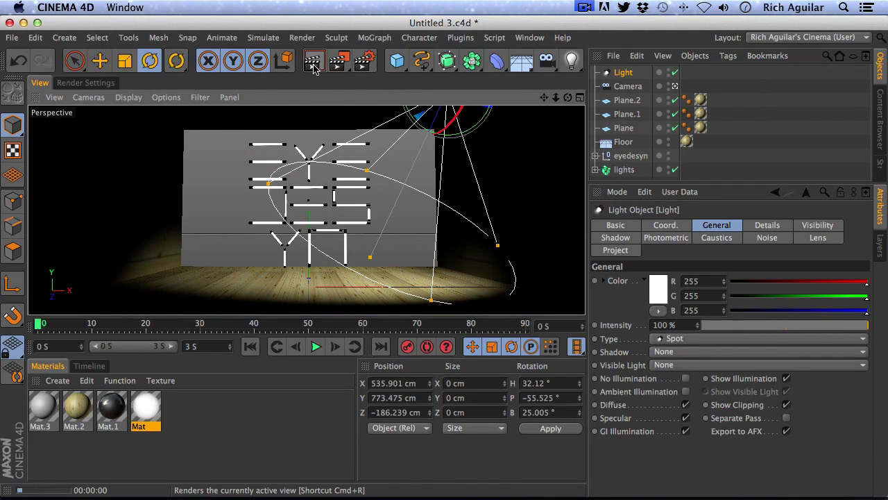
left_click(314, 63)
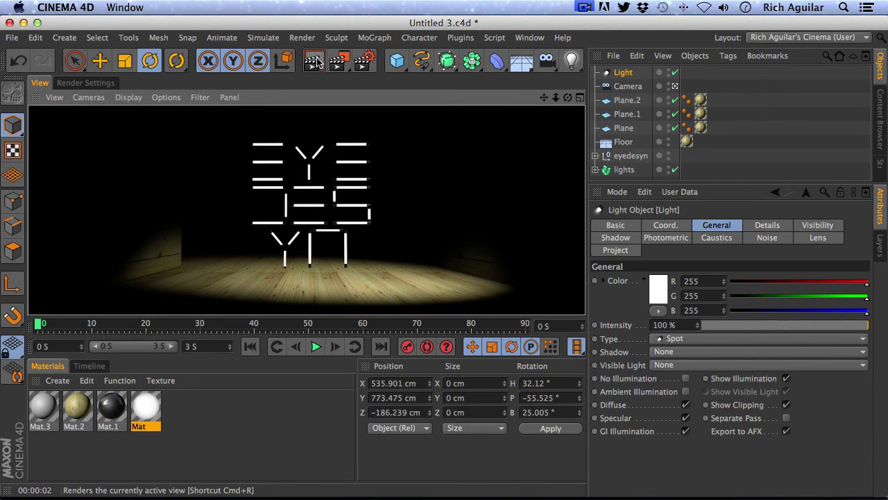
Step: Select both side wall planes, Plane and Plane.1
left_click(634, 129)
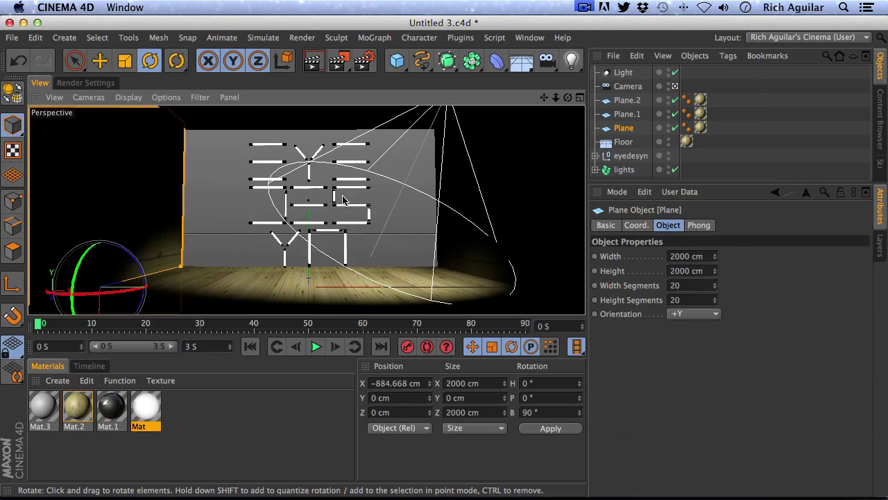
left_click_drag(645, 116, 634, 118)
left_click(623, 128, "shift")
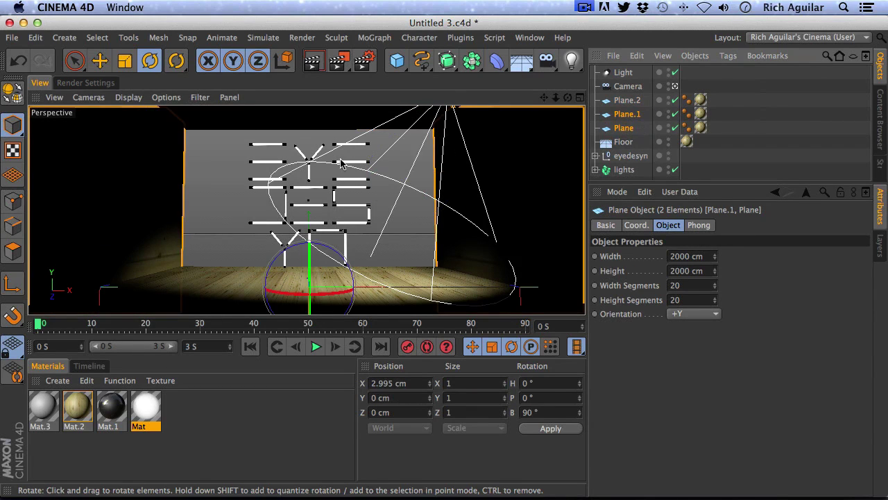
left_click(125, 61)
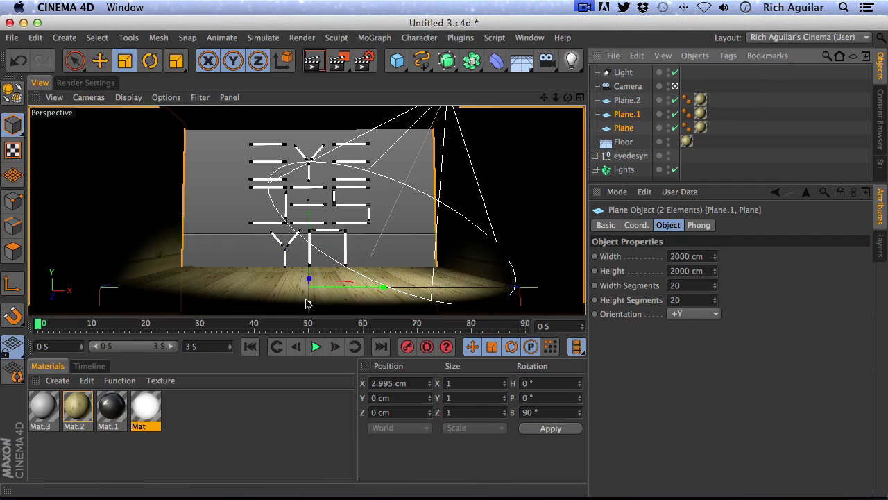
mouse_move(307, 274)
left_mouse_down()
mouse_move(317, 238)
mouse_move(321, 265)
mouse_move(309, 275)
left_mouse_up()
key("super+z")
Step: Set the width of both side wall planes to 1959 cm and the height to 4000 cm, and render the view
left_click_drag(715, 258, 716, 231)
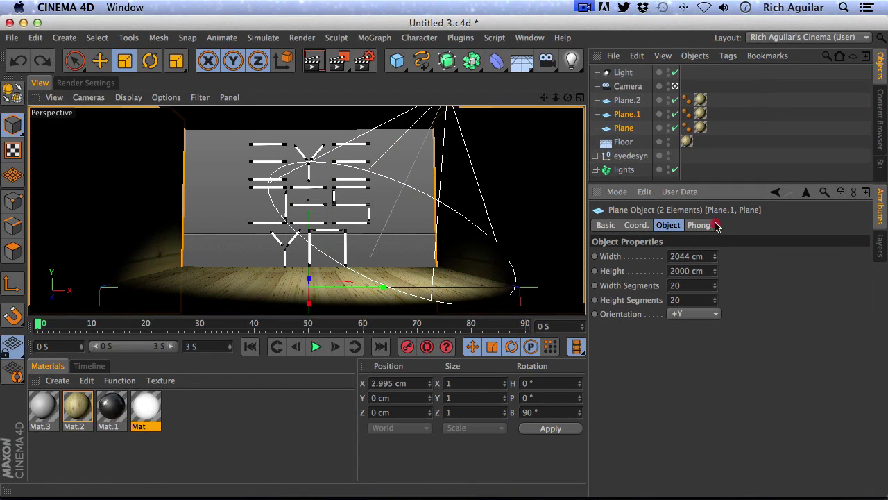
left_click_drag(715, 273, 720, 173)
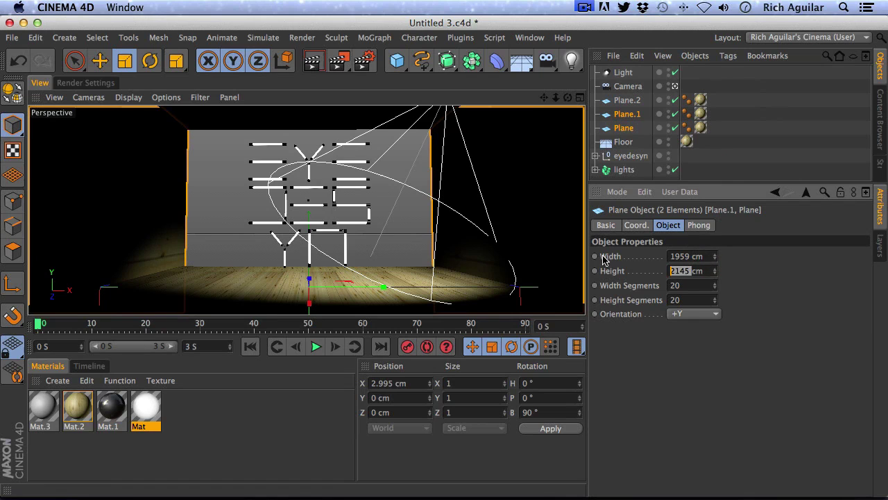
key("Return")
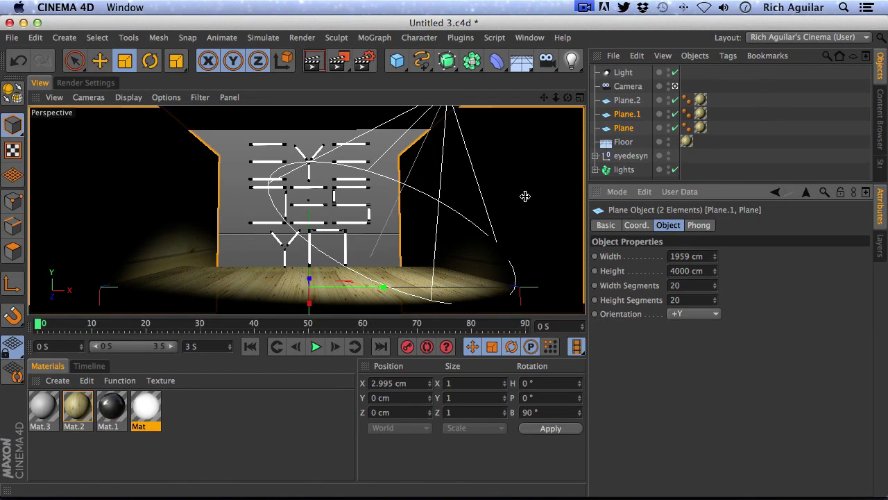
left_click(312, 63)
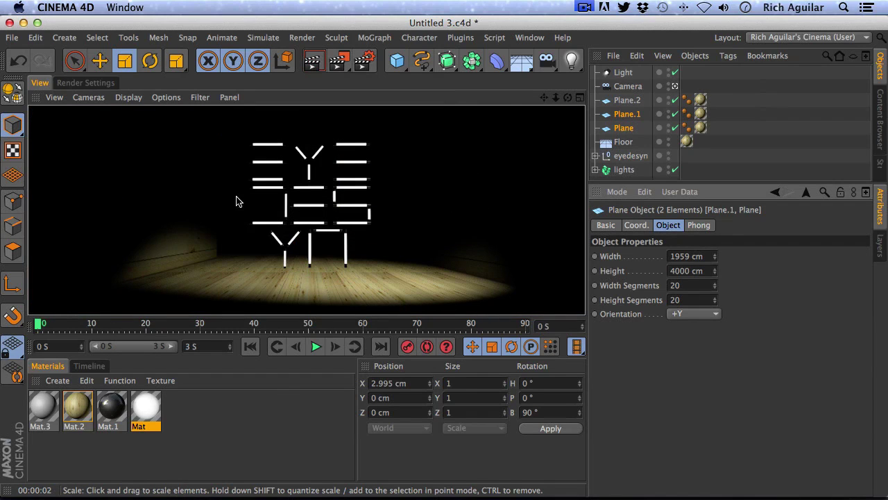
Step: Rotate the spotlight to about H 57°, P −65°, B 47° so it lights more of the floor
left_click(503, 138)
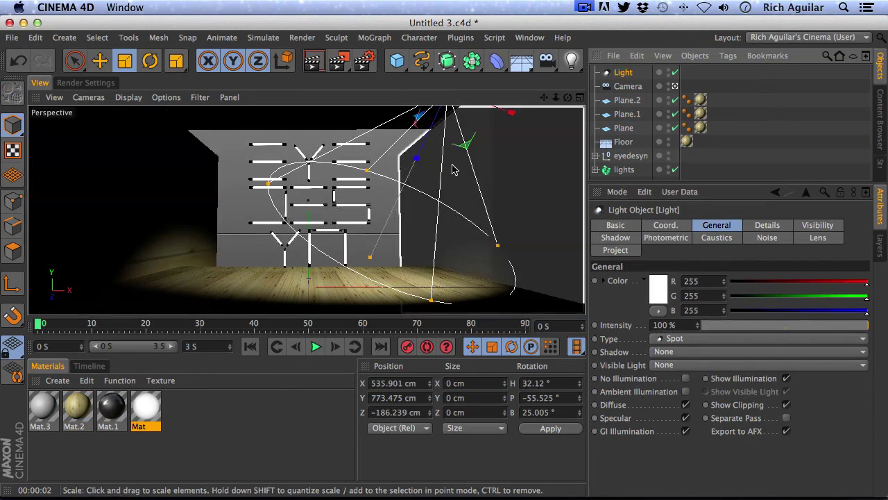
left_click(149, 60)
mouse_move(444, 124)
left_mouse_down()
mouse_move(451, 119)
mouse_move(437, 126)
mouse_move(459, 134)
mouse_move(450, 119)
left_mouse_up()
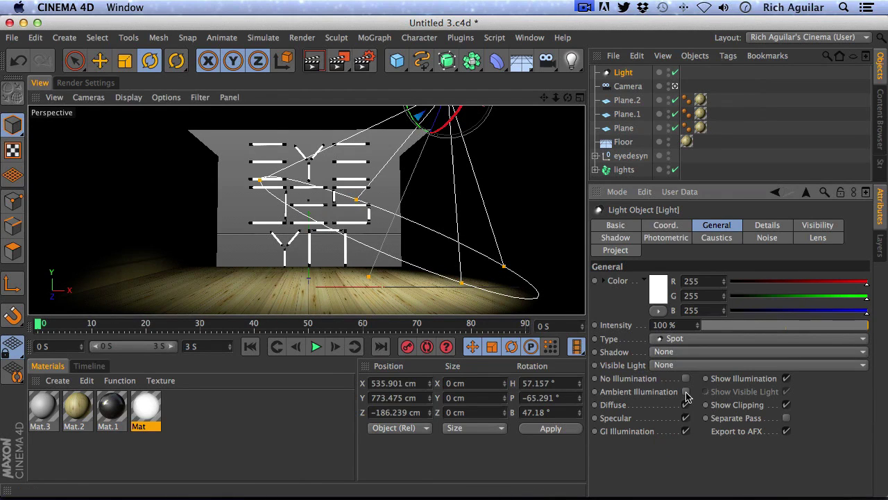
Step: Set the spotlight's shadow to Shadow Maps (Soft) and its visible light to Volumetric
left_click(691, 352)
left_click(694, 378)
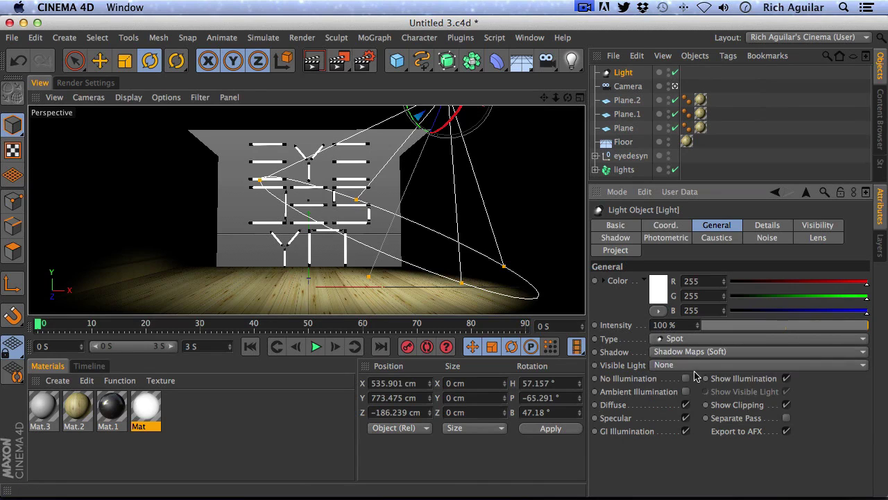
left_click(696, 365)
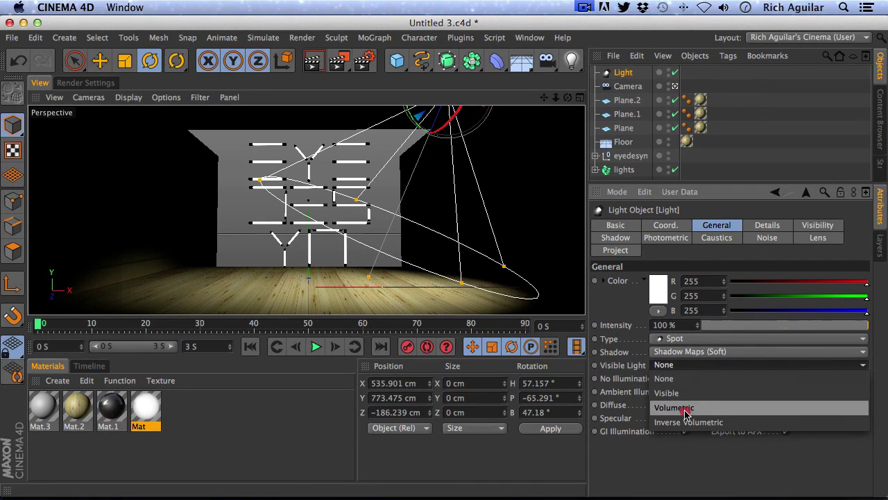
left_click(686, 409)
Step: Give the spotlight Visibility noise with 158% contrast, −18% brightness and 39% velocity, and render the view
left_click(777, 238)
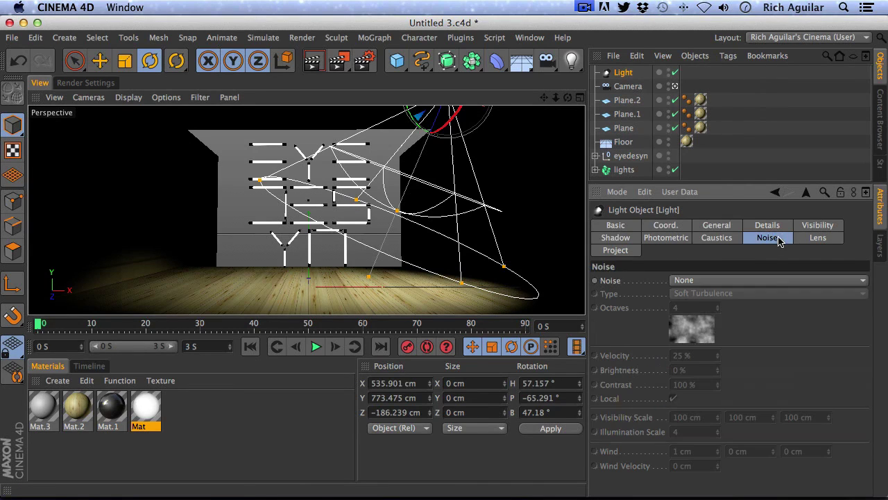
left_click(697, 280)
left_click(698, 322)
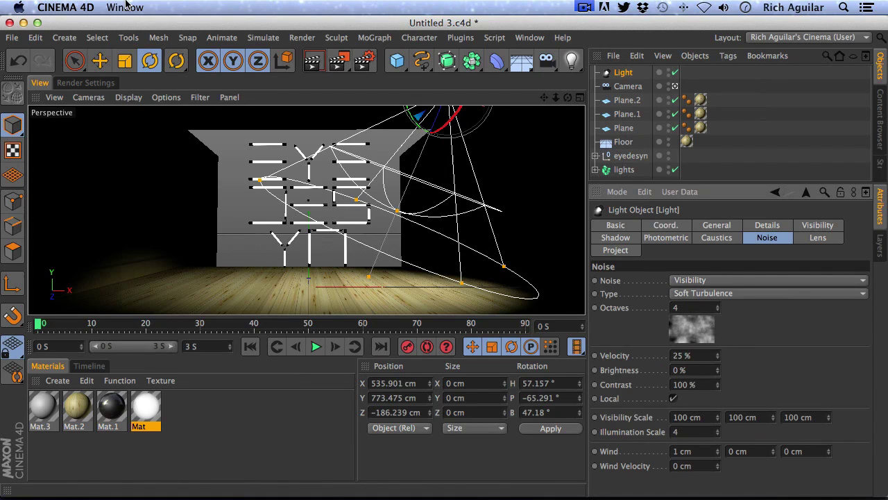
left_click_drag(718, 387, 727, 347)
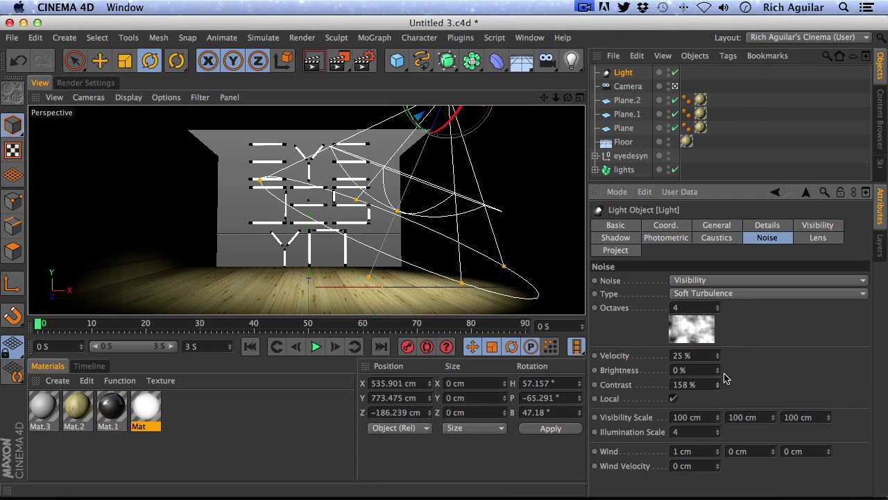
left_click_drag(718, 379, 719, 386)
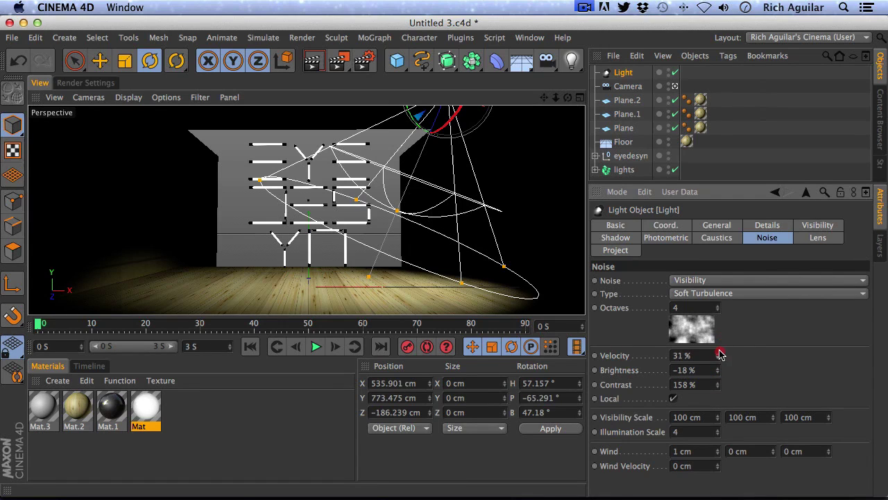
left_click(314, 60)
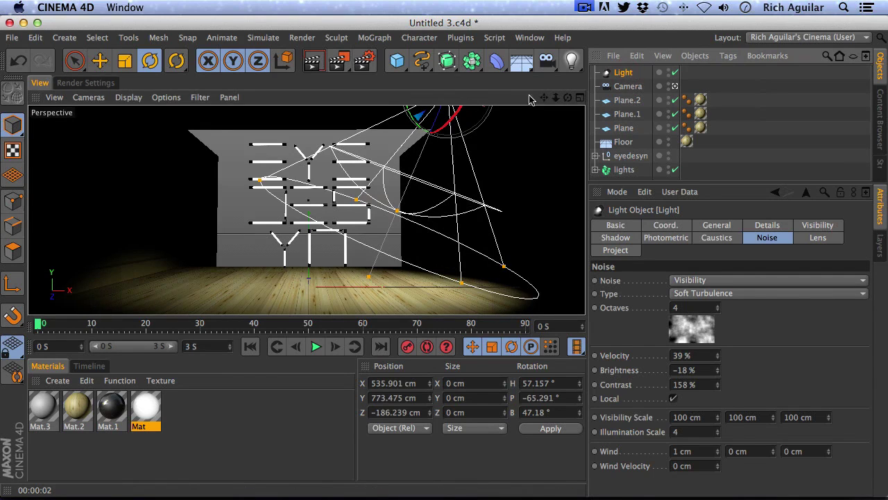
Step: Move the spotlight to about X 669 cm, Y 736 cm, Z −376 cm
left_click(100, 61)
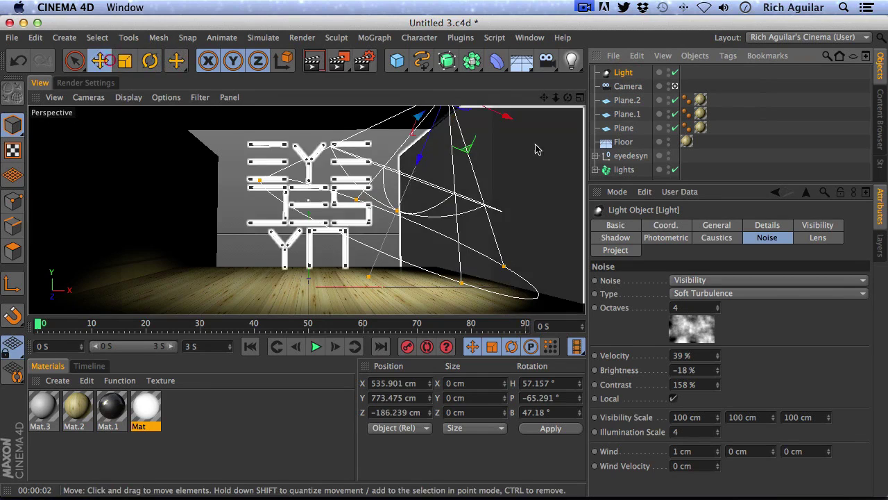
left_click_drag(486, 142, 528, 125)
left_click_drag(443, 114, 468, 118)
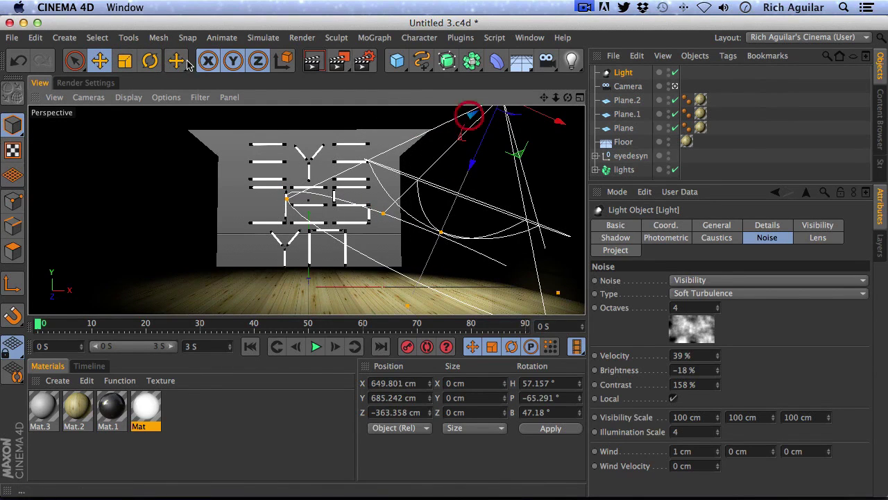
left_click_drag(471, 161, 481, 143)
Step: Rotate the spotlight to about H 51°, P −47°, B 45°, checking its aim with a test render
left_click(150, 60)
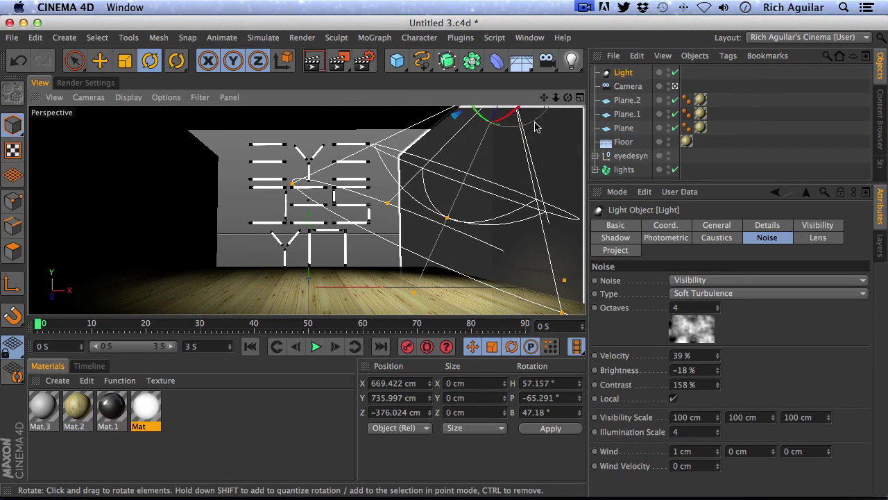
left_click_drag(530, 126, 508, 112)
left_click_drag(276, 139, 319, 172)
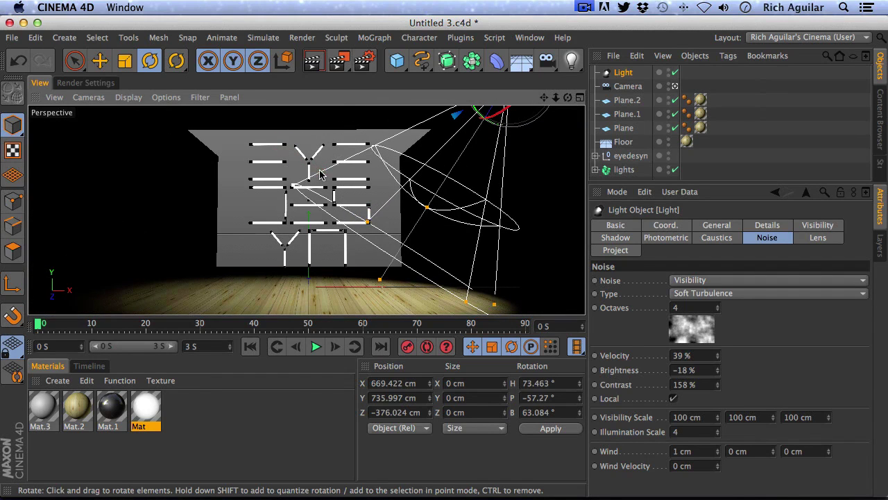
left_click(313, 61)
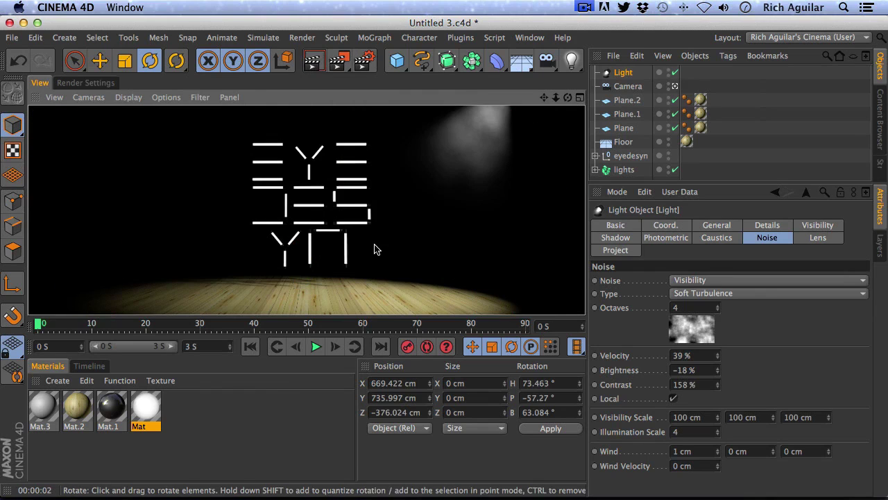
left_click(606, 72)
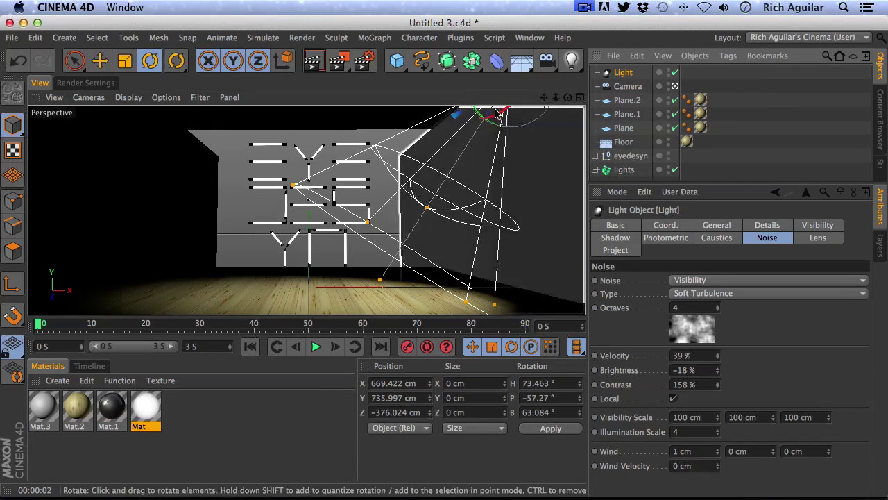
left_click_drag(494, 111, 487, 122)
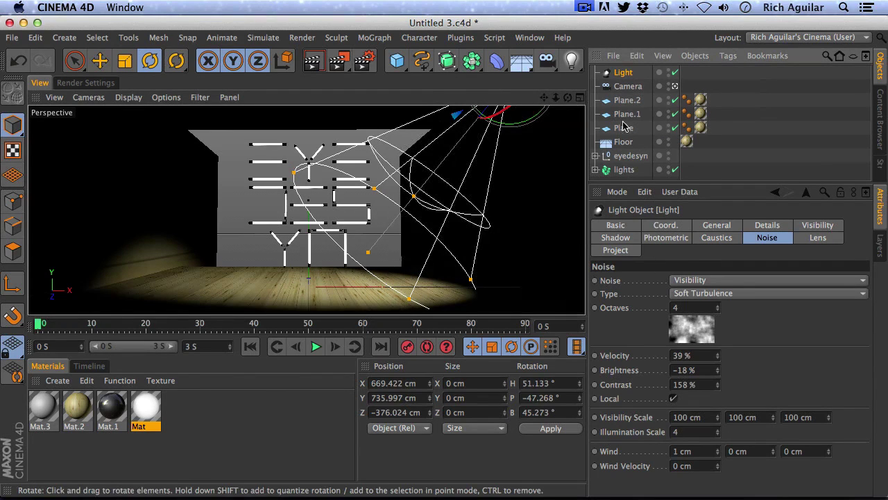
Step: Add a Random effector to the lights fracture object
left_click(628, 170)
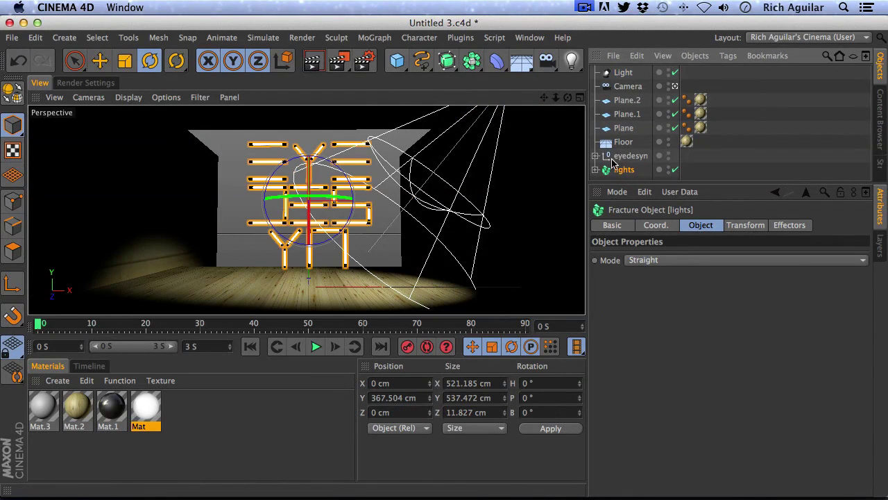
left_click(373, 37)
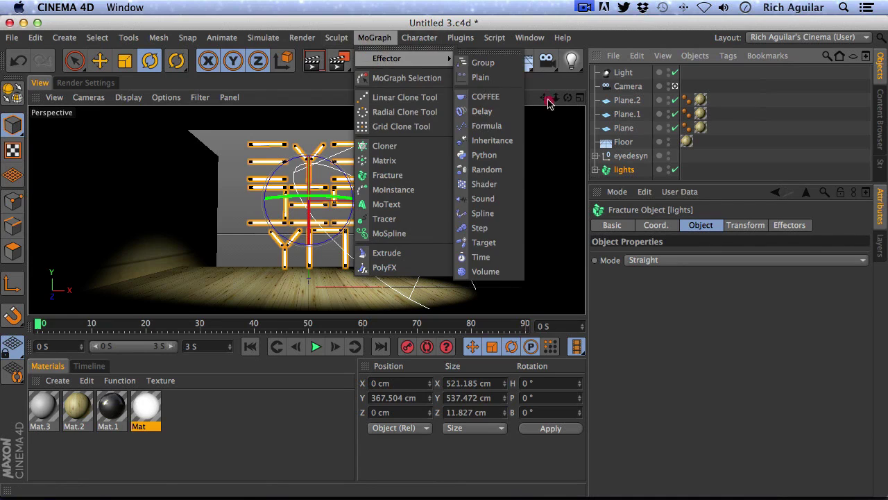
left_click(624, 172)
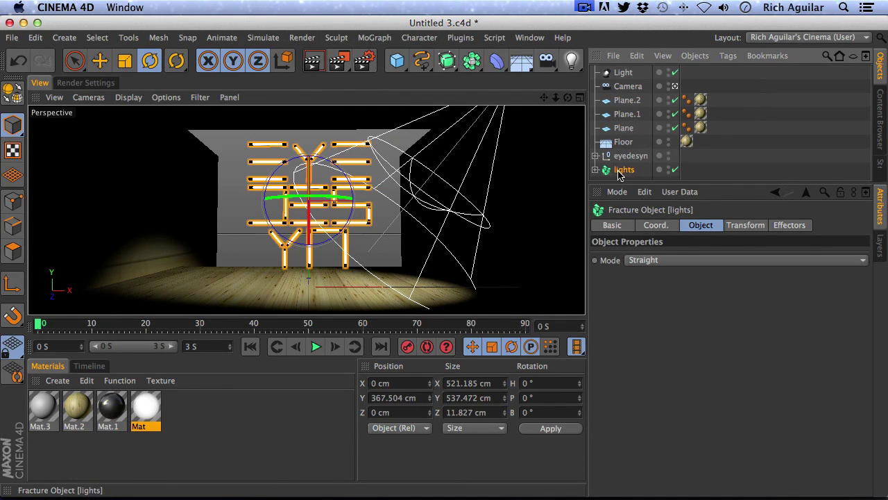
left_click_drag(686, 182, 686, 302)
left_click(373, 37)
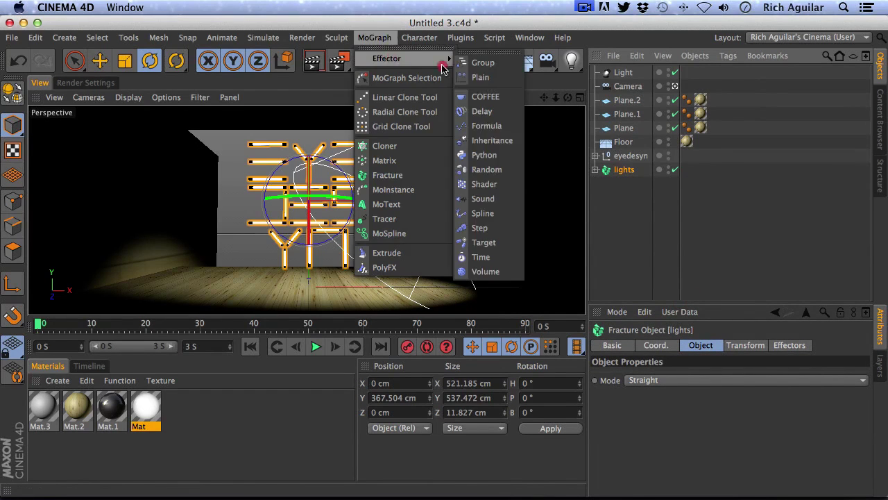
mouse_move(416, 58)
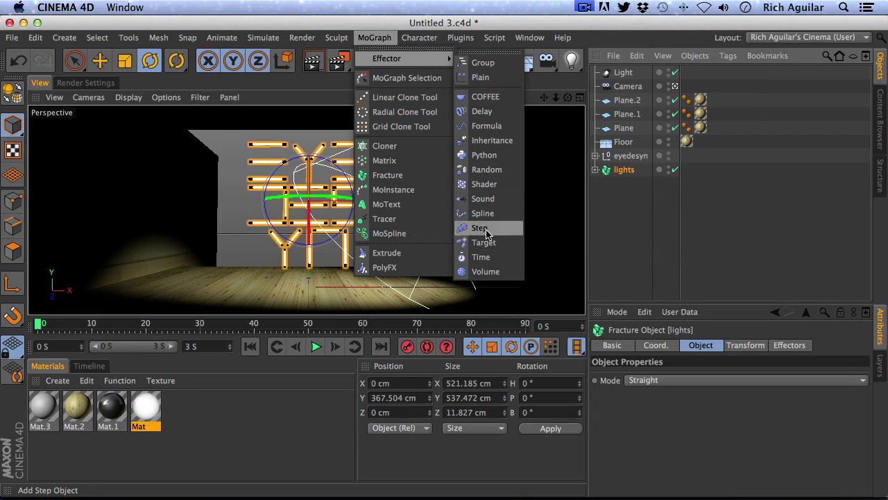
left_click(494, 169)
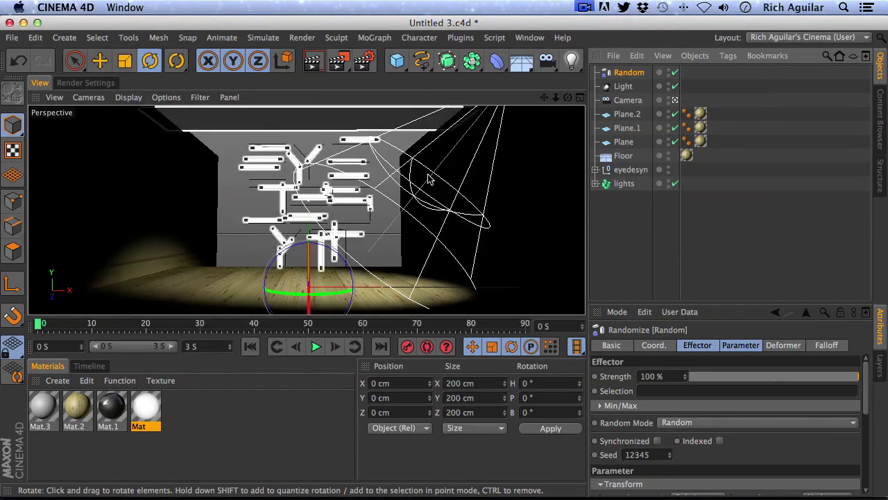
Step: Set the Random effector's position offsets to X 182 cm, Y 530 cm and Z 302 cm
left_click(740, 347)
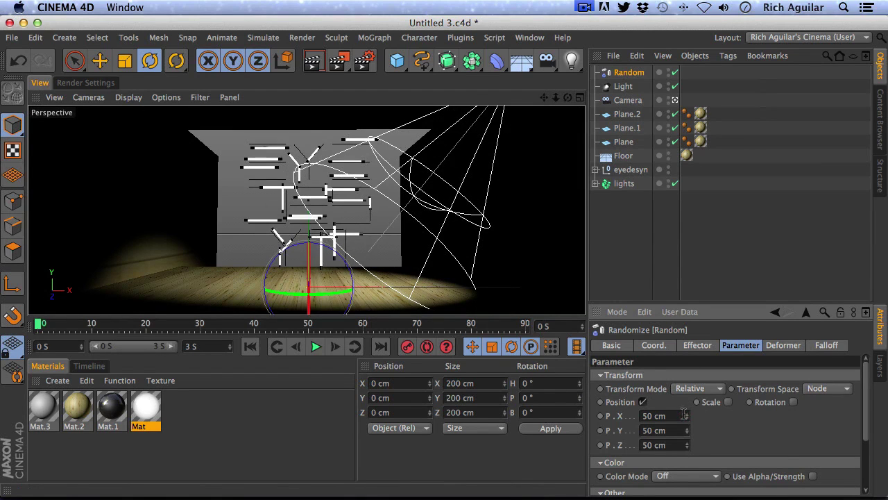
left_click_drag(689, 417, 682, 343)
mouse_move(686, 431)
left_mouse_down()
mouse_move(666, 284)
mouse_move(677, 395)
left_mouse_up()
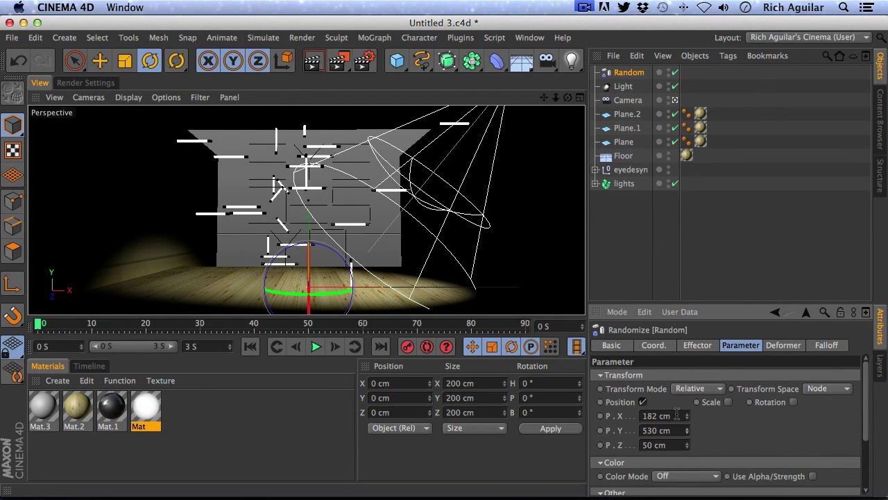
left_click_drag(689, 445, 675, 269)
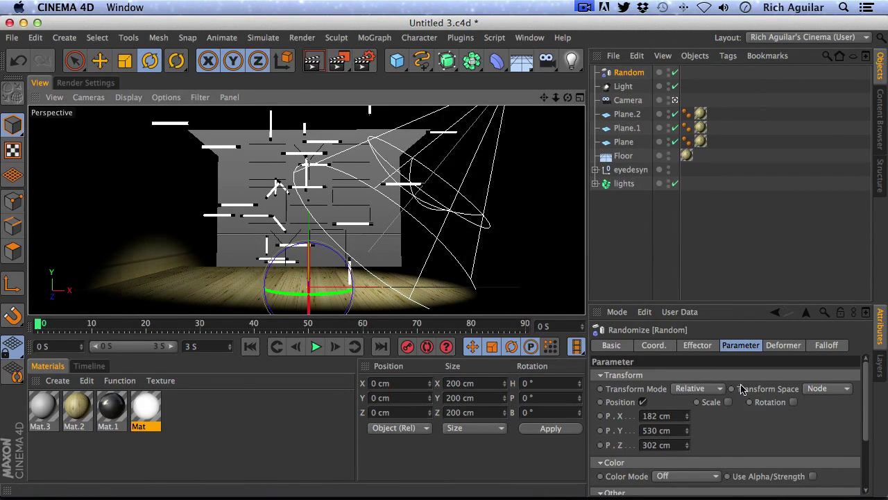
Step: Switch the Random effector's random mode to Noise
mouse_move(865, 392)
left_mouse_down()
mouse_move(866, 466)
mouse_move(882, 386)
left_mouse_up()
left_click(784, 346)
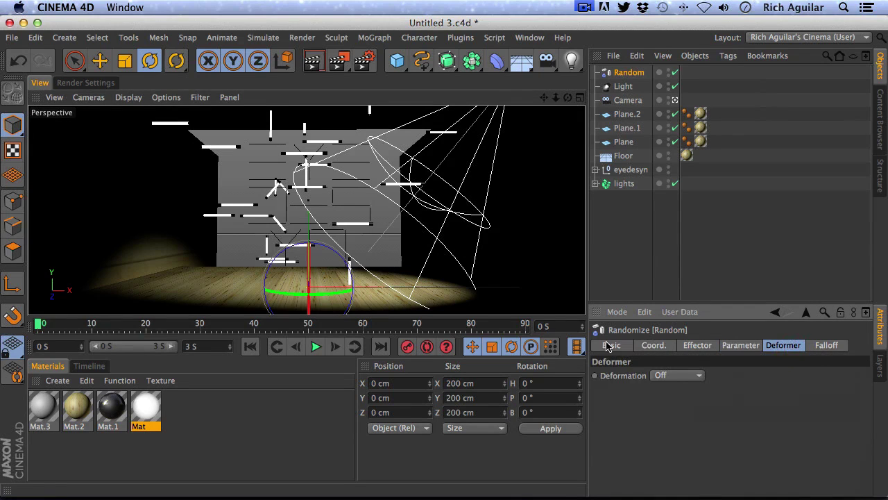
left_click(699, 346)
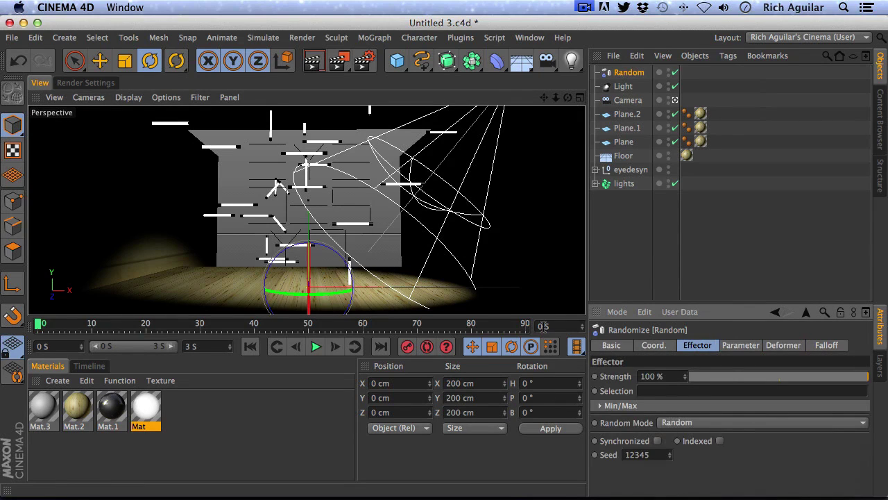
left_click(707, 422)
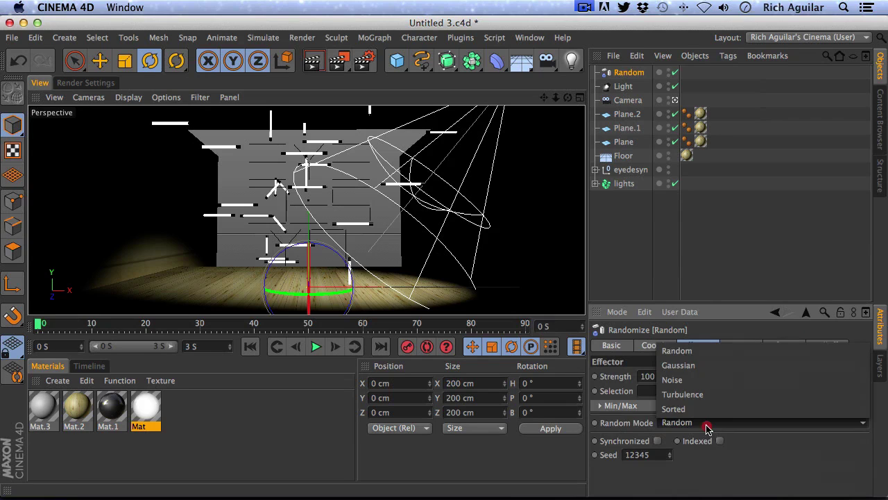
left_click(702, 381)
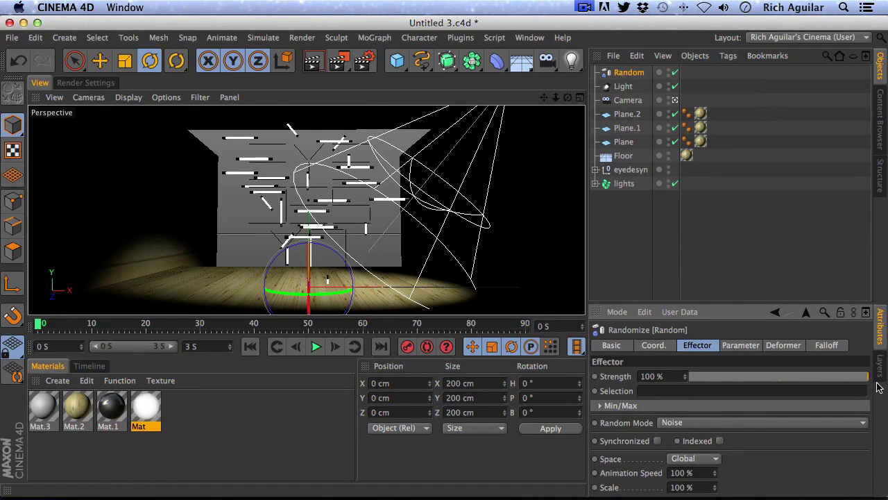
Step: Set the Random effector's noise animation speed to 2 % and scale to 10 %, checking the motion in playback
left_click_drag(754, 302, 755, 205)
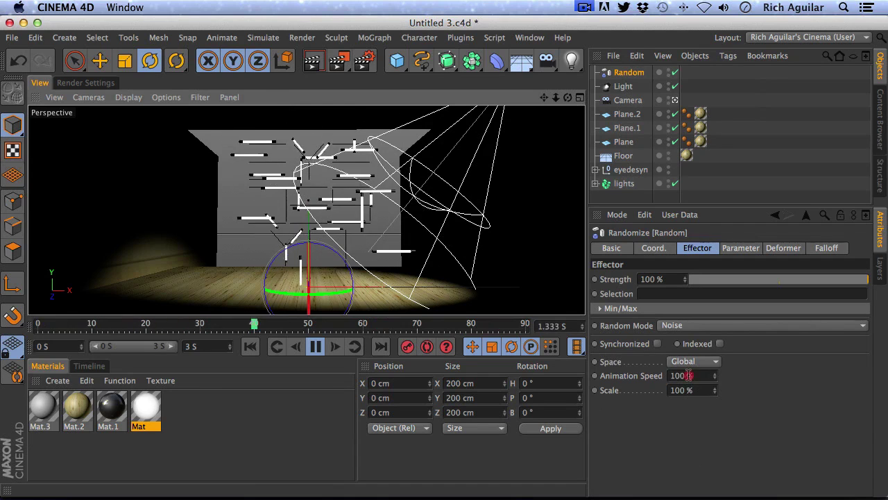
double_click(689, 375)
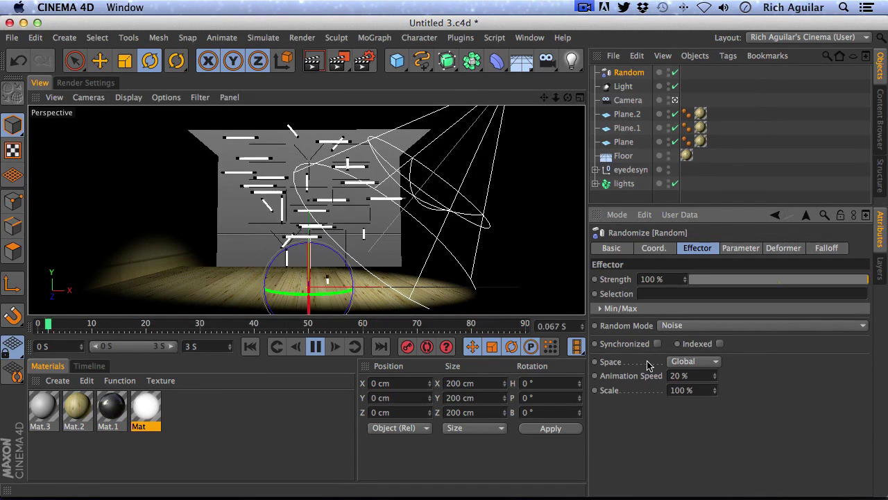
left_click(315, 346)
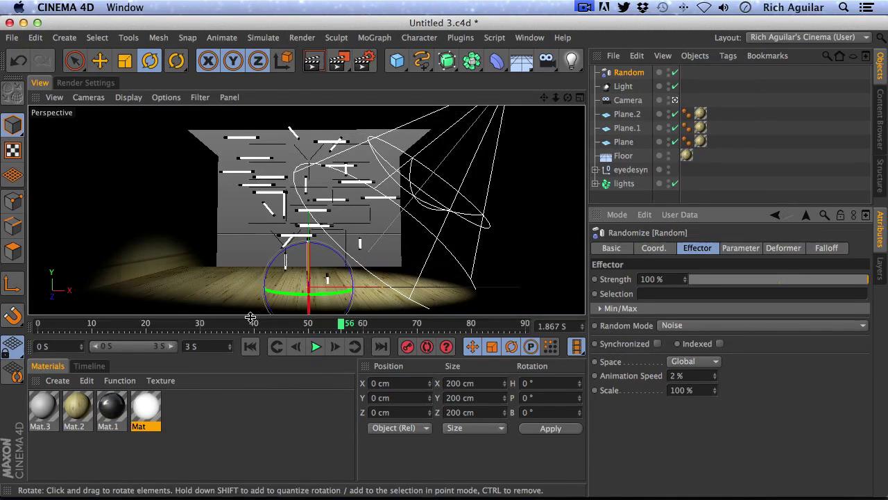
left_click(316, 347)
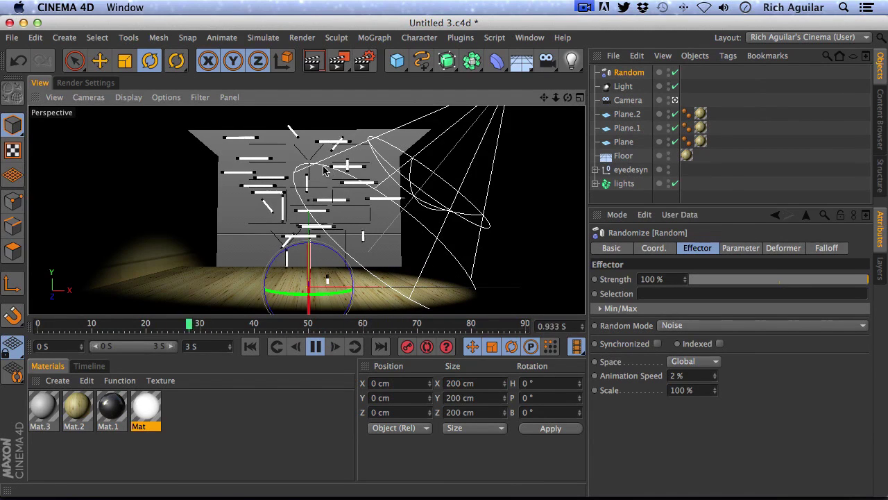
left_click(697, 390)
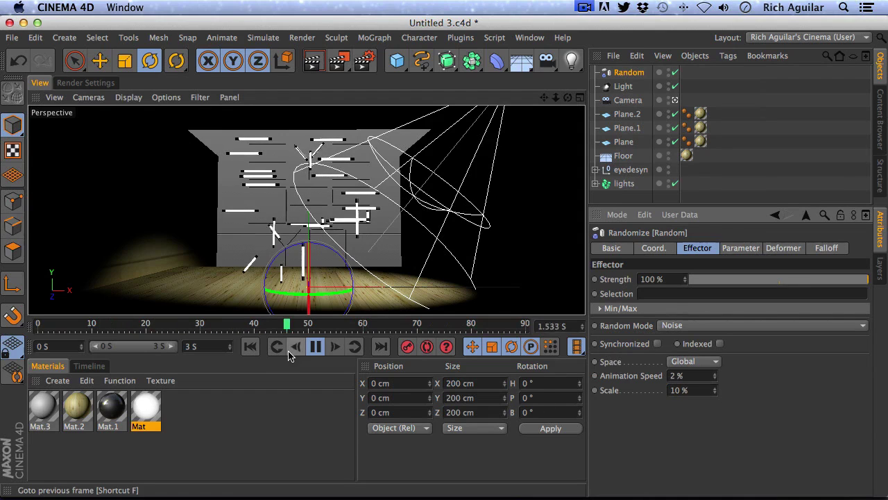
Step: Extend the animation length and its preview range to 9 seconds
left_click(204, 347)
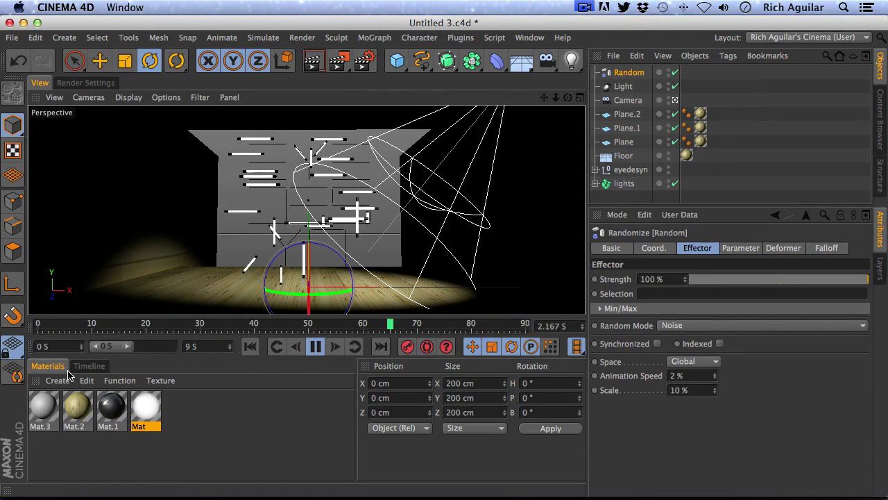
left_click_drag(126, 347, 200, 361)
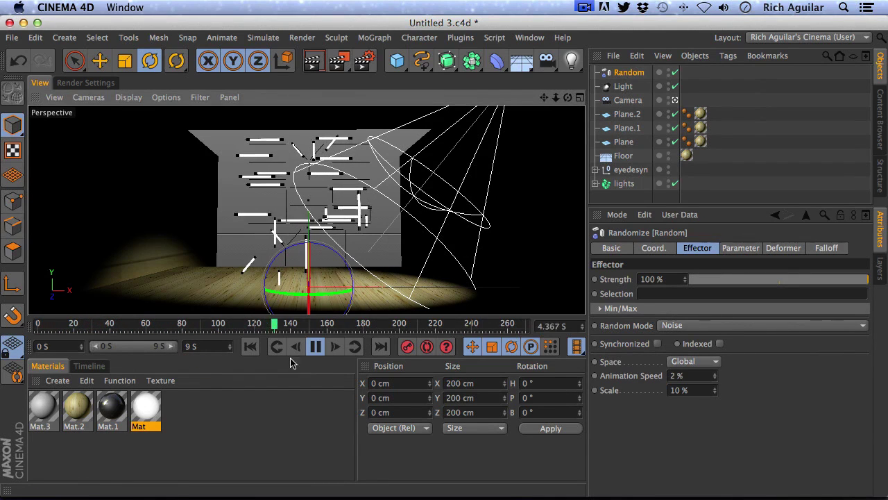
Step: Switch to QuickTime Player, replay the tumbling tubes in eyedesyn_Logo reveal.mp4 as reference, and return to Cinema 4D
key("super+Tab")
key("super+Tab")
key("super+Tab")
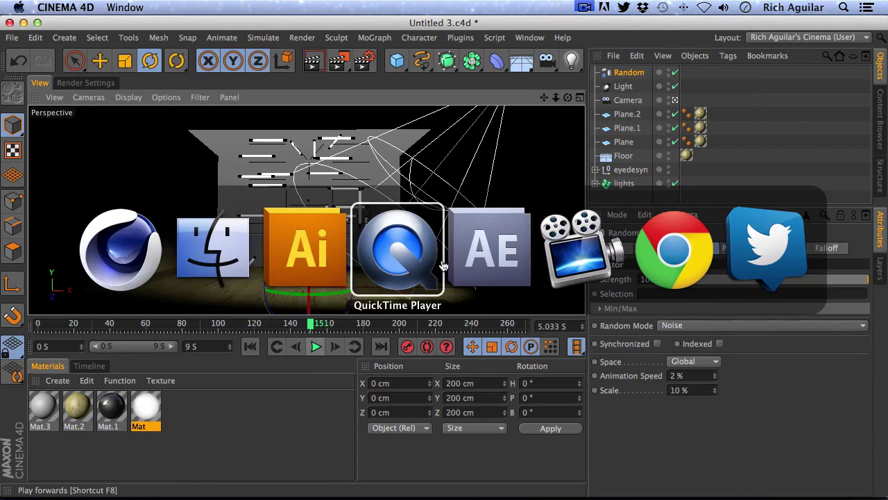
left_click_drag(425, 425, 446, 433)
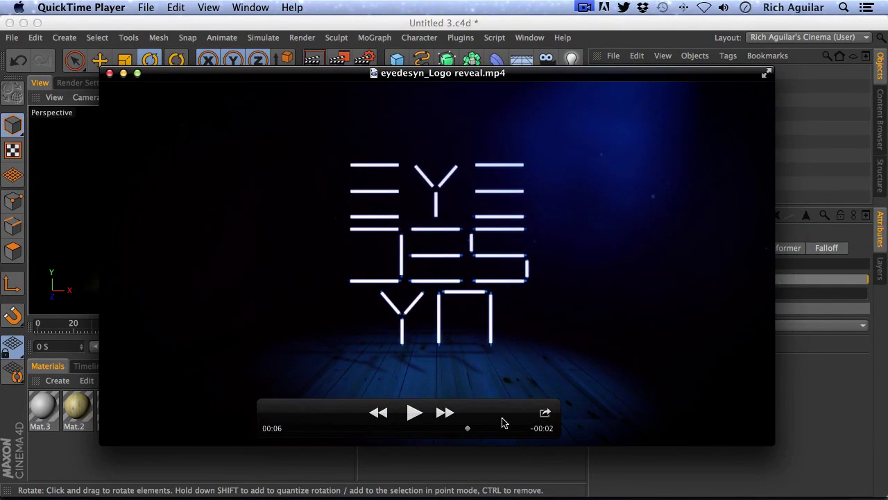
left_click_drag(371, 427, 320, 426)
key("space")
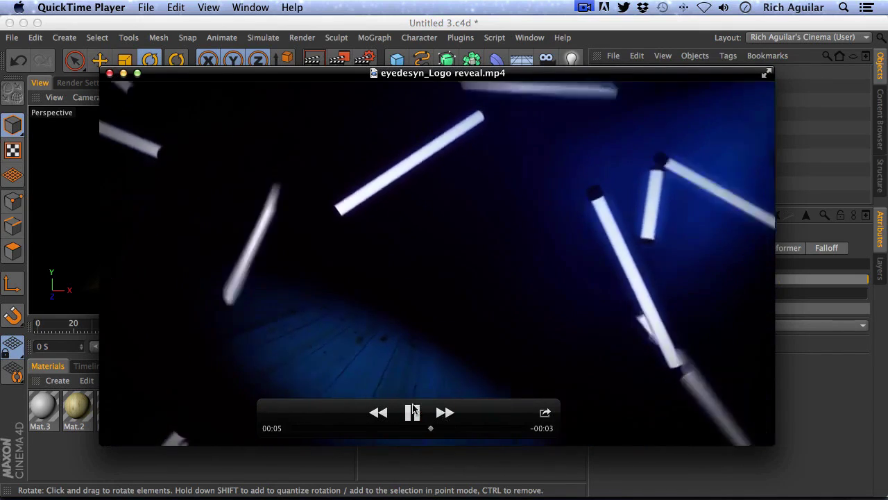
left_click(412, 412)
key("super+Tab")
key("super+Tab")
key("super+Tab")
key("super+shift+Tab")
key("super+shift+Tab")
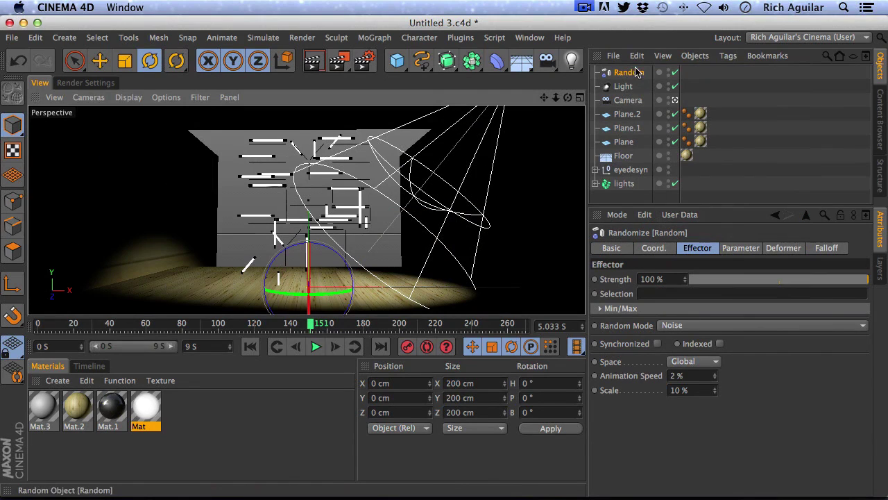
Step: Enable rotation on the Random effector with R.P at 227° and R.B at 780°
left_click(741, 248)
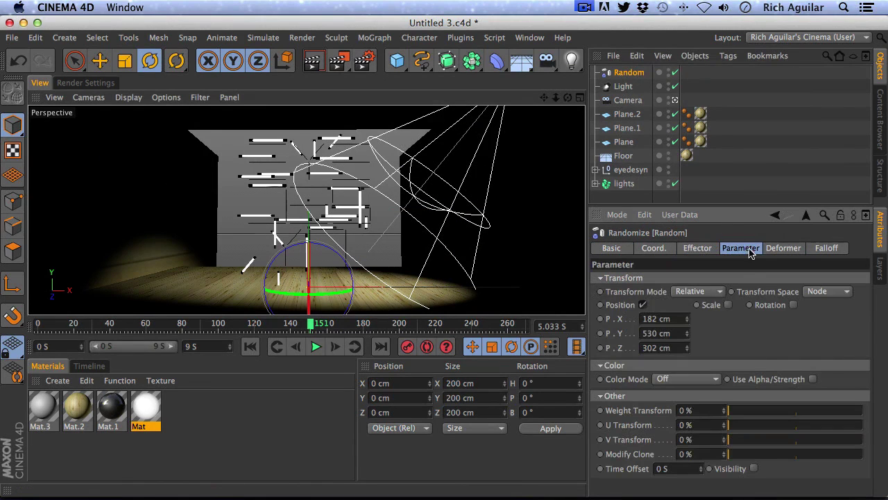
left_click(792, 305)
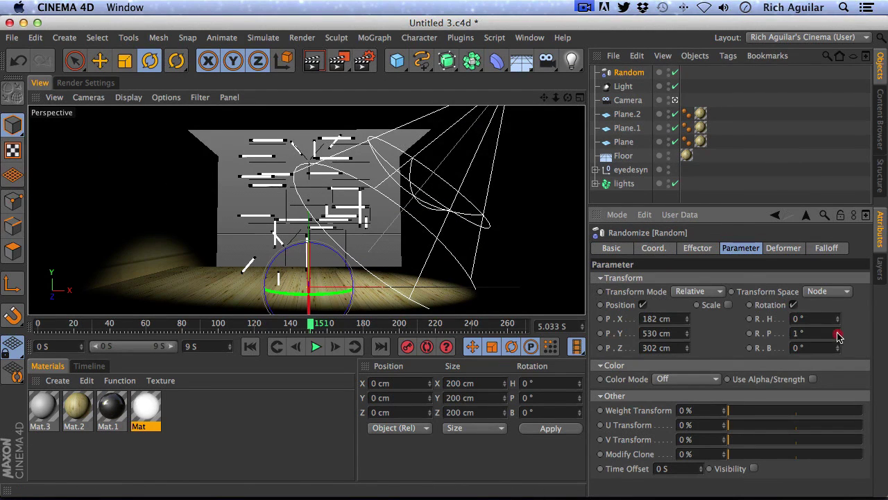
left_click_drag(837, 333, 842, 296)
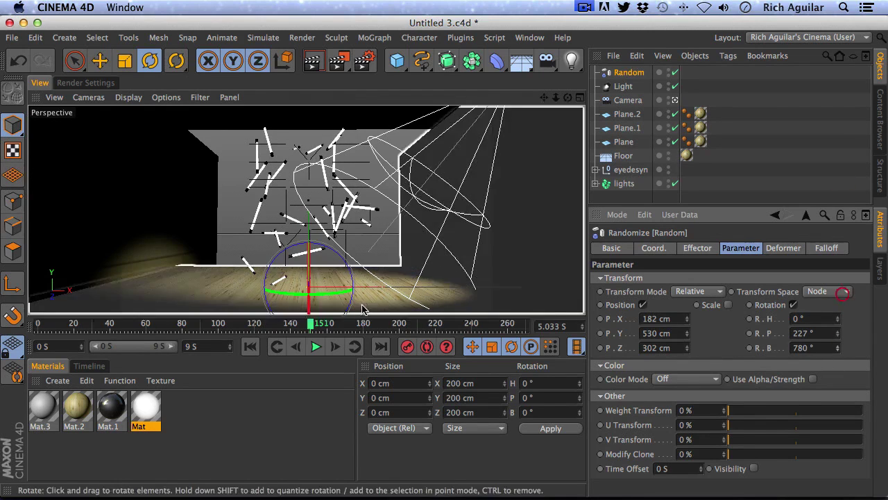
Step: Set the Random effector's position offsets to X 992 cm and Y 390 cm, and place it directly above the lights object in the hierarchy
left_click_drag(684, 337, 683, 267)
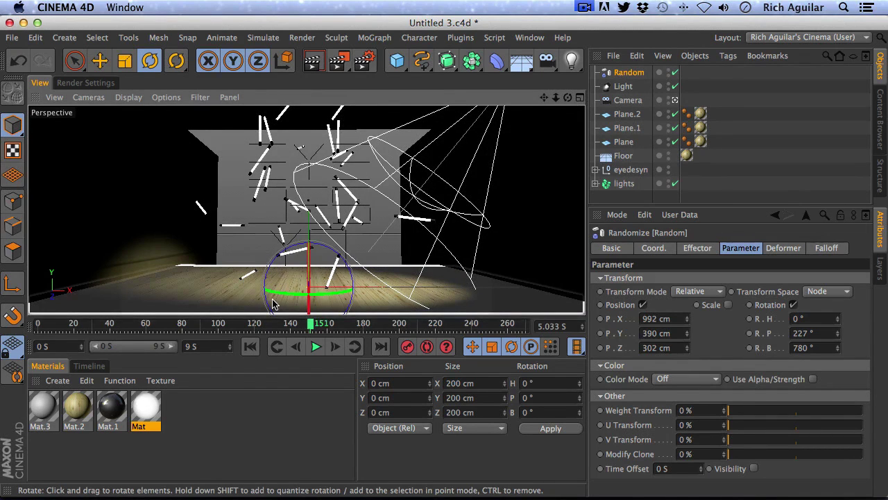
left_click_drag(632, 73, 622, 177)
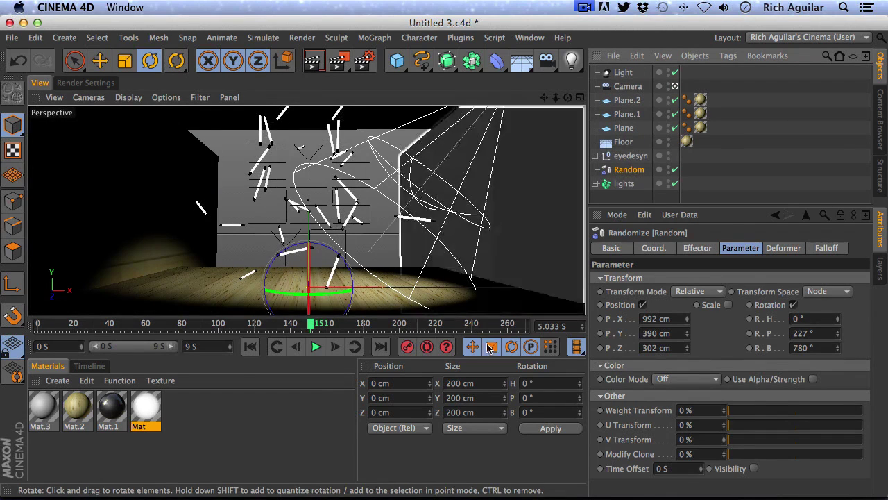
Step: Test the Random effector's falloff weight by sweeping it down to 0 % and back up to 100 %
left_click(829, 249)
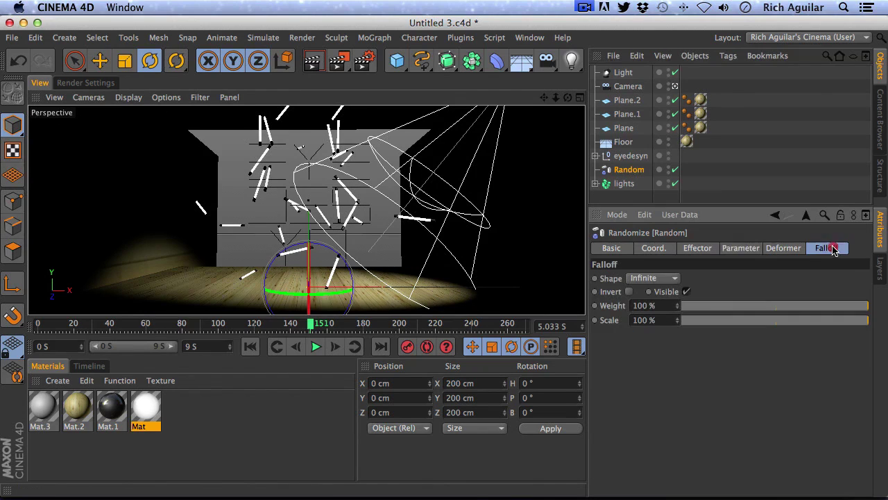
left_click_drag(772, 306, 667, 329)
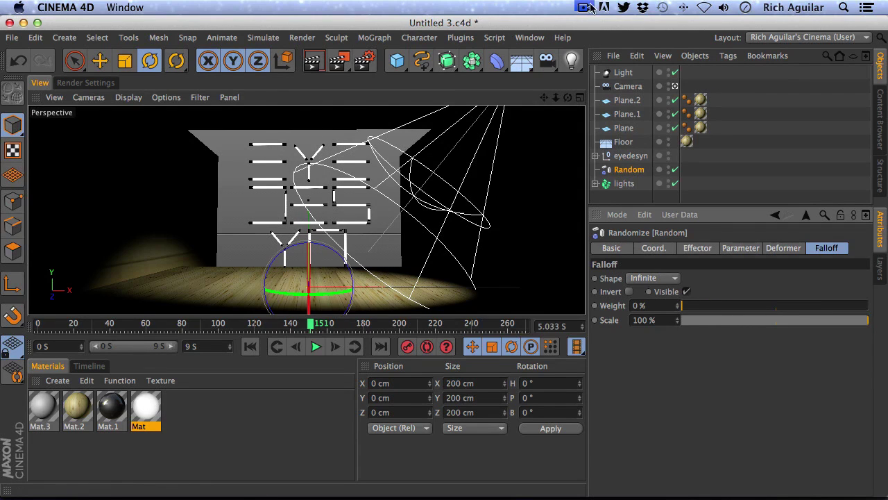
left_click_drag(736, 305, 871, 305)
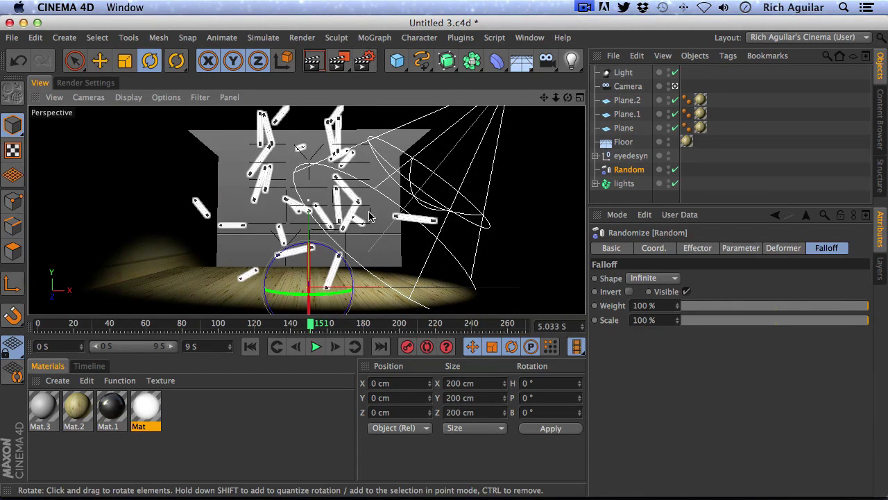
Step: Change the Random effector's falloff shape to Linear and rotate the effector to a heading of 90°
left_click(643, 278)
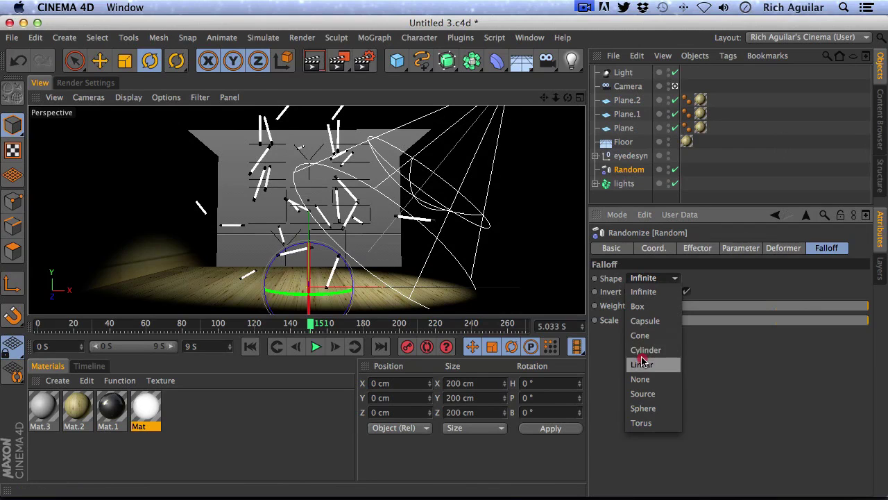
left_click(642, 365)
left_click(150, 61)
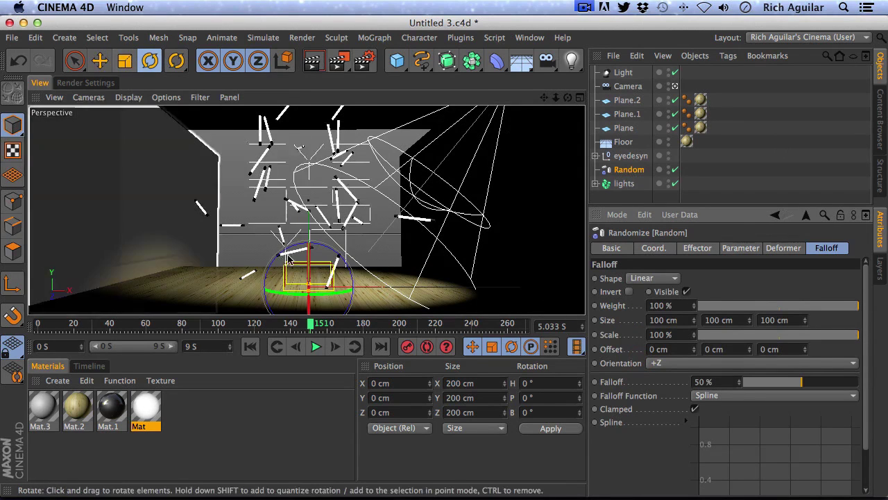
left_click_drag(347, 288, 479, 216)
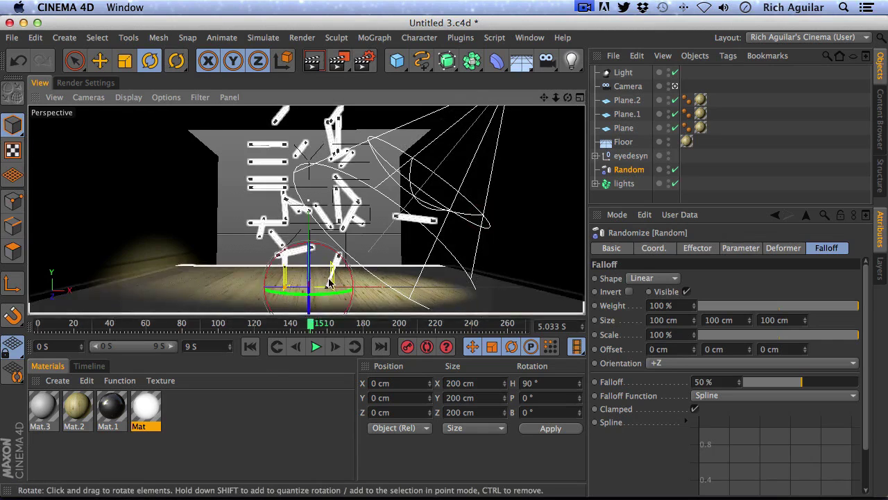
Step: Widen the linear falloff to about 301 cm in Z and move the Random effector to about X 679 cm, Y 341 cm
left_click(97, 64)
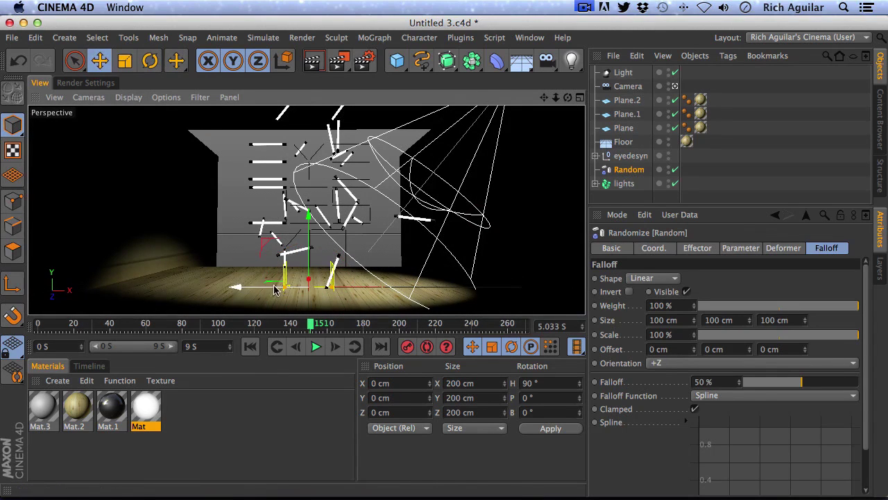
left_click_drag(283, 291, 238, 289)
left_click_drag(310, 218, 310, 138)
left_click_drag(277, 223, 271, 173)
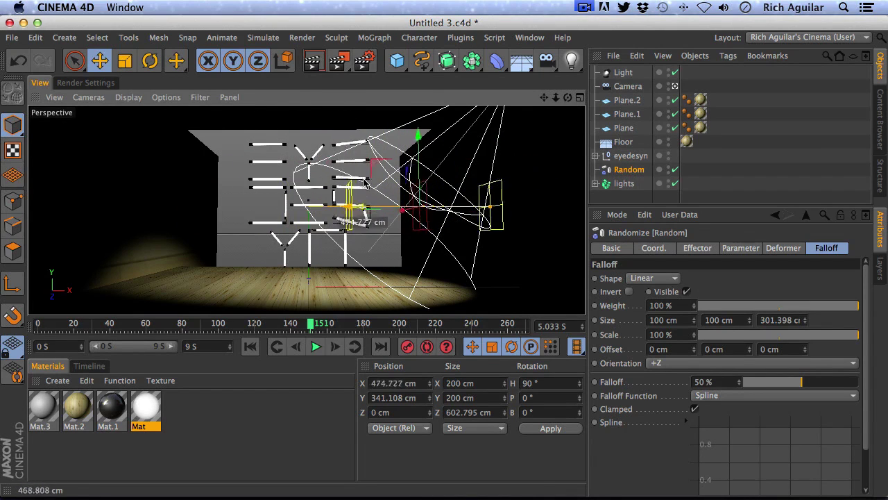
left_click_drag(425, 156, 429, 156)
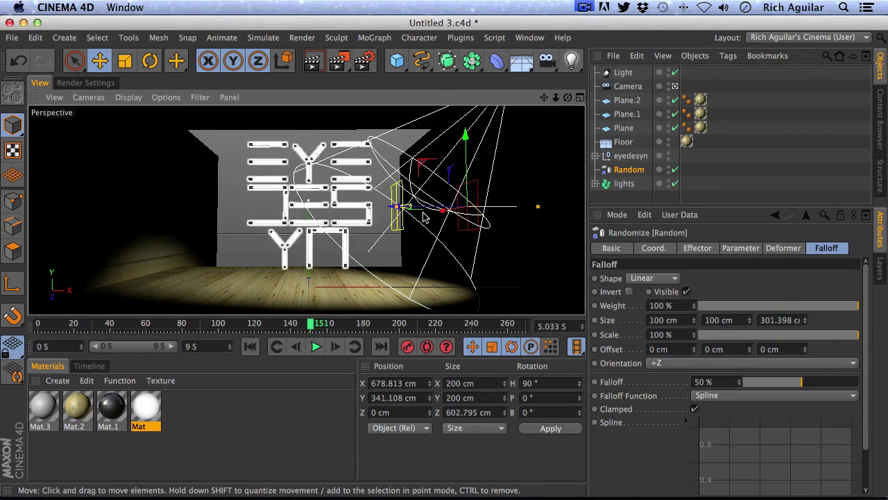
Step: Leave the scene camera's view and move the Random effector along X to about 999 cm
left_click(673, 86)
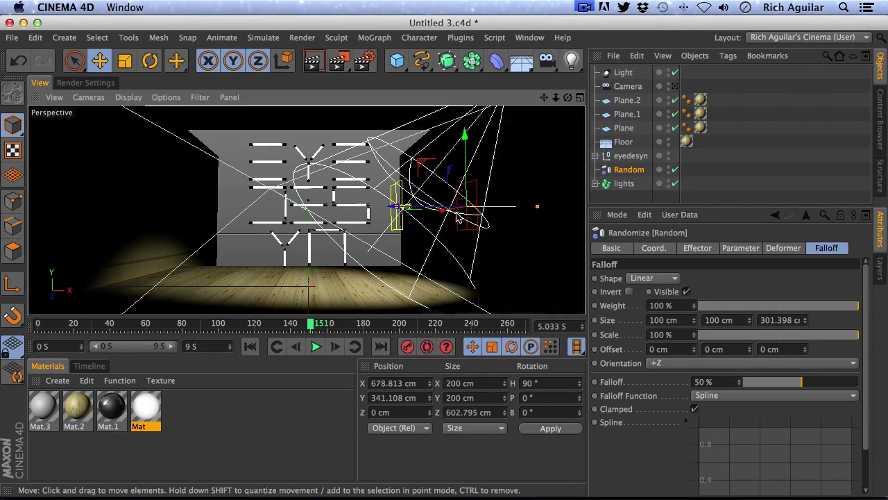
left_click_drag(396, 212, 449, 206)
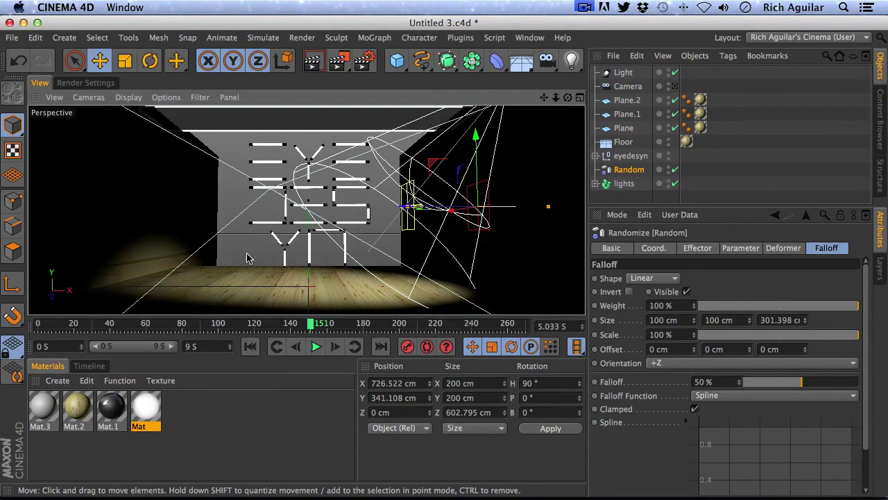
left_click_drag(417, 212, 501, 208)
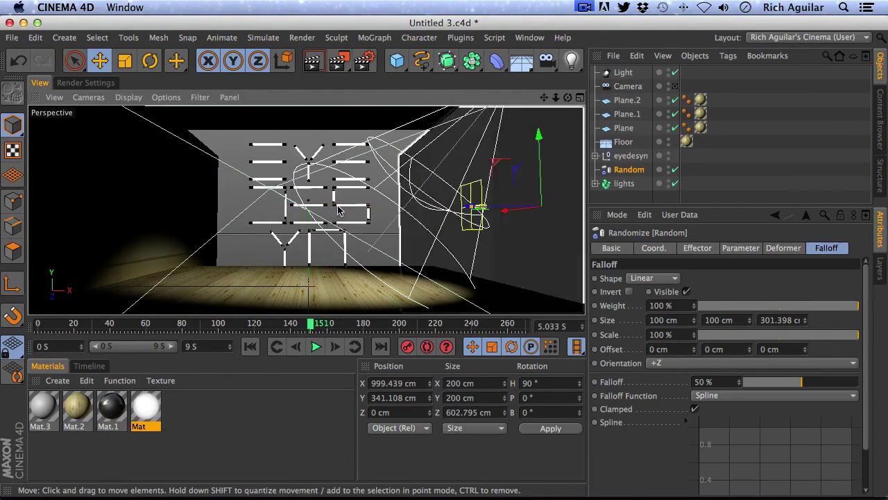
Step: Invert the linear falloff, sweep the Random effector across the lettering to about X −631 cm and back past its far side, and deselect it
left_click(628, 291)
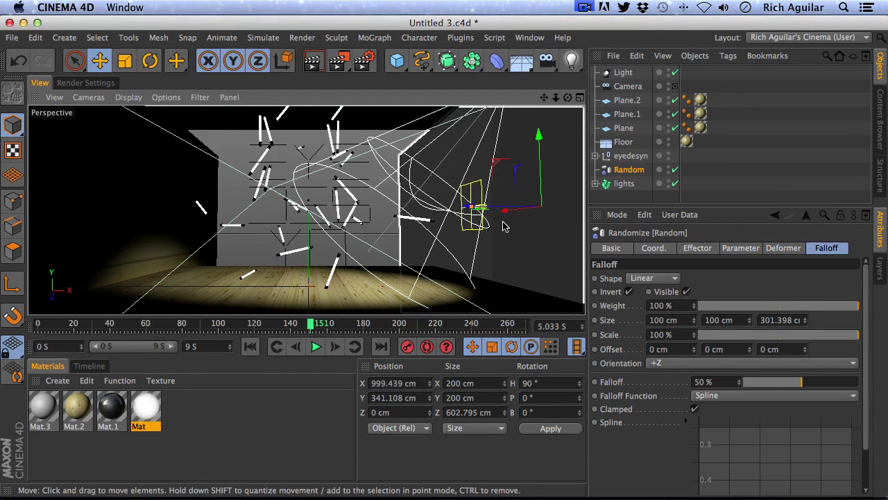
left_click_drag(510, 211, 154, 189)
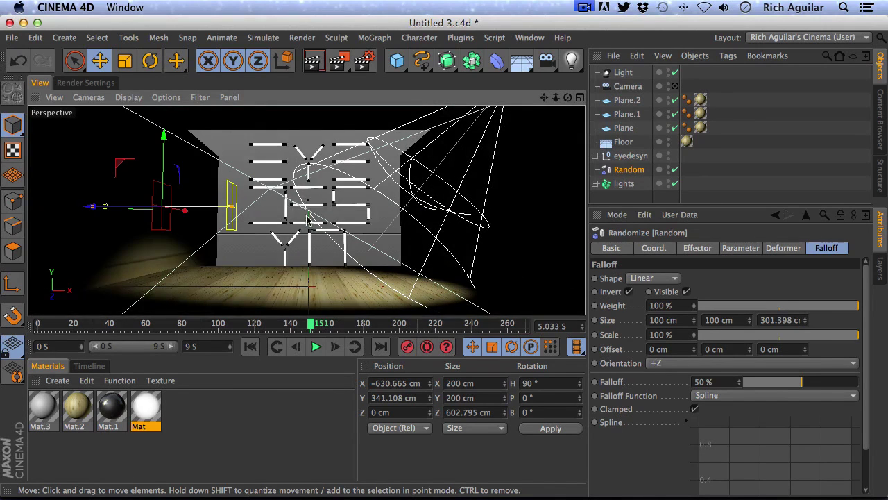
left_click_drag(132, 206, 463, 212)
left_click(548, 278)
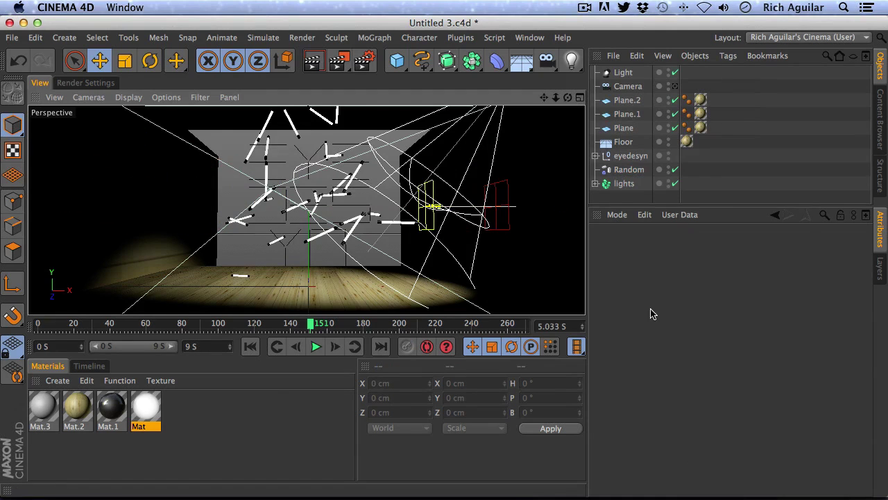
Step: Move the Random effector closer to the lettering along X, and add a Plain effector to the lights Fracture object, placed directly above Random
left_click(622, 170)
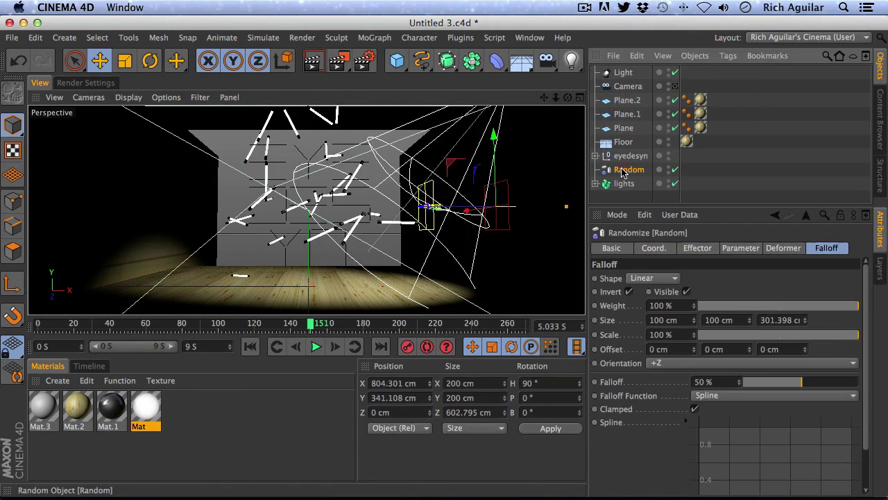
left_click_drag(207, 191, 380, 192)
left_click(625, 184)
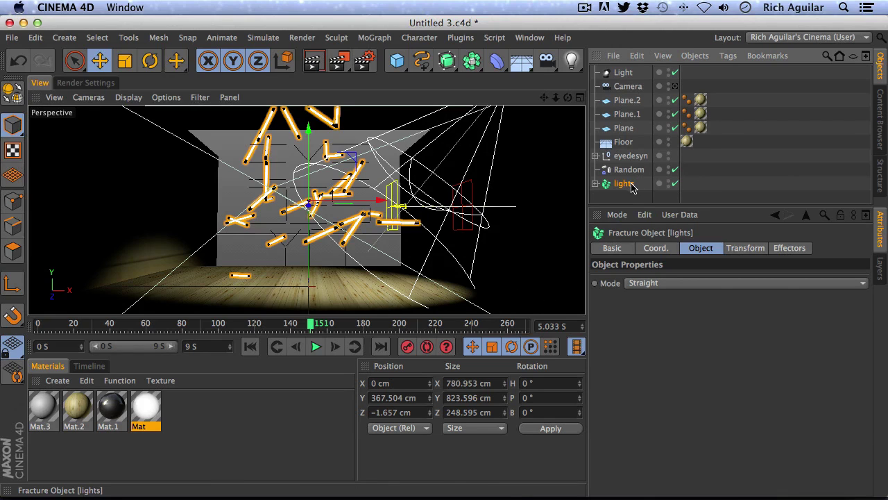
left_click(375, 37)
mouse_move(416, 58)
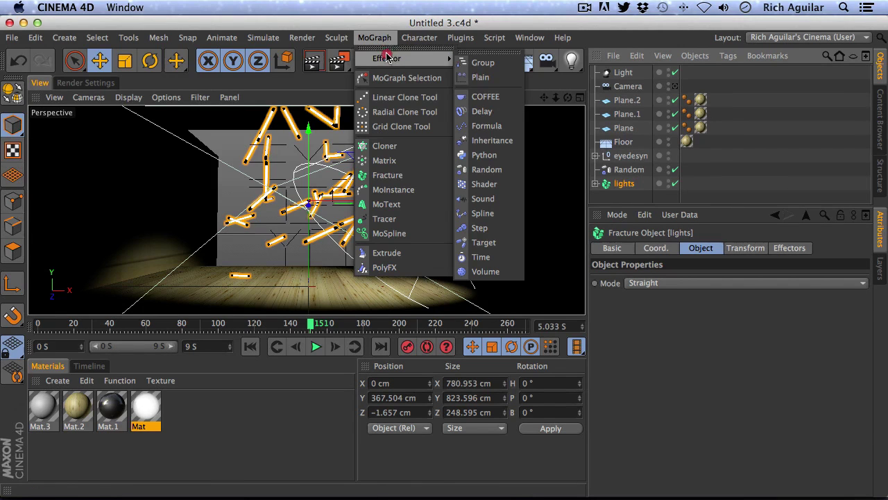
left_click(483, 77)
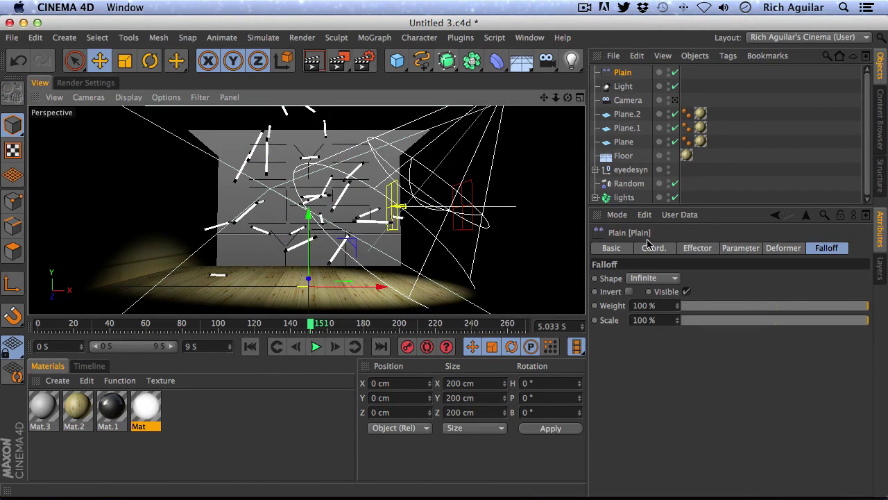
left_click_drag(619, 79, 624, 179)
Step: Switch to QuickTime Player, review how the tubes assemble in eyedesyn_Logo reveal.mp4, and return to CINEMA 4D
key("super+Tab")
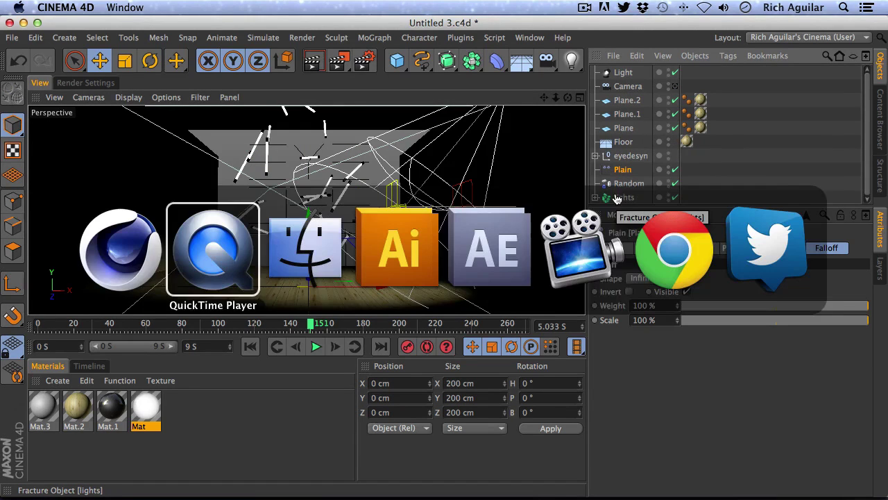
left_click(210, 246)
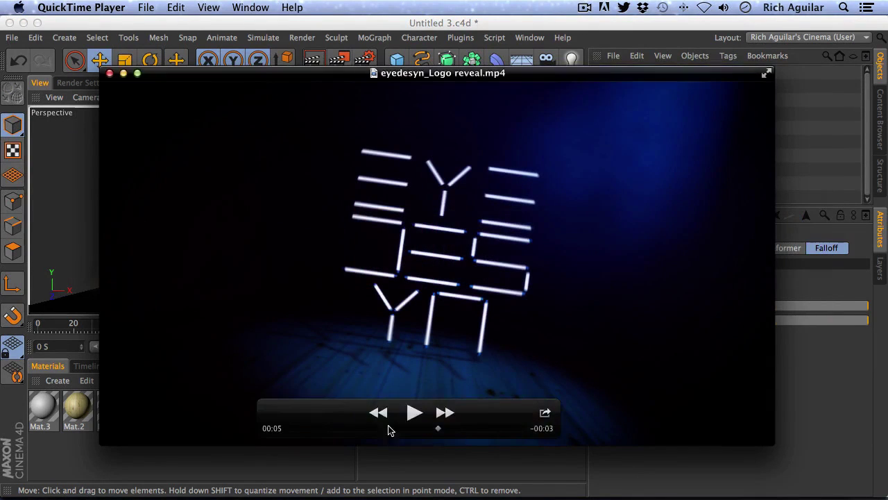
left_click_drag(436, 426, 533, 439)
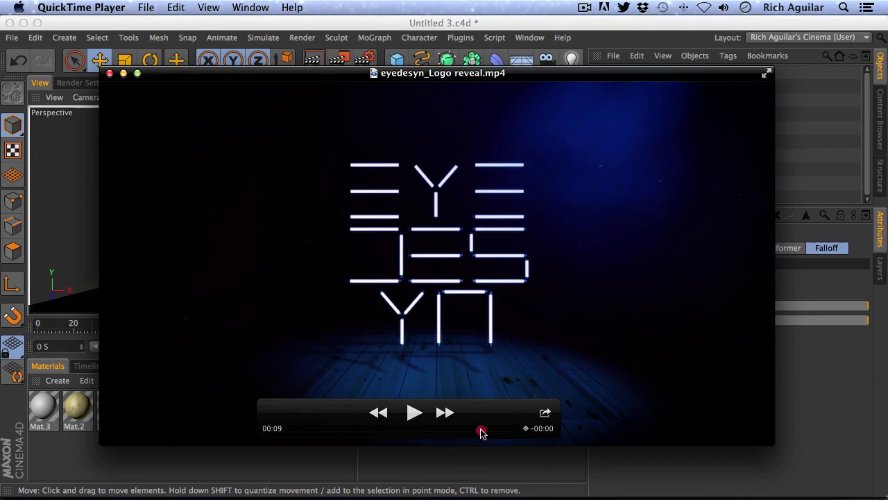
left_click_drag(419, 430, 407, 430)
left_click(414, 412)
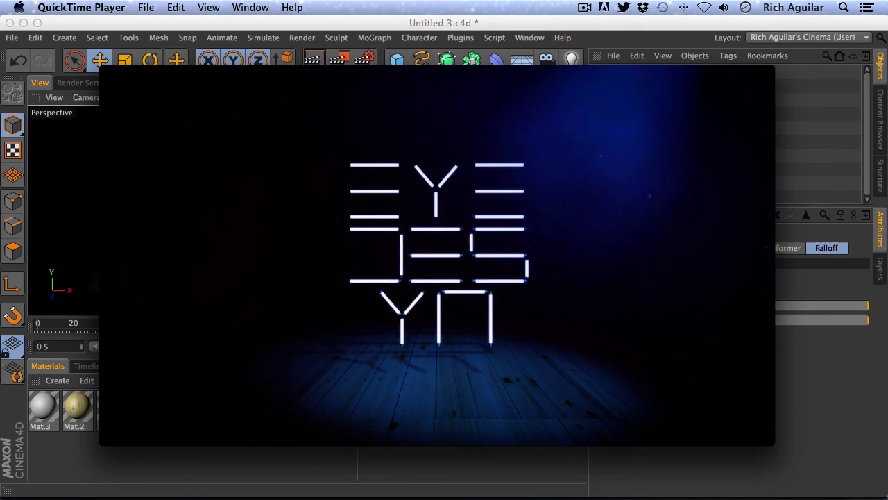
key("super+Tab")
key("super+shift+Tab")
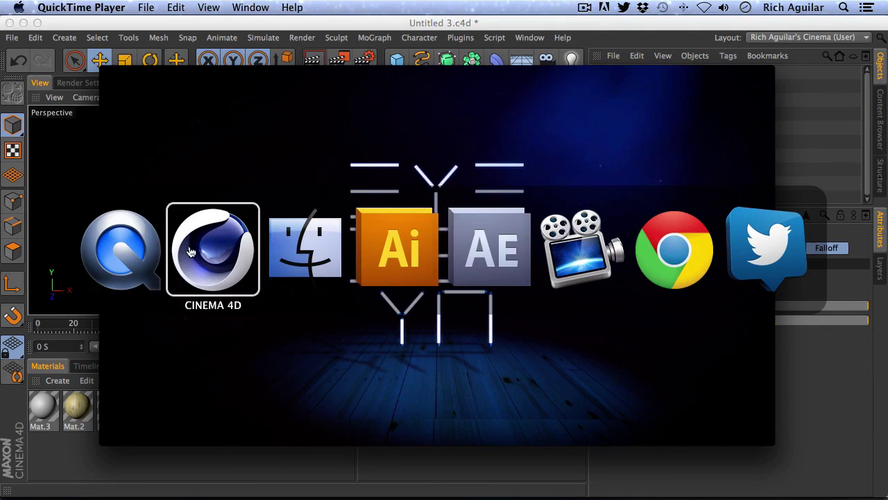
left_click(245, 258)
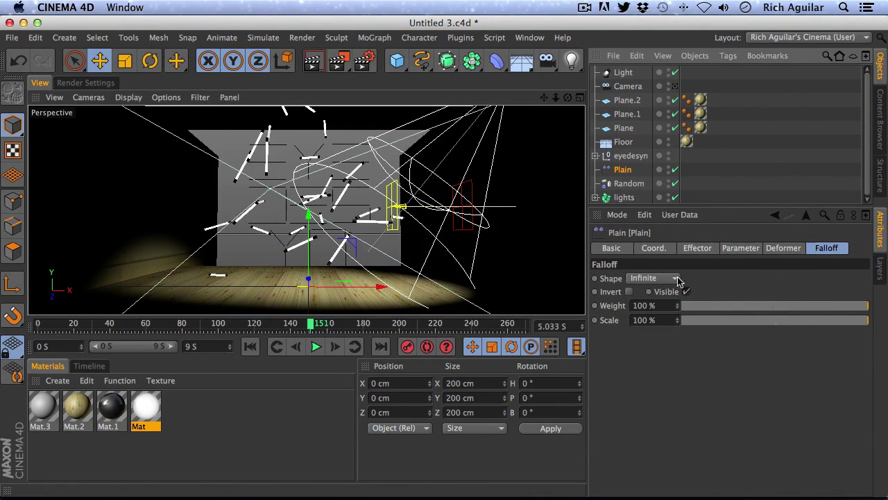
Step: Set the Plain effector's position offset to 0 cm in Y and -900 cm in Z
left_click(737, 248)
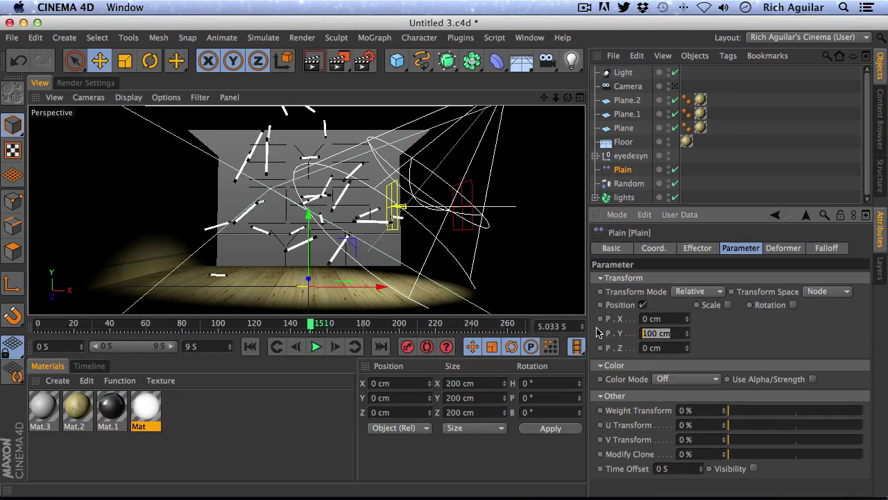
type("0")
key("Return")
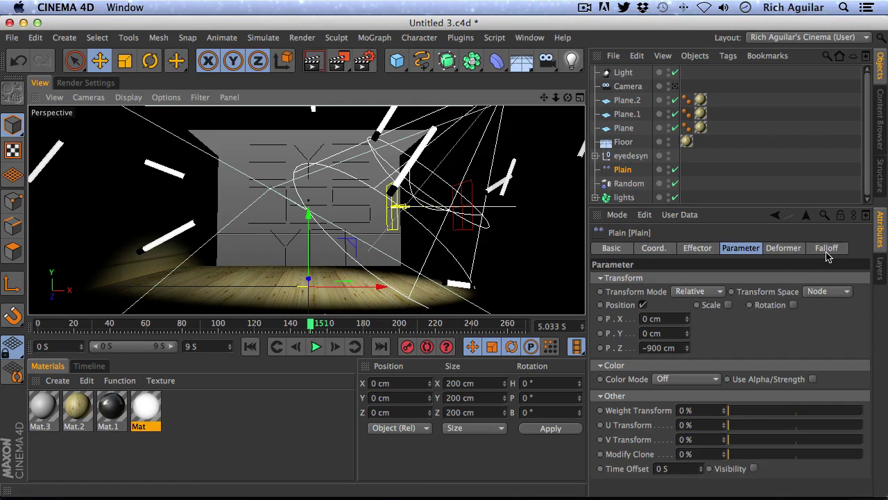
Step: Change the Plain effector's falloff shape to Linear and rotate the effector to a heading of 90°
left_click(826, 248)
left_click(656, 277)
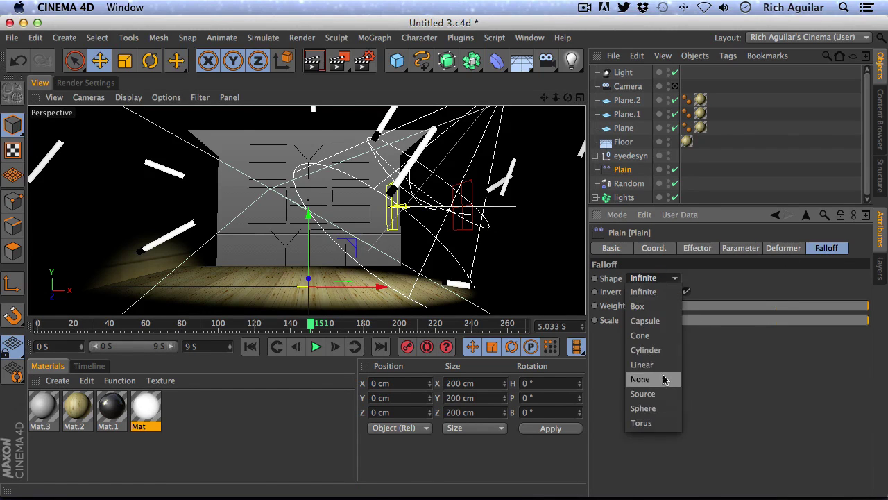
left_click(664, 363)
left_click(150, 61)
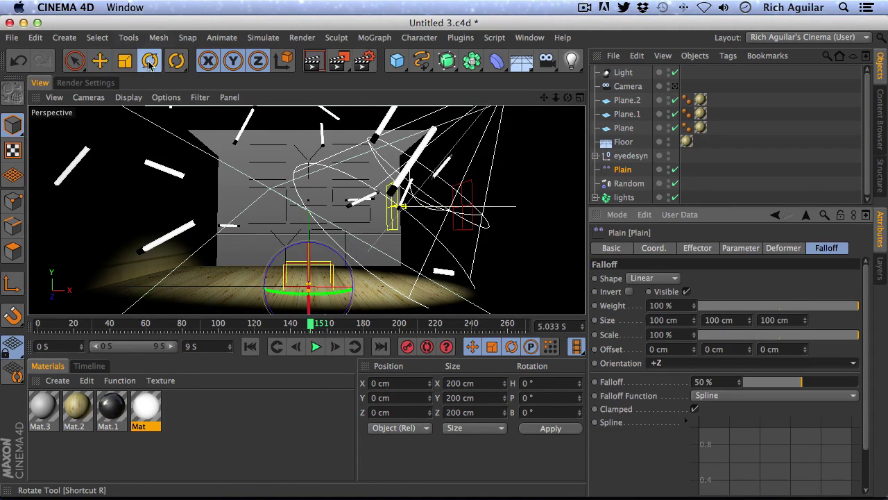
left_click_drag(388, 292, 489, 290)
Step: Widen the Plain effector's linear falloff to about 252 cm in Z and move the effector to about X 609 cm, Y 442 cm
left_click(101, 61)
left_click_drag(283, 287, 282, 289)
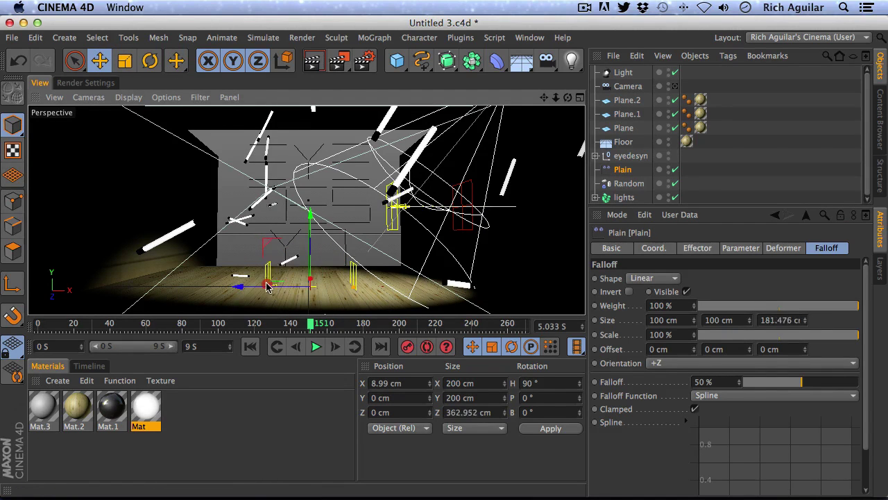
left_click_drag(313, 233, 319, 124)
left_click_drag(274, 184, 409, 248)
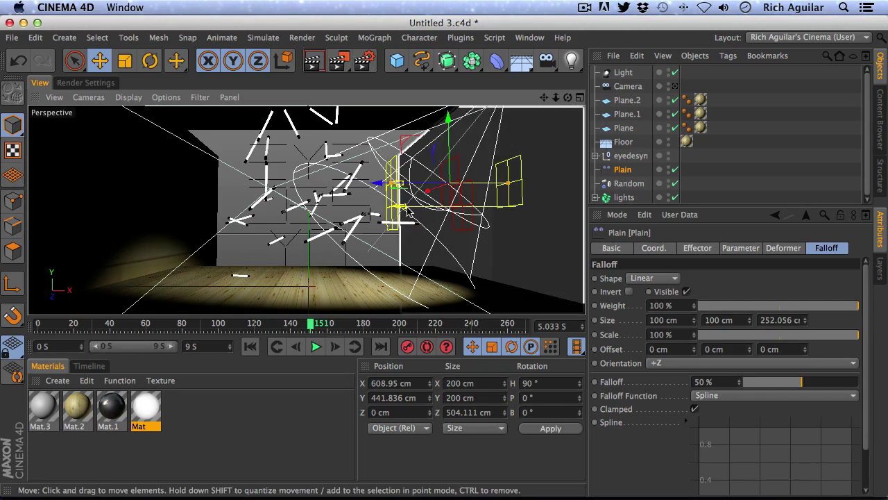
Step: Invert the Plain effector's falloff and move the Plain and Random effectors together along X to about 536 cm
left_click(629, 292)
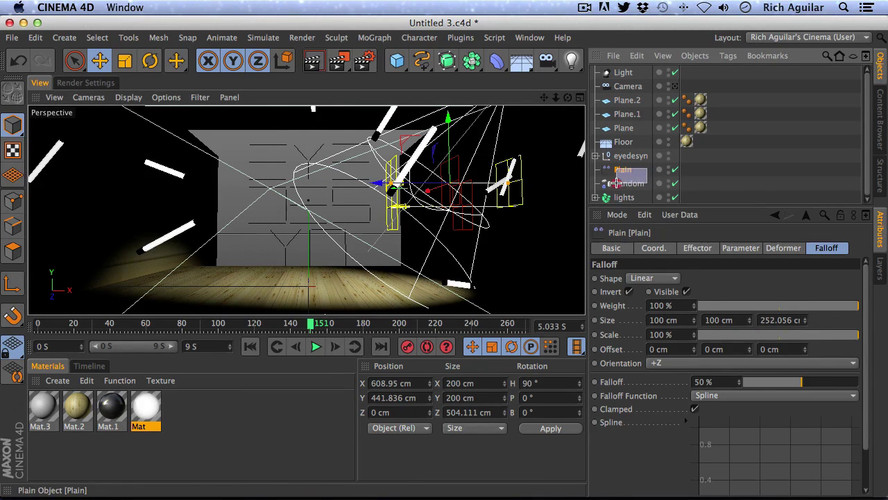
left_click_drag(617, 183, 616, 184)
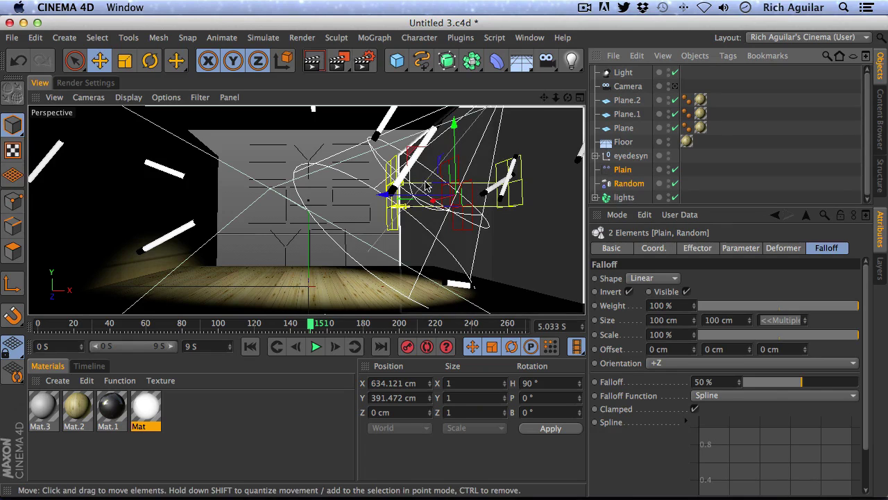
left_click_drag(425, 200, 399, 184)
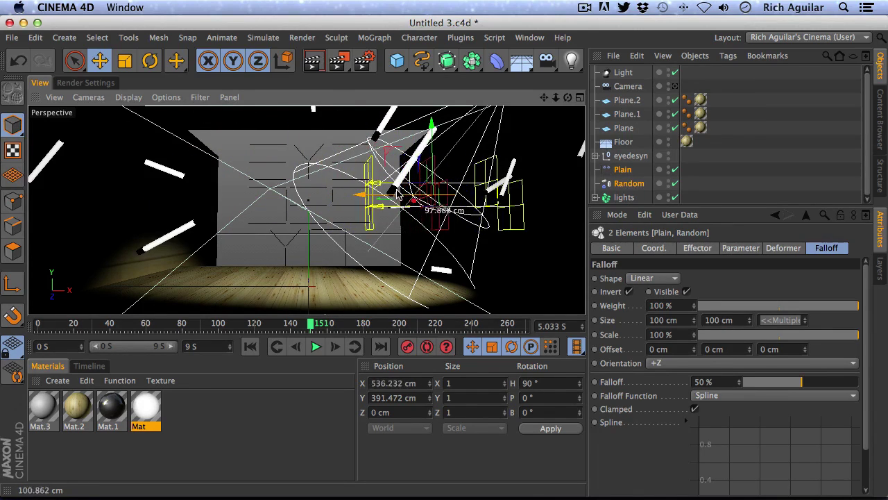
Step: Play the animation from the start while sweeping both effectors back and forth across the lettering, ending at about X −412 cm
left_click(250, 349)
left_click(315, 347)
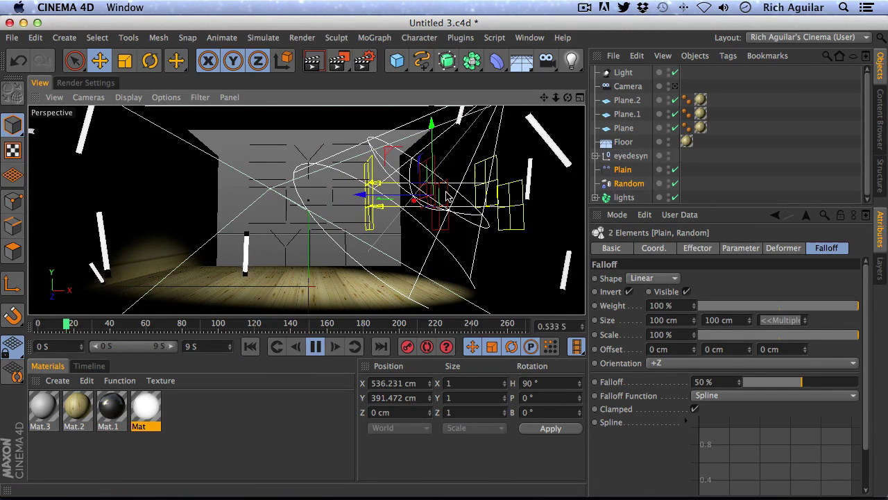
left_click_drag(399, 199, 147, 214)
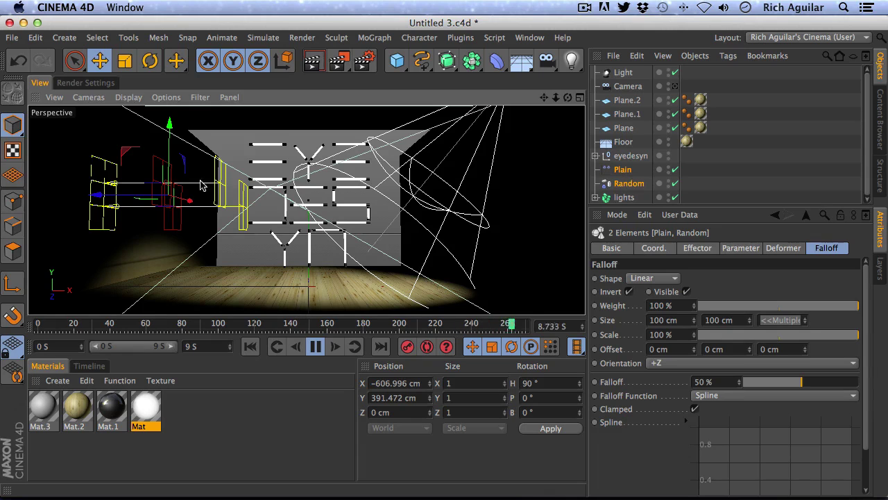
left_click_drag(134, 193, 471, 236)
left_click(252, 347)
left_click_drag(479, 201, 195, 212)
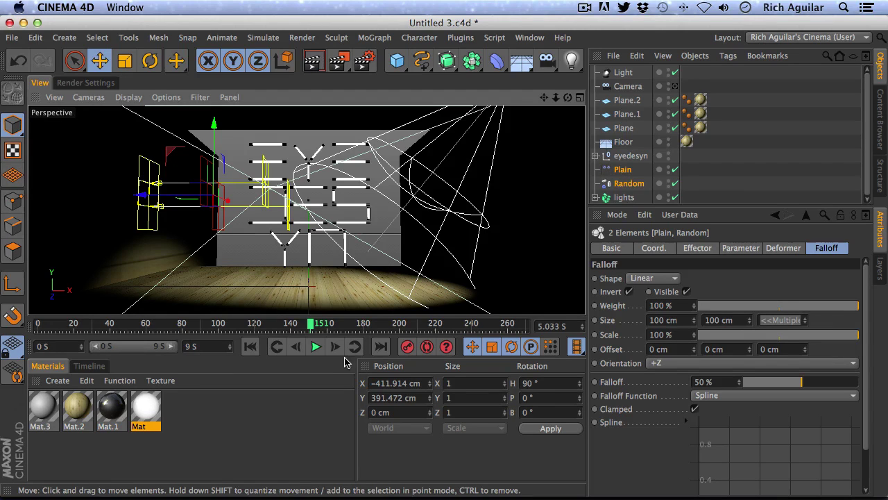
left_click_drag(378, 319, 88, 317)
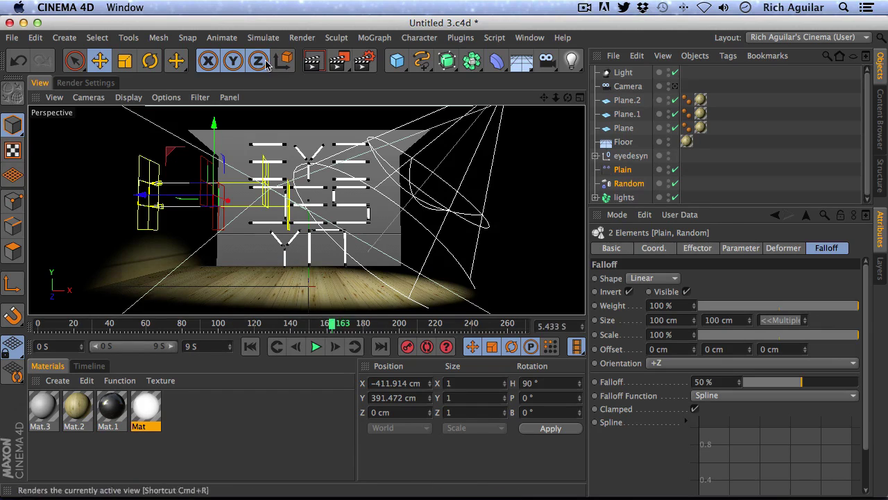
Step: Move the Plain and Random effectors to about X 715 cm and keyframe only their position at frame 140
left_click_drag(201, 199, 459, 217)
left_click_drag(336, 326, 292, 328)
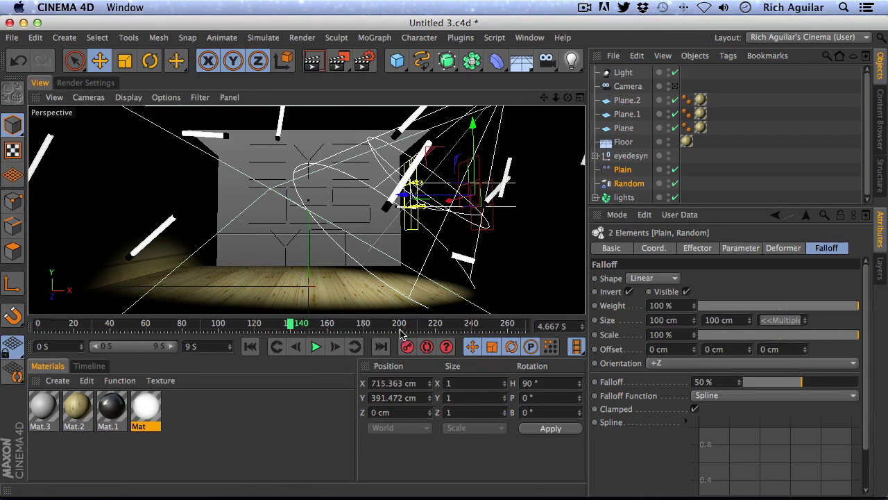
left_click(648, 248)
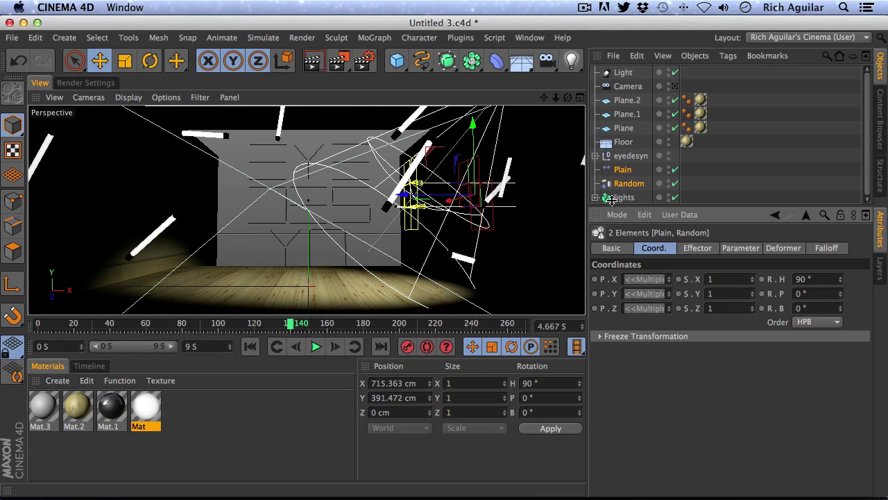
left_click_drag(636, 172, 616, 180)
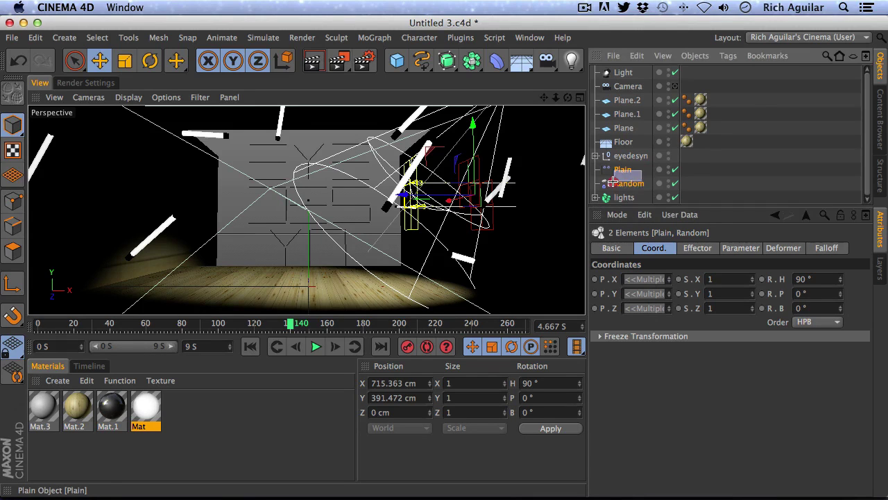
left_click(595, 279)
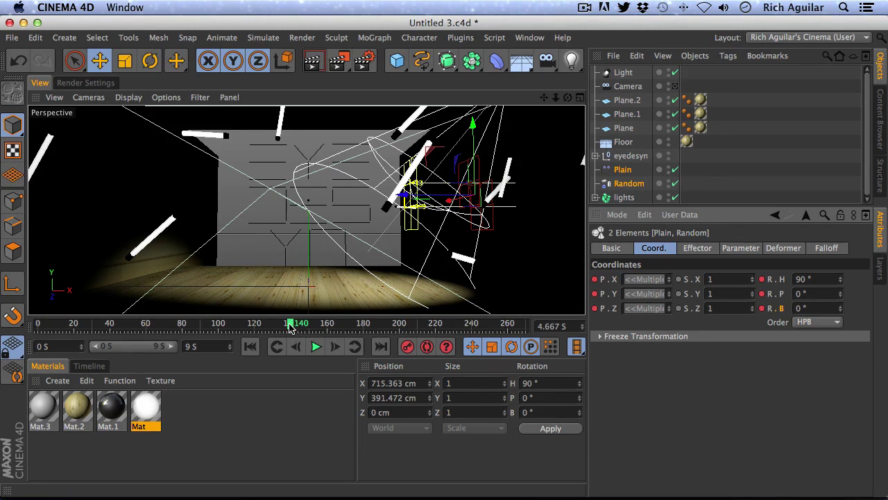
key("super+z")
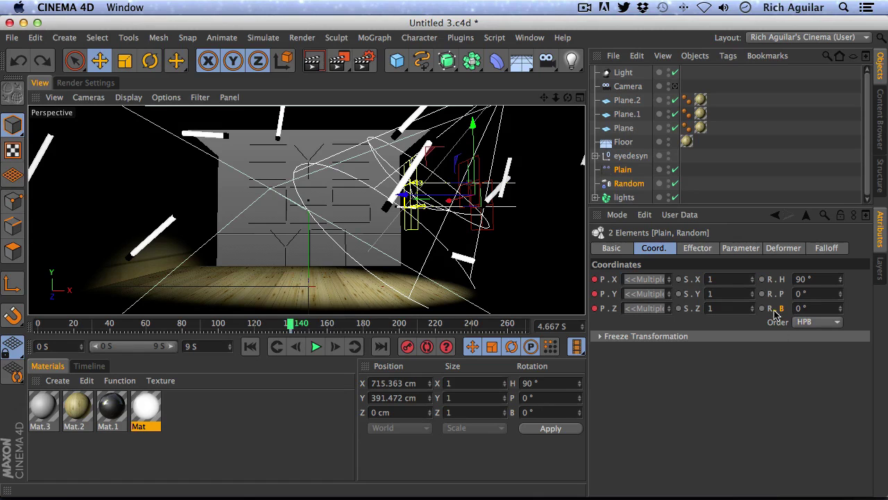
left_click_drag(840, 310, 840, 303)
key("super+z")
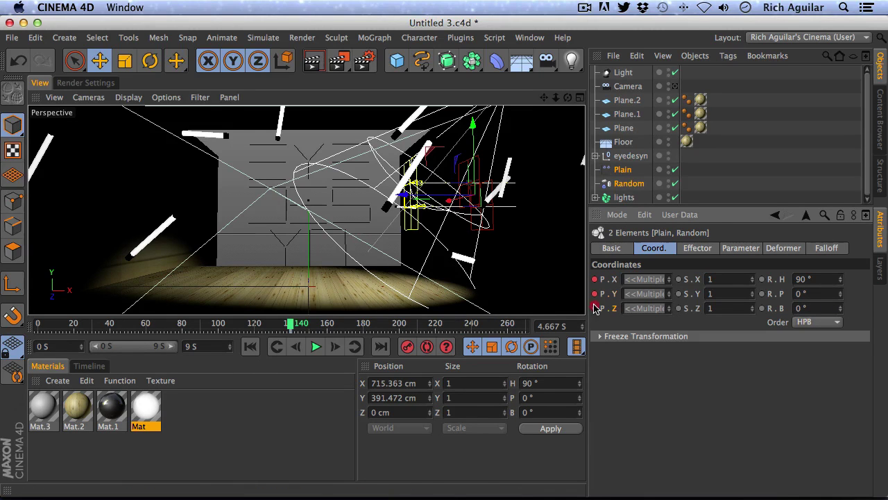
Step: At frame 152, move both effectors along X to about −585 cm and keyframe their X position
left_click_drag(290, 324, 314, 326)
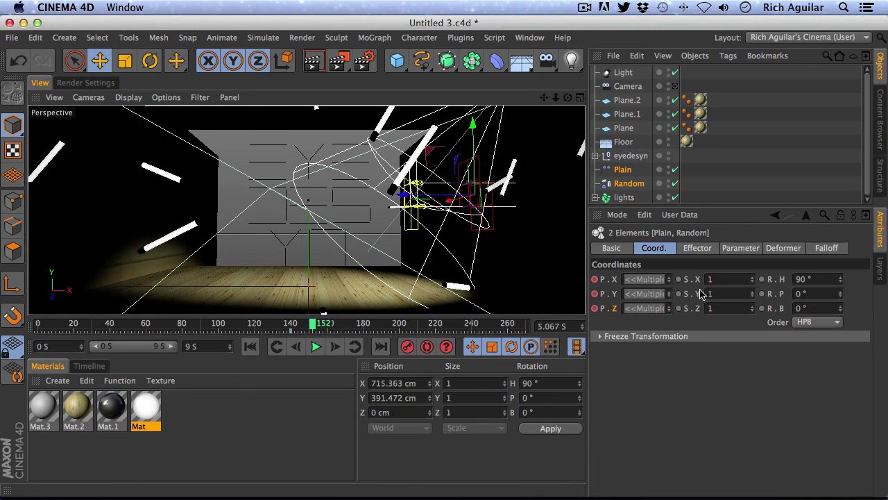
left_click_drag(429, 211, 133, 210)
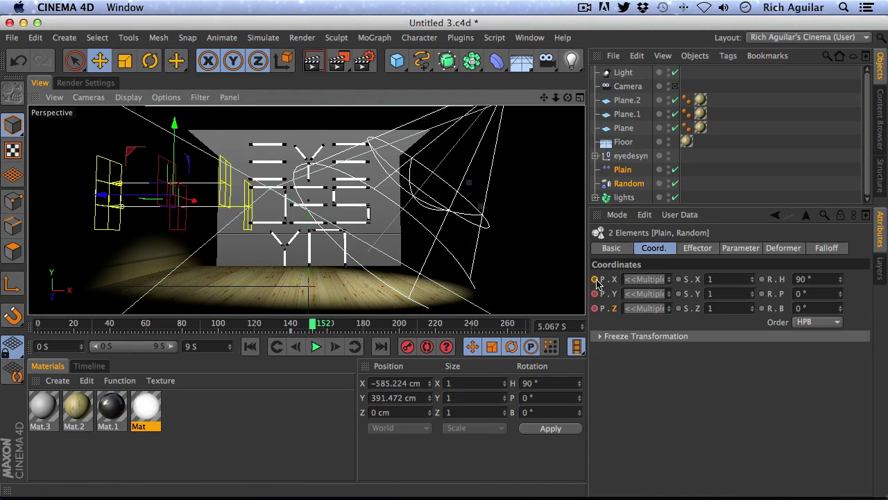
left_click(595, 279)
Step: Retime both effectors' closing position keyframe to 5.333 s and play back the assembling tubes
left_click_drag(299, 328, 231, 326)
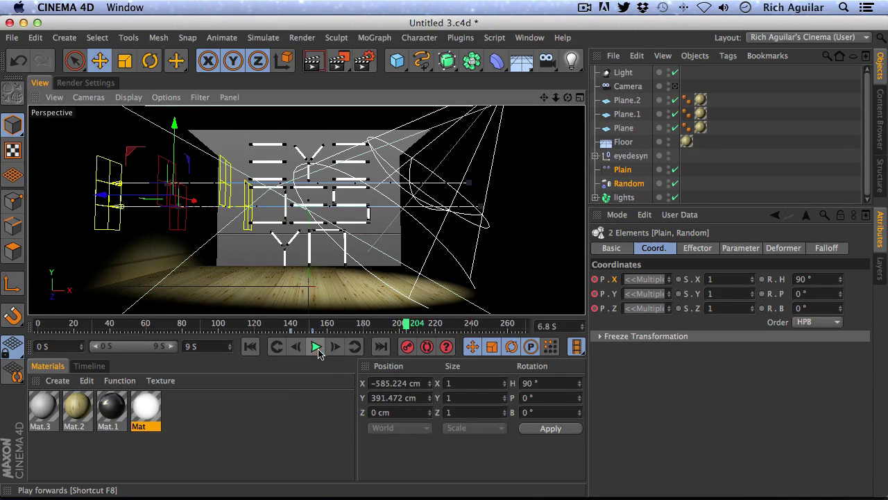
left_click(311, 331)
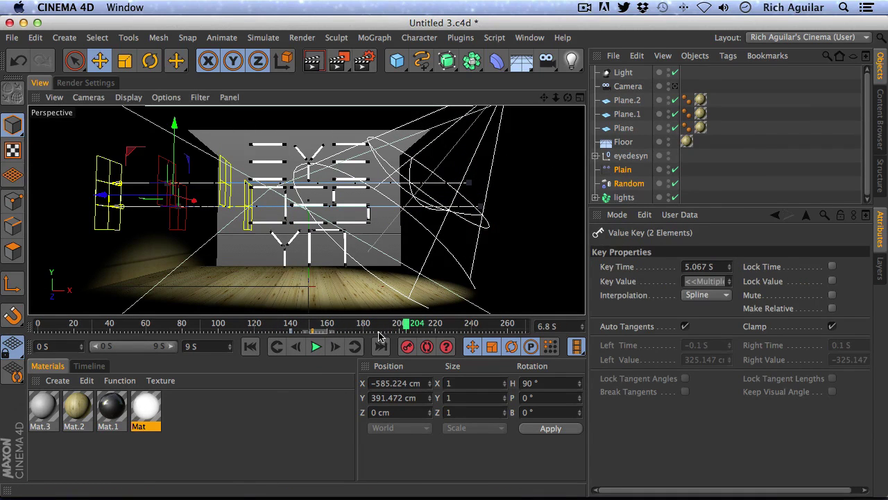
left_click(316, 346)
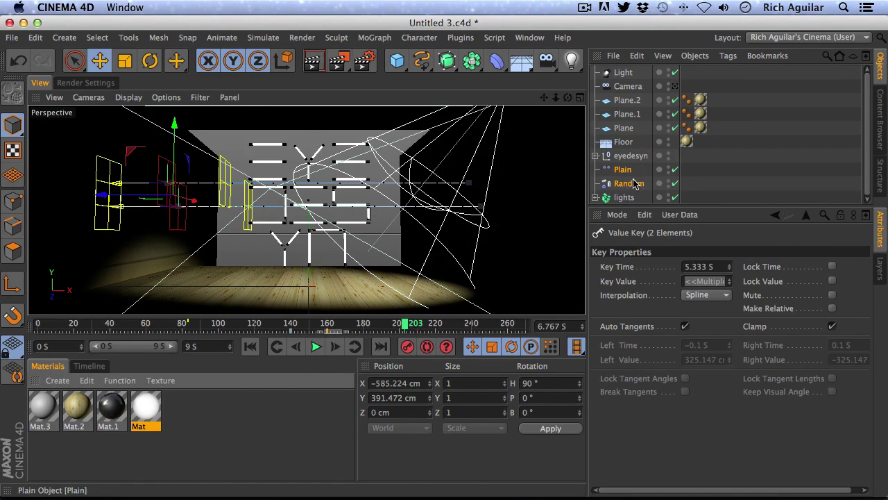
Step: Add a Delay effector to the lights fracture object and place it above the Plain effector in the object hierarchy
left_click(623, 197)
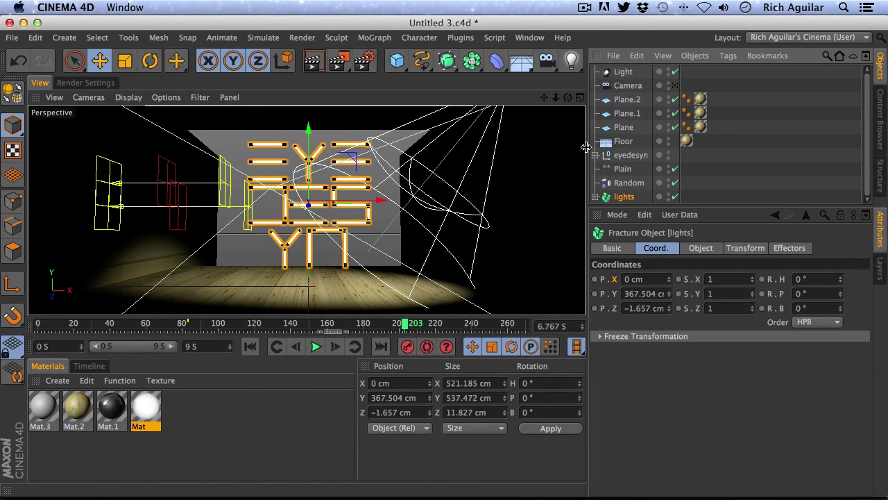
left_click(375, 38)
mouse_move(416, 59)
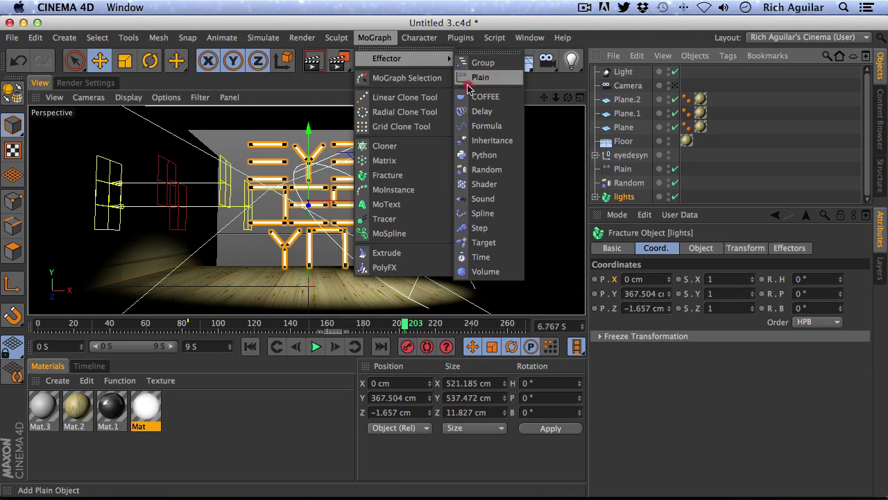
left_click(479, 111)
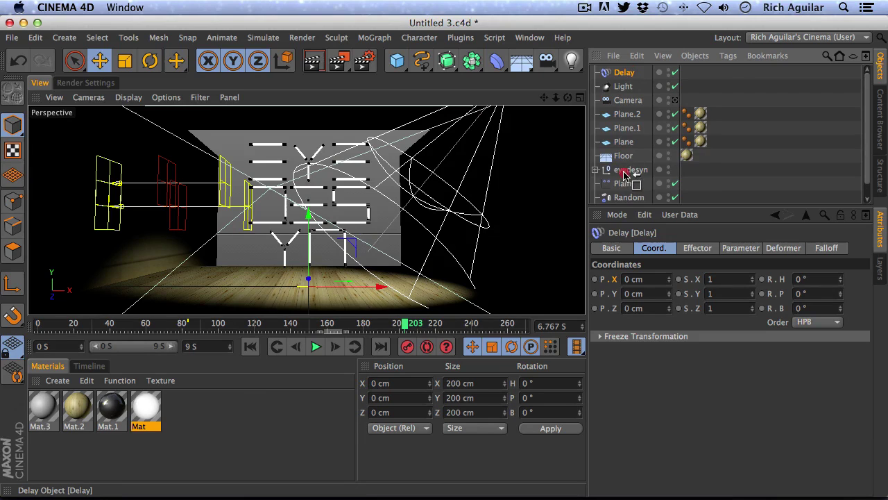
left_click_drag(625, 174, 627, 189)
Step: Set the Delay effector's strength to 54% in Blend mode and play back the tubes assembling
left_click(783, 250)
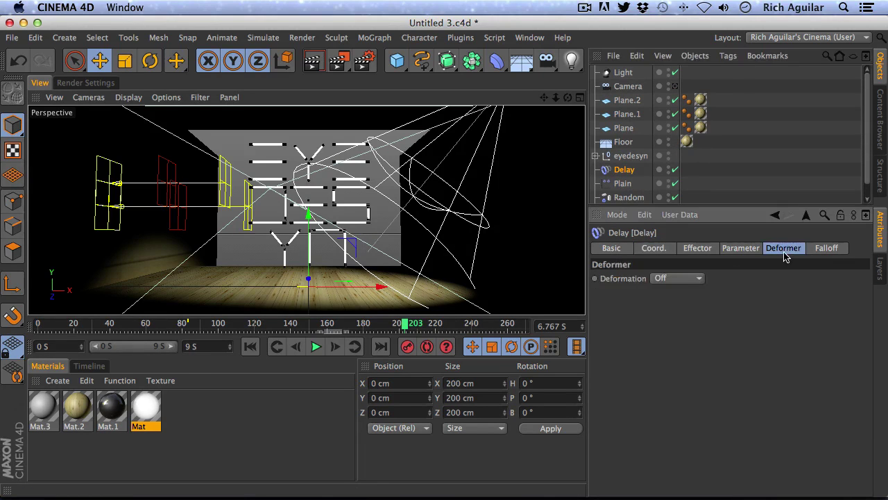
left_click(748, 250)
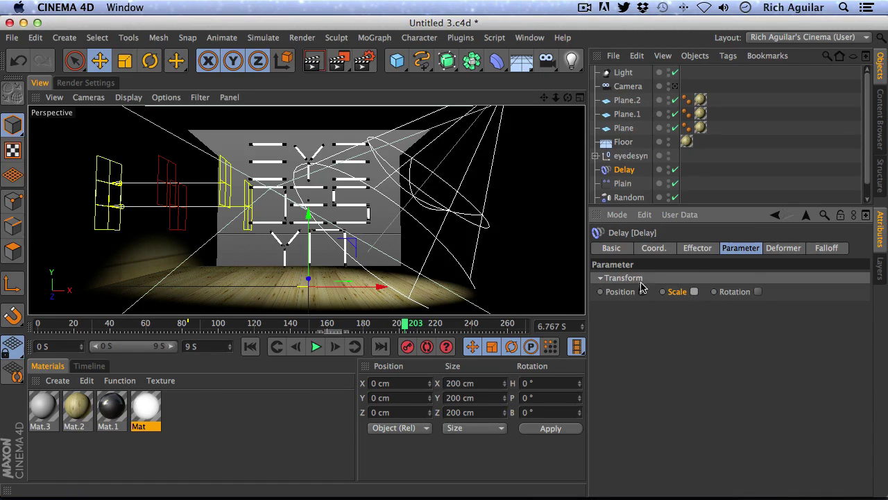
left_click(697, 249)
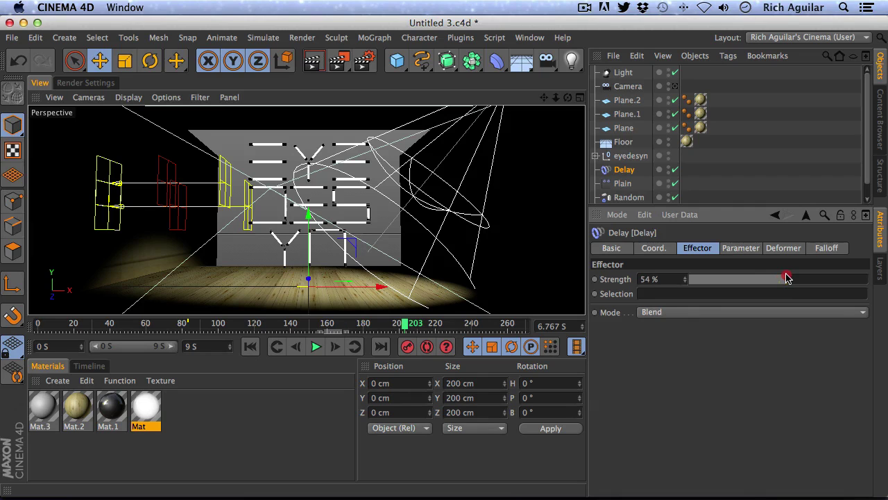
left_click(251, 346)
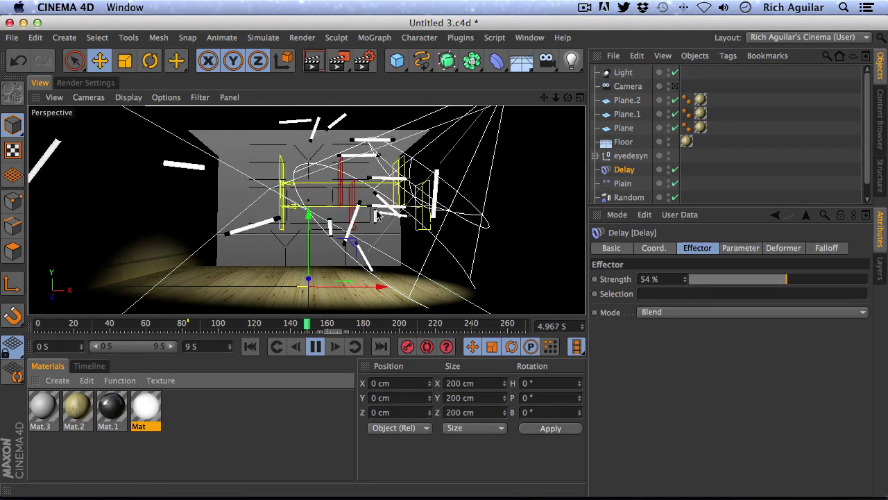
left_click(316, 349)
left_click_drag(358, 324, 188, 327)
left_click(314, 347)
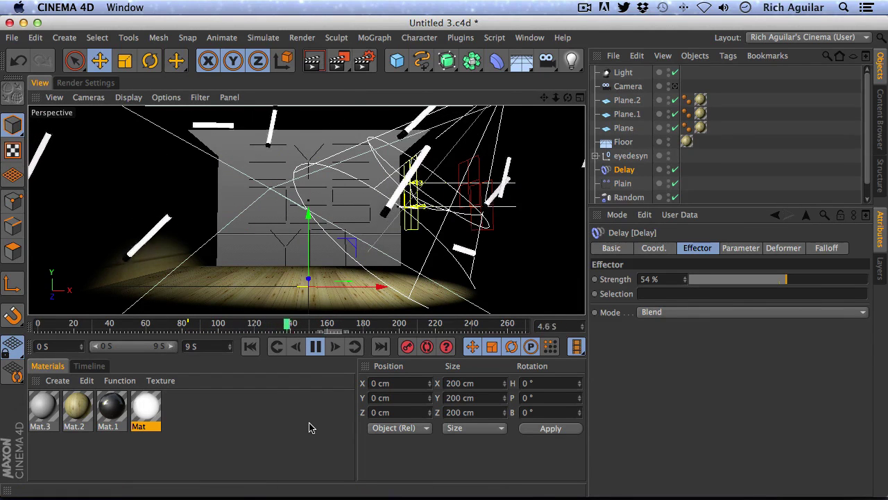
left_click(313, 347)
Step: Lower the Delay effector's strength to 34% and play back the assembling tubes
left_click(790, 279)
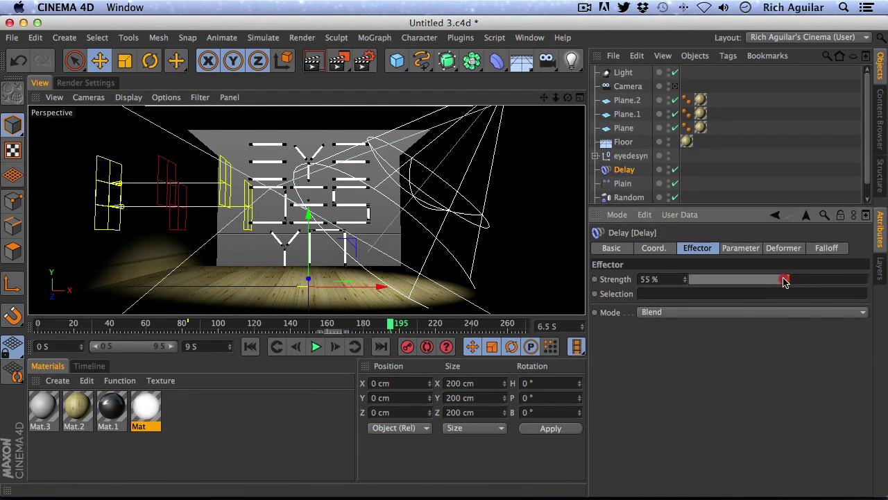
left_click(251, 346)
left_click(315, 346)
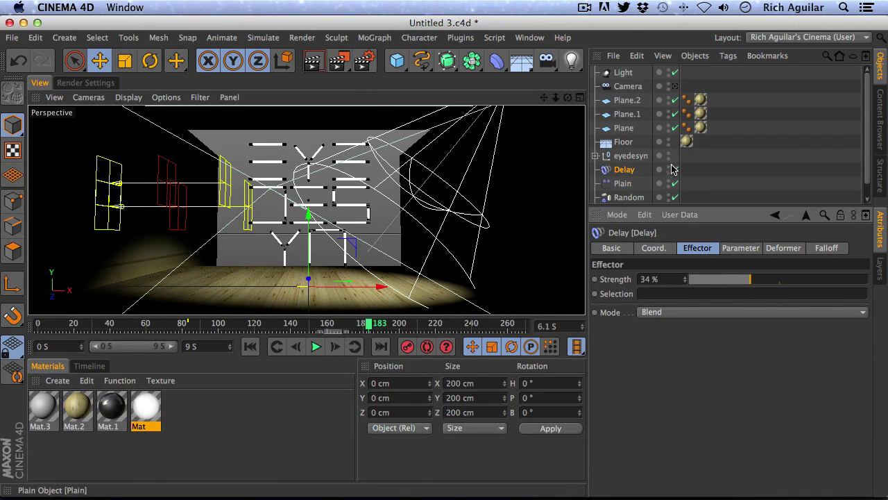
left_click_drag(262, 334, 249, 326)
left_click(314, 347)
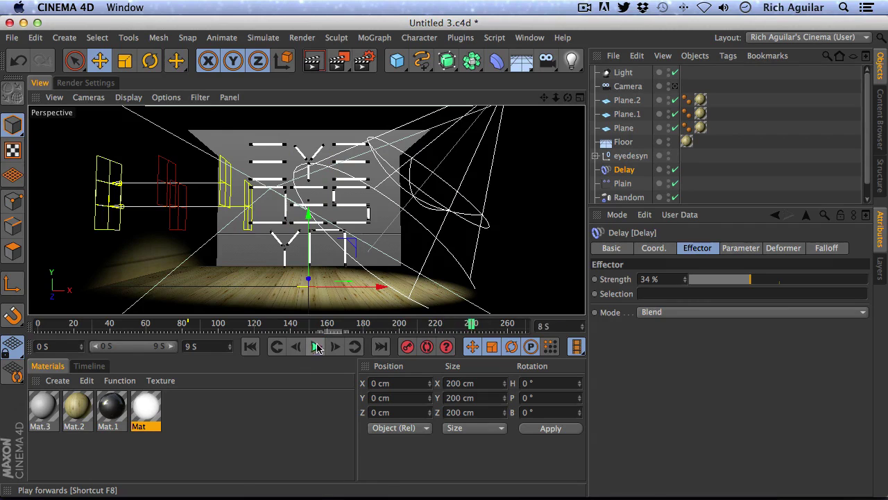
left_click(315, 347)
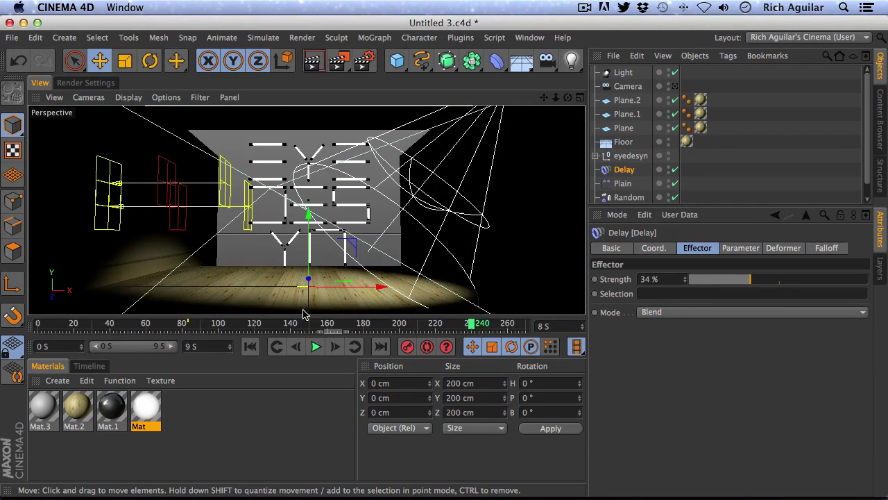
Step: Look through the scene camera and keyframe its position and rotation at frame 155
left_click(674, 86)
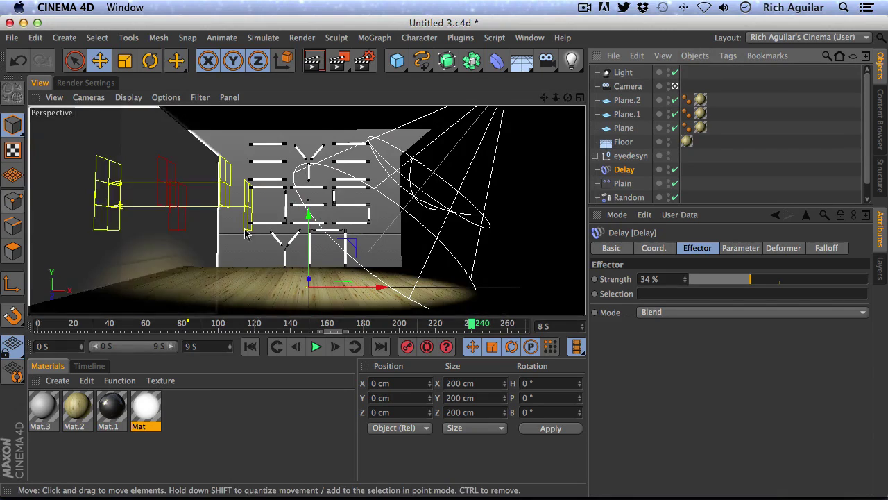
left_click_drag(281, 326, 318, 338)
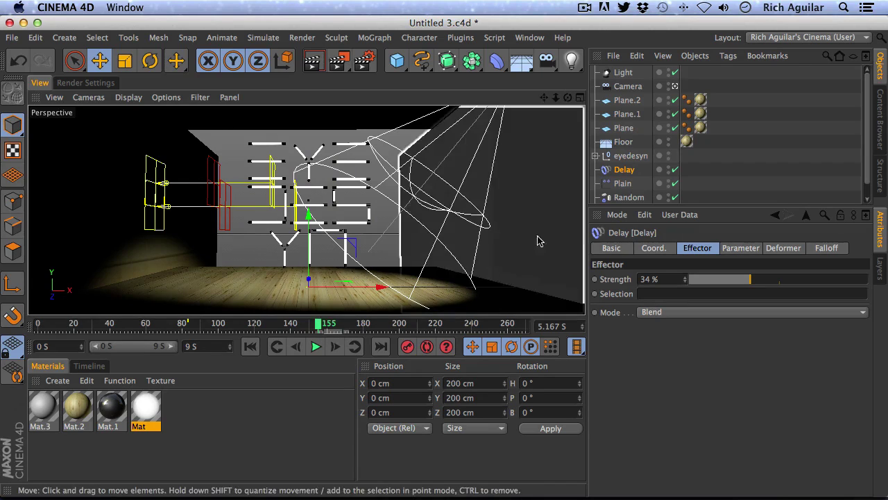
left_click(628, 87)
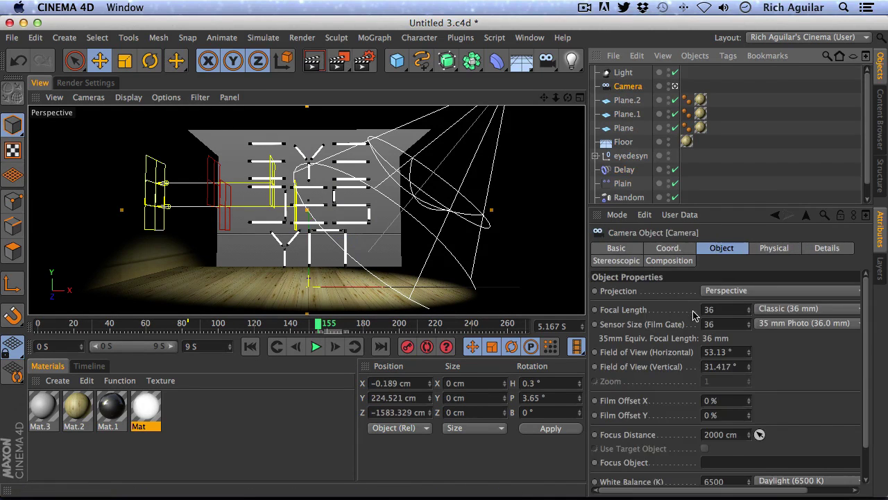
left_click(669, 248)
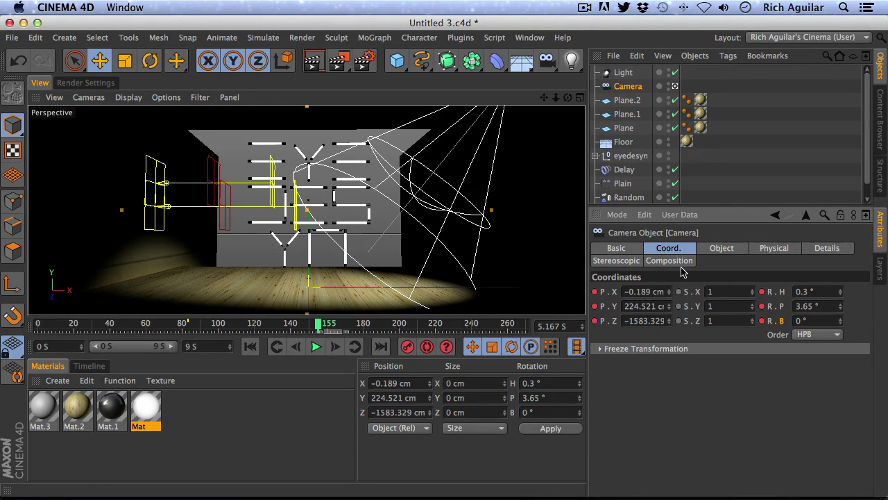
Step: At frame 140, keyframe the camera with pitch 7.65°, bank −18° and Z about −2060 cm
left_click_drag(316, 325, 291, 336)
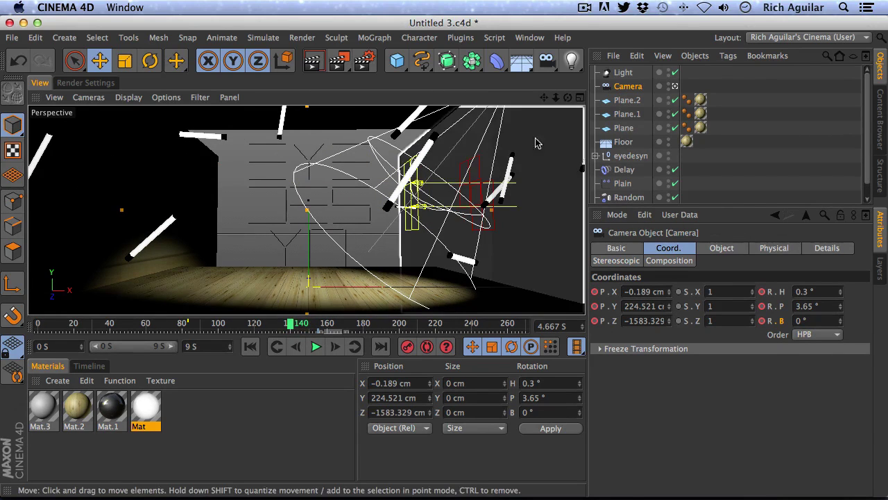
left_click_drag(840, 321, 840, 299)
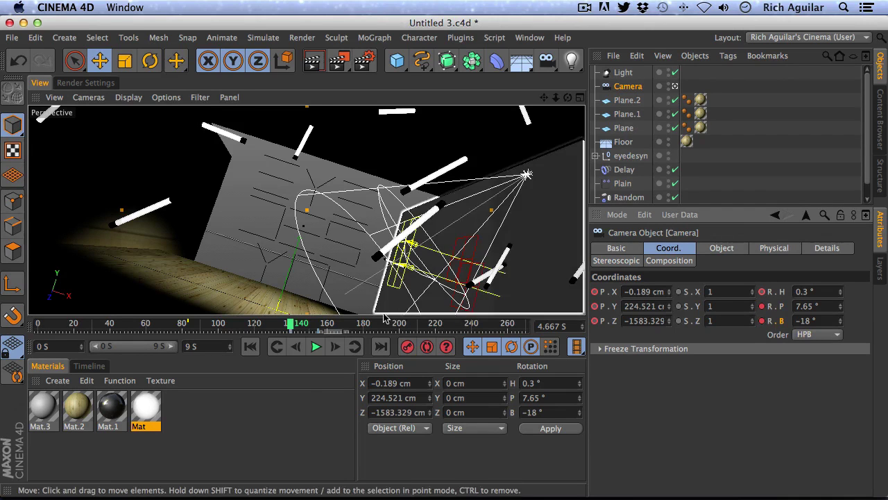
mouse_move(669, 320)
left_mouse_down()
mouse_move(669, 332)
mouse_move(658, 321)
left_mouse_up()
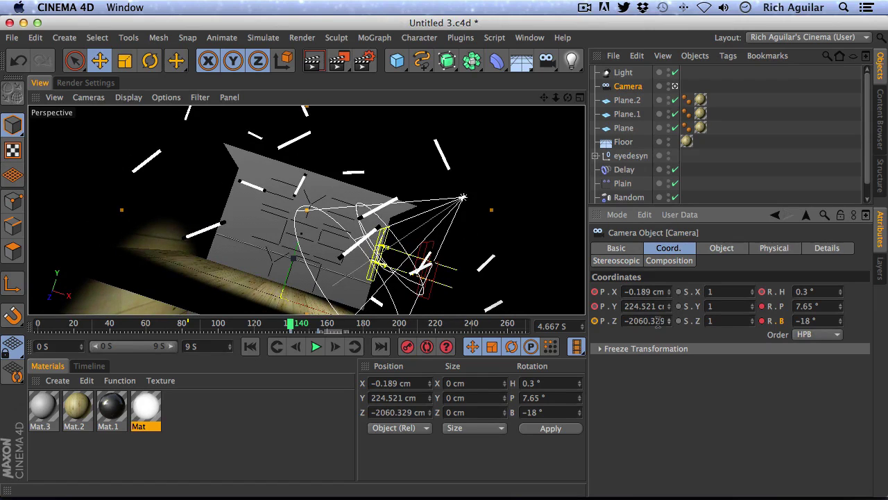
Step: At frame 89, keyframe the camera with Y about 405.5 cm and pitch 2.65°
left_click_drag(295, 326, 199, 331)
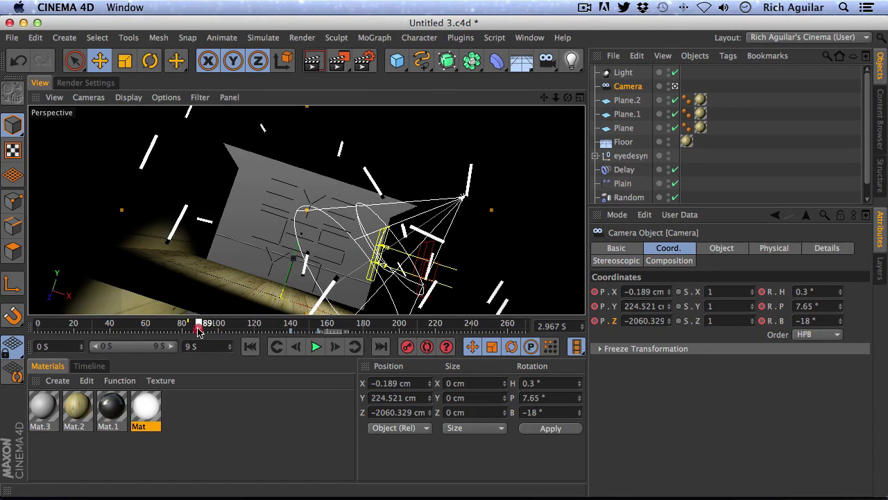
left_click_drag(669, 306, 765, 315)
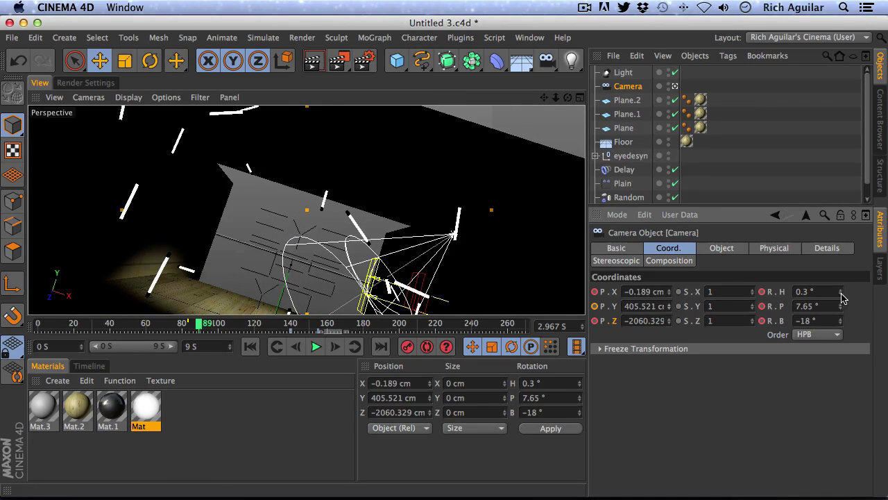
left_click_drag(842, 310, 826, 309)
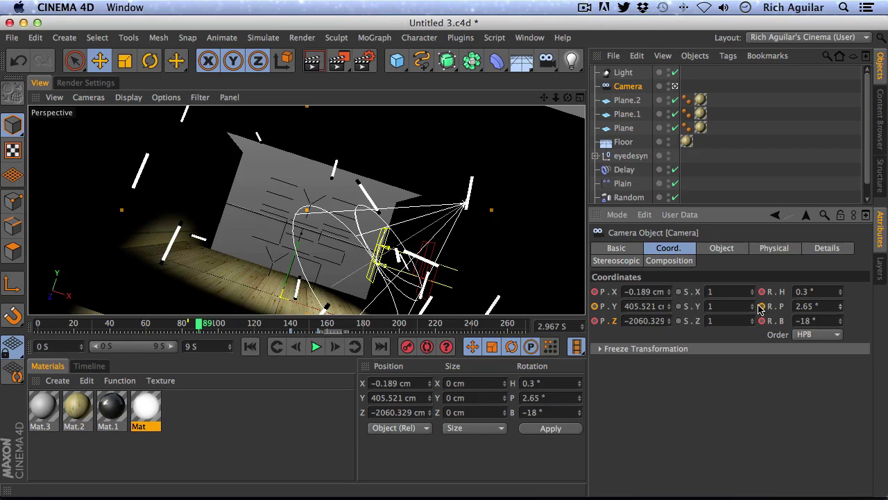
Step: At frame 0, keyframe the camera with bank 21°, X about 79.8 cm and Z about −1918 cm
left_click_drag(206, 326, 13, 326)
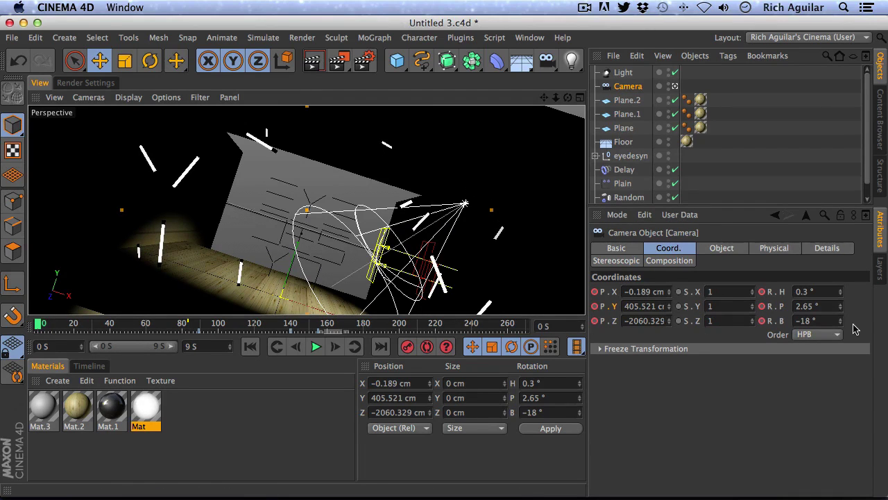
left_click_drag(841, 321, 855, 321)
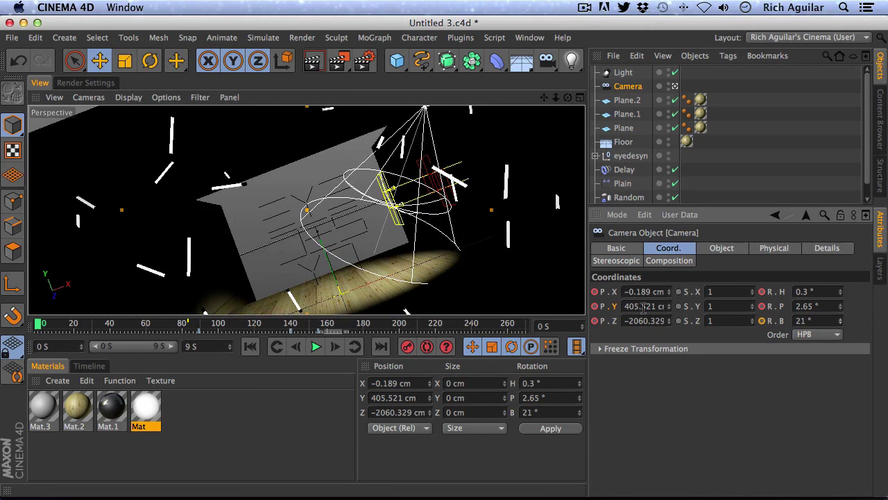
left_click_drag(669, 321, 671, 292)
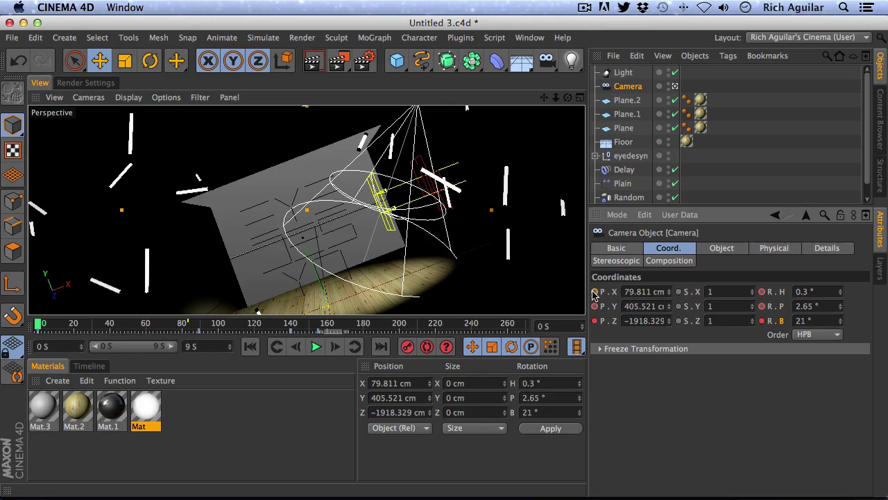
Step: Play back the animation through the camera to review its move into the assembled lettering
left_click(317, 347)
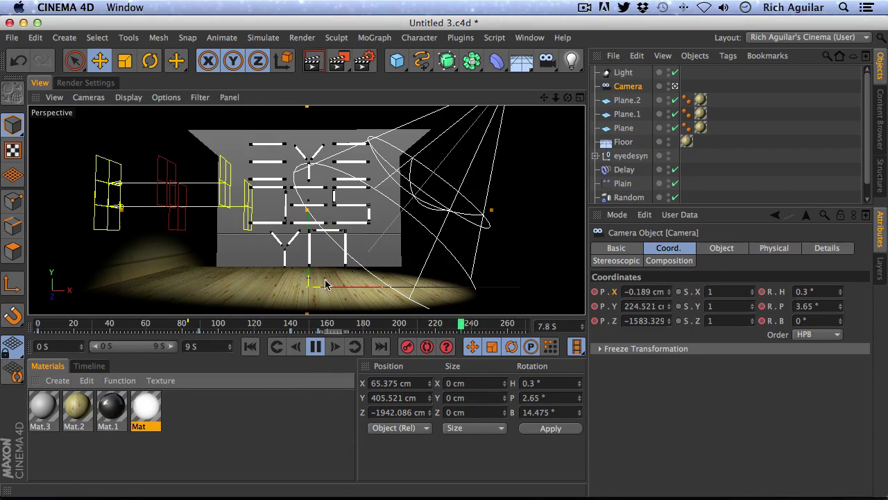
left_click(314, 346)
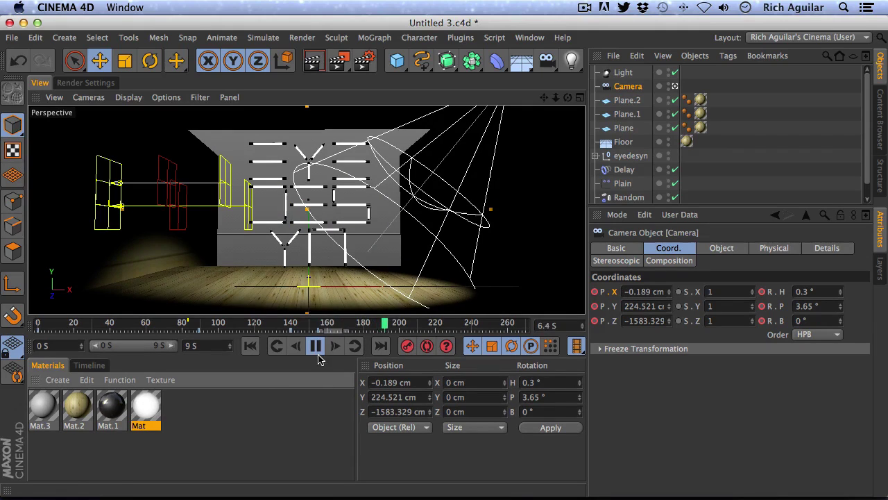
left_click(317, 345)
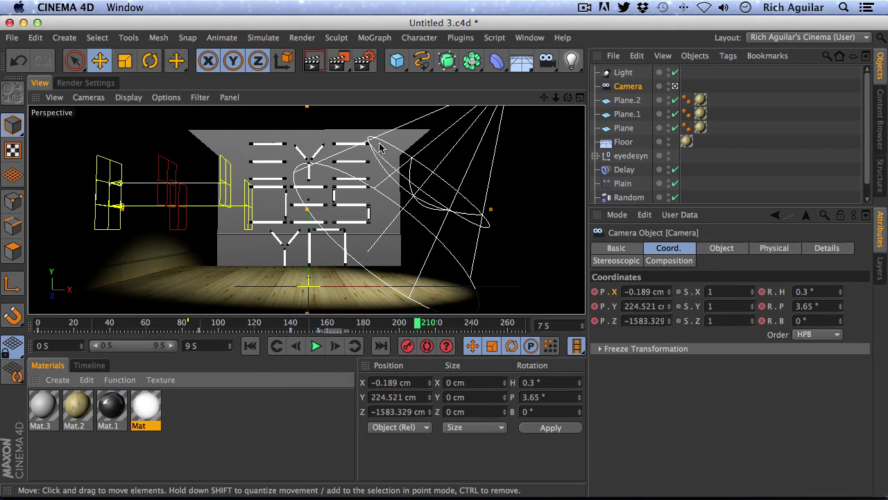
Step: At frame 89, keyframe the camera's Z position at about −1534.6 cm and play back the move
left_click_drag(195, 327, 200, 327)
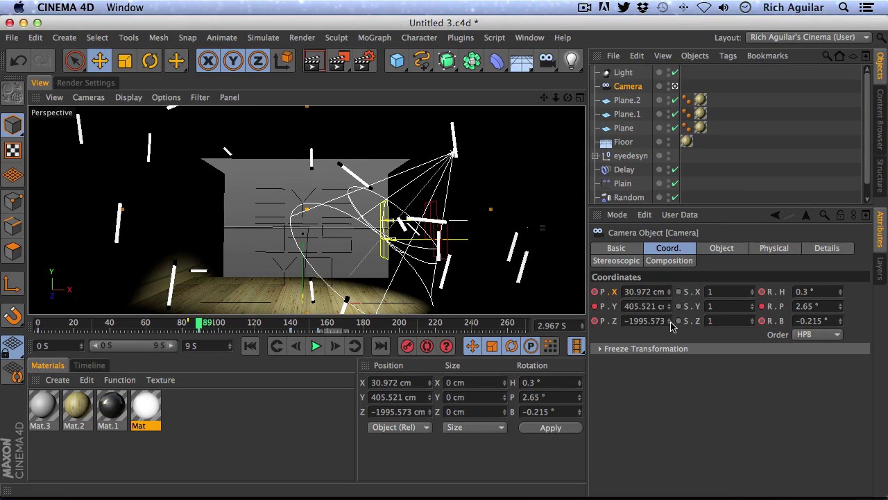
left_click_drag(668, 322, 722, 6)
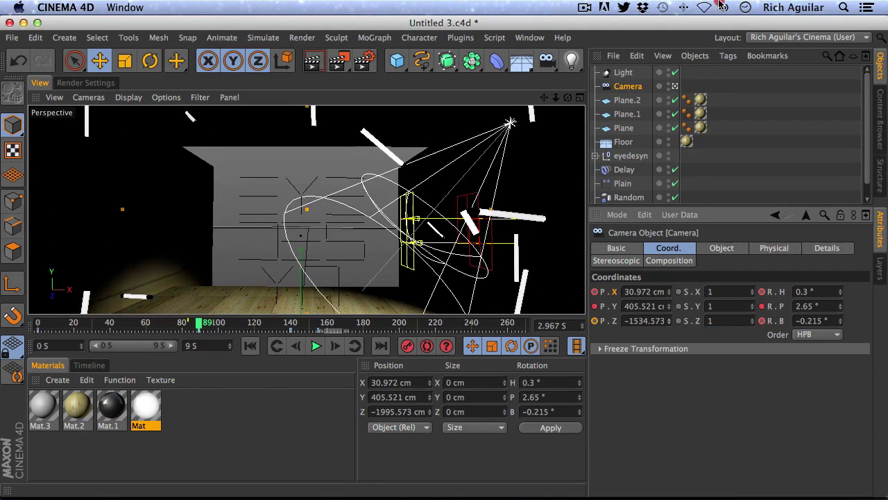
left_click(315, 345)
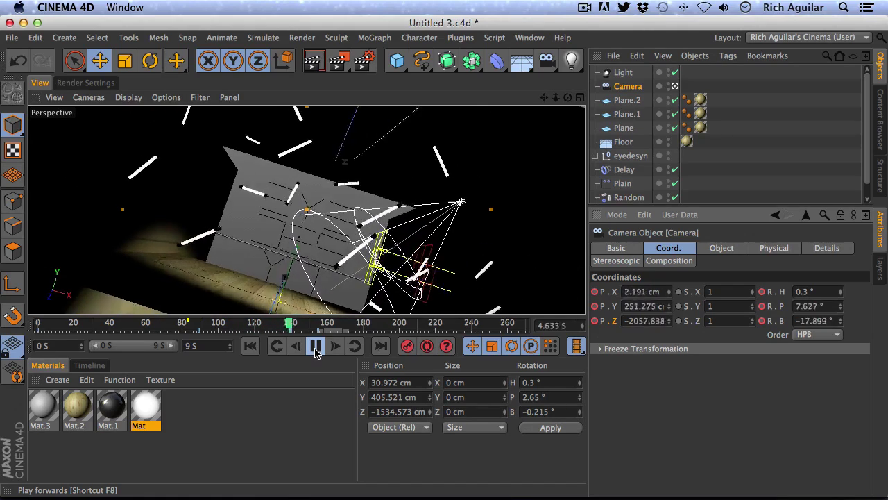
left_click(316, 345)
Step: At frame 140, move the camera closer to Z about −1404 cm and update its Z position keyframe
left_click_drag(326, 318, 292, 328)
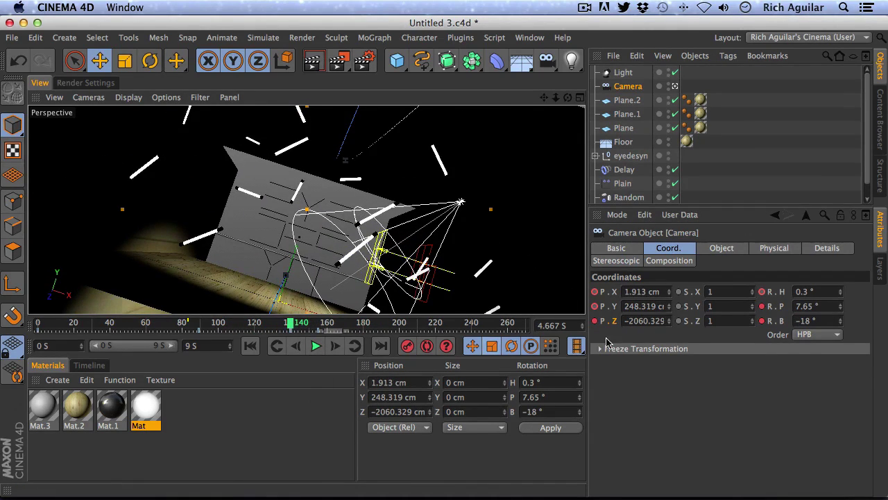
left_click_drag(668, 320, 756, 6)
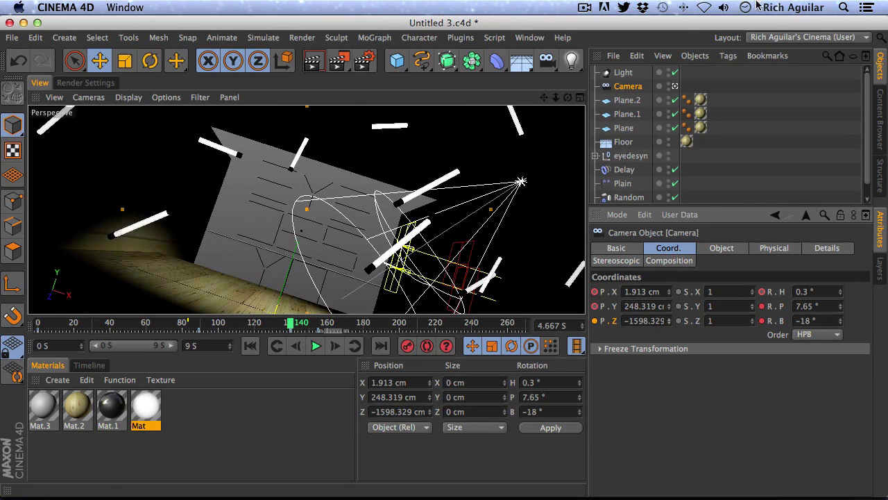
left_click_drag(668, 324, 591, 324)
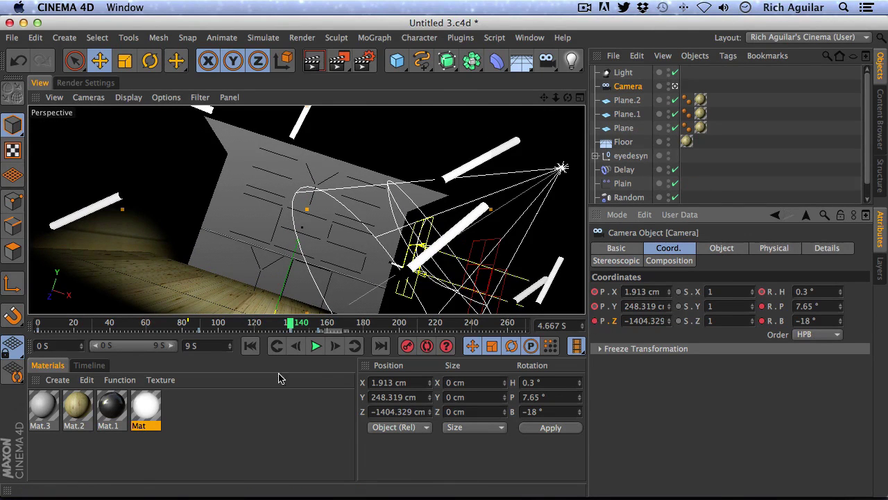
Step: Play and scrub the animation to review the camera move around the tubes' assembly
left_click(317, 347)
left_click(317, 347)
left_click(137, 322)
left_click_drag(124, 321, 285, 331)
left_click(316, 345)
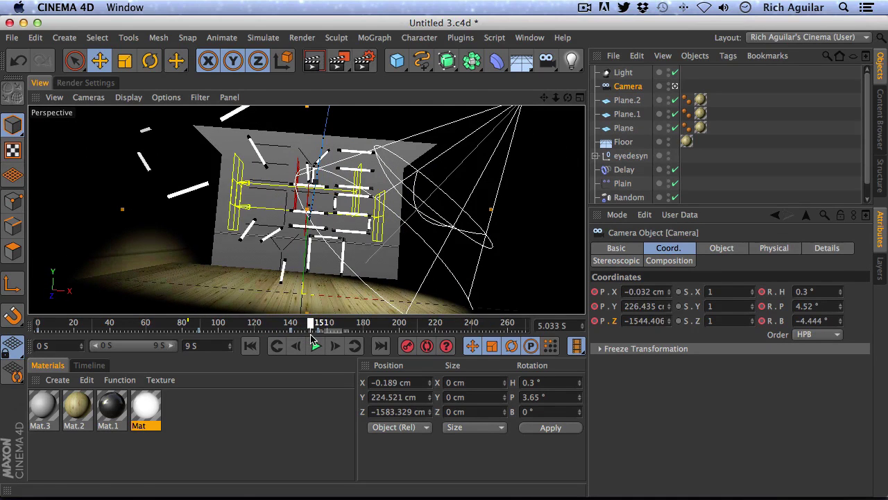
Step: Enlarge the spotlight's visible cone so it reaches toward the lettering, and test-render the camera view at frame 152
left_click(312, 64)
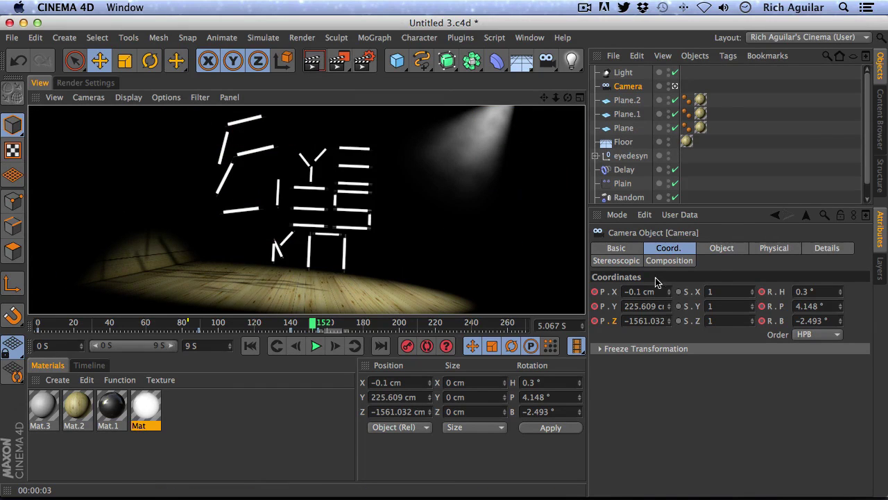
left_click(623, 73)
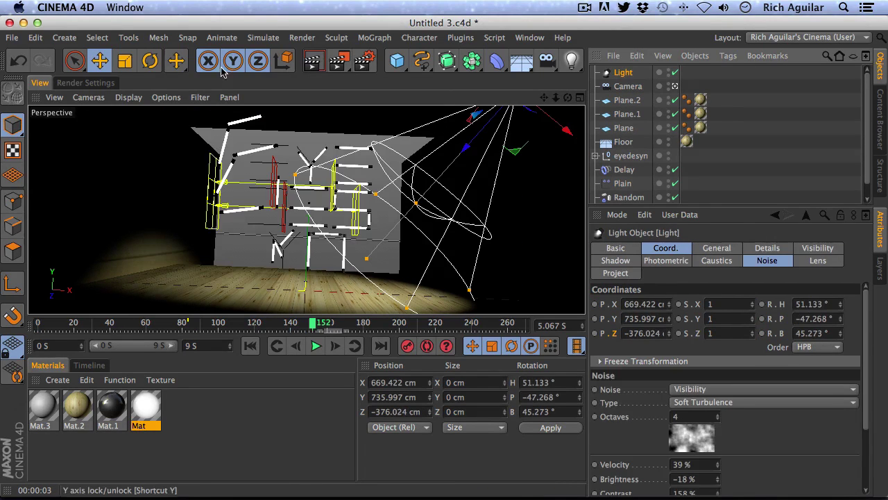
left_click(125, 61)
left_click_drag(485, 182, 419, 248)
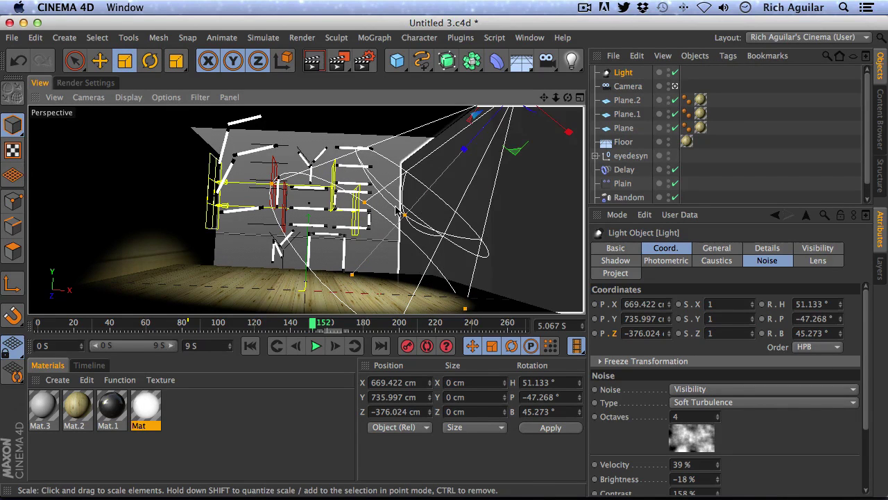
left_click_drag(403, 213, 281, 240)
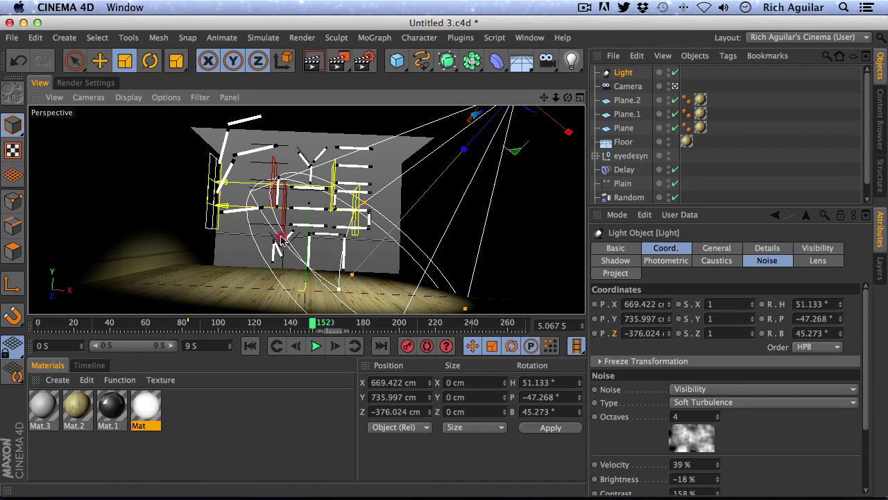
left_click(311, 63)
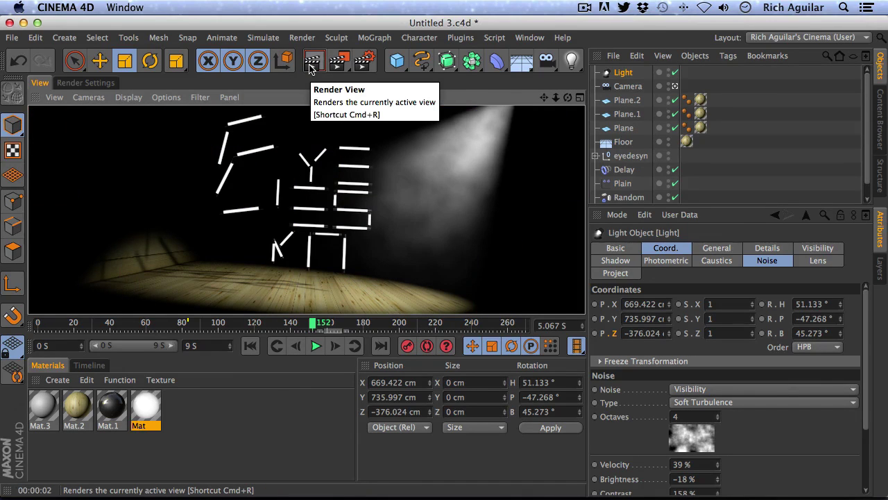
Step: Set the spotlight's intensity to 79%, move it to about X 712.6, Y 796.1, Z −410.9 cm, and render the view
left_click(628, 72)
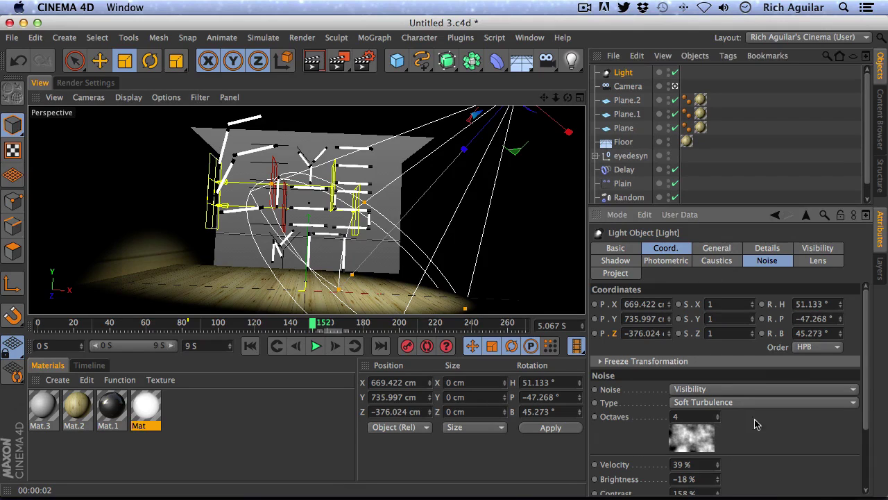
left_click(718, 248)
left_click_drag(854, 352, 835, 352)
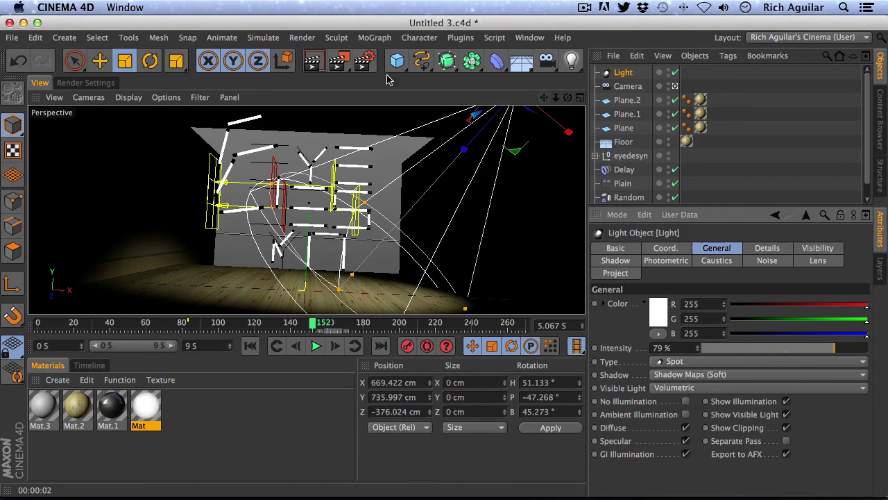
left_click(99, 61)
left_click_drag(470, 148, 488, 134)
left_click(312, 62)
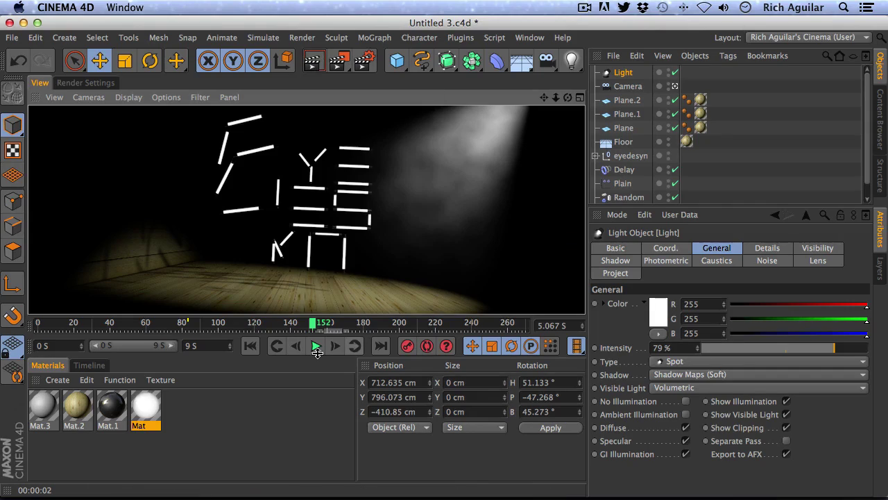
Step: Scrub the animation to frame 180 and collapse the lights group in the object hierarchy
mouse_move(316, 326)
left_mouse_down()
mouse_move(113, 329)
mouse_move(326, 334)
left_mouse_up()
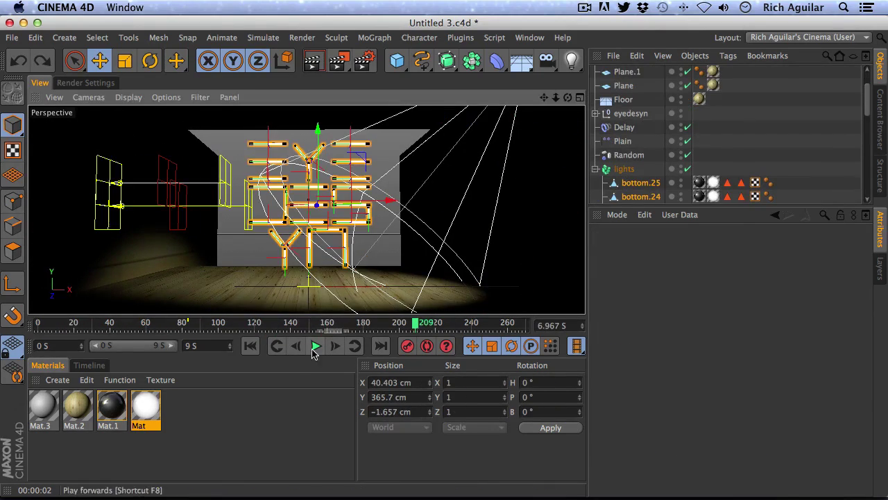
left_click_drag(276, 335, 362, 329)
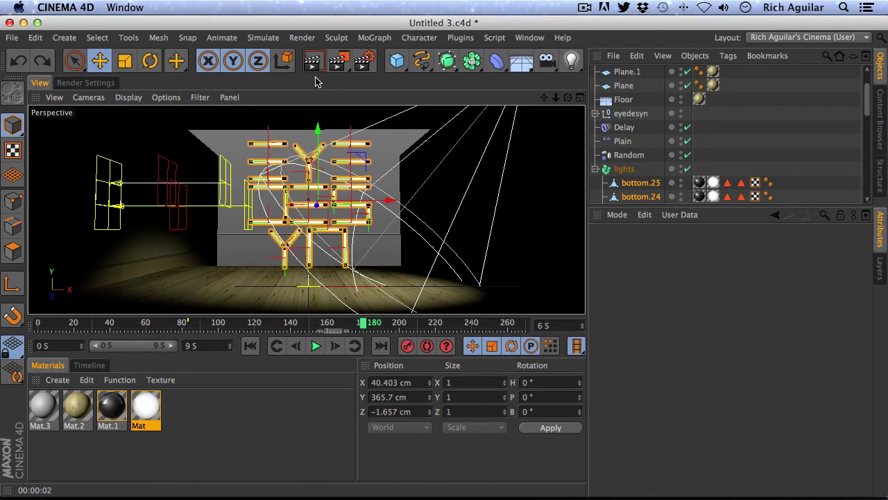
left_click(595, 168)
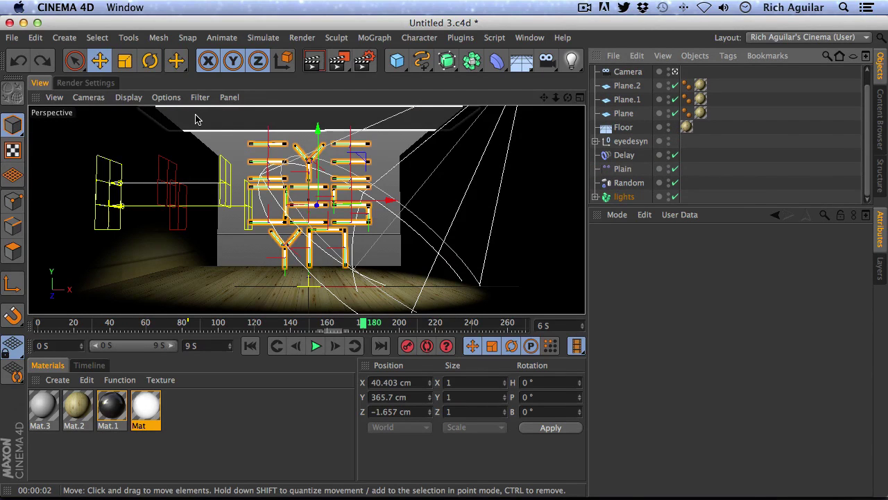
Step: Set the render output file to "tutorial" in the "tutorial eye logo" folder under Documents/TUTORIALS
left_click(70, 83)
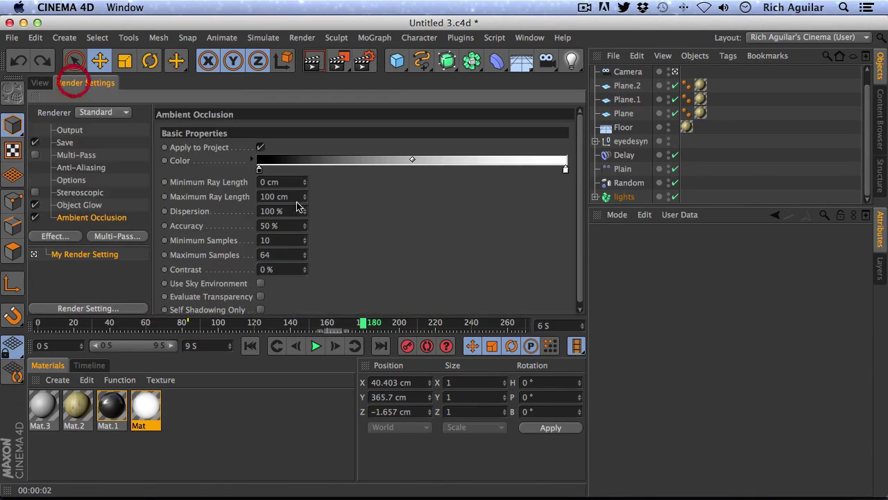
left_click(68, 143)
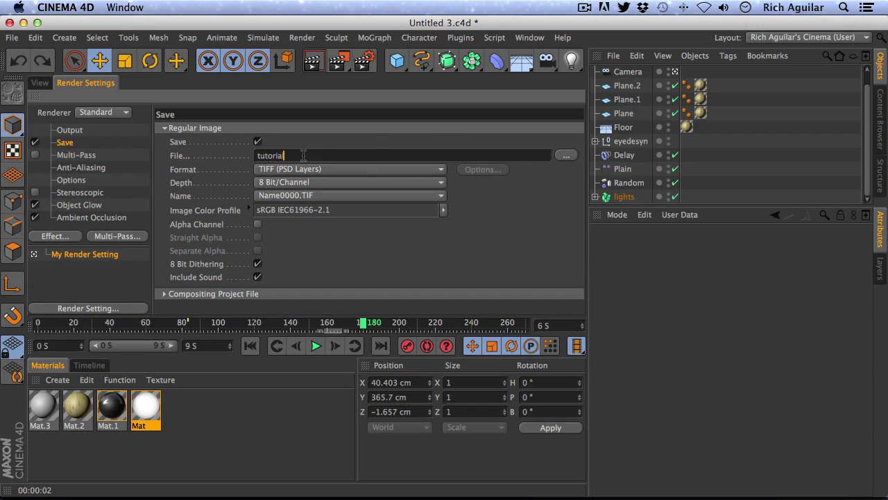
left_click(568, 159)
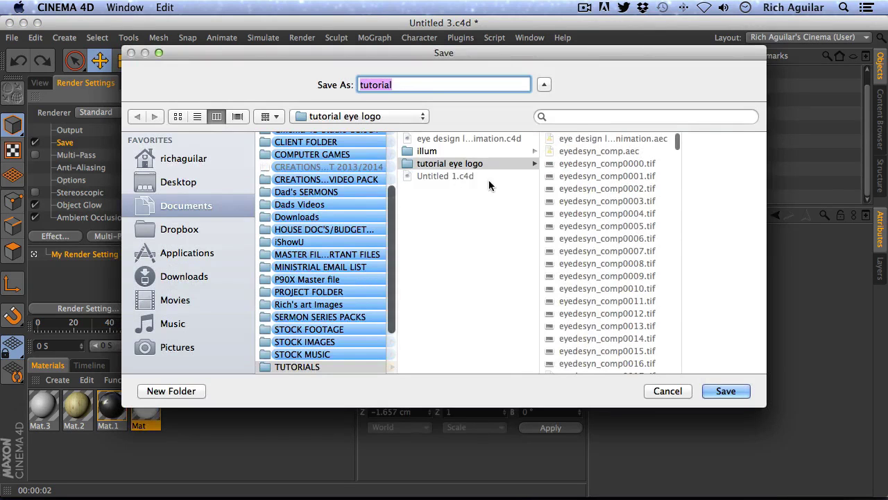
left_click(464, 165)
left_click(722, 392)
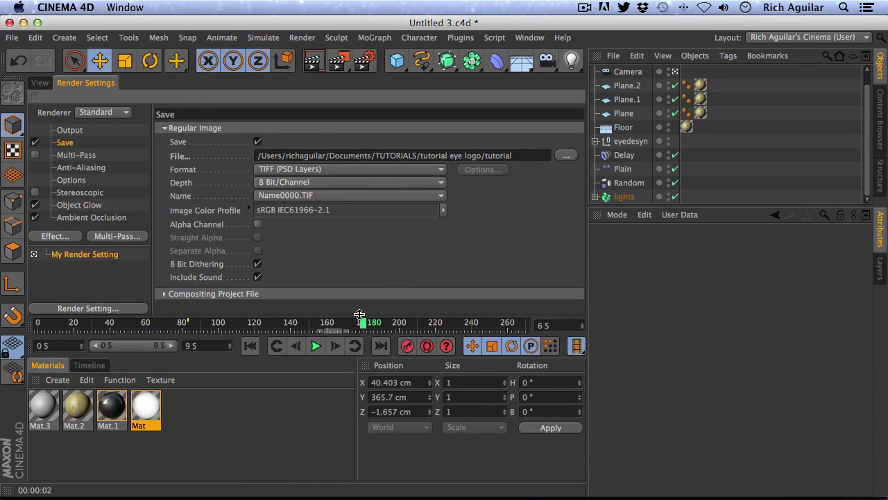
Step: Enable saving a compositing project file for After Effects, with Relative and Include 3D Data switched on
left_click(165, 294)
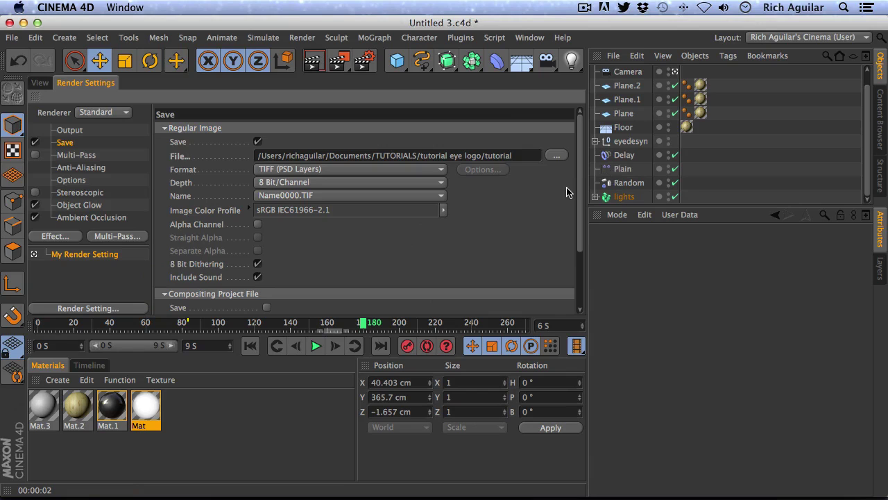
left_click(578, 268)
left_click(266, 226)
left_click(267, 253)
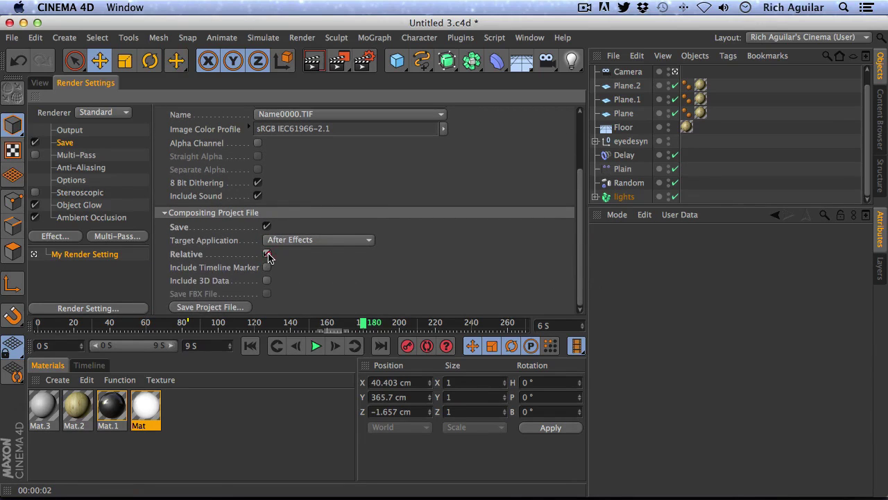
left_click(267, 280)
Step: Save the compositing project file as Untitled 3.aec in Documents/TUTORIALS and return to the perspective view
left_click(229, 308)
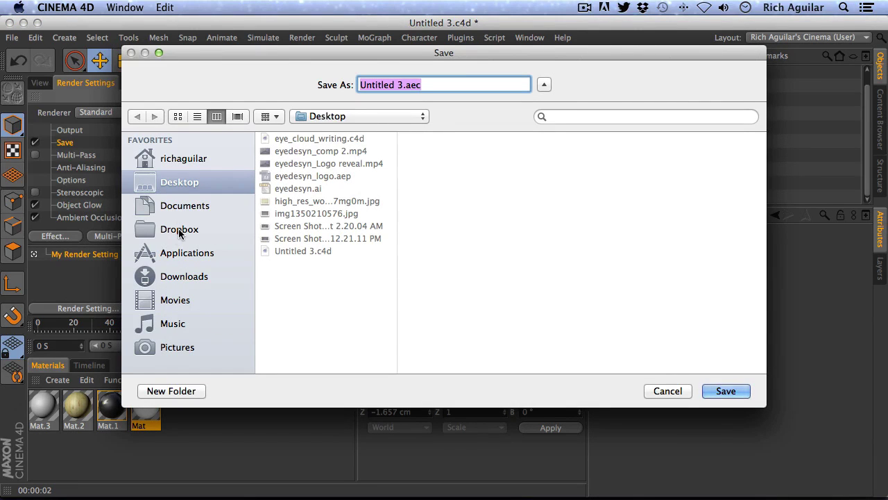
left_click(189, 208)
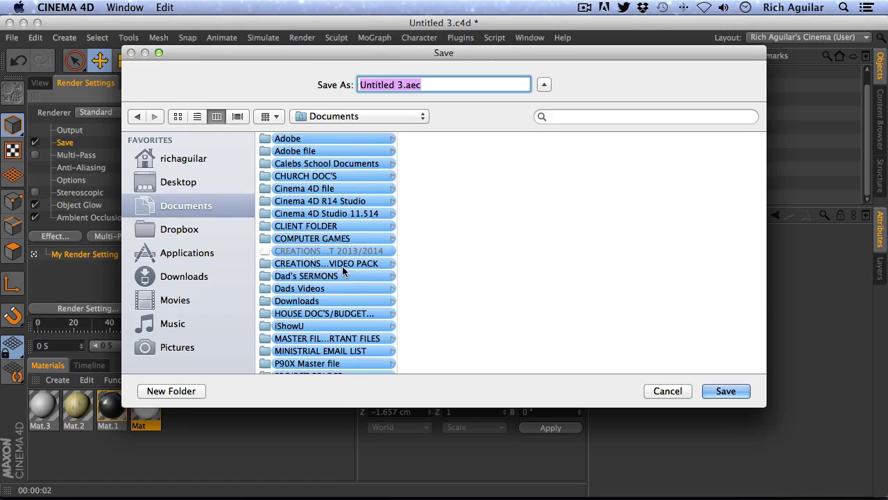
scroll(331, 179, "down", 2)
scroll(331, 178, "down", 3)
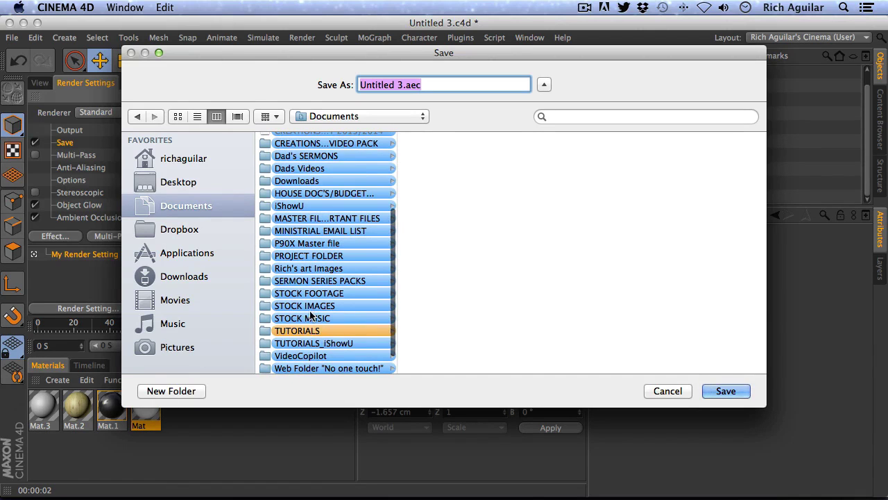
left_click(311, 329)
left_click(736, 393)
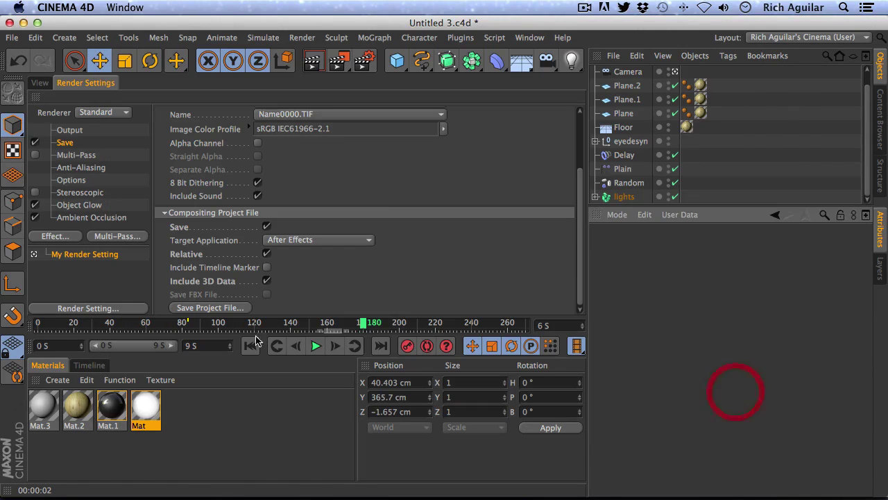
left_click(40, 83)
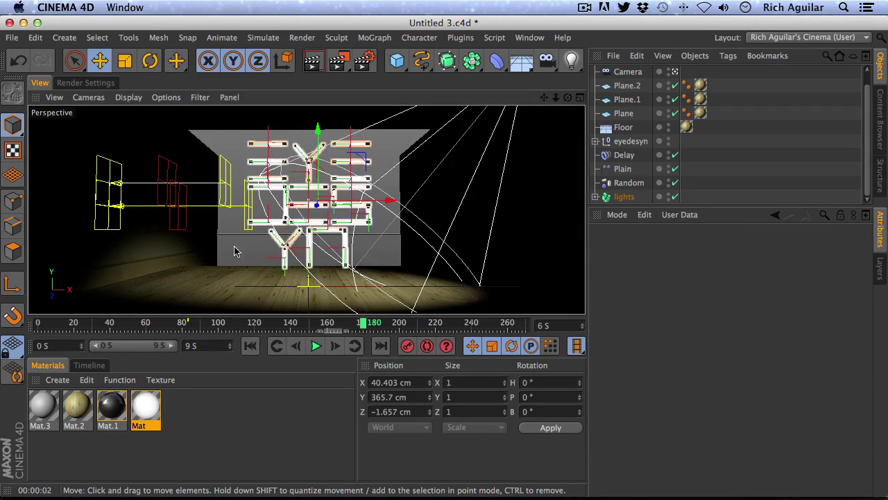
Step: Switch to After Effects
key("super+Tab")
key("super+Tab")
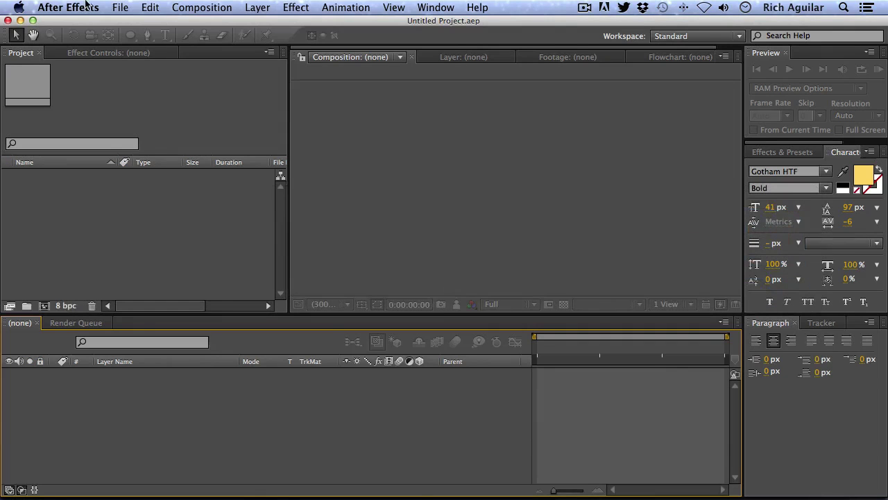
Step: Try creating a 1280 × 720 composition at 30 fps lasting 0:00:09:01, and undo it
left_click(175, 6)
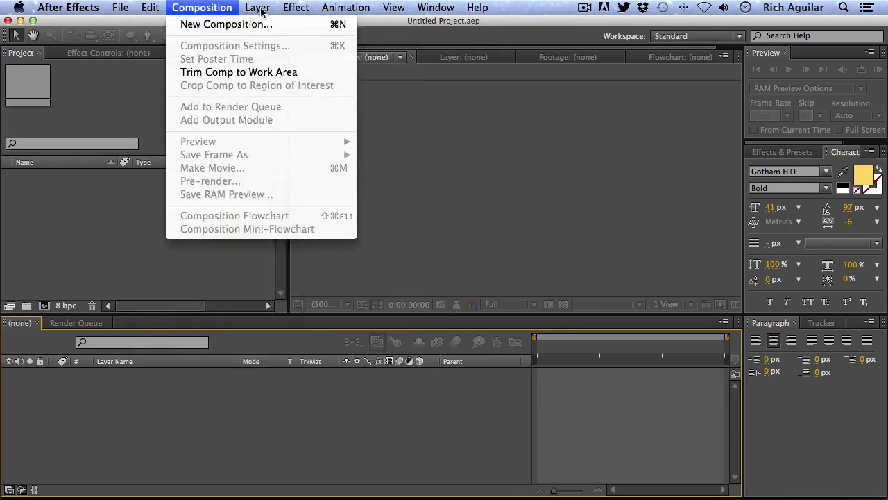
left_click(258, 24)
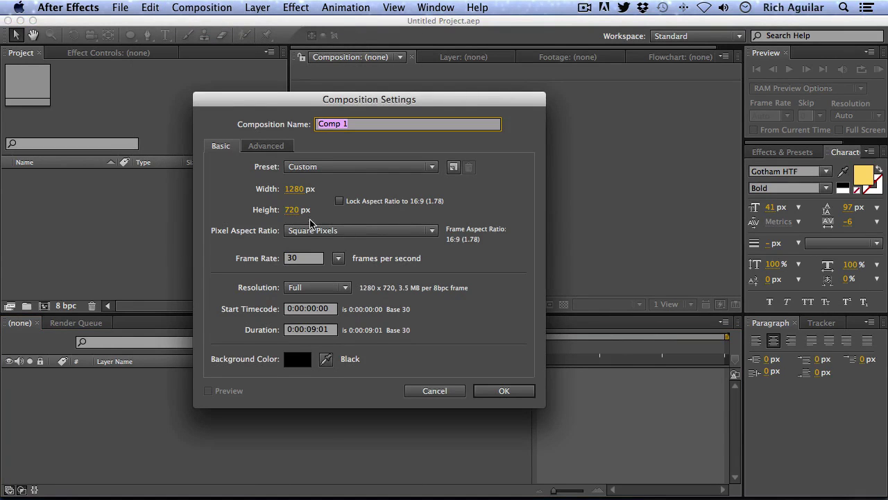
left_click(490, 392)
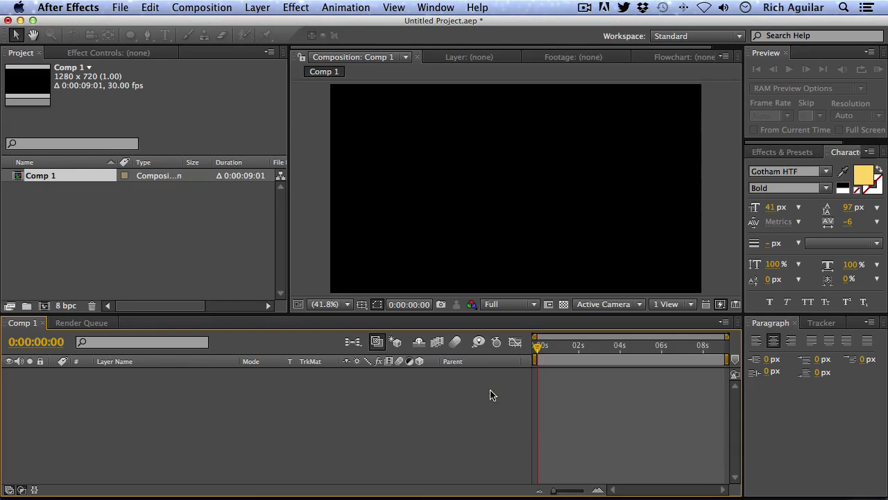
key("super+z")
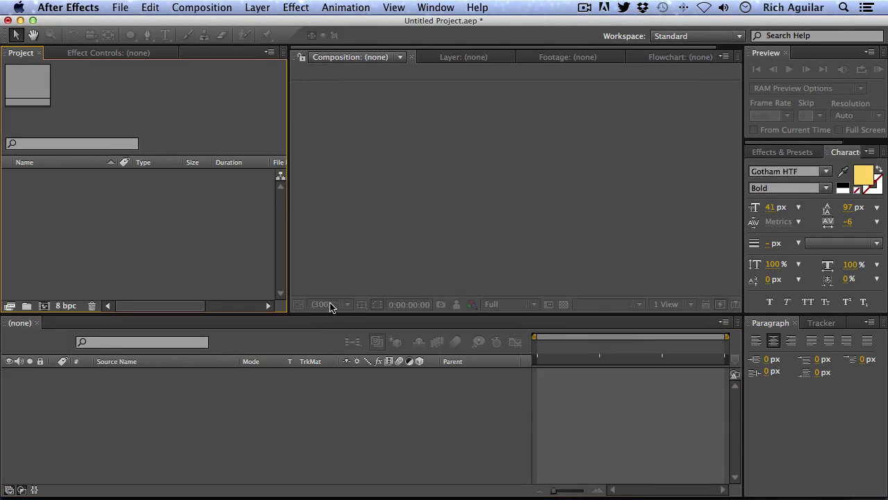
Step: Import the CINEMA 4D composition file eyedesyn_comp.aec from the "tutorial eye logo" folder
left_click(120, 8)
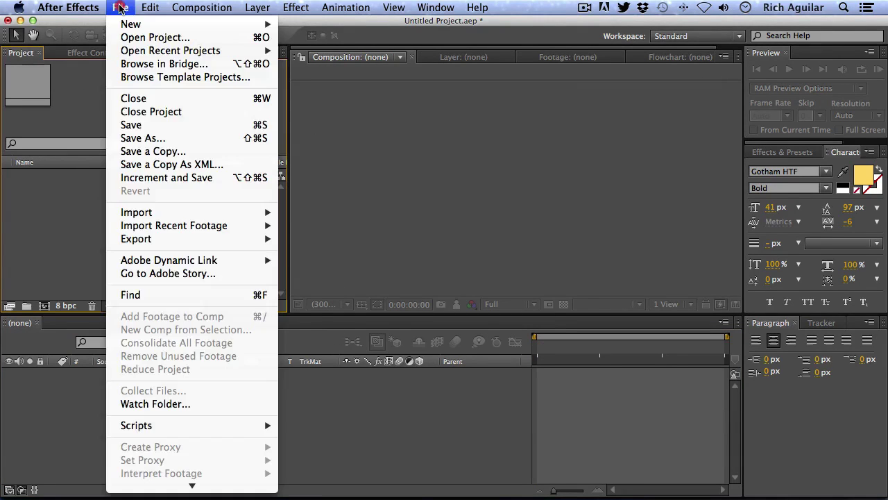
mouse_move(152, 214)
left_click(319, 214)
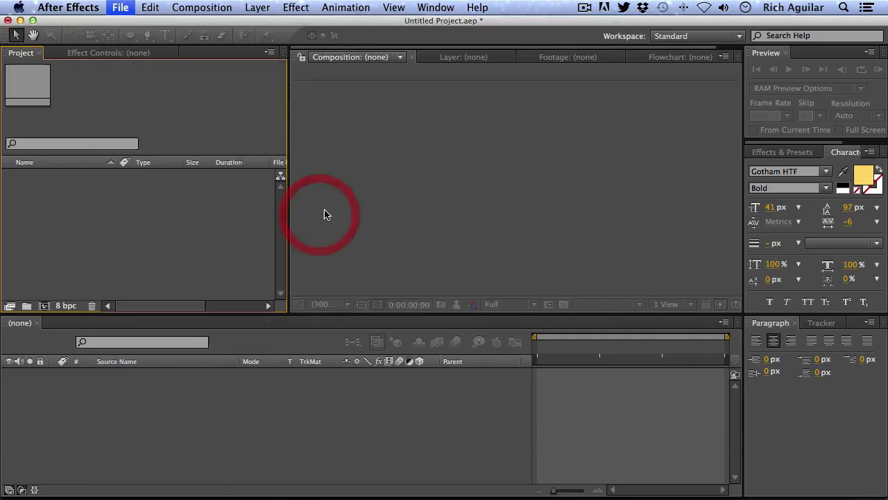
left_click(469, 81)
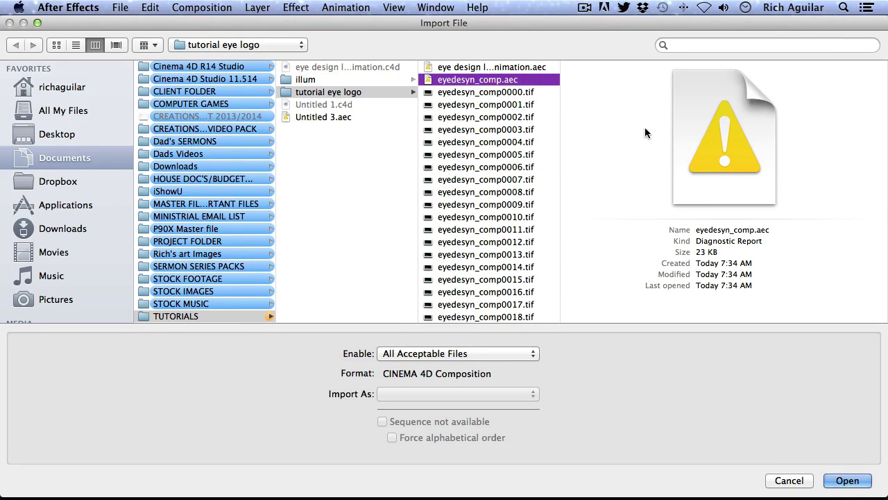
left_click(847, 480)
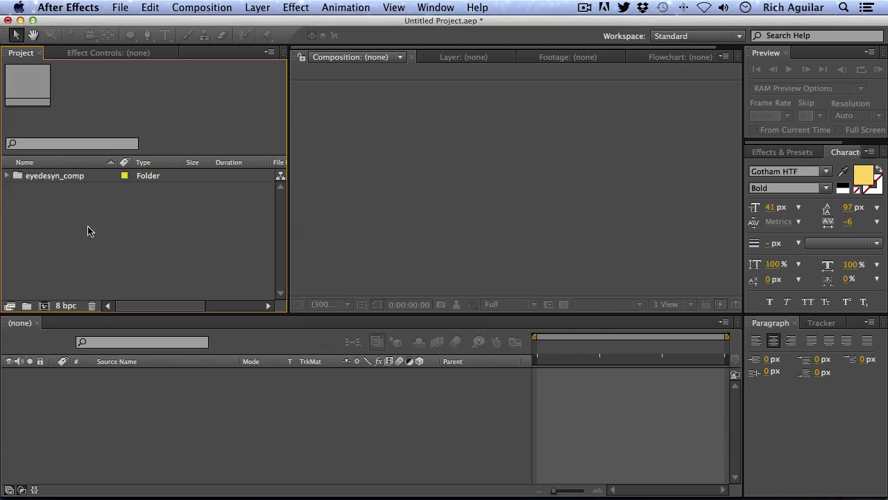
Step: Create a new composition from the imported eyedesyn_comp composition and scrub its timeline to 0:00:06:11
left_click(6, 176)
left_click(72, 191)
left_click_drag(73, 192, 41, 311)
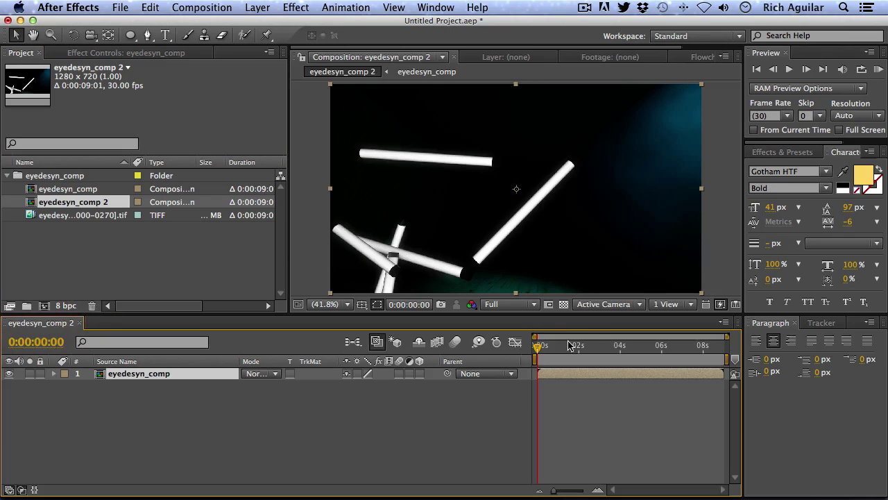
left_click_drag(539, 349, 669, 354)
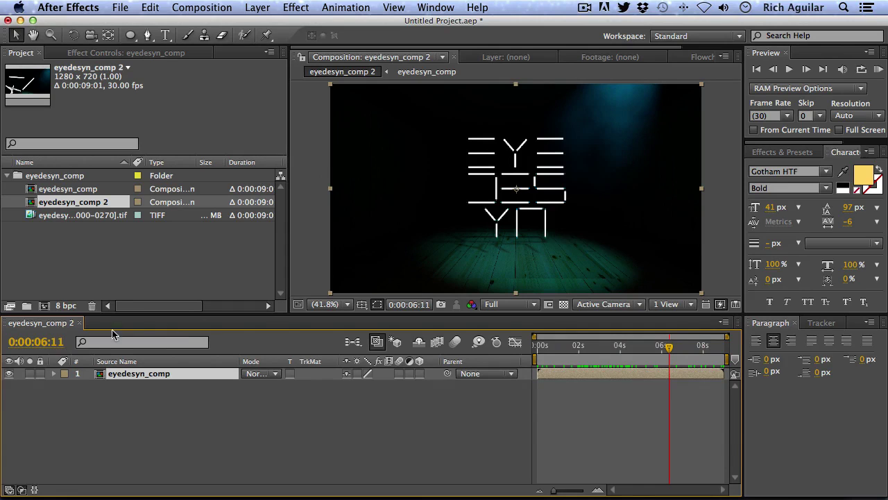
Step: Duplicate the eyedesyn_comp layer, solo the copy and apply a Luma Key that keys out darker areas with threshold 248
key("super+d")
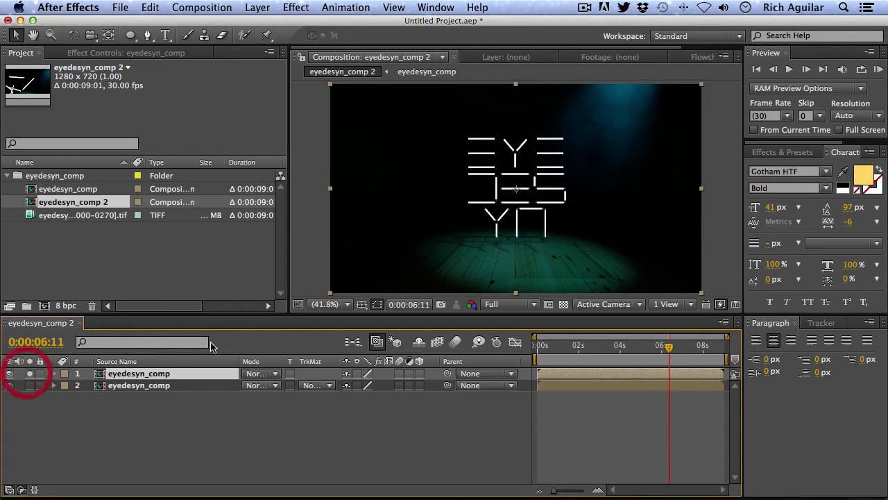
left_click(296, 7)
mouse_move(340, 225)
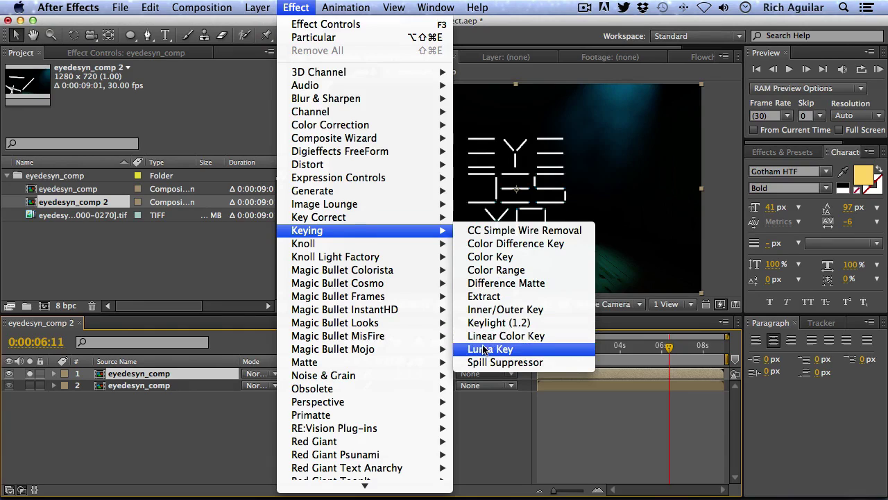
left_click(483, 349)
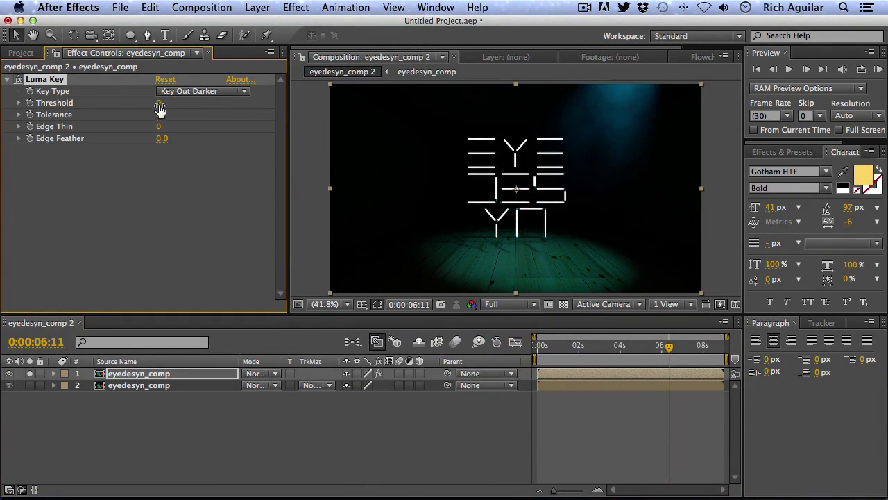
left_click_drag(165, 102, 226, 114)
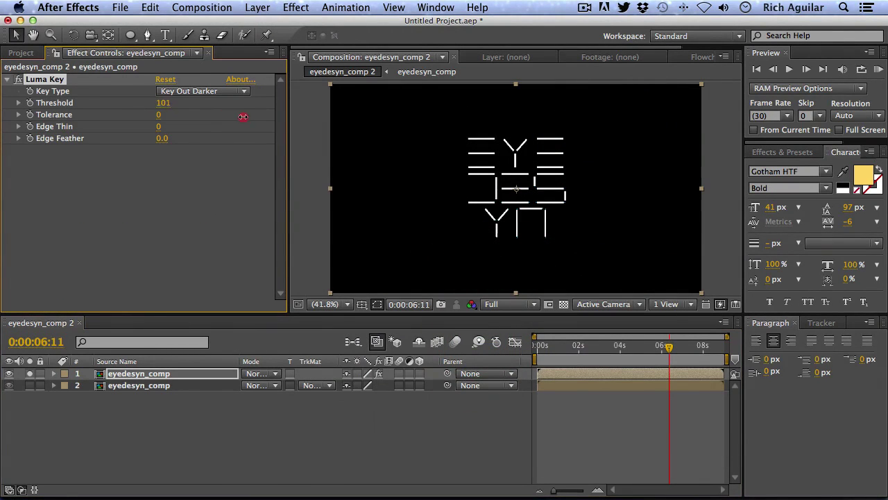
left_click_drag(337, 132, 398, 141)
Step: Add a Gaussian Blur with blurriness 15.0 to the keyed copy, then unsolo it and set its blending mode to Screen
left_click(294, 8)
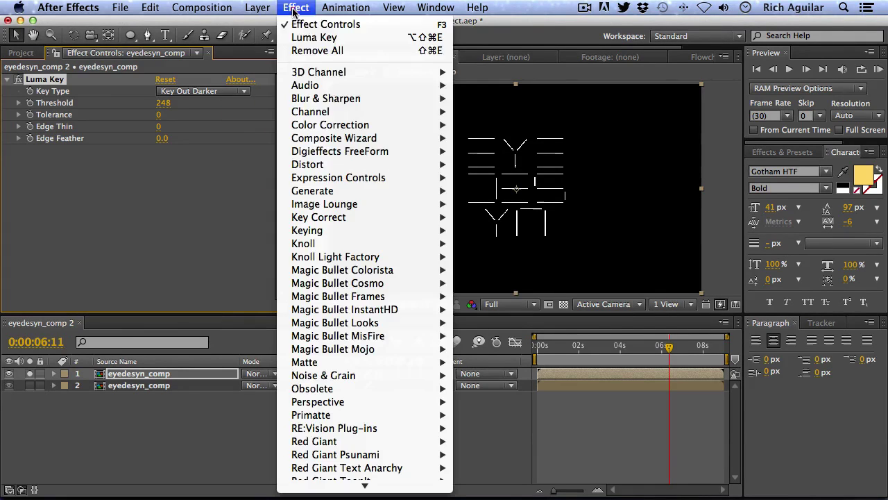
mouse_move(362, 98)
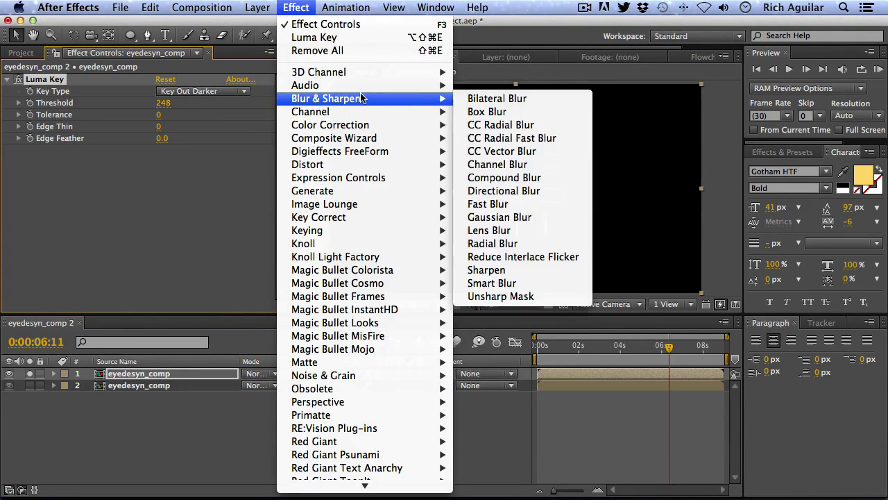
left_click(525, 220)
mouse_move(158, 162)
left_mouse_down()
mouse_move(216, 162)
mouse_move(165, 162)
mouse_move(177, 168)
mouse_move(170, 168)
left_mouse_up()
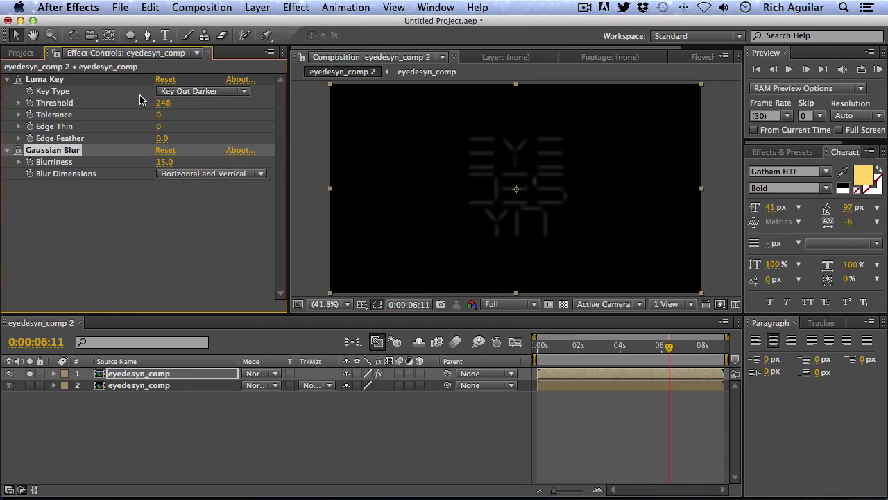
left_click(255, 384)
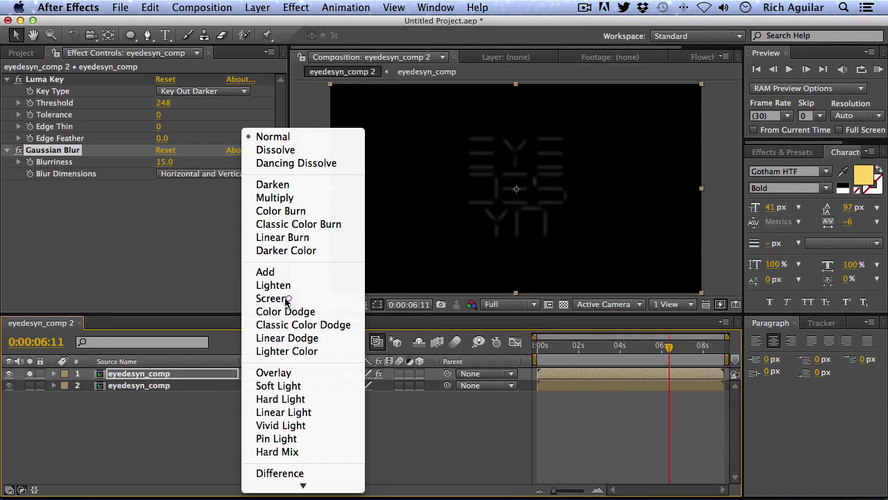
left_click(276, 297)
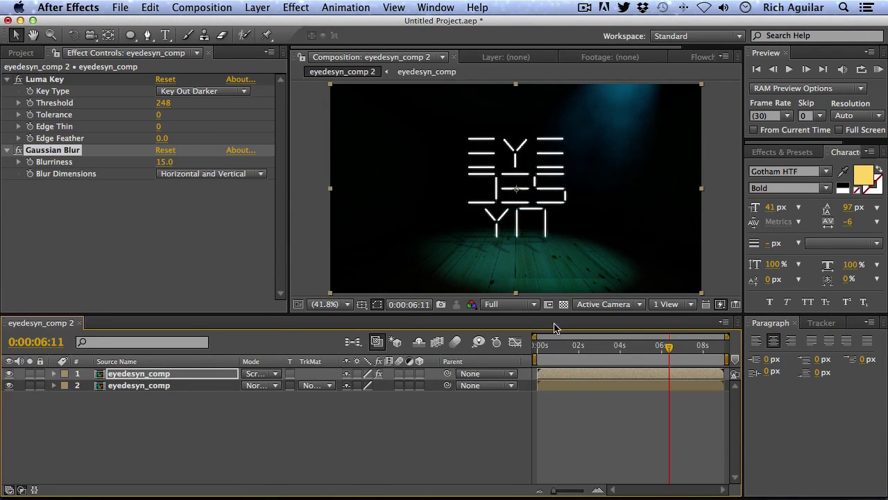
Step: Go to 0:00:01:26 and raise the keyed layer's Gaussian Blur blurriness to 118.9
left_click_drag(585, 348, 576, 347)
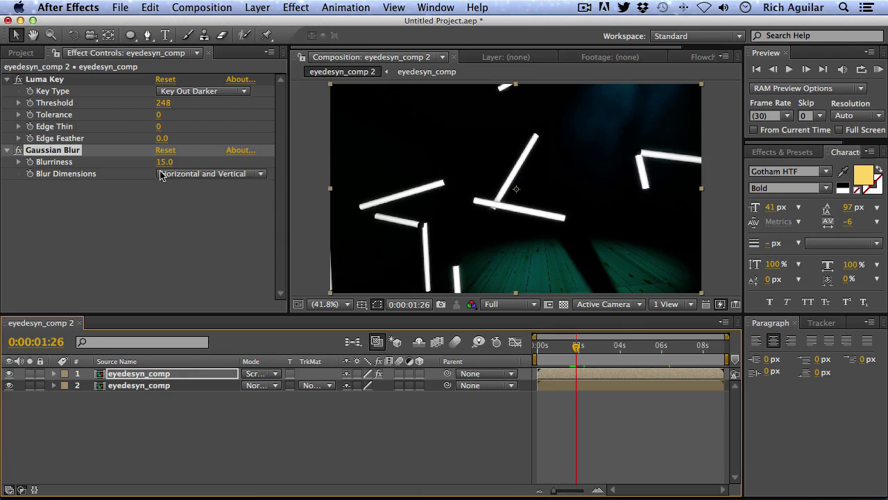
left_click_drag(164, 169, 185, 166)
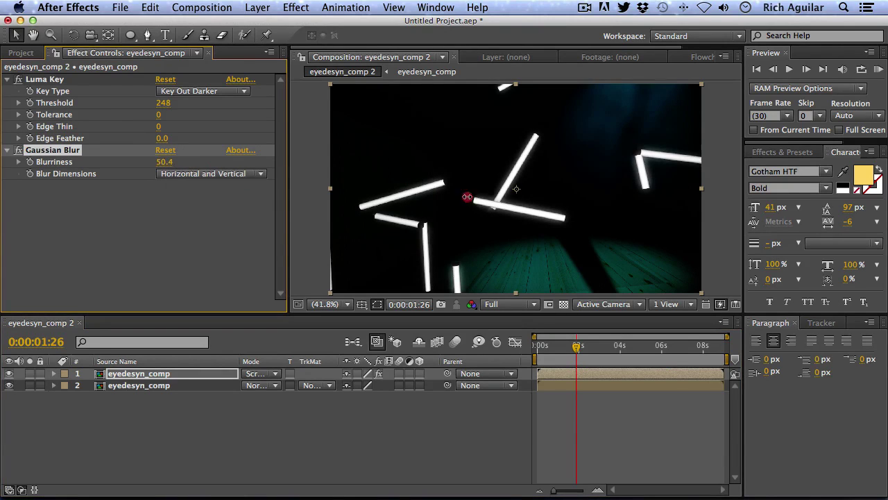
left_click_drag(502, 202, 456, 209)
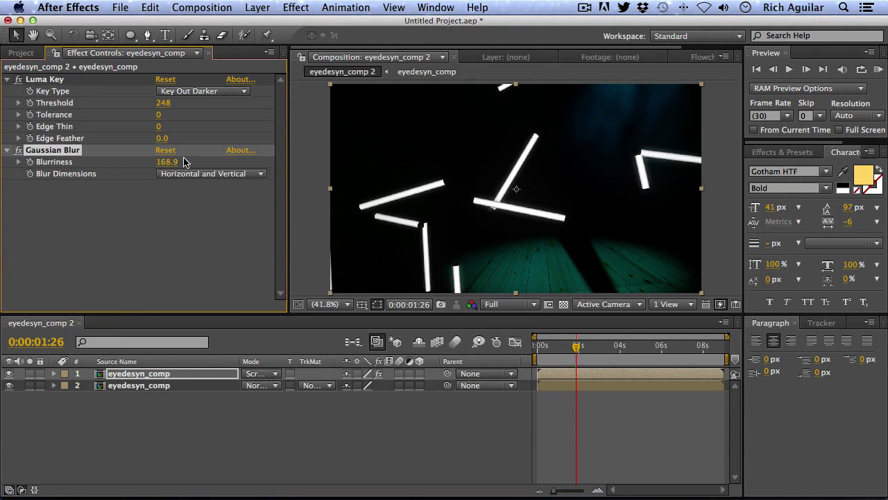
left_click_drag(117, 149, 257, 159)
left_click_drag(132, 161, 132, 161)
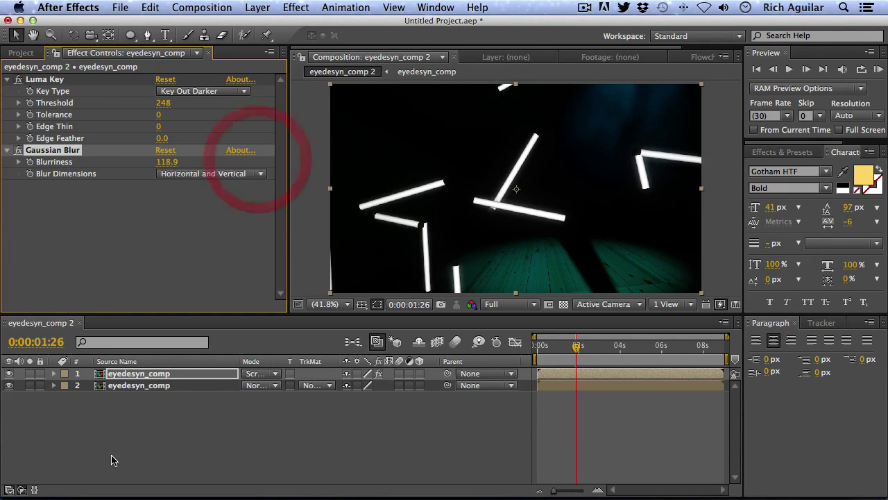
Step: Set the blurred copy's opacity to 12% and scrub the timeline to 0:00:06:07
key("t")
left_click_drag(351, 386, 321, 382)
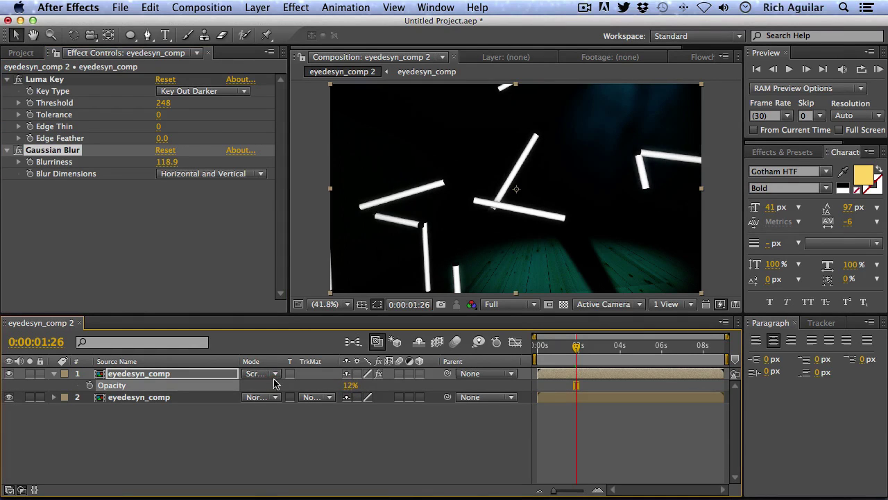
left_click_drag(576, 346, 666, 354)
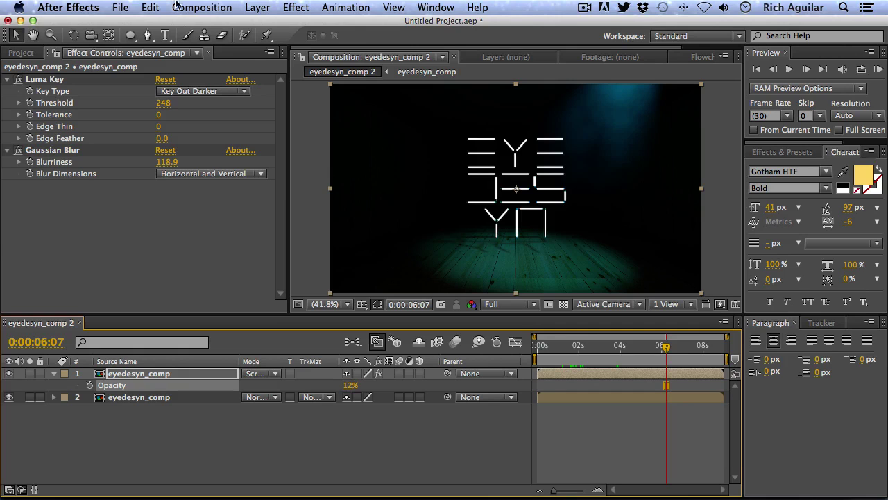
Step: Create an adjustment layer with a Curves effect and pull the RGB curve's midtones down into a slight S shape
left_click(251, 7)
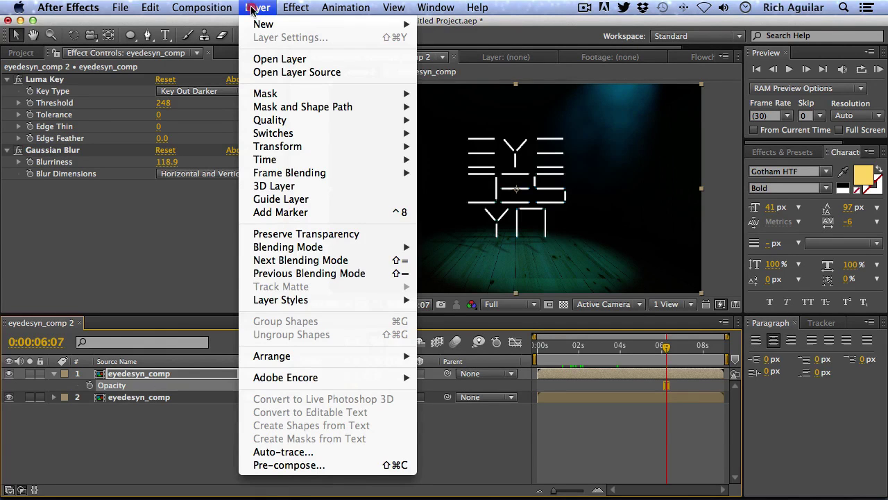
mouse_move(333, 23)
left_click(505, 109)
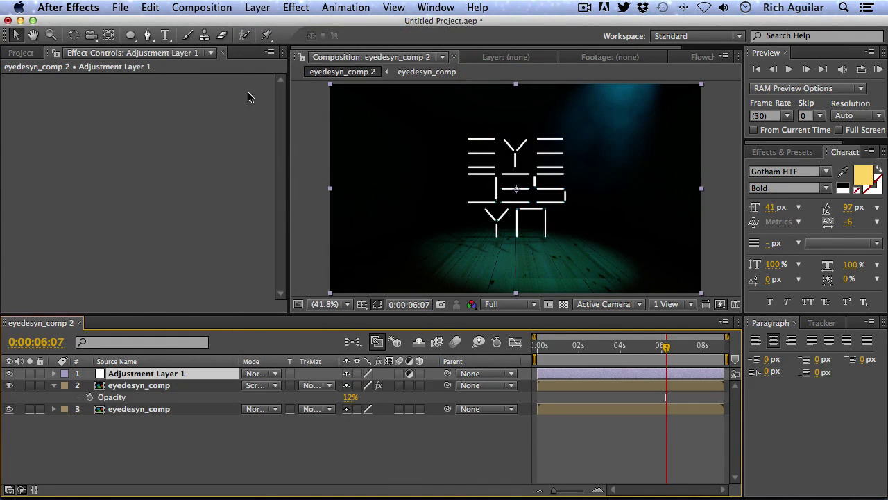
left_click(295, 11)
mouse_move(319, 125)
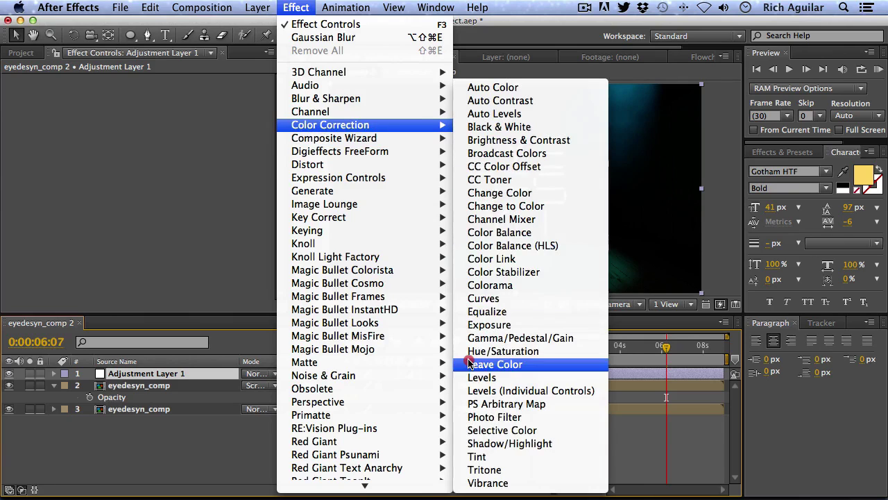
left_click(478, 298)
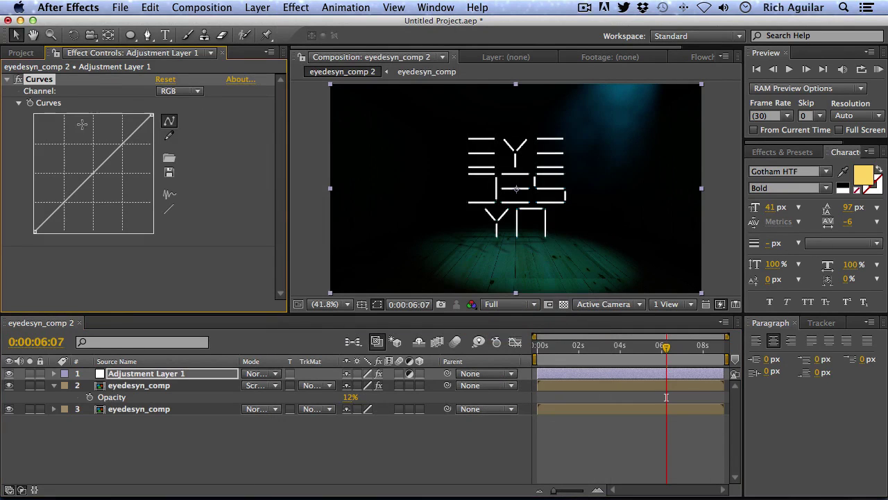
left_click_drag(90, 170, 98, 186)
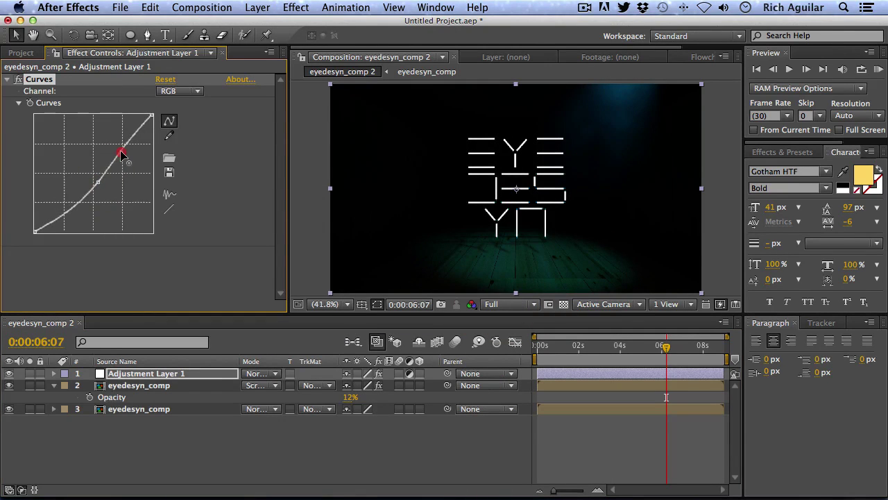
Step: Raise the midtones of the Blue curve and add a nearly neutral midpoint to the Red curve
left_click(179, 91)
left_click(177, 144)
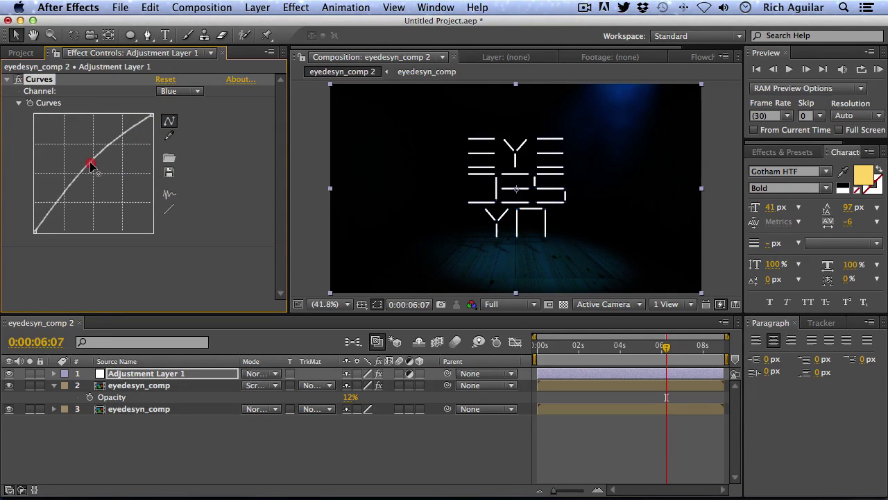
left_click(179, 91)
left_click(177, 116)
mouse_move(98, 180)
left_mouse_down()
mouse_move(92, 168)
mouse_move(98, 178)
left_mouse_up()
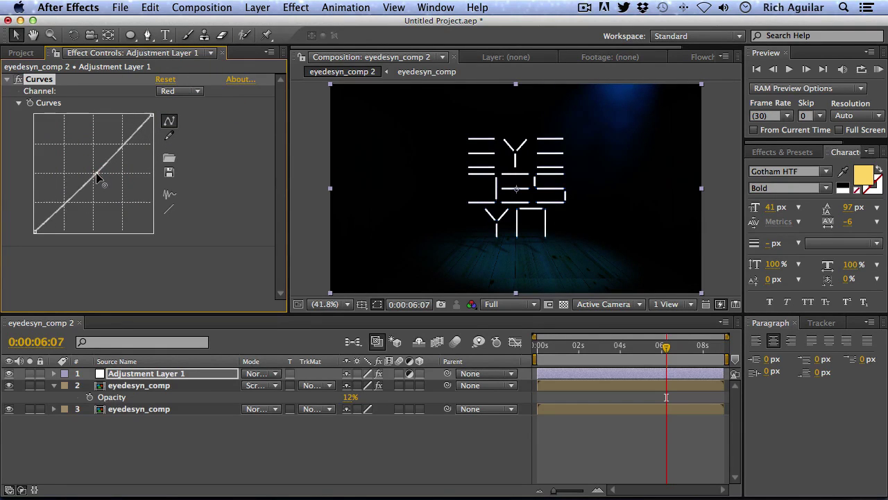
left_click(184, 107)
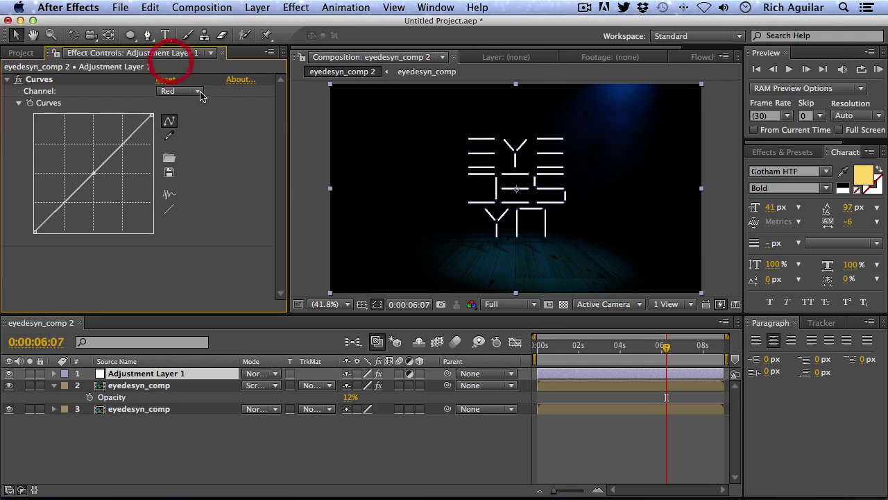
Step: Lower the midtones of the Green curve slightly
left_click(179, 91)
left_click(184, 133)
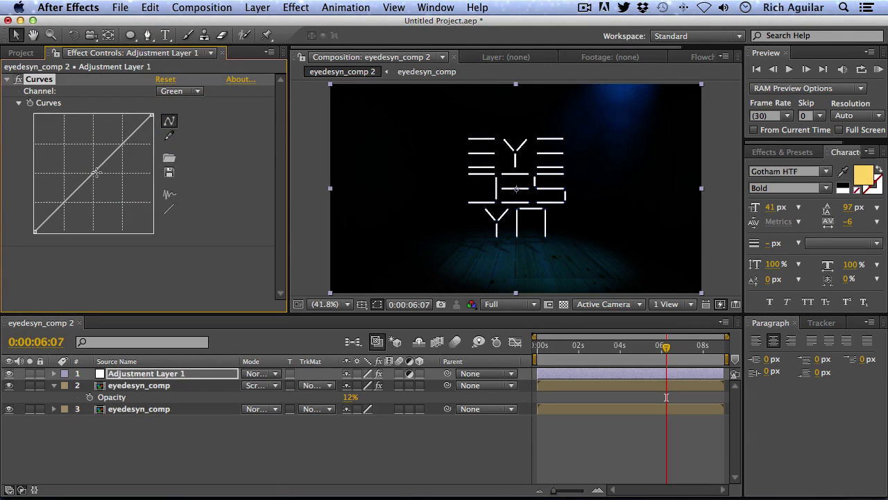
left_click_drag(94, 181, 95, 181)
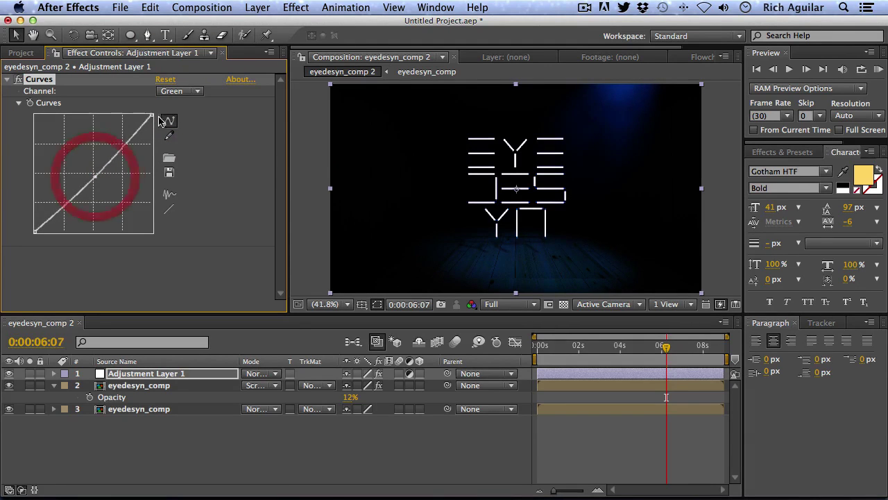
Step: Lift the black points of the Red and Blue curves slightly and scrub the timeline to 0:00:06:01
left_click(187, 91)
left_click(181, 118)
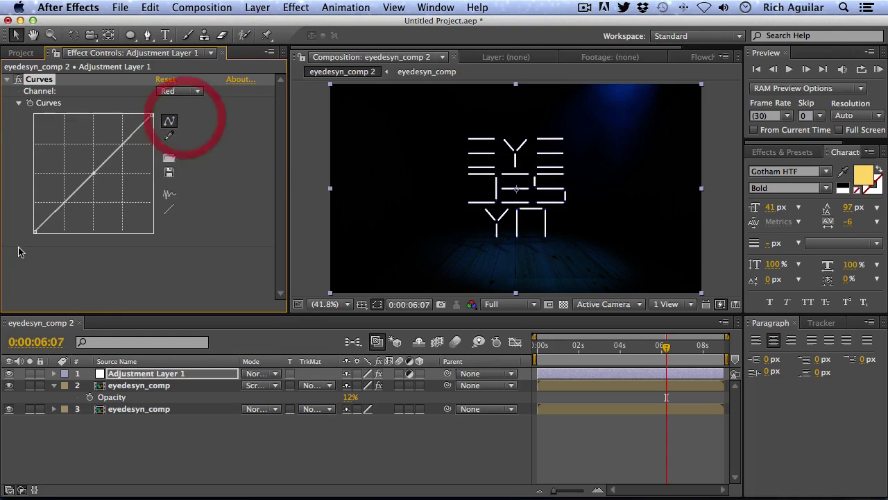
left_click(36, 227)
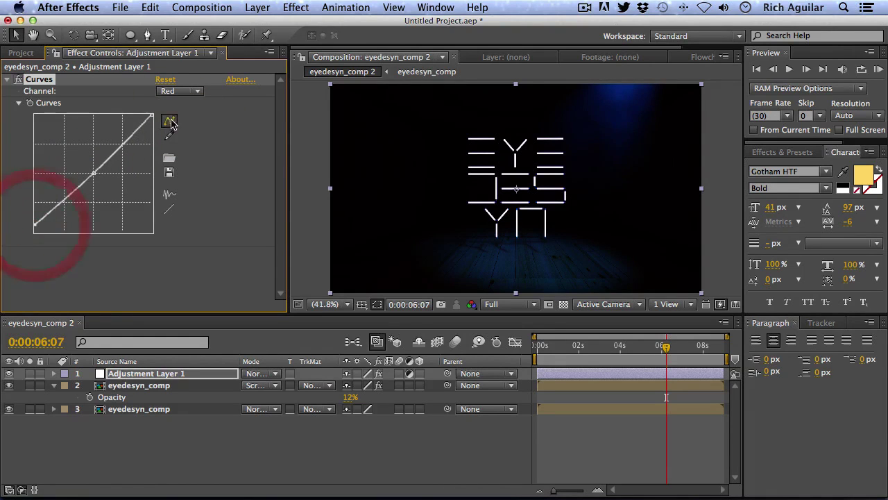
left_click(198, 92)
left_click(182, 145)
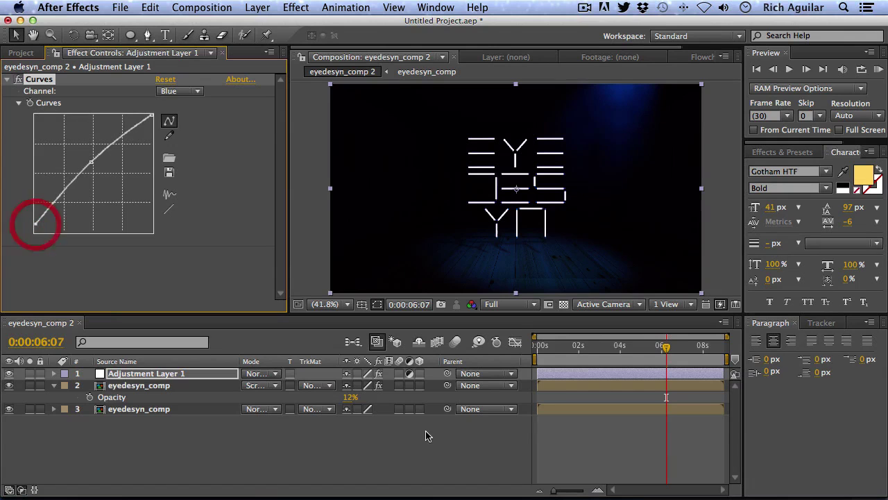
left_click_drag(568, 346, 662, 364)
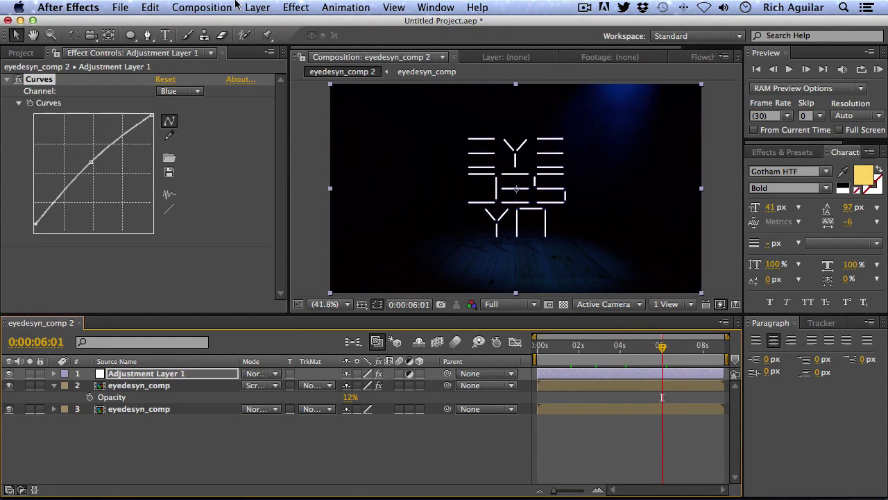
Step: Create a second adjustment layer and name it Blur
left_click(255, 7)
mouse_move(389, 23)
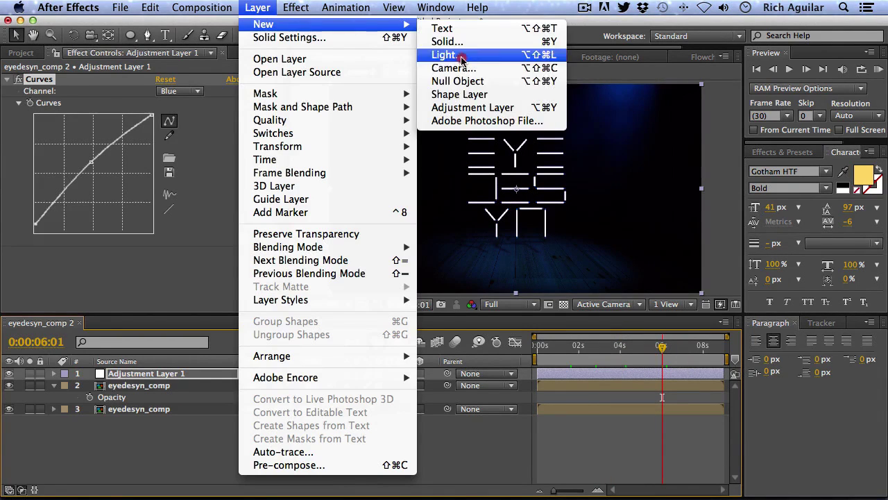
left_click(455, 107)
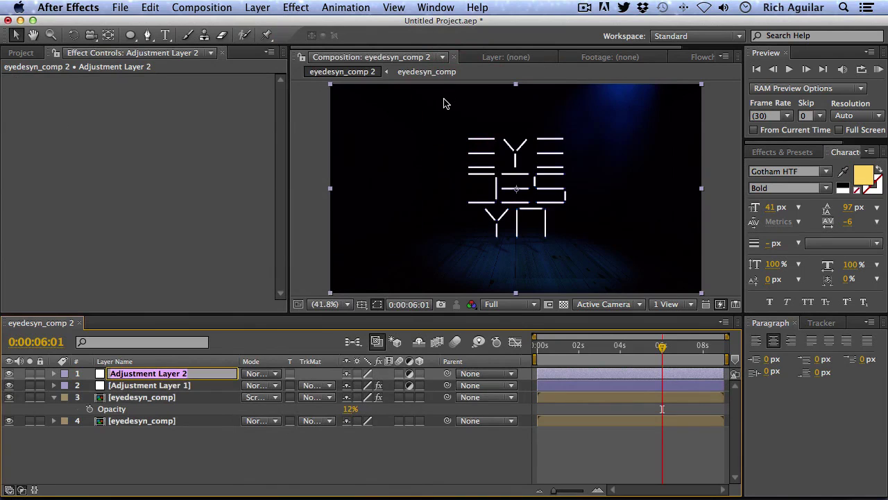
type("Blur")
key("Return")
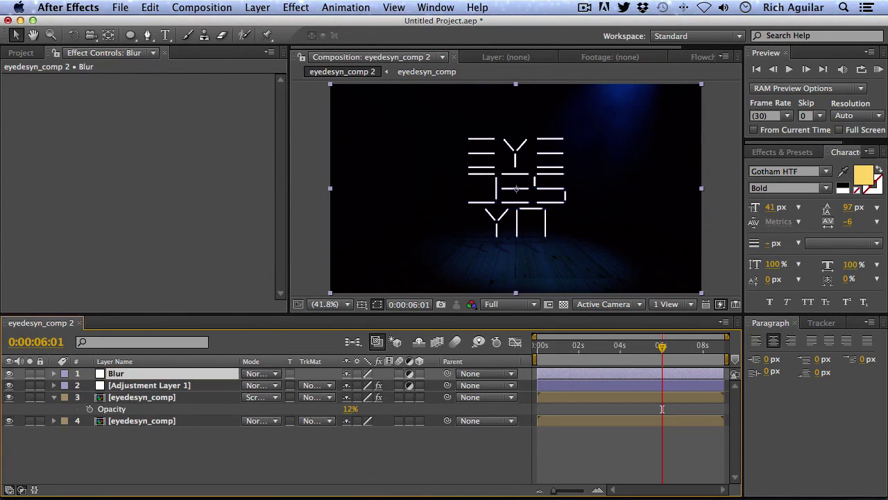
Step: Apply the RE:Vision RSMB motion blur effect to the Blur adjustment layer
left_click(294, 7)
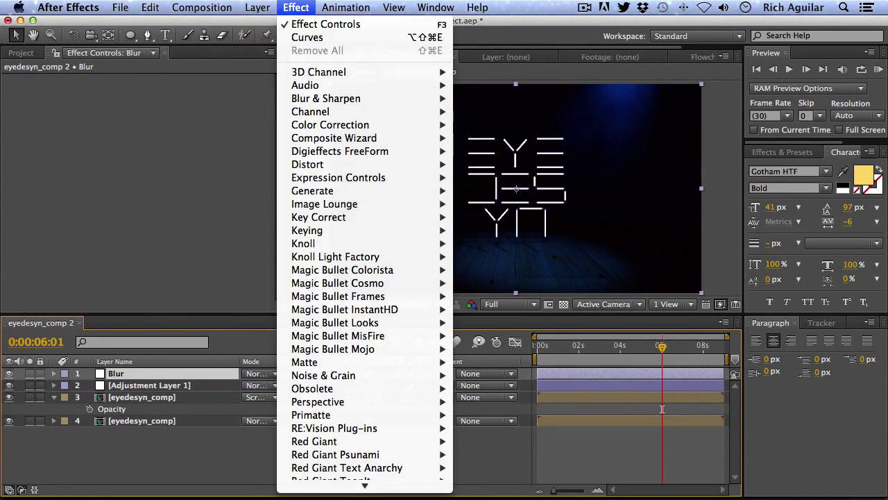
scroll(299, 472, "down", 5)
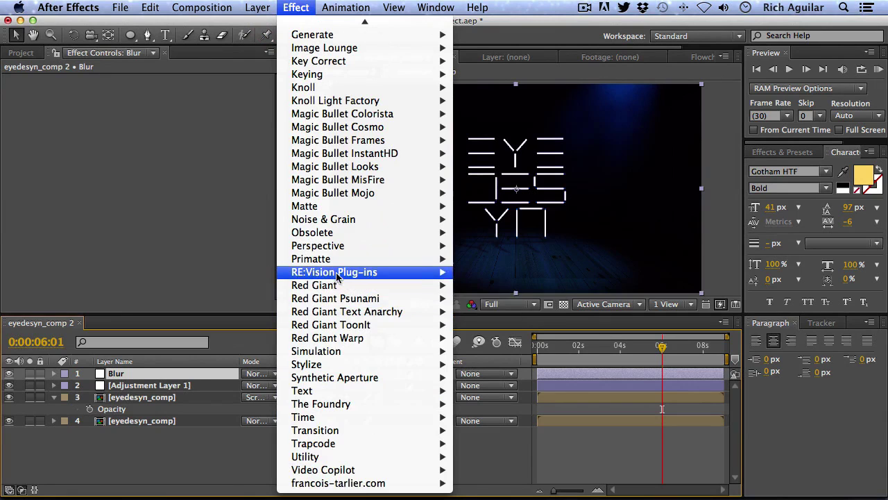
mouse_move(374, 272)
left_click(510, 273)
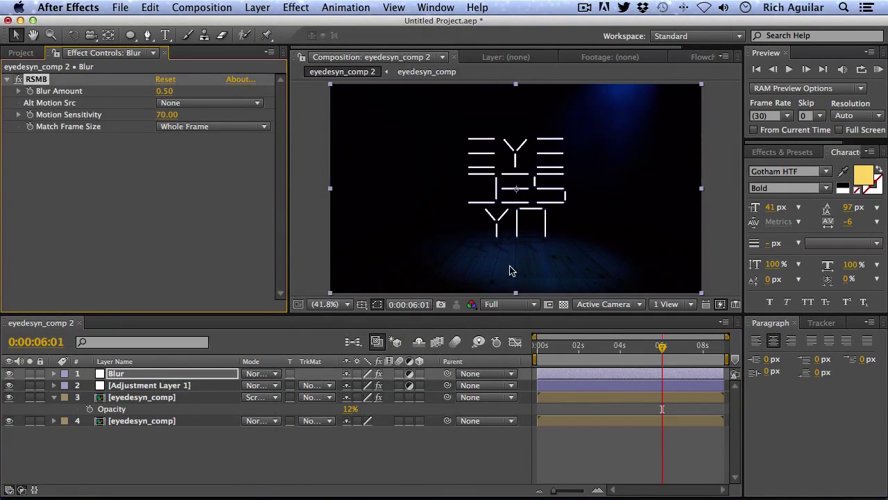
Step: Preview the motion blur on the flying tubes around 0:00:05:16 in an enlarged composition view, ending at 0:00:05:29
left_click_drag(644, 351, 654, 351)
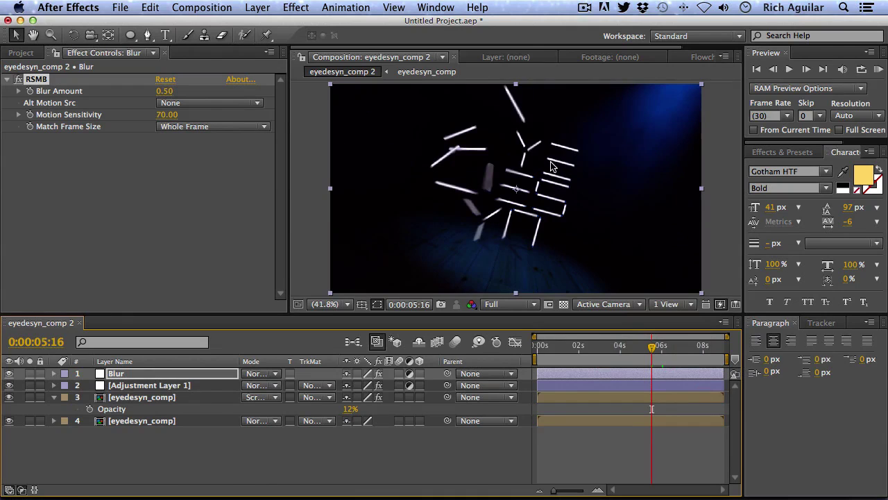
key("grave")
key("space")
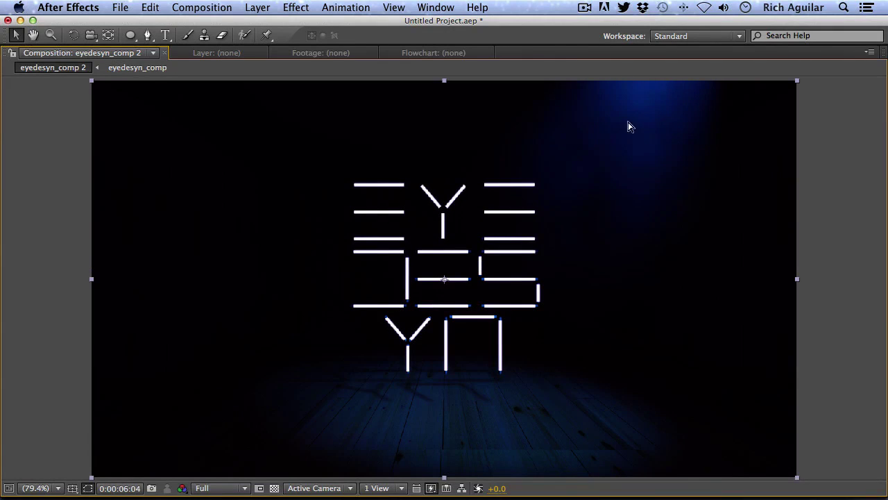
key("grave")
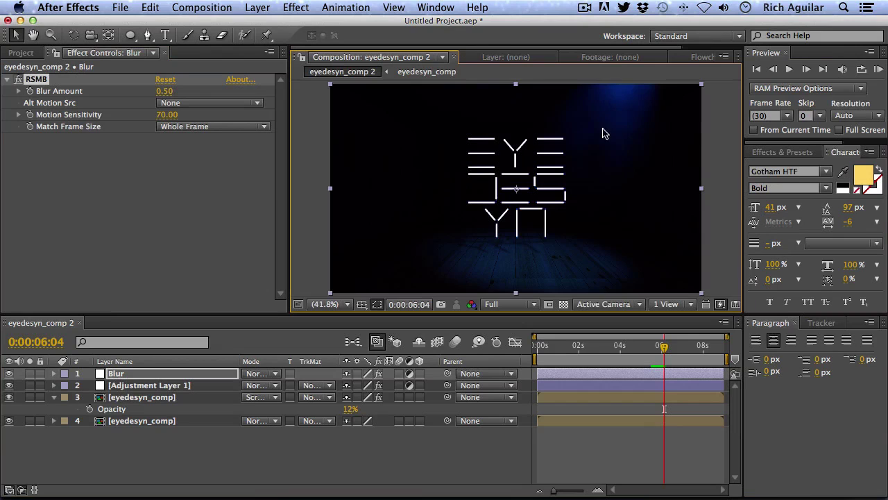
left_click_drag(621, 349, 659, 358)
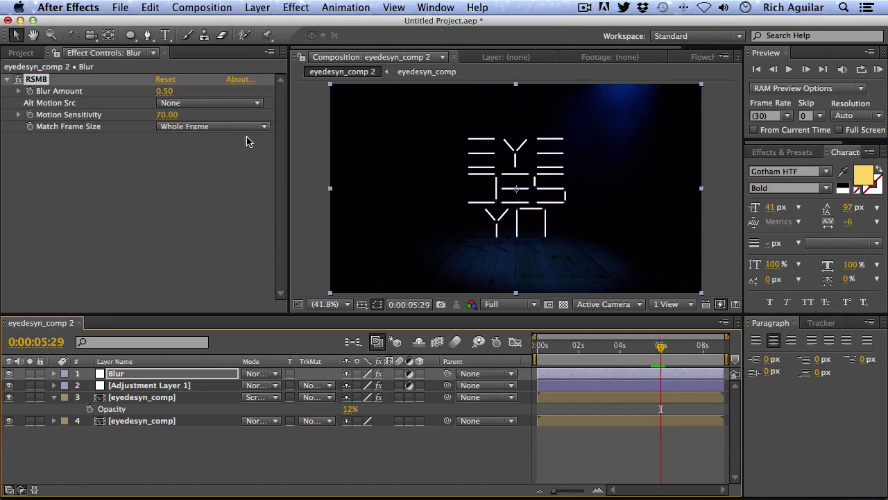
Step: Create a third adjustment layer above the Blur layer and apply the Levels effect to it
left_click(256, 14)
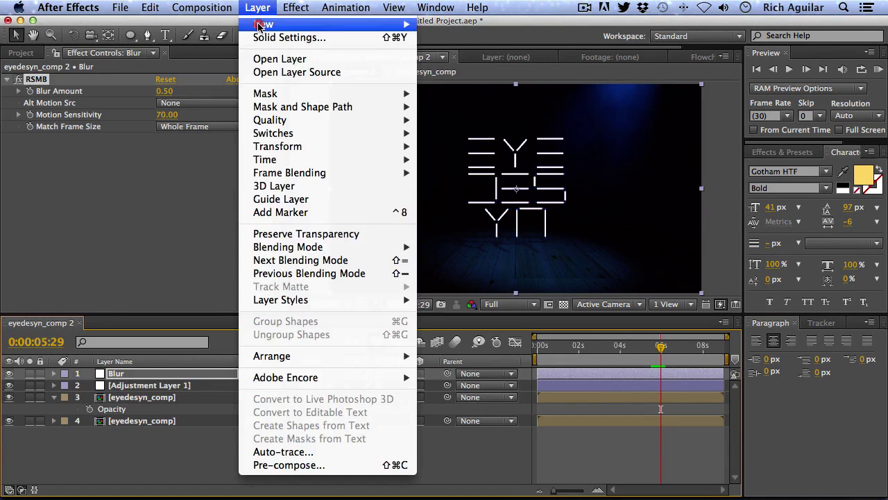
mouse_move(360, 80)
left_click(485, 107)
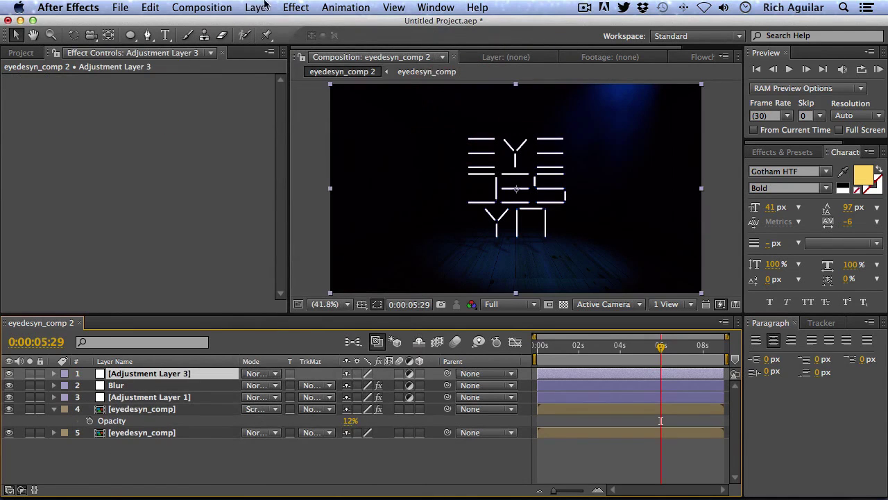
left_click(295, 7)
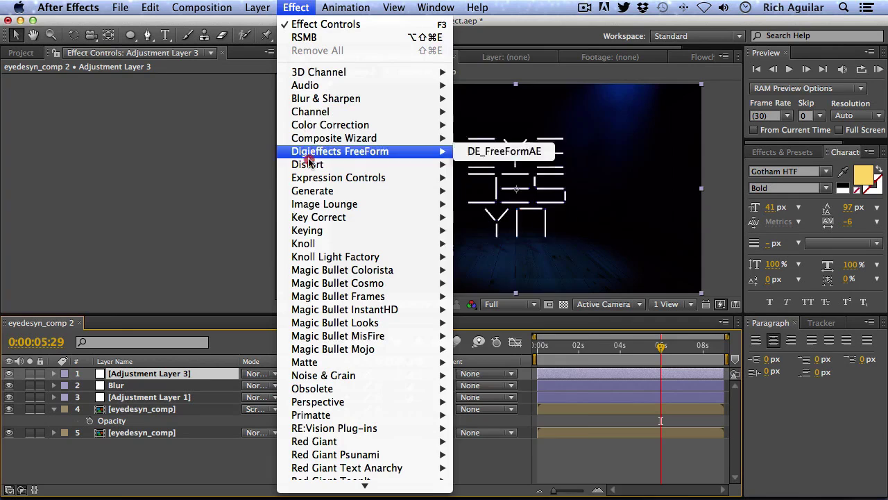
mouse_move(330, 125)
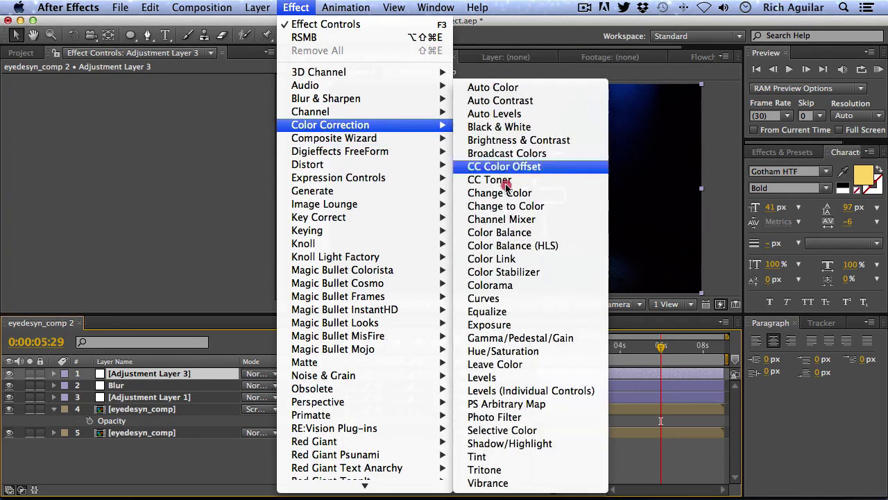
left_click(483, 376)
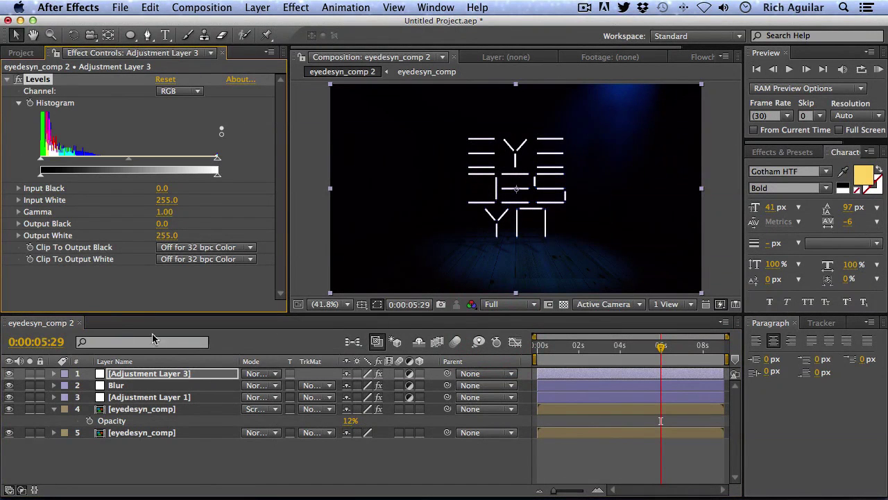
Step: Add a full-frame elliptical mask to Adjustment Layer 3 and set it to Inverted
left_click(150, 375)
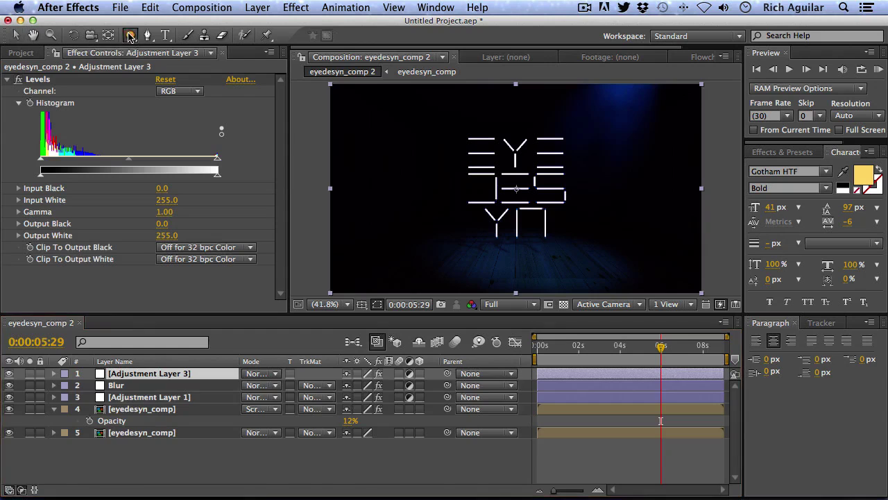
double_click(130, 35)
key("v")
left_click(397, 398)
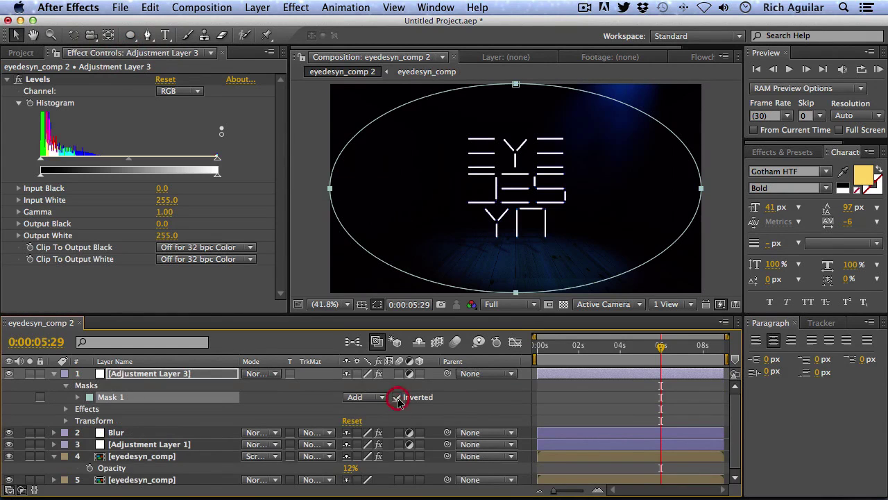
left_click(78, 395)
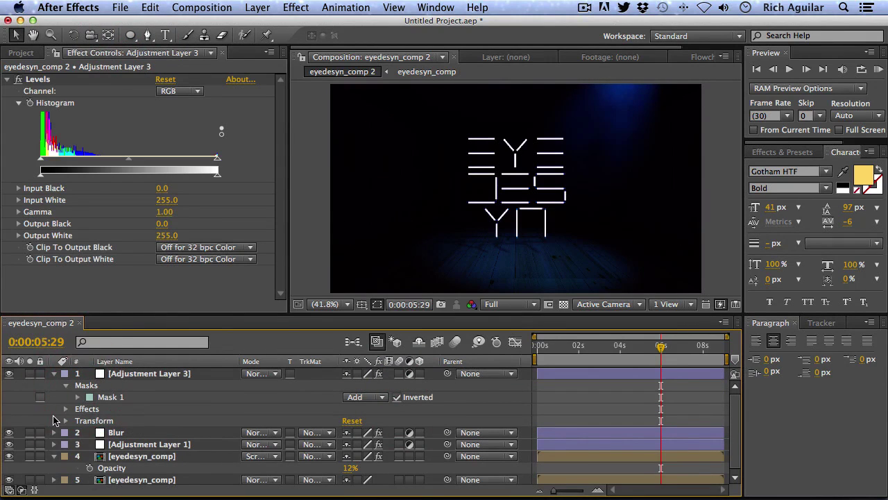
Step: Set the Levels Output White to 94 and the mask's feather to 157 pixels
left_click_drag(215, 173, 98, 145)
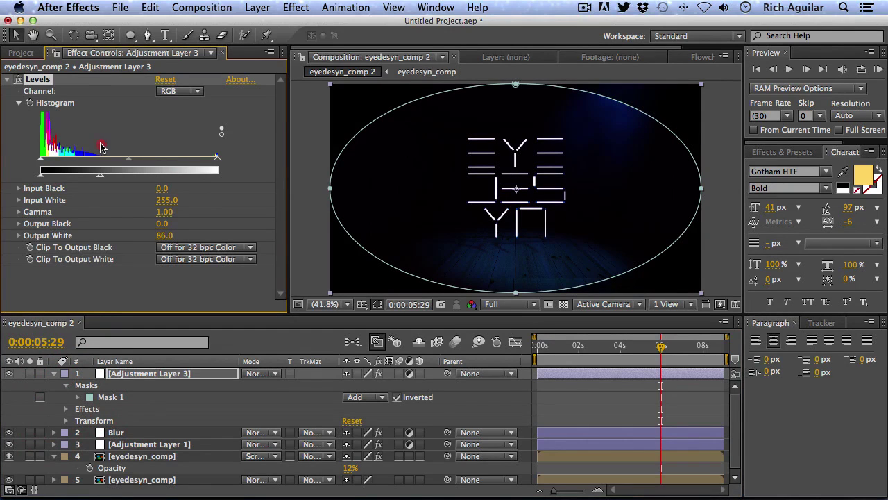
left_click(77, 397)
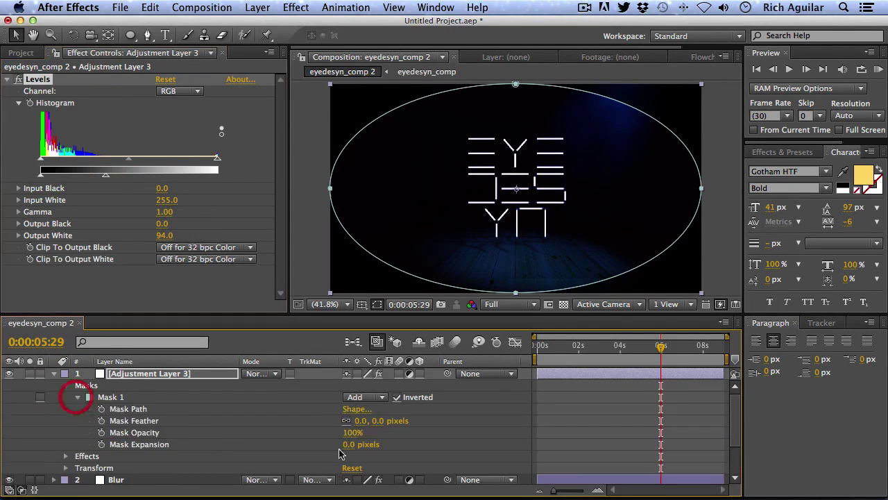
left_click_drag(364, 421, 383, 421)
Step: Reshape the vignette mask by extending it up around the blue spotlight and raising its lower edge, then collapse the layer's properties
left_click_drag(515, 84, 580, 38)
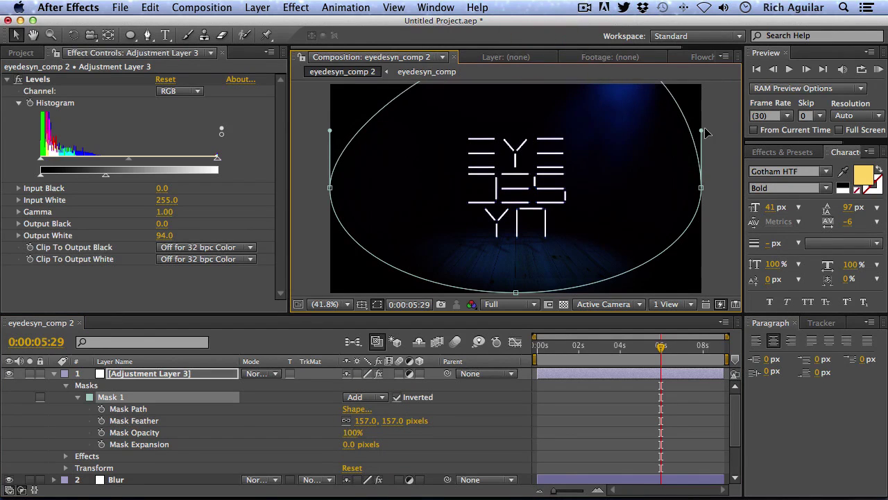
left_click_drag(731, 113, 764, 95)
left_click_drag(515, 292, 520, 265)
left_click(297, 261)
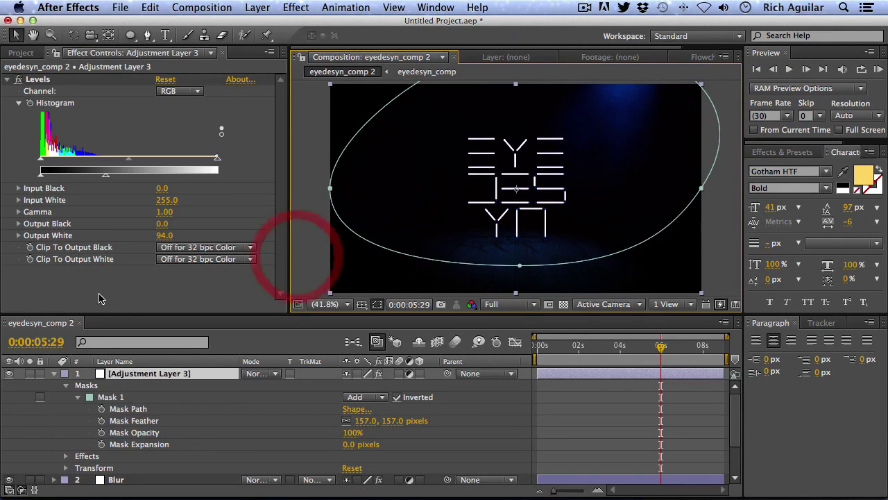
left_click(54, 374)
left_click(293, 254)
left_click(312, 460)
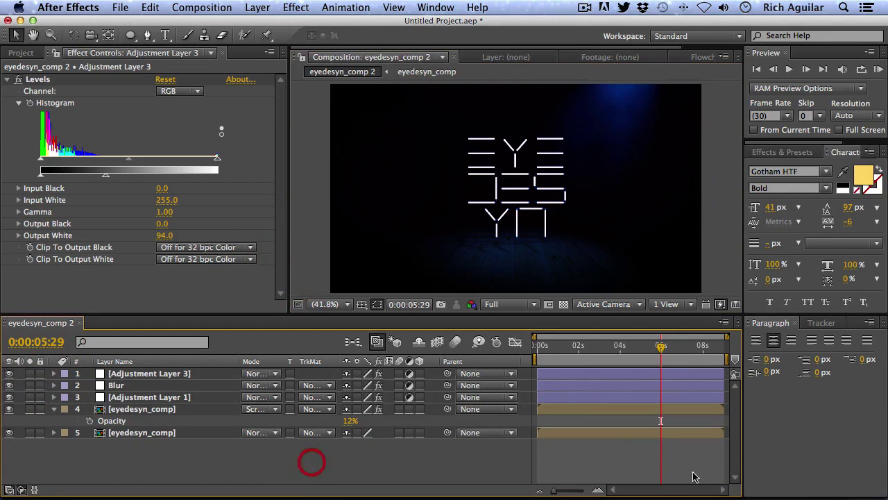
Step: Scrub through the animation to 0:00:07:19 and create a black 1280 x 720 solid named PARTICULAR
left_click_drag(572, 347, 647, 354)
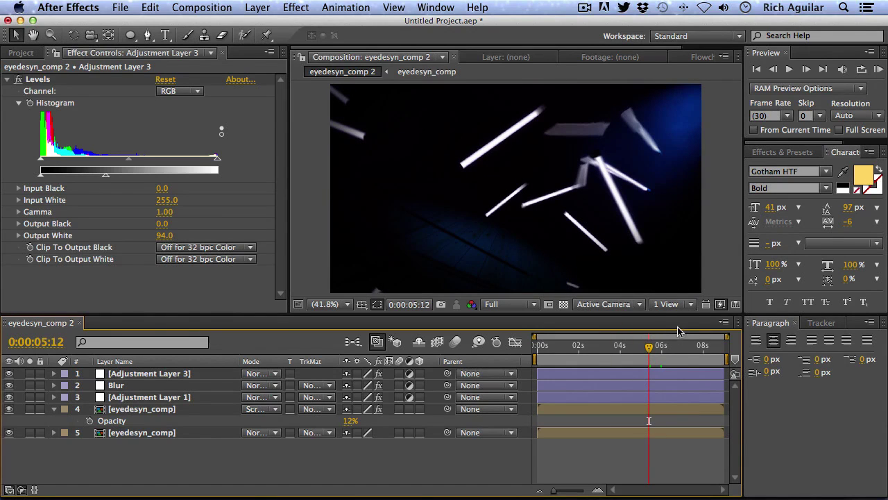
left_click_drag(651, 346, 696, 352)
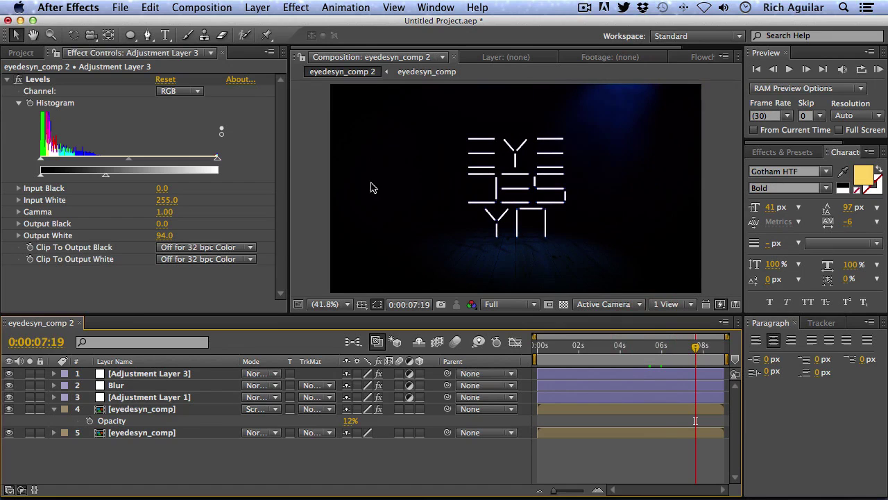
left_click(254, 12)
mouse_move(313, 19)
left_click(438, 41)
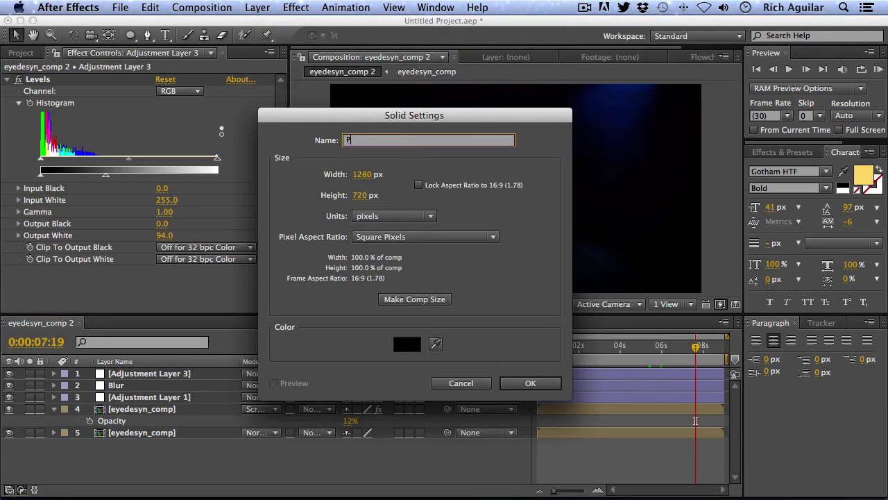
type("PARTICULAR")
key("Return")
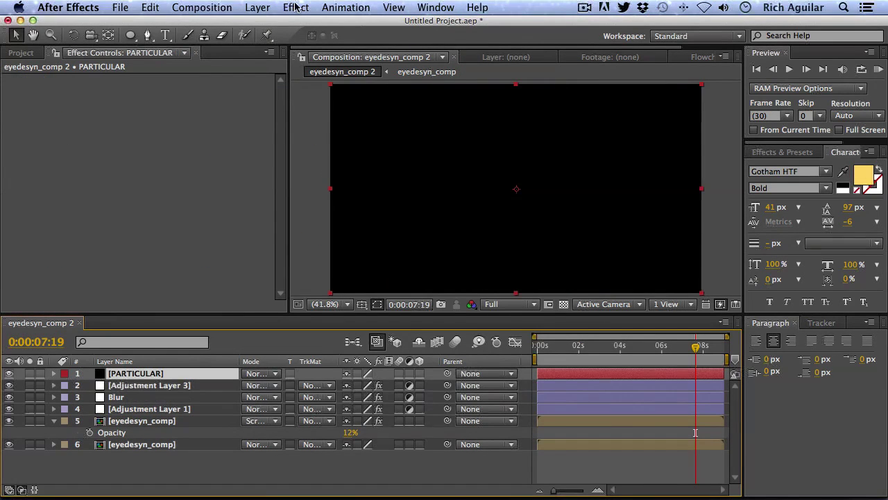
Step: Apply Trapcode Particular to the PARTICULAR solid and set its emitter to 10 particles per second
left_click(297, 7)
mouse_move(336, 489)
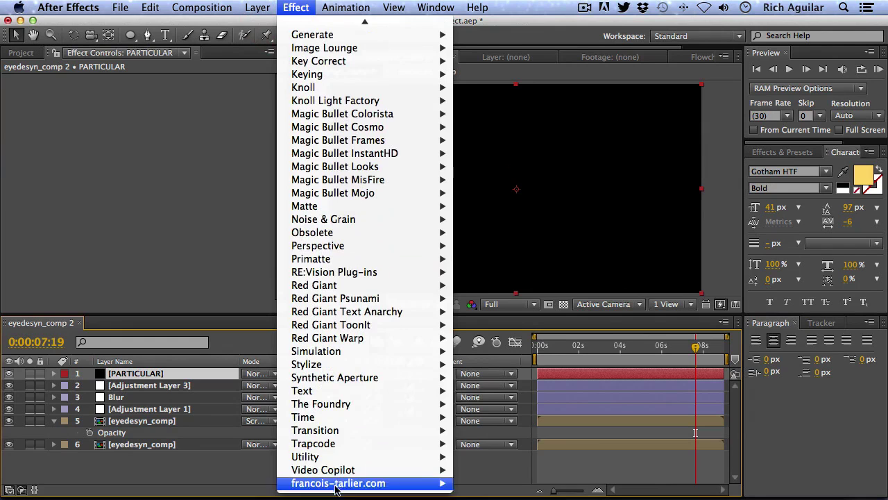
mouse_move(344, 444)
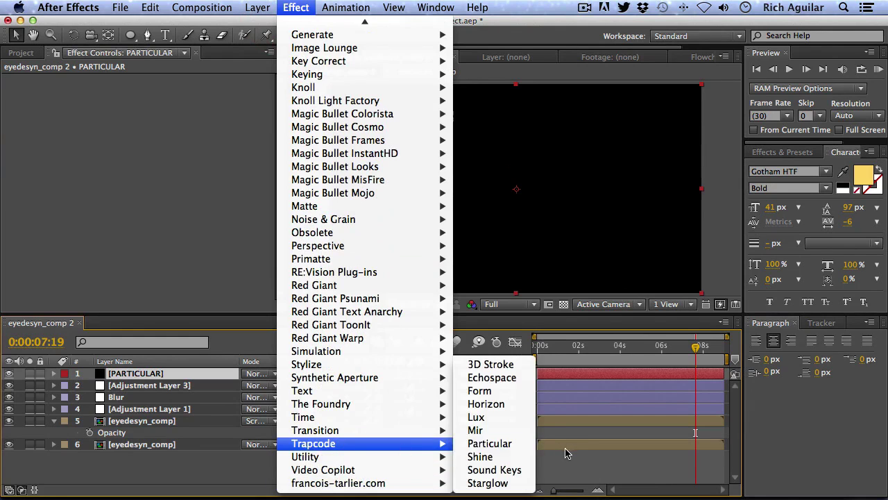
left_click(491, 444)
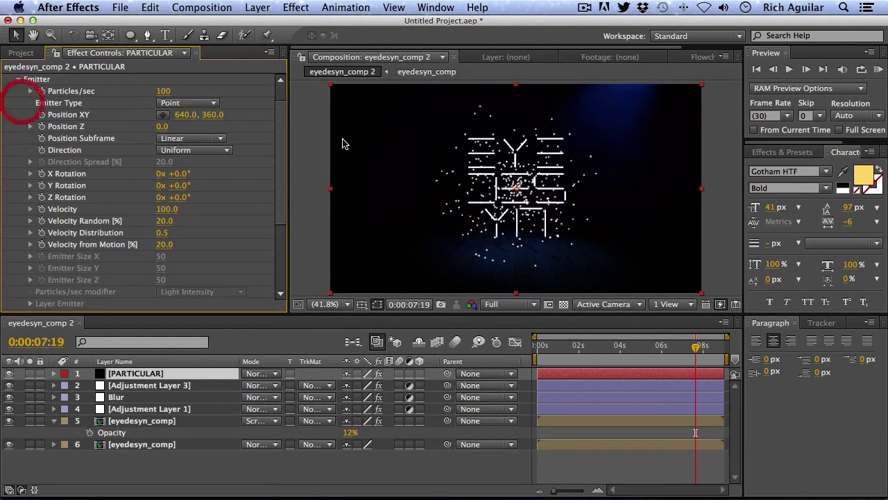
left_click(162, 90)
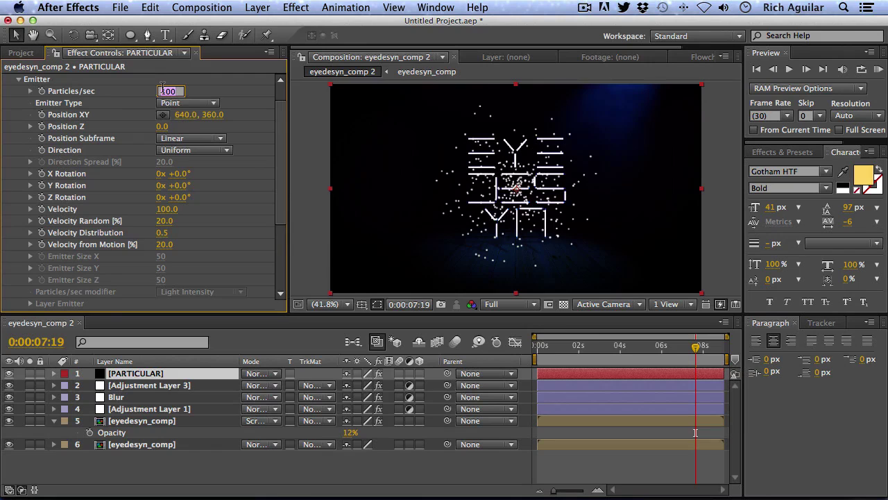
type("10")
key("Return")
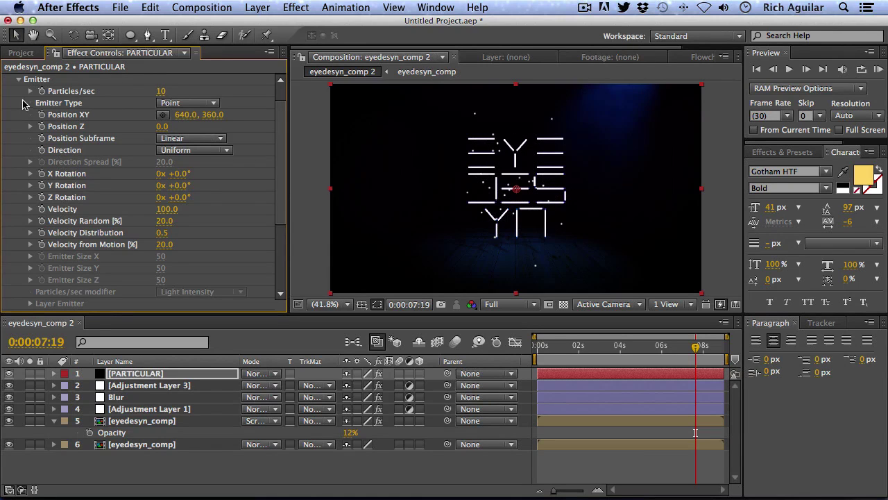
Step: Set the emitter type to Box with Emitter Size X 3390 and Y 1790, and enlarge Emitter Size Z
left_click(204, 104)
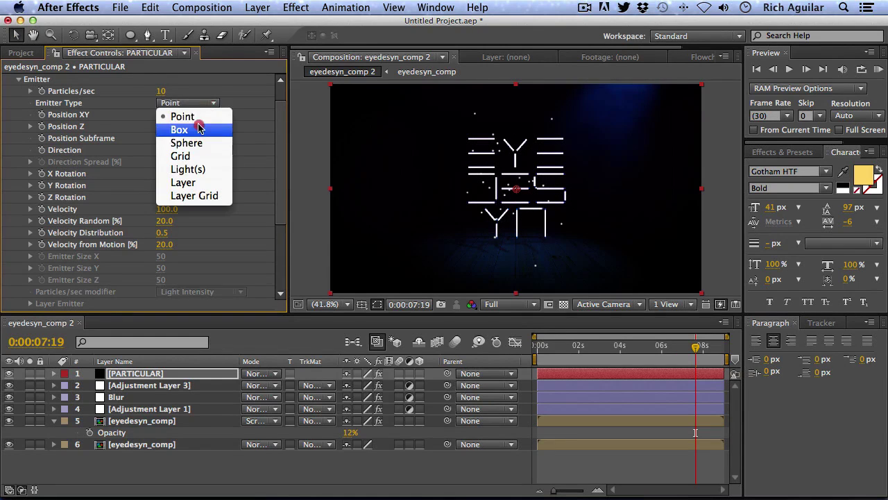
left_click(200, 127)
left_click_drag(201, 259, 429, 261)
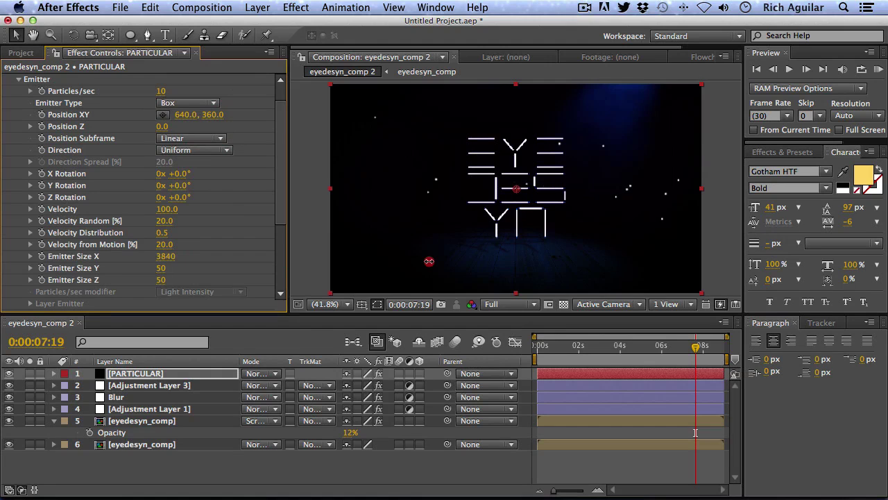
left_click_drag(256, 268, 277, 268)
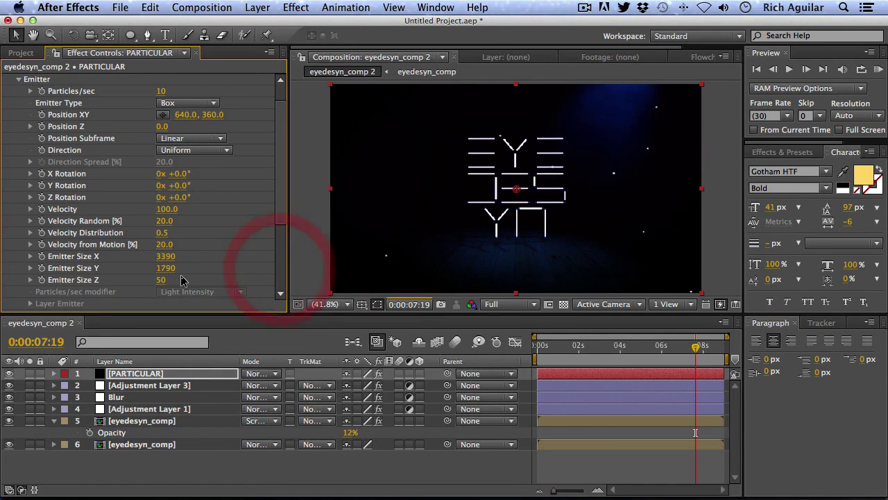
left_click_drag(202, 278, 257, 277)
left_click(19, 79)
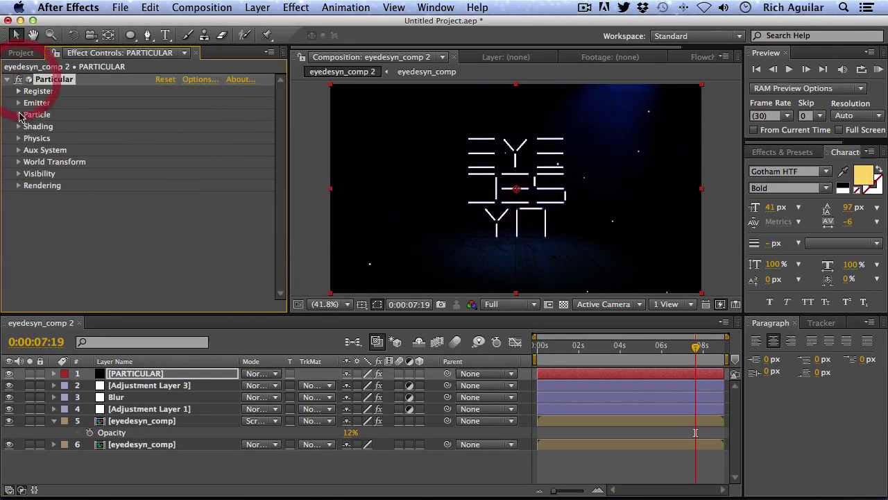
Step: Set the particle life to 8 seconds and choose the Opacity over Life preset that fades smoothly in and out around a flat plateau
left_click(20, 113)
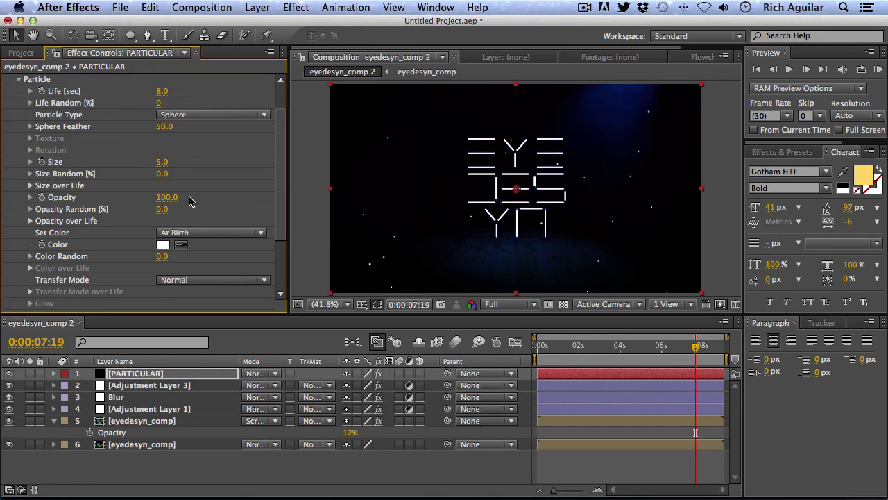
scroll(283, 261, "down", 3)
left_click(284, 143)
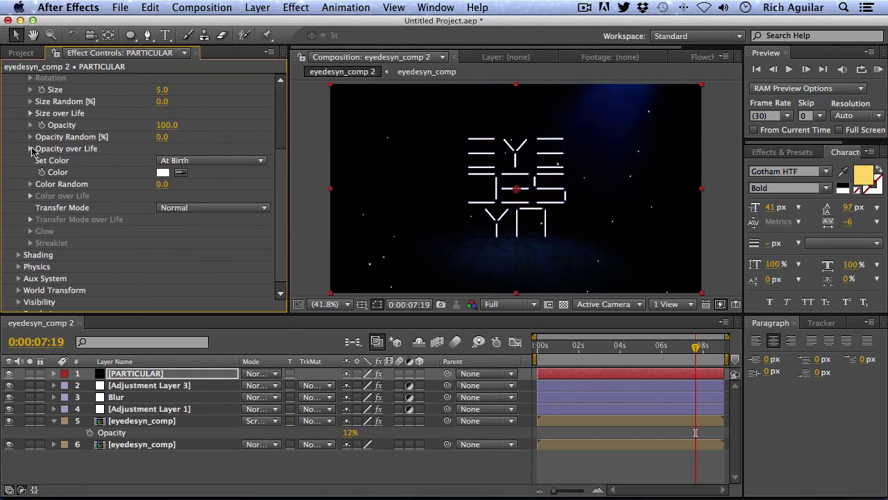
left_click(29, 149)
left_click(222, 178)
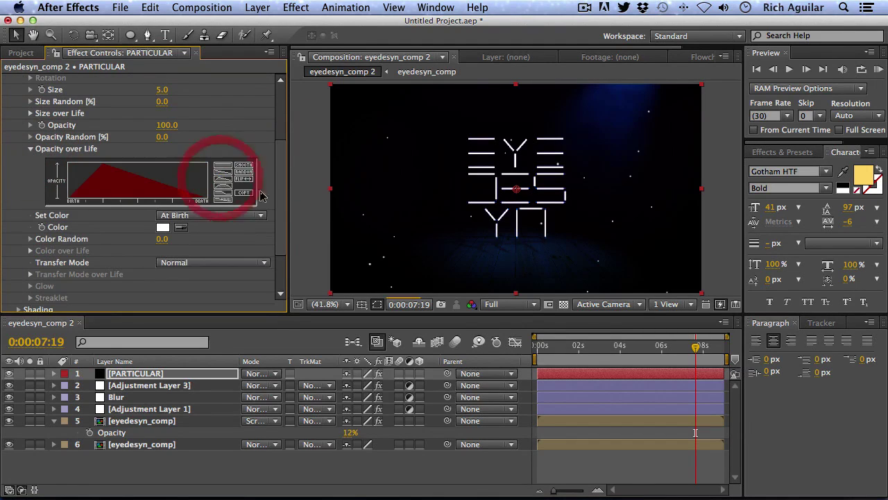
left_click(224, 188)
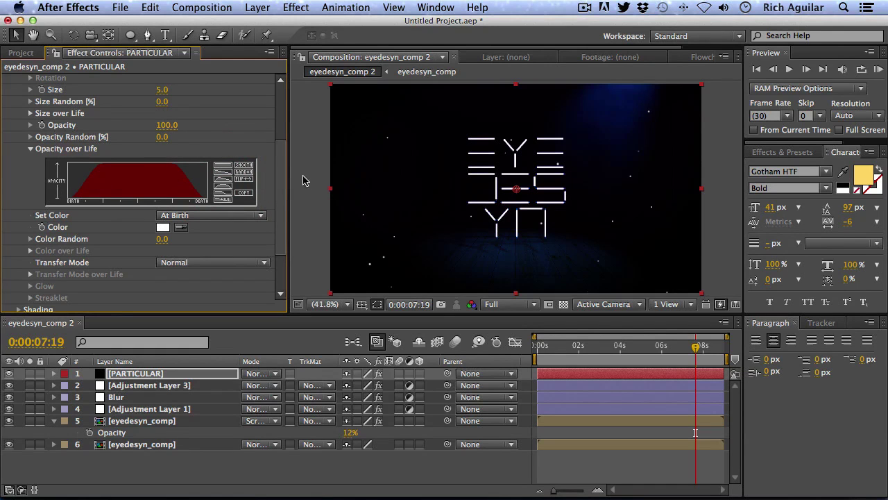
Step: Add an opacity keyframe of 0% to the PARTICULAR layer at 0:00:06:00
left_click_drag(633, 350, 685, 353)
left_click(182, 373)
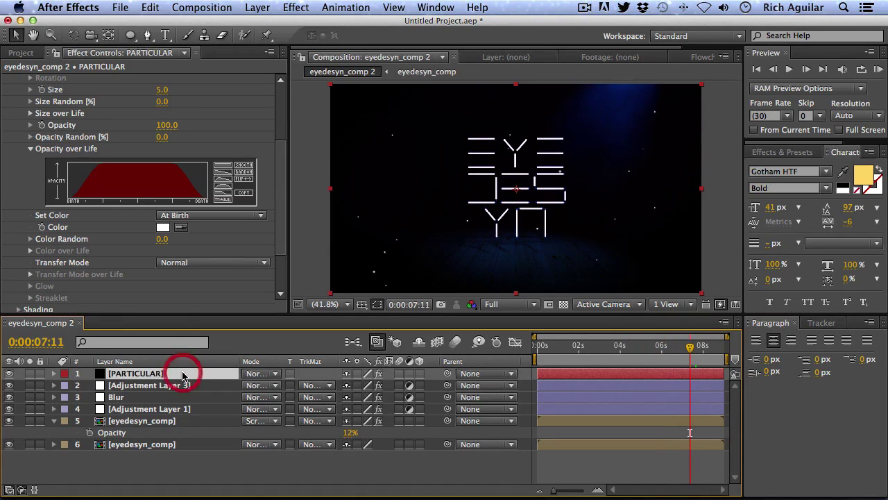
key("t")
left_click_drag(690, 354, 662, 354)
left_click(349, 385)
type("00")
key("Return")
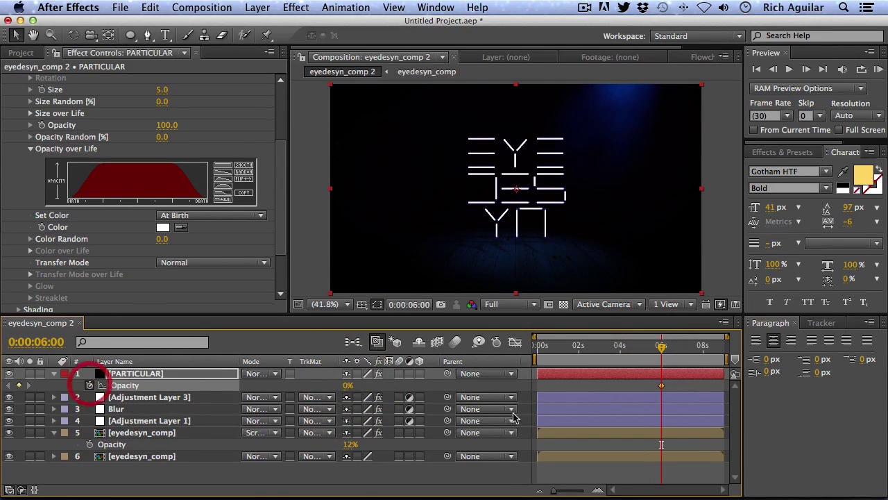
Step: Keyframe the PARTICULAR layer's opacity at 100% at 0:00:06:25 and move the layer below Adjustment Layer 1
left_click_drag(665, 349, 680, 351)
left_click(349, 385)
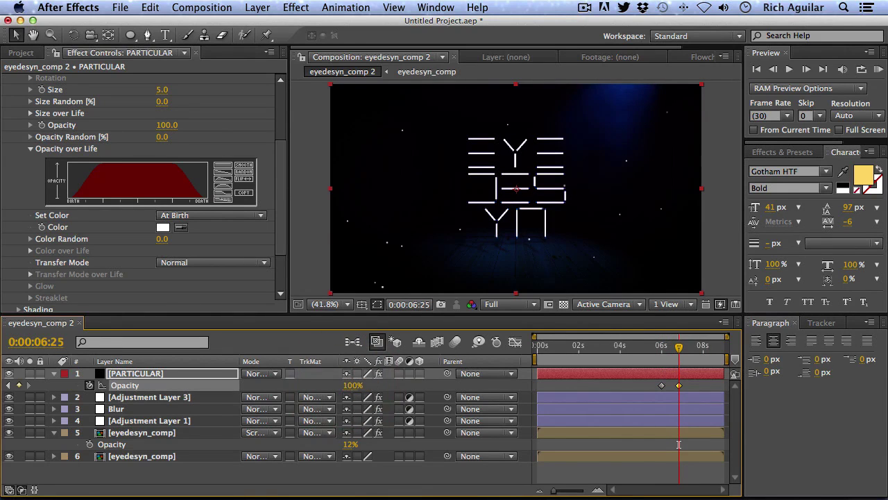
left_click_drag(215, 375, 213, 421)
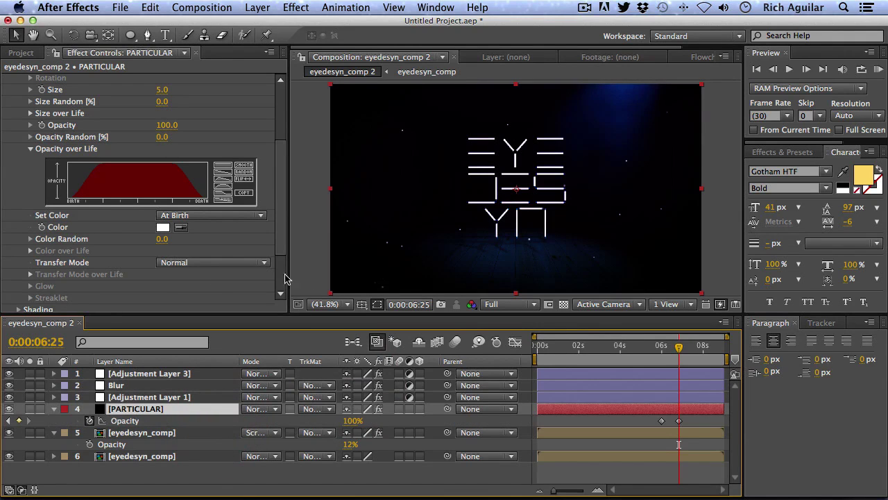
Step: Set the particles' Opacity Random to 100% and lower their Opacity to 79
left_click_drag(285, 158, 283, 86)
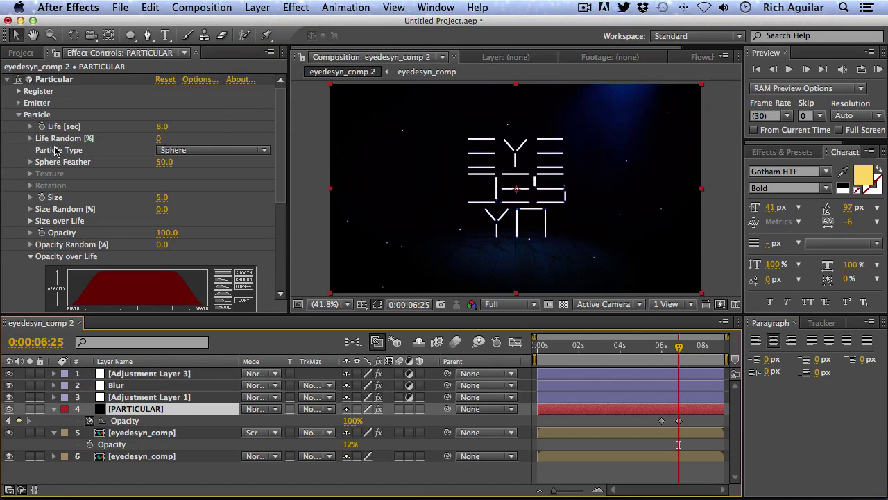
left_click(162, 248)
type("100")
left_click(356, 263)
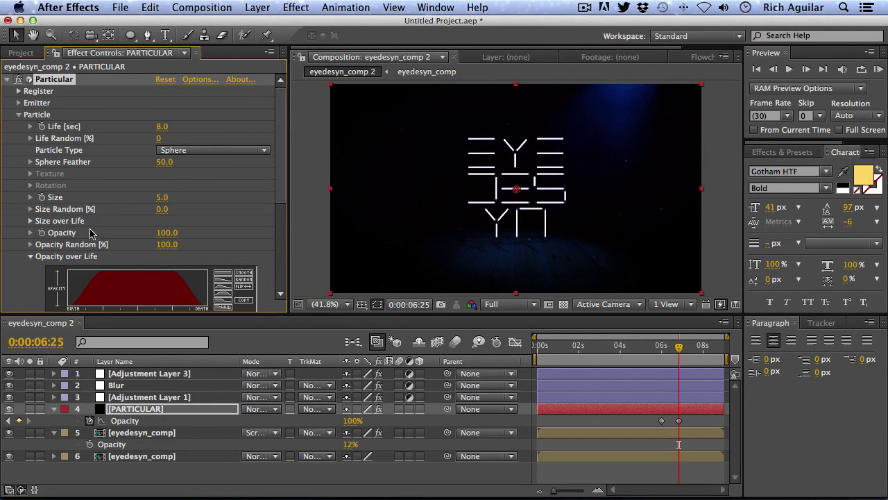
left_click(158, 232)
left_click_drag(158, 232, 148, 229)
Step: Preview the dust particles from 0:00:06:24 in an enlarged composition view, then scrub back to 0:00:05:14
mouse_move(682, 351)
left_mouse_down()
mouse_move(651, 349)
mouse_move(681, 347)
left_mouse_up()
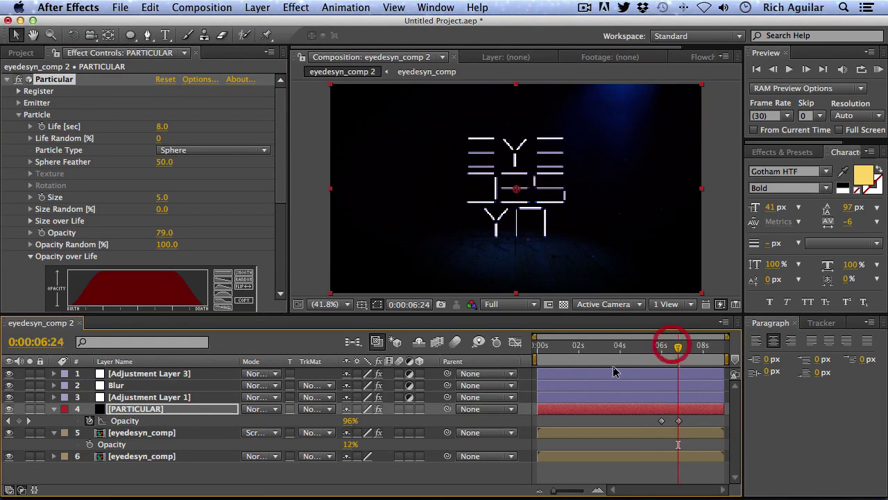
key("grave")
key("space")
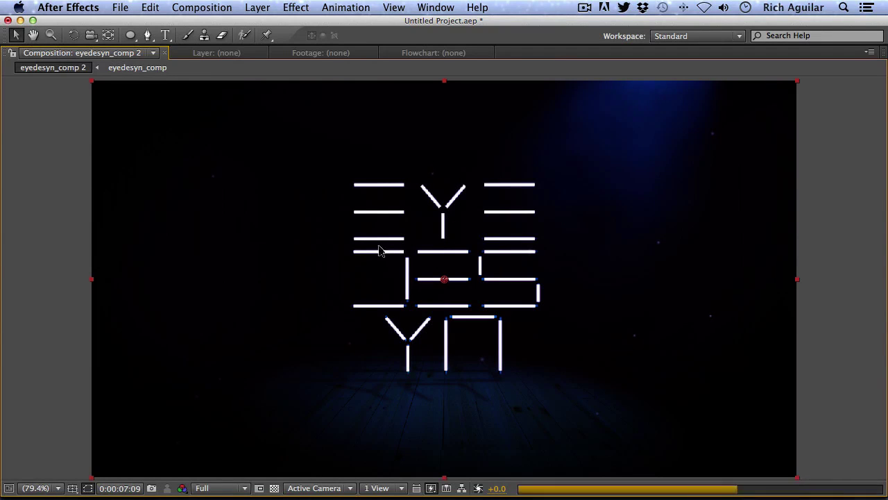
left_click(639, 219)
key("grave")
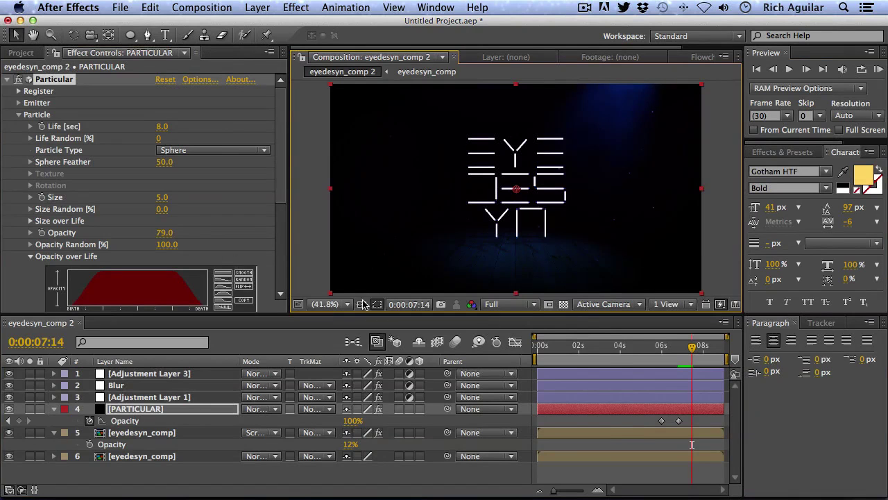
left_click_drag(608, 352, 649, 371)
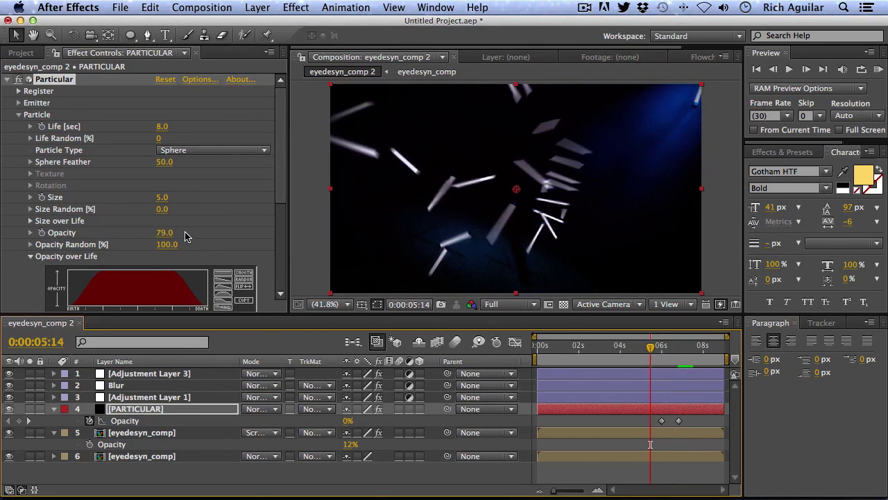
Step: Switch to QuickTime Player and play the reference video eyedesyn_Logo reveal.mp4 from the start
key("super+Tab")
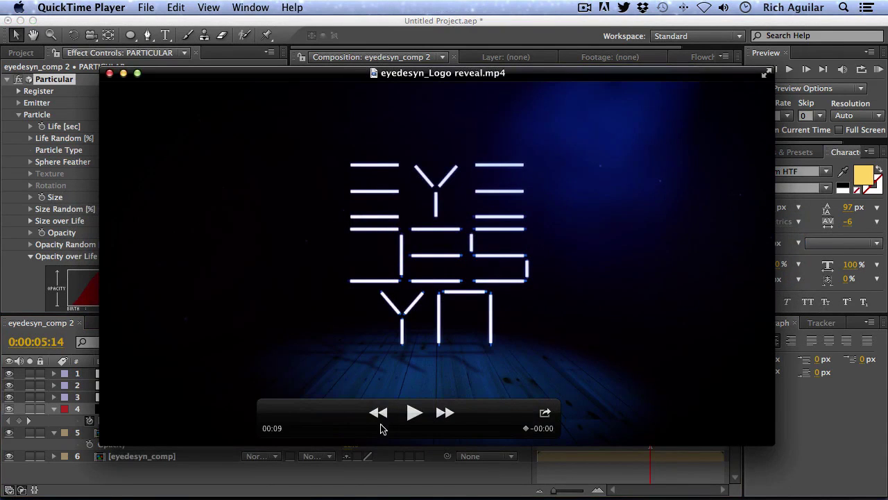
left_click(280, 428)
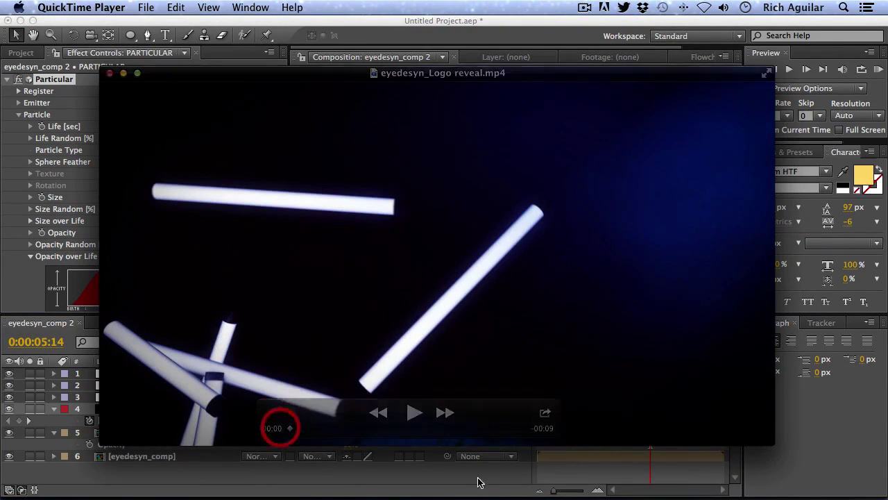
left_click(414, 413)
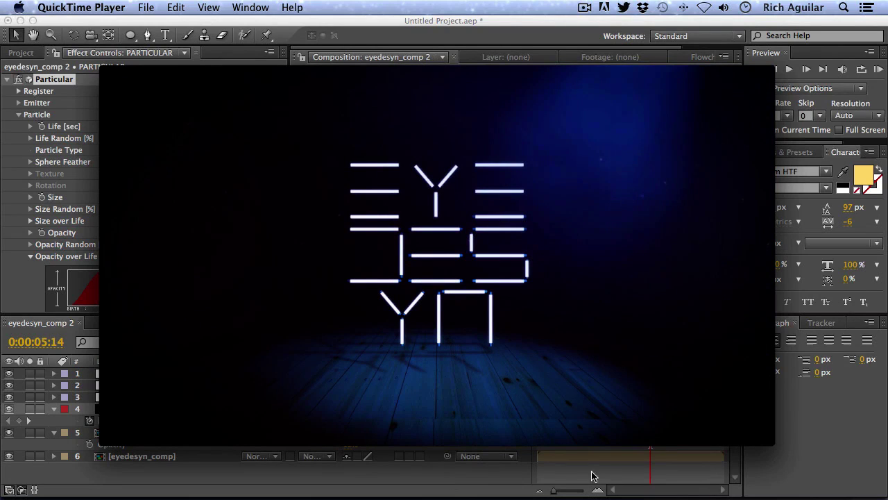
mouse_move(679, 211)
mouse_move(386, 353)
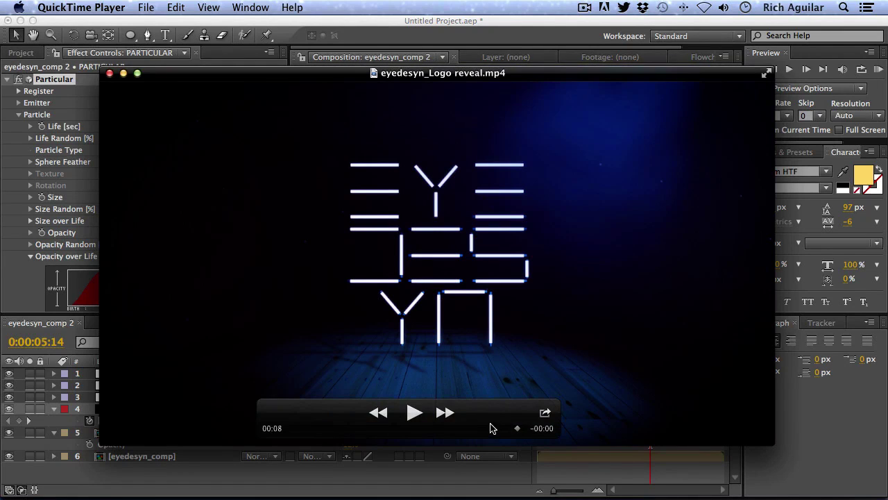
Step: Scrub through the last seconds of the reference video and examine the floating dust around the assembled logo at 00:06
left_click_drag(490, 428, 521, 416)
left_click(425, 426)
mouse_move(425, 427)
left_mouse_down()
mouse_move(446, 416)
mouse_move(488, 428)
left_mouse_up()
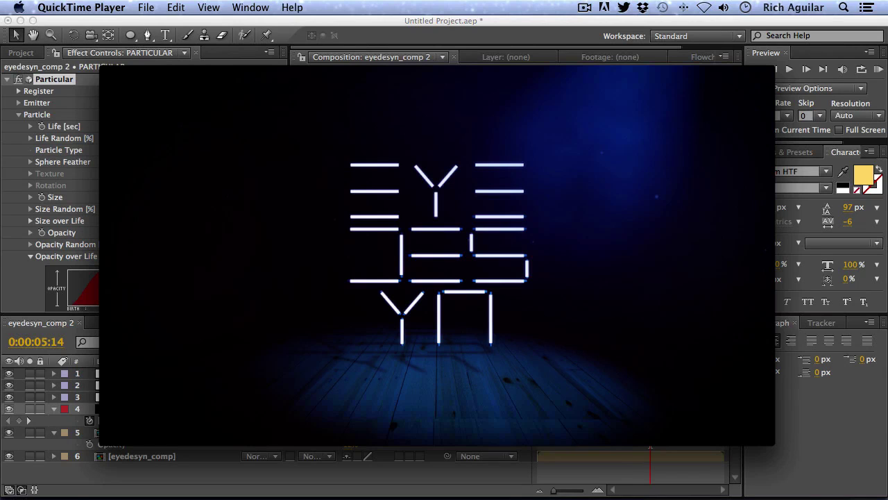
mouse_move(332, 323)
mouse_move(545, 259)
mouse_move(312, 254)
mouse_move(341, 262)
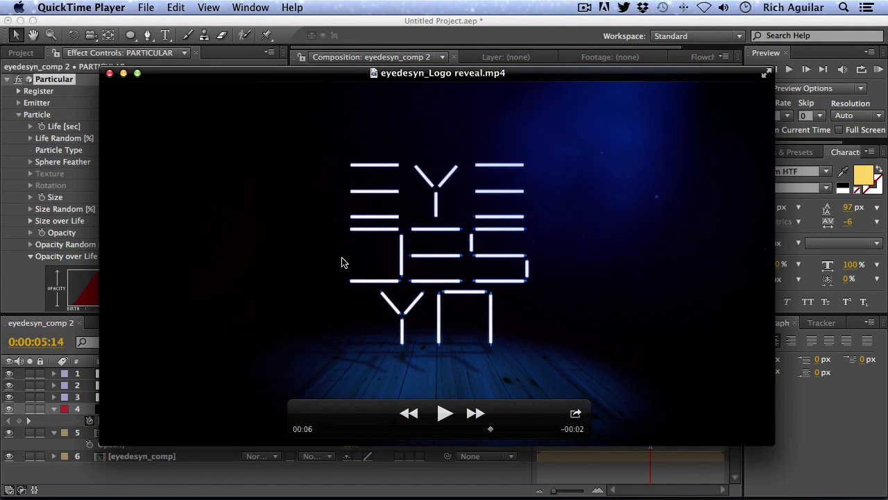